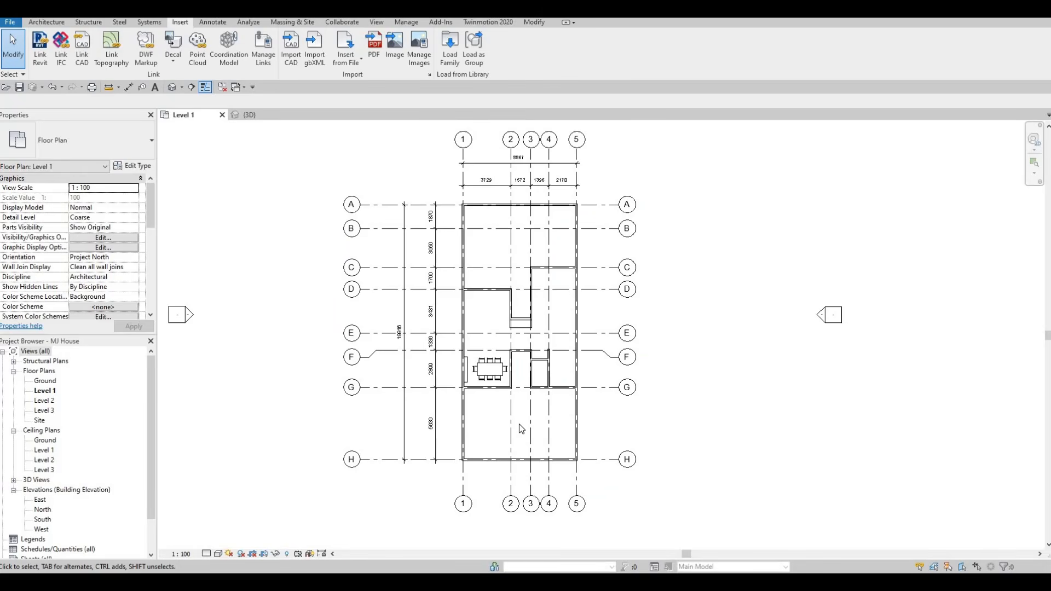
Step: Start loading a family and browse the Canada library to the Residential folder inside Doors
scroll(560, 361, "up", 5)
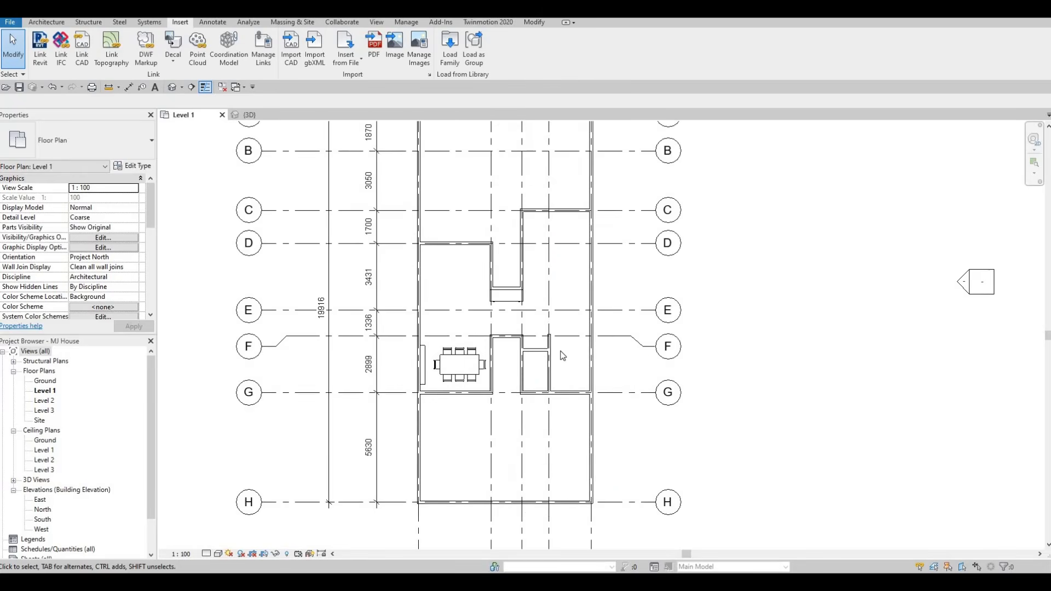
scroll(545, 353, "up", 1)
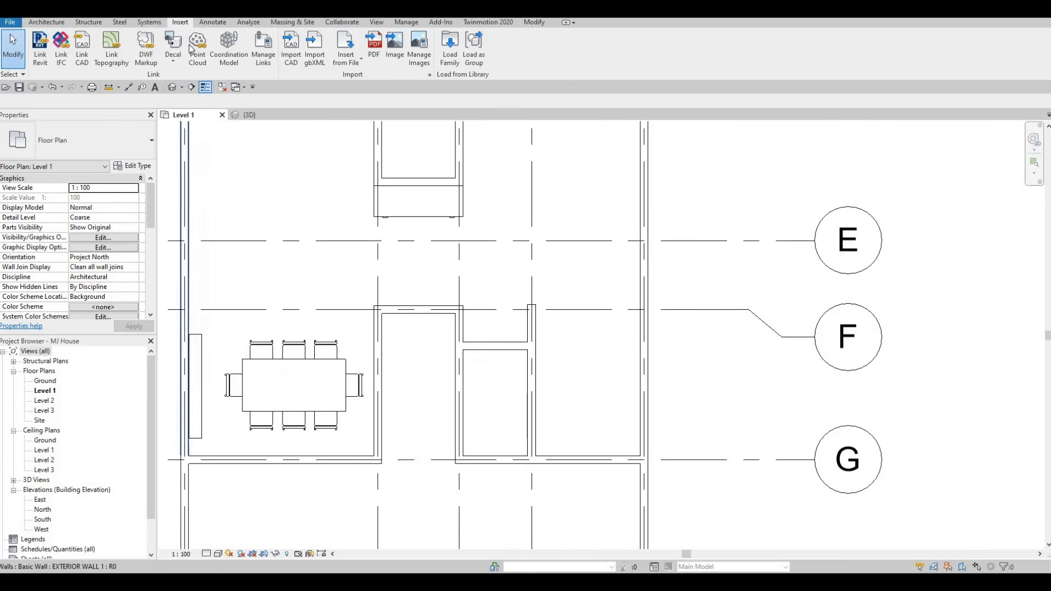
left_click(450, 58)
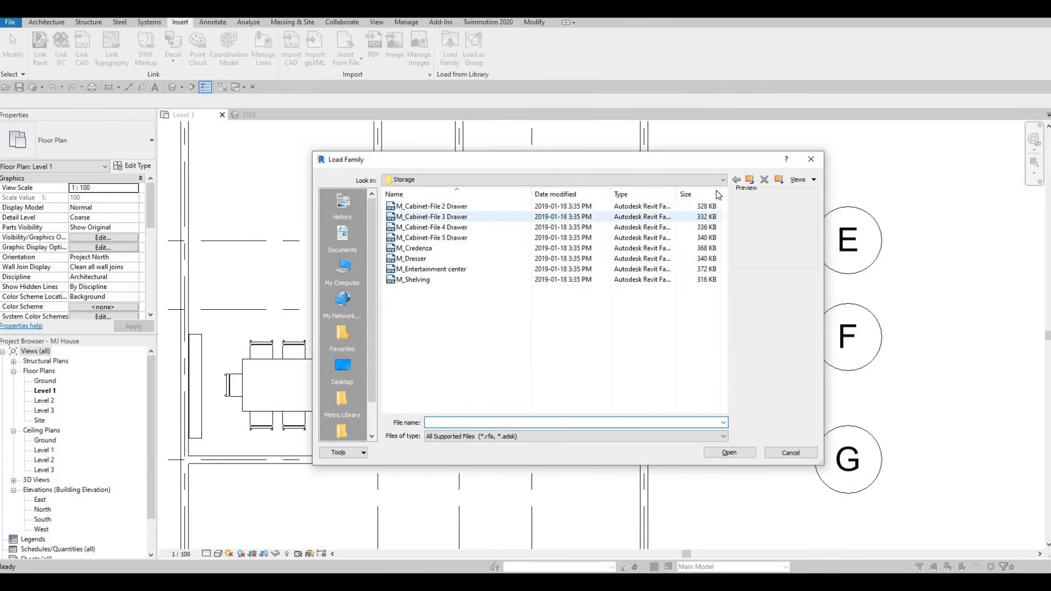
left_click(750, 180)
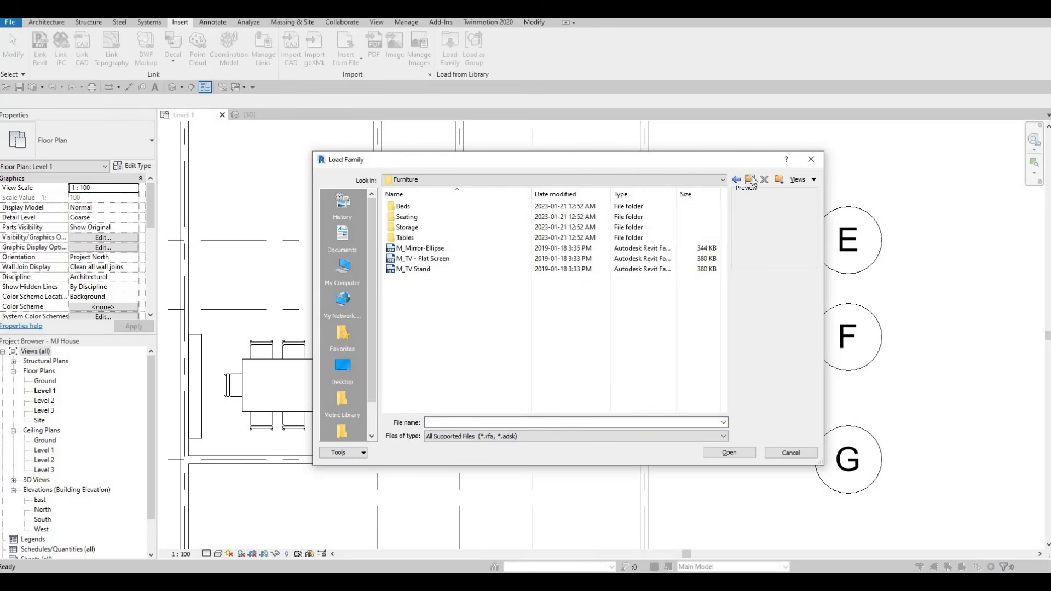
left_click(751, 180)
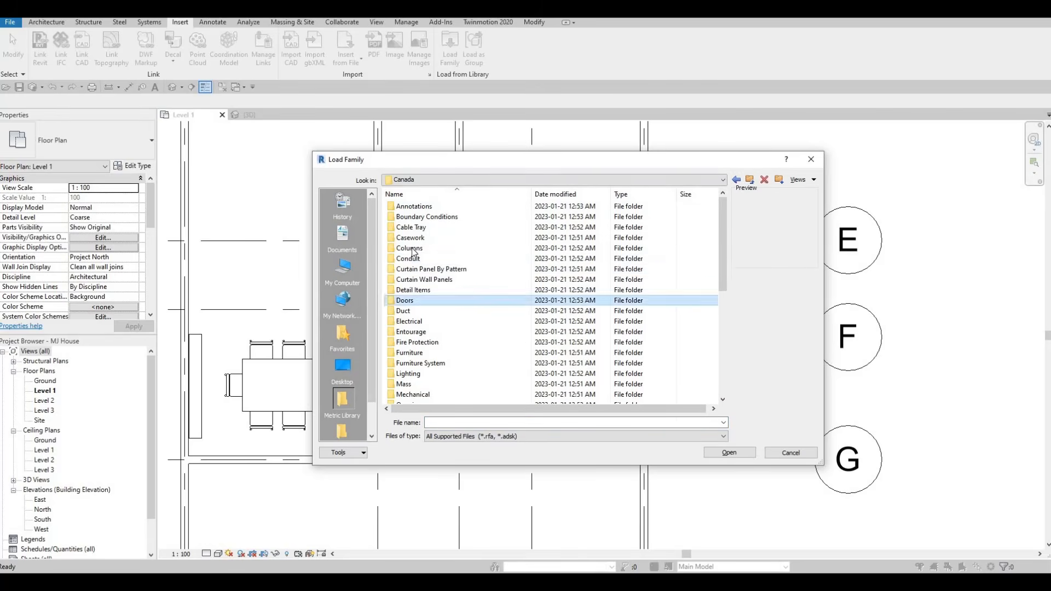
double_click(411, 299)
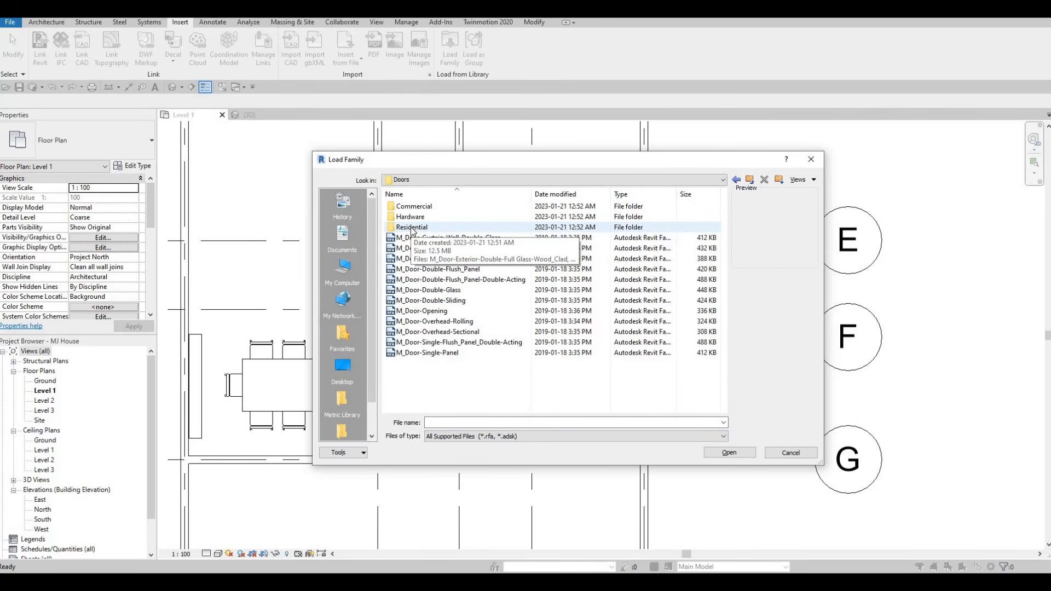
double_click(413, 228)
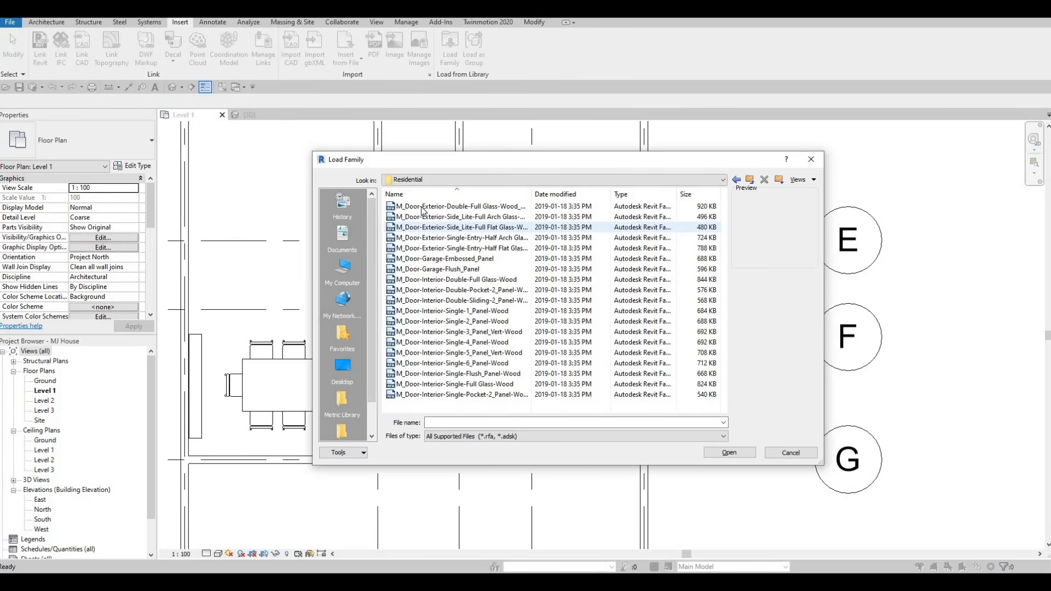
Step: Load the M_Door-Exterior-Double-Full Glass-Wood_Clad family with its 1500 x 2000mm type
left_click(423, 208)
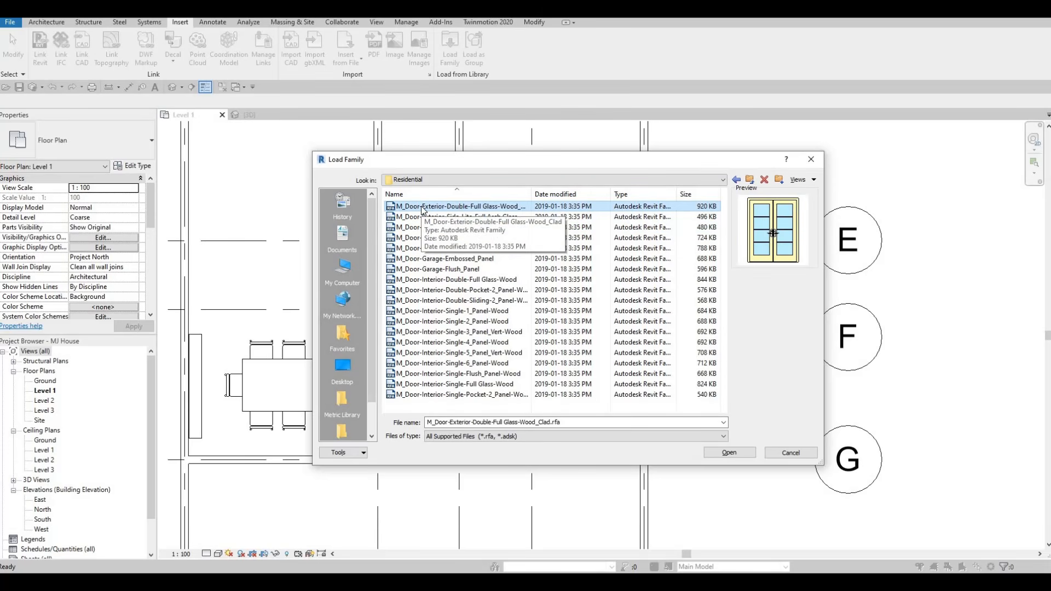
left_click_drag(533, 160, 861, 187)
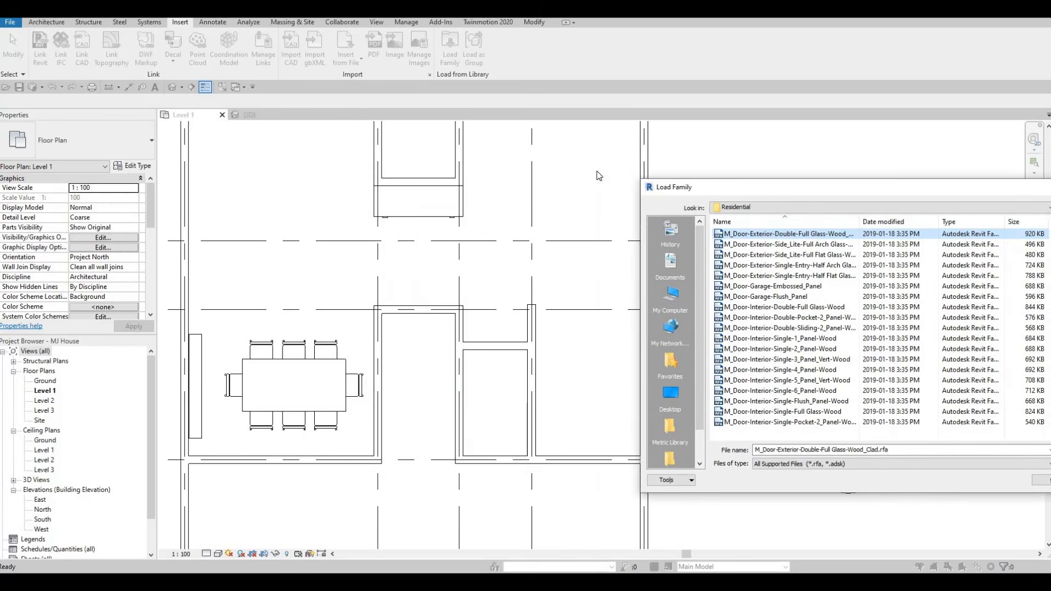
left_click_drag(690, 187, 537, 166)
left_click(622, 221)
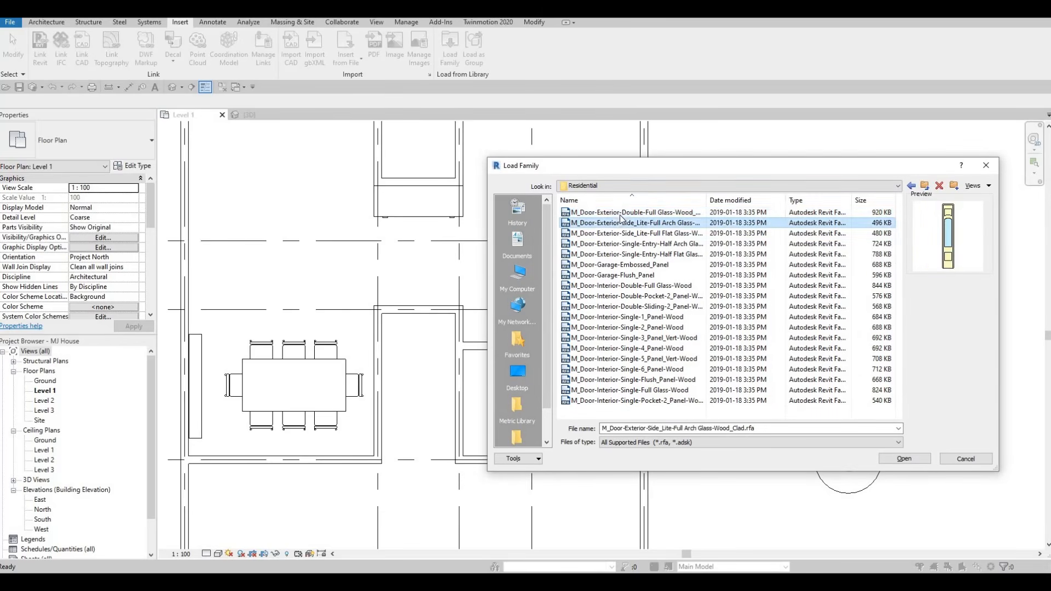
left_click(620, 215)
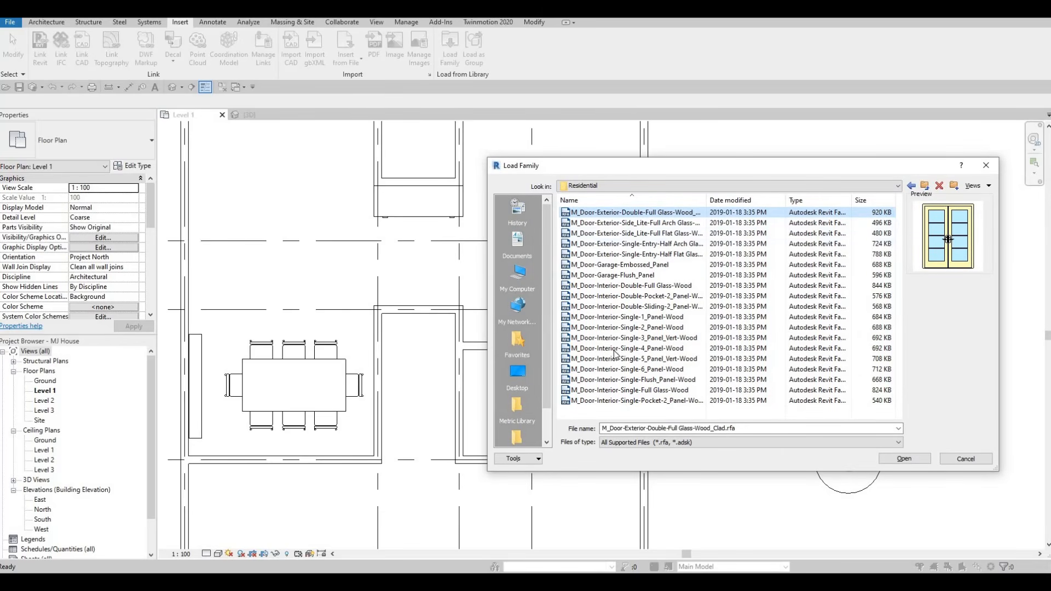
left_click(892, 461)
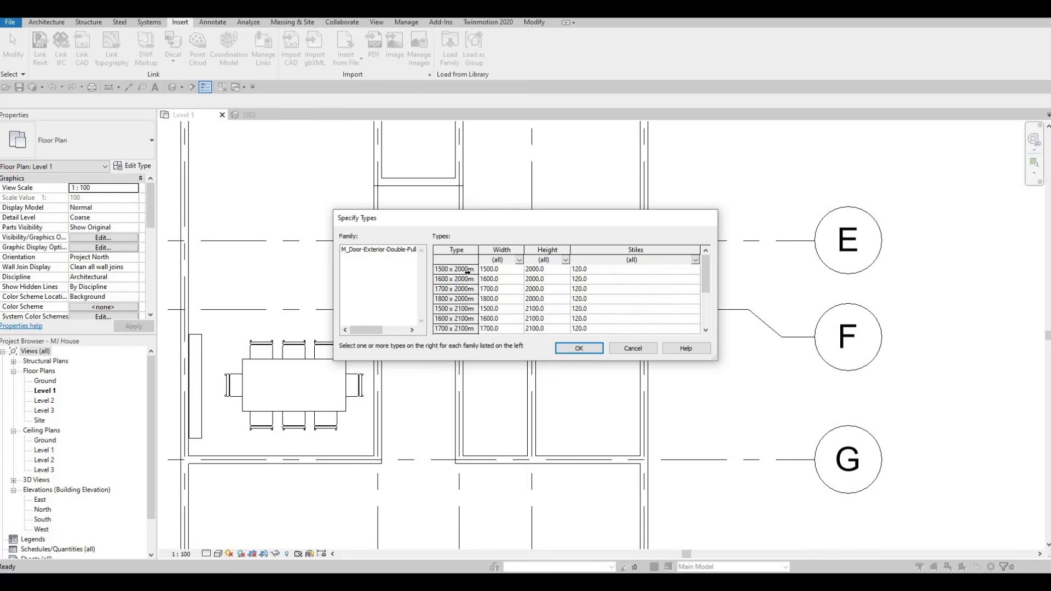
left_click(460, 269)
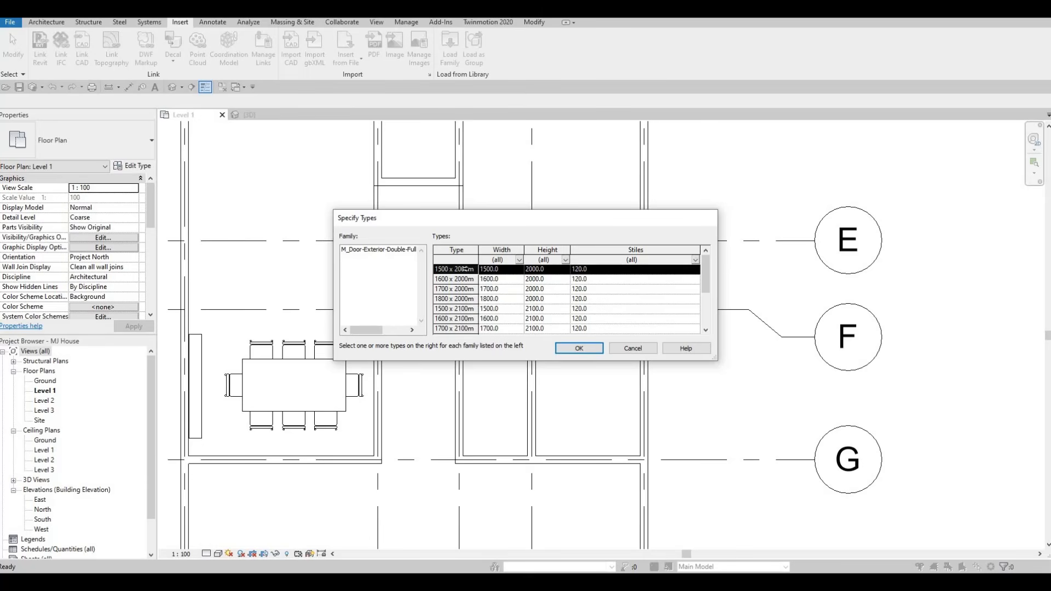
left_click(578, 349)
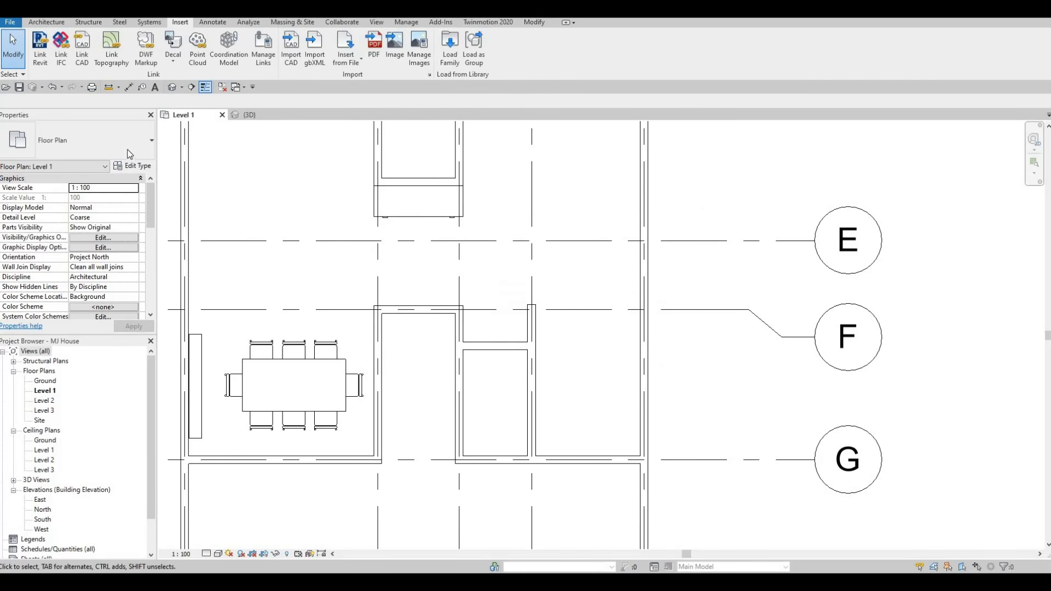
Step: Place the 1500 x 2000mm double glass door centred in the short wall on grid F between grids 2 and 3
left_click(46, 23)
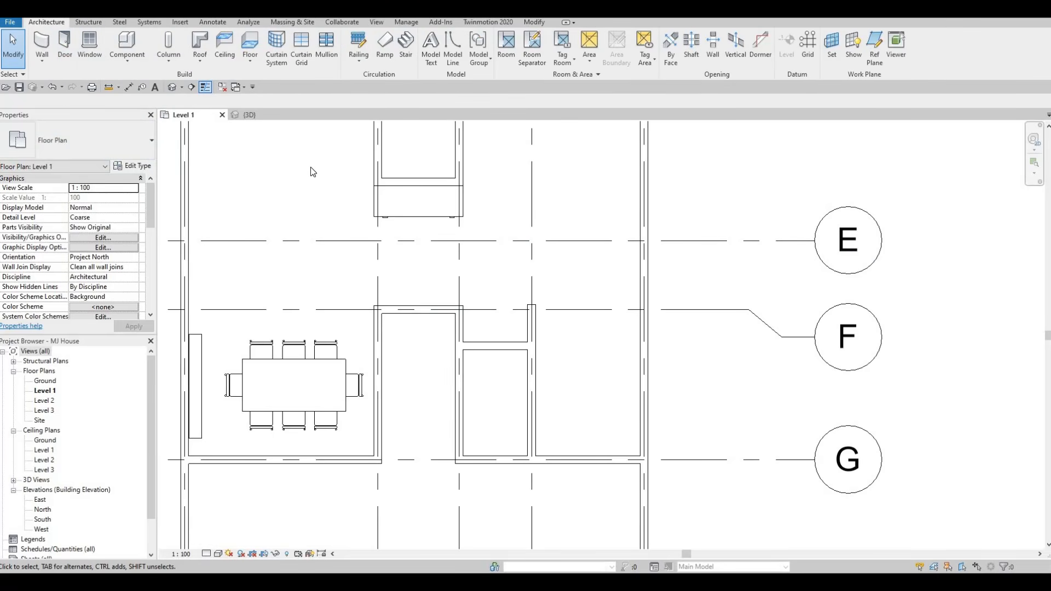
key("d")
key("r")
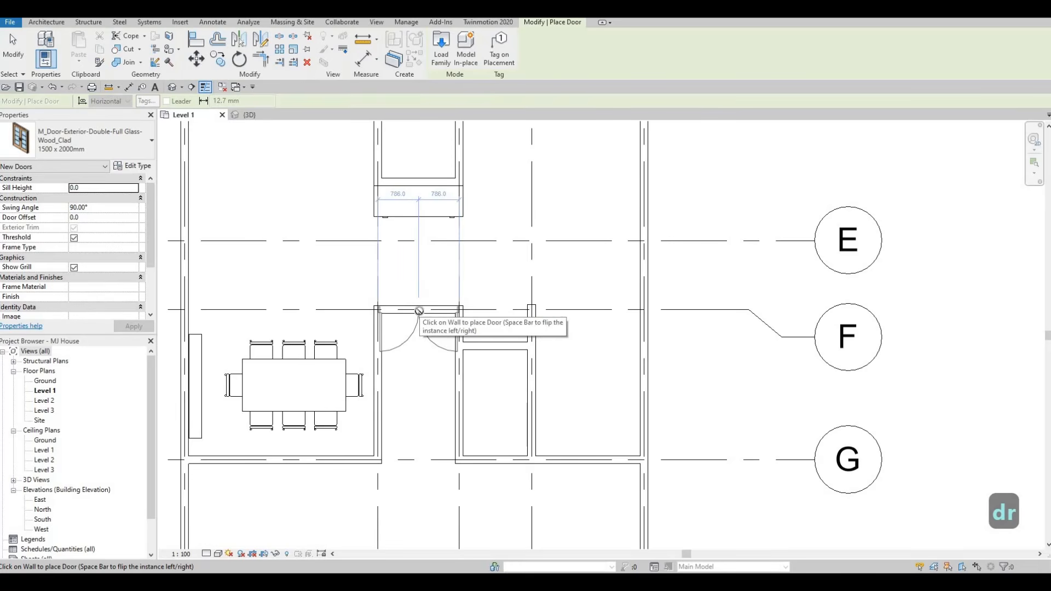
left_click(419, 311)
scroll(428, 335, "up", 2)
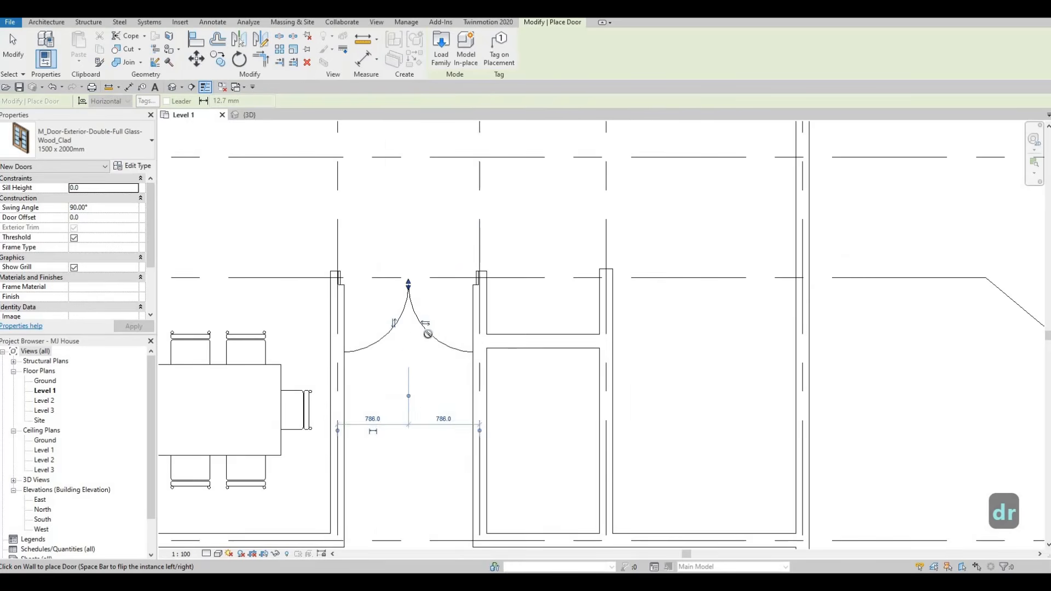
scroll(428, 334, "up", 1)
scroll(392, 300, "up", 1)
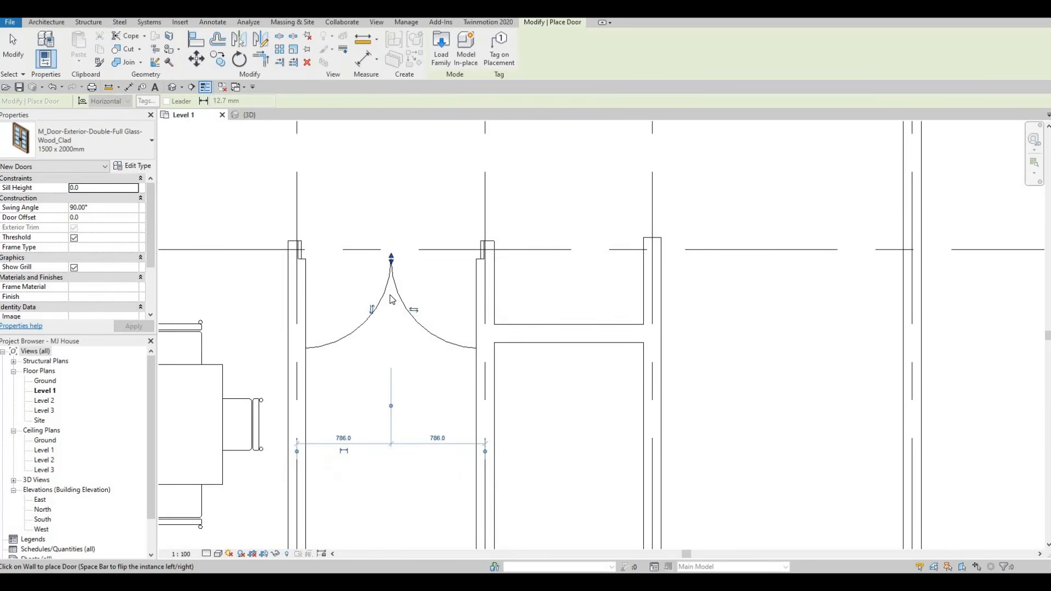
scroll(392, 300, "down", 1)
key("Escape")
key("Escape")
Step: Flip the double door's facing so its leaves swing towards grid E
left_click(378, 307)
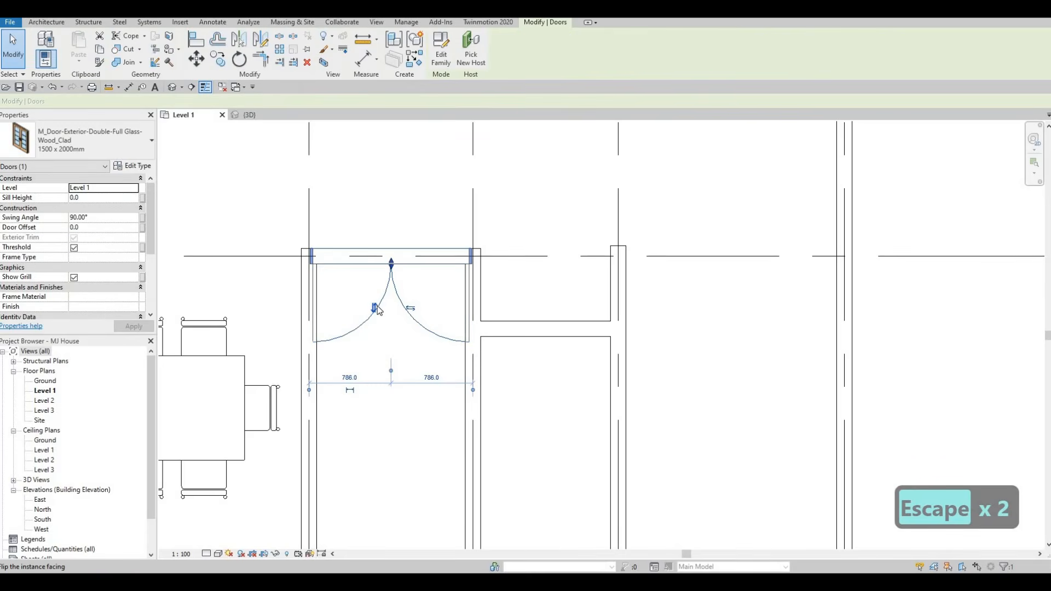
scroll(394, 327, "down", 2)
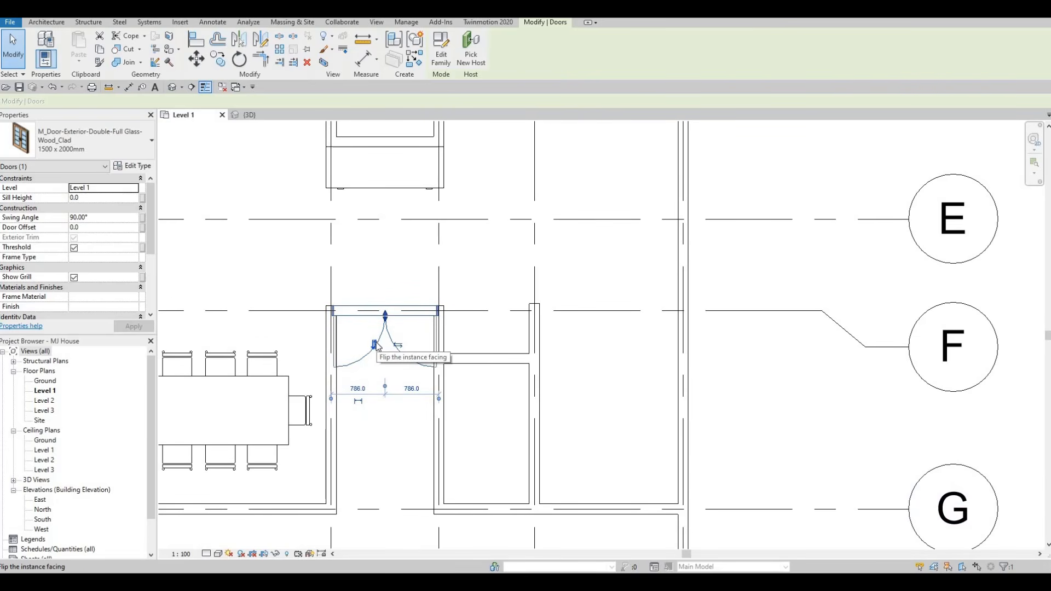
left_click(375, 345)
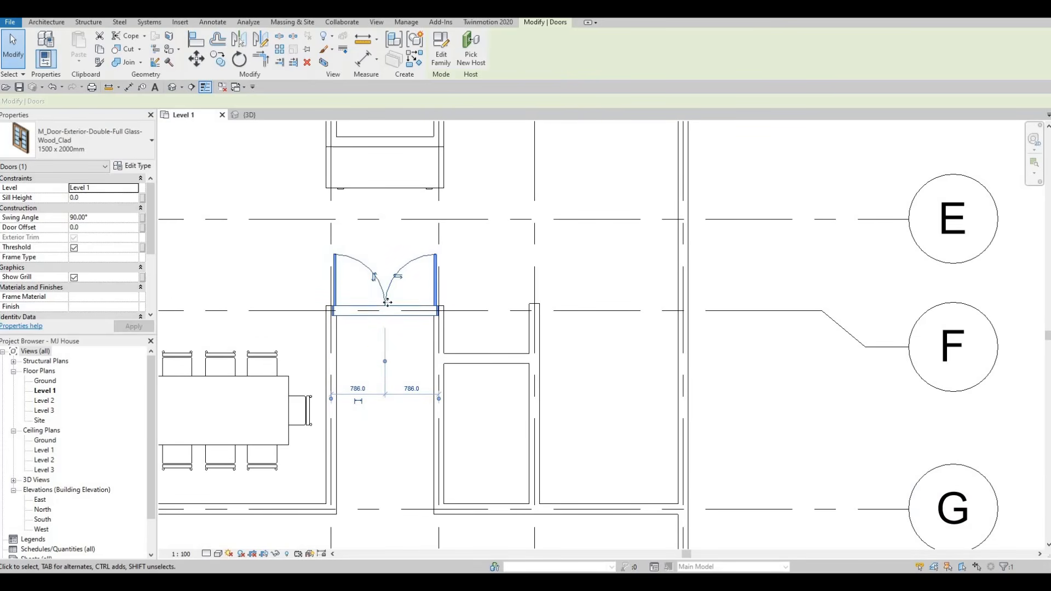
middle_click_drag(387, 302, 385, 322)
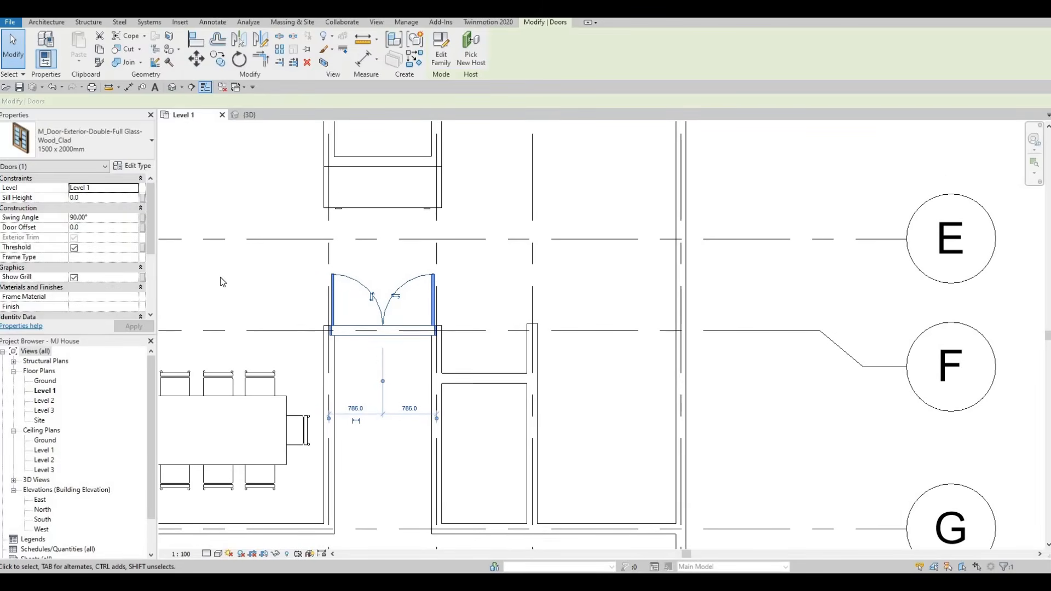
Step: Duplicate the selected double door's type under the name 1300 x 2000mm
left_click(134, 167)
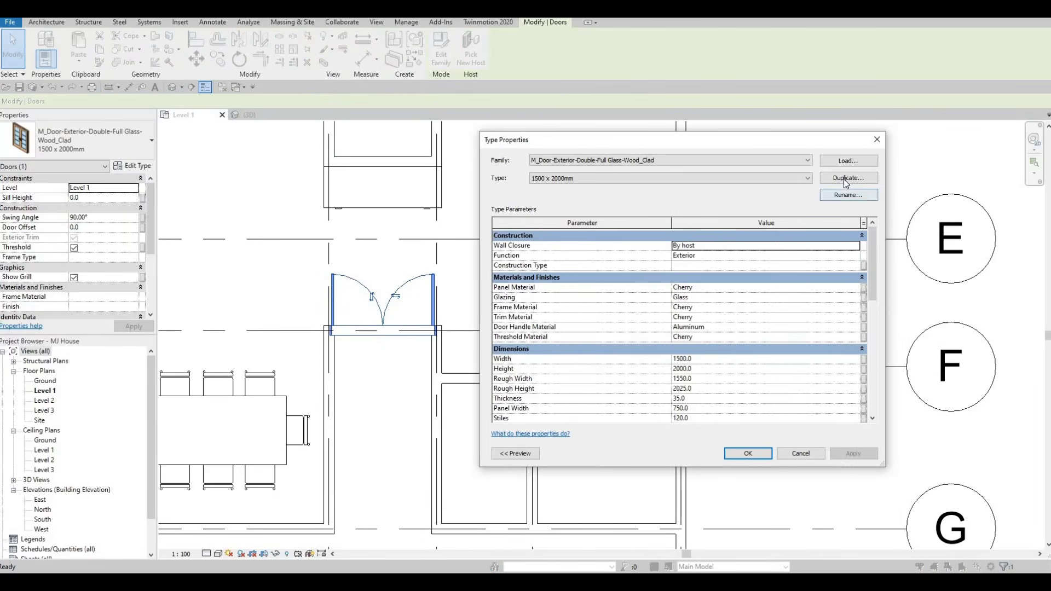
left_click(843, 180)
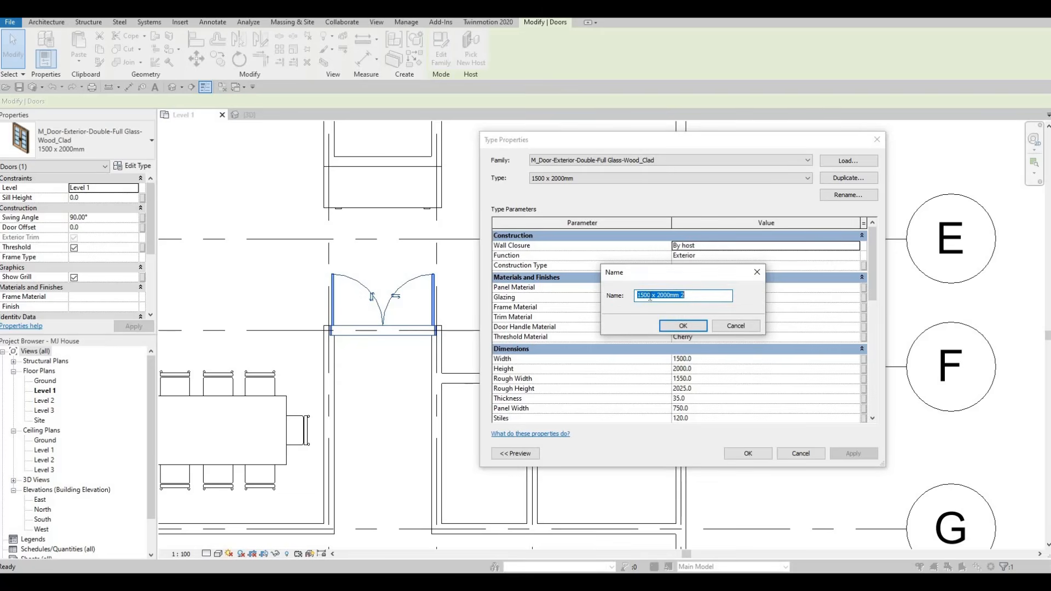
key("Left")
key("Right")
key("Right")
key("BackSpace")
type("3")
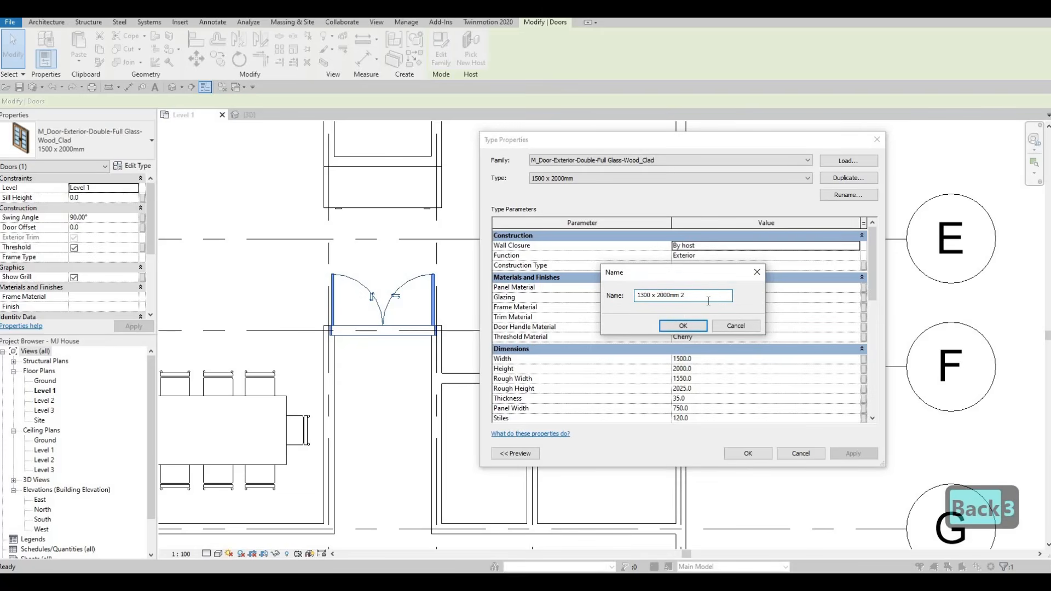
key("BackSpace")
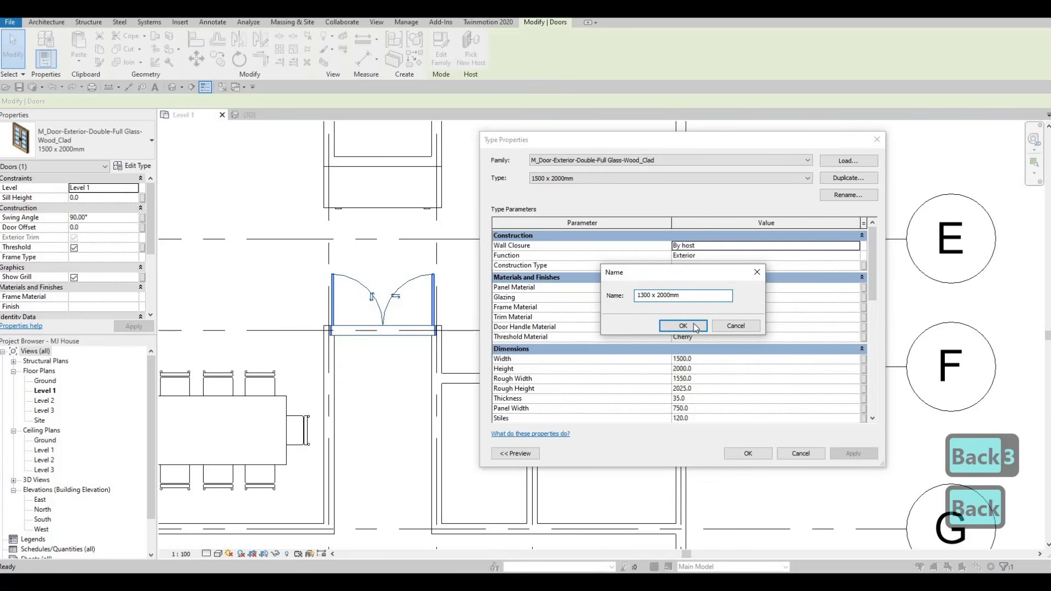
key("BackSpace")
left_click(695, 327)
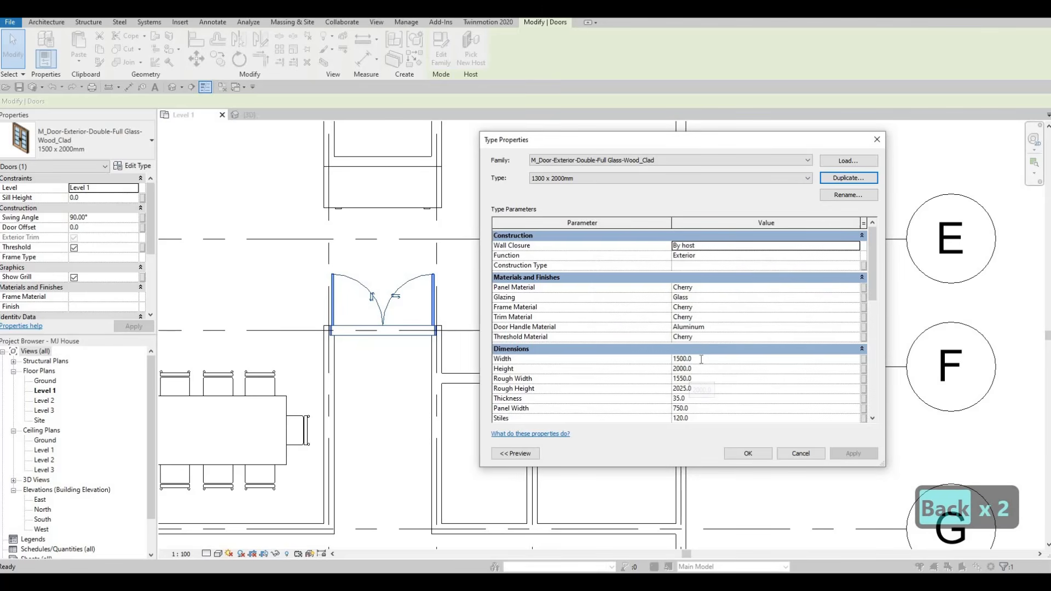
Step: Set the new door type's width to 1300 and apply it to the double door
left_click(702, 359)
type("1300")
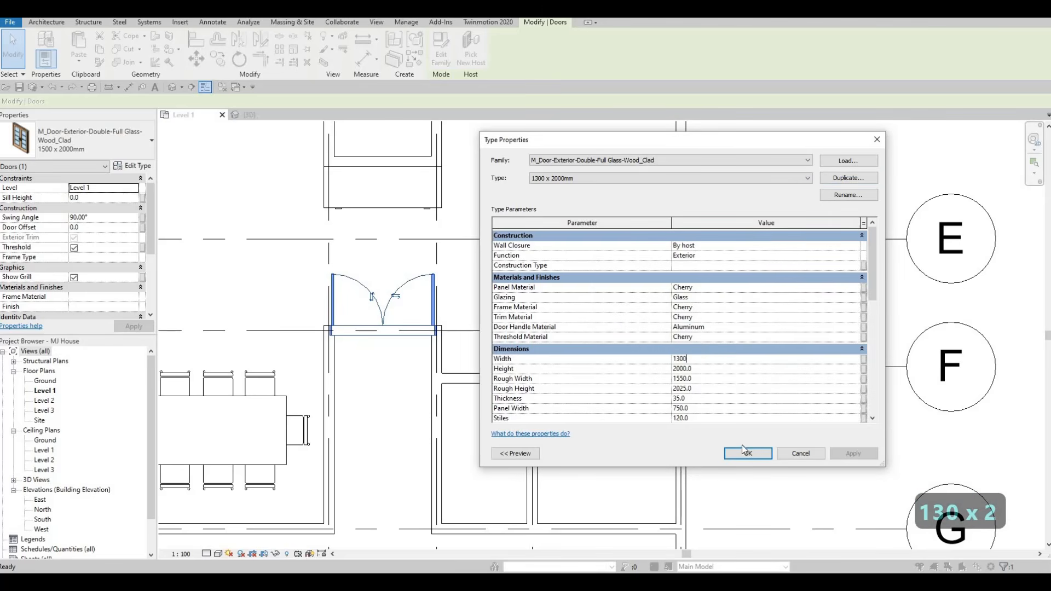
left_click(746, 454)
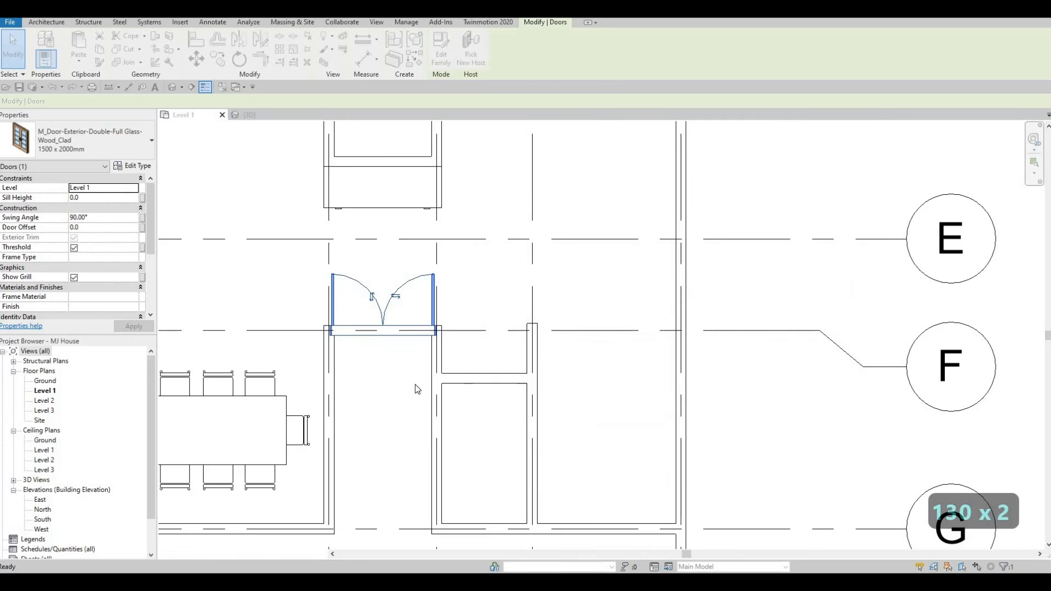
key("Escape")
key("Escape")
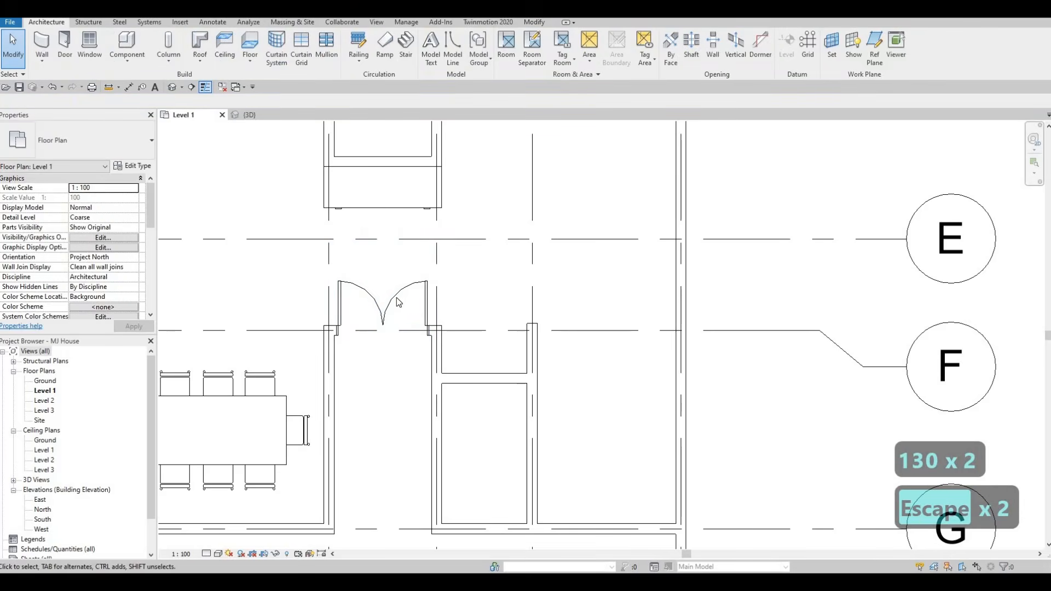
left_click(397, 303)
scroll(398, 307, "up", 2)
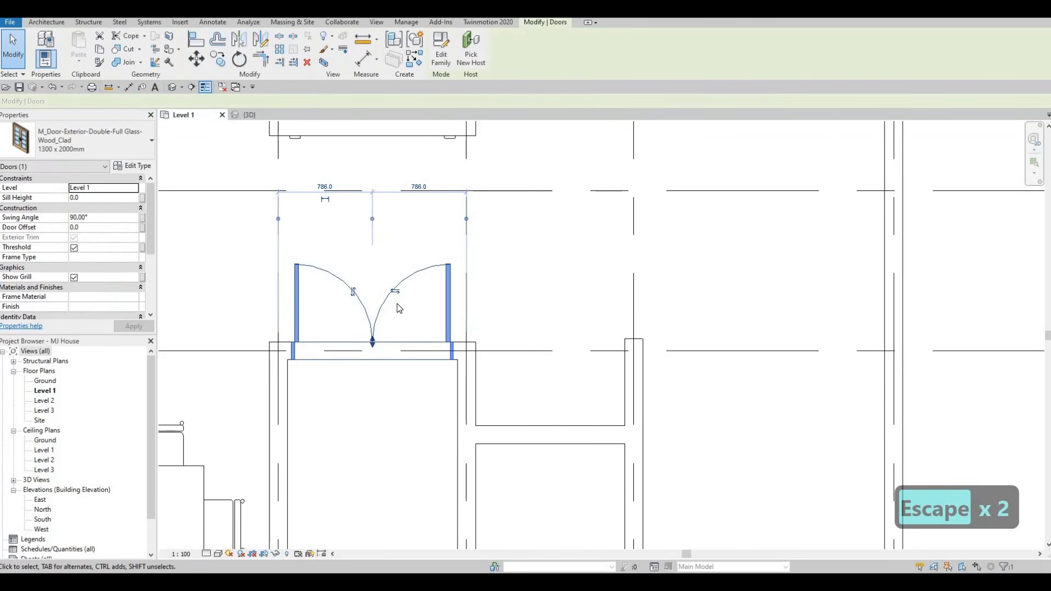
key("Right")
key("Left")
key("Escape")
key("Escape")
key("Escape")
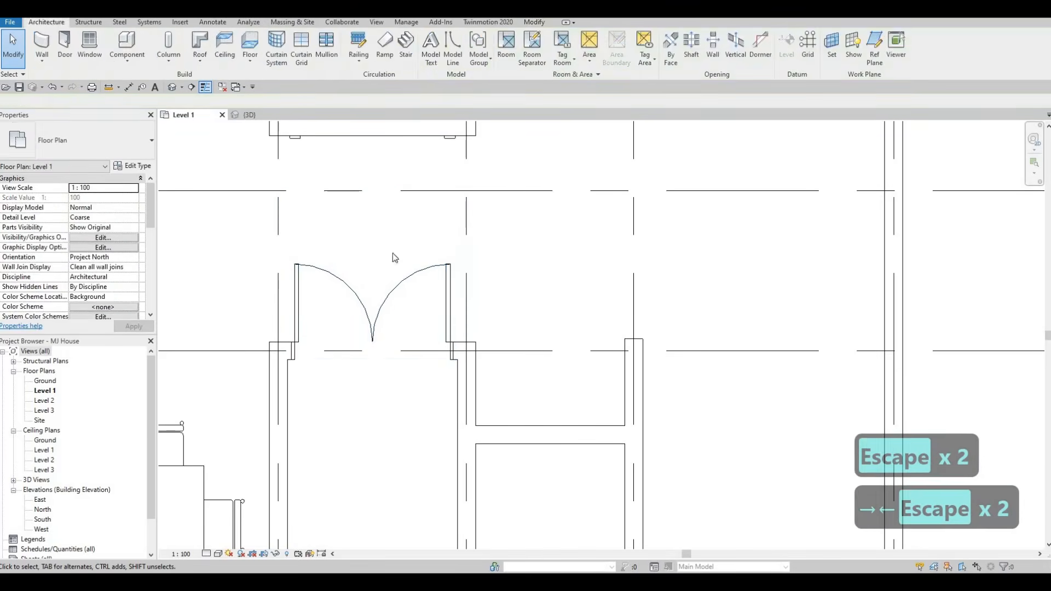
scroll(364, 307, "down", 1)
middle_click_drag(364, 306, 375, 249)
left_click(427, 291)
scroll(432, 299, "down", 1)
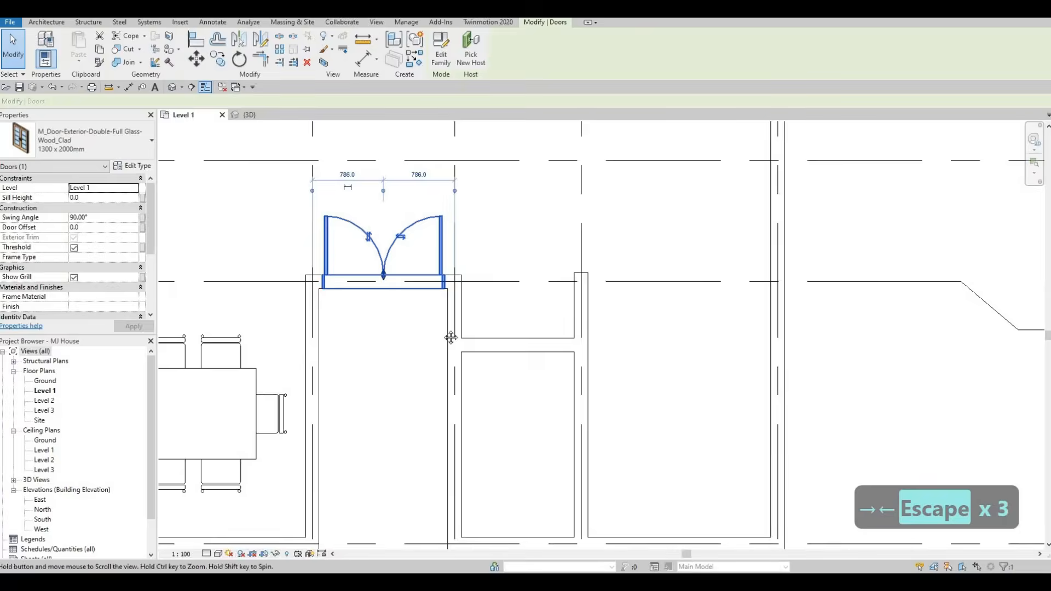
middle_click_drag(450, 336, 479, 350)
scroll(471, 348, "down", 2)
key("Escape")
scroll(438, 323, "down", 2)
middle_click_drag(434, 307, 445, 335)
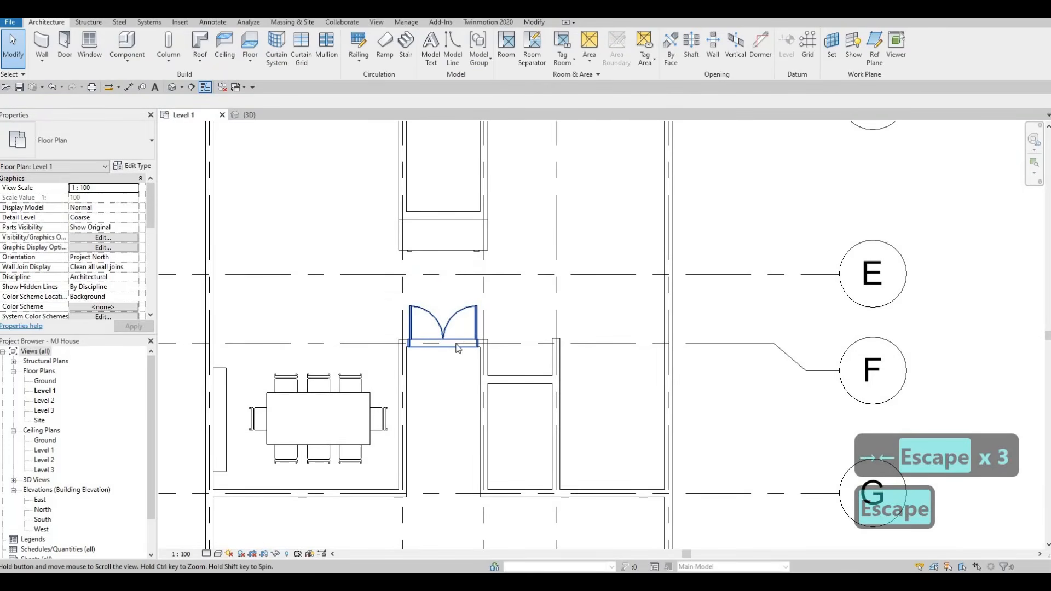
scroll(481, 339, "down", 1)
middle_click_drag(514, 204, 456, 204)
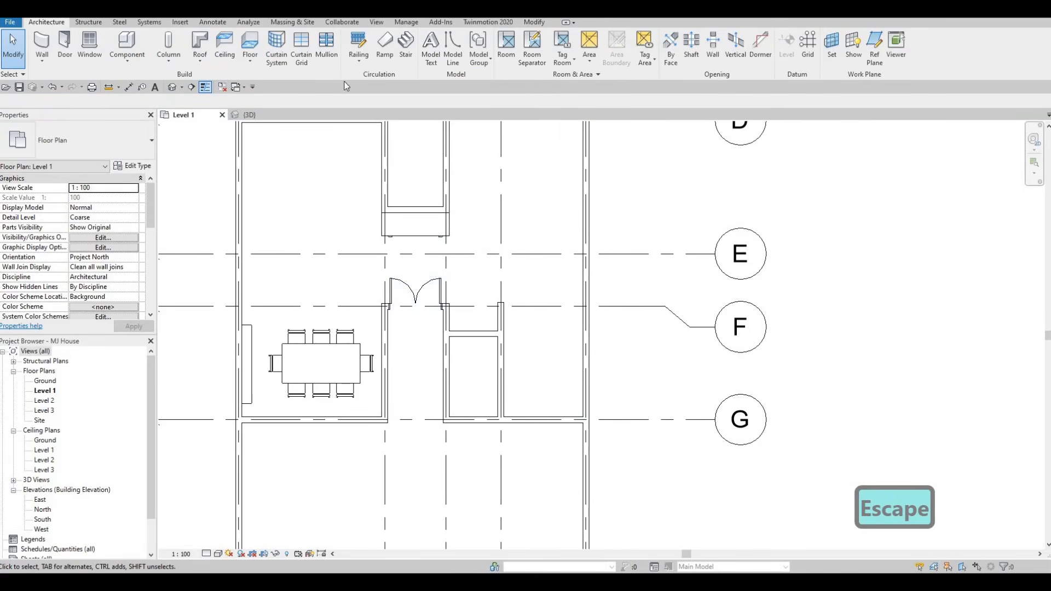
Step: Preview the interior door families in the Residential folder and open M_Door-Interior-Single-5_Panel_Vert-Wood for loading
left_click(181, 22)
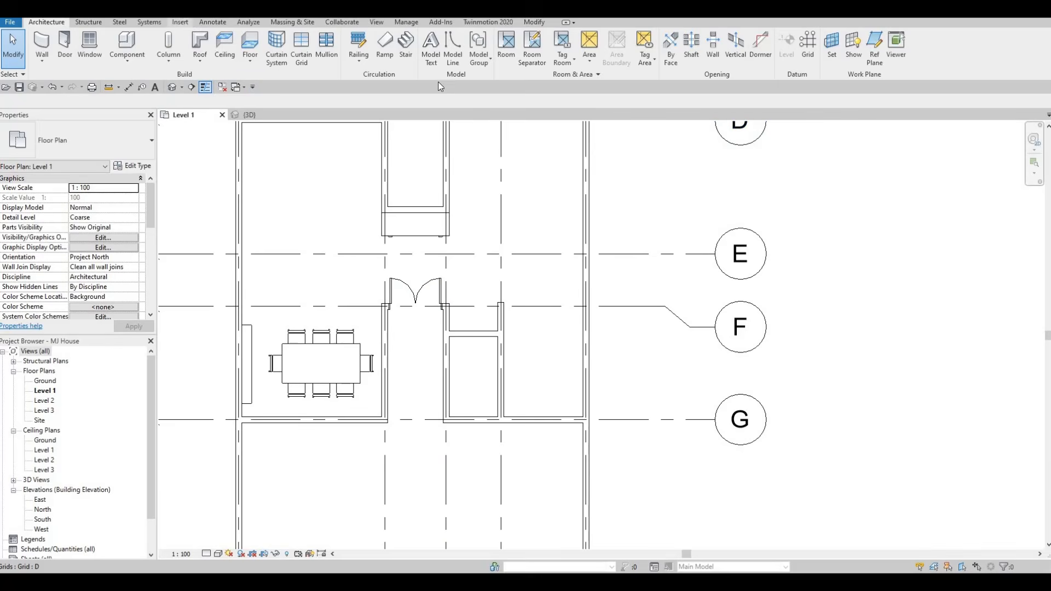
left_click(449, 48)
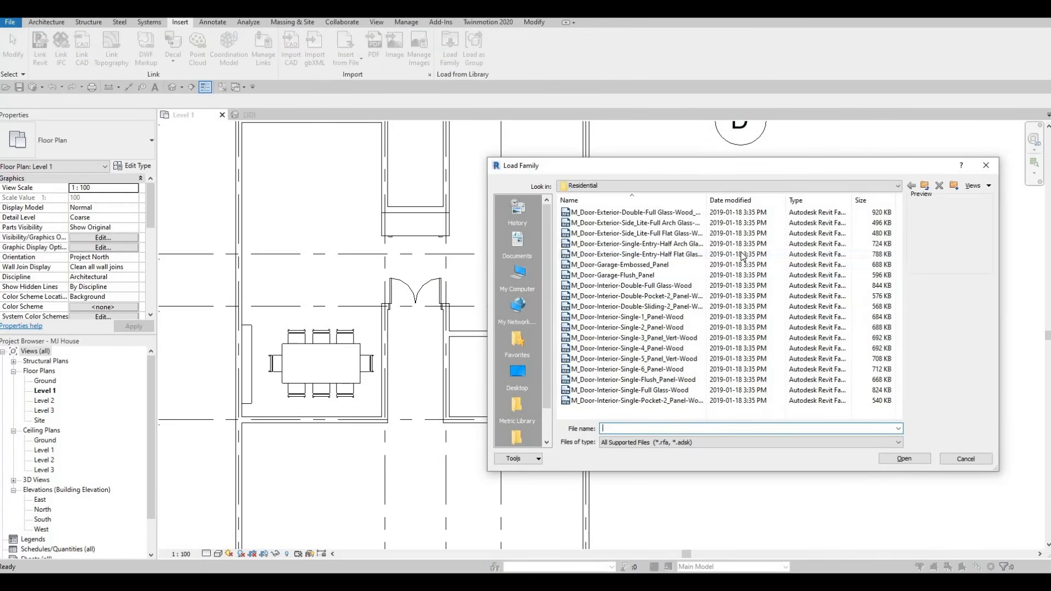
left_click(660, 265)
left_click(657, 296)
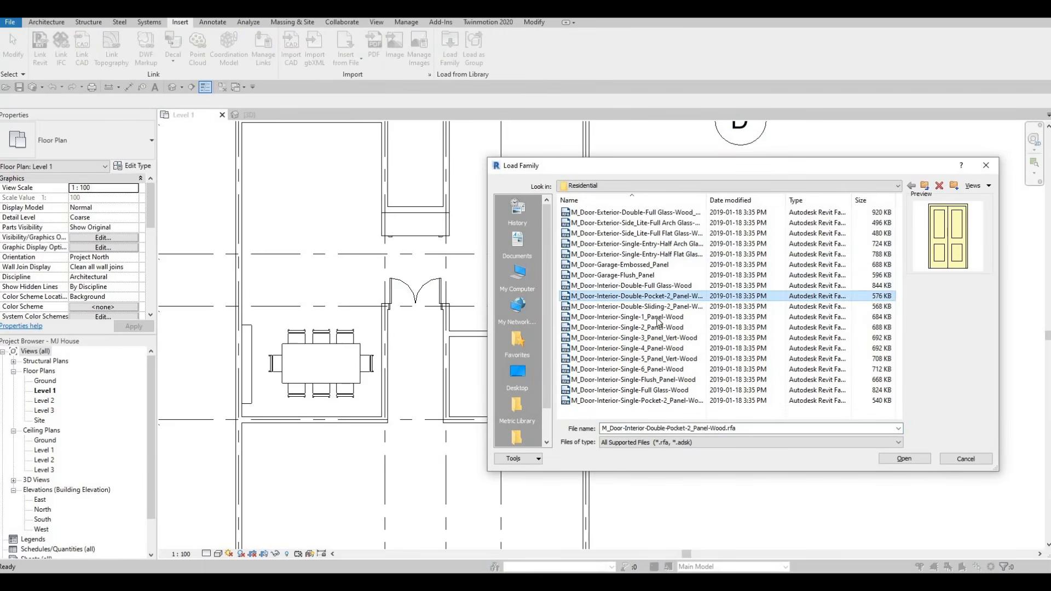
left_click(658, 318)
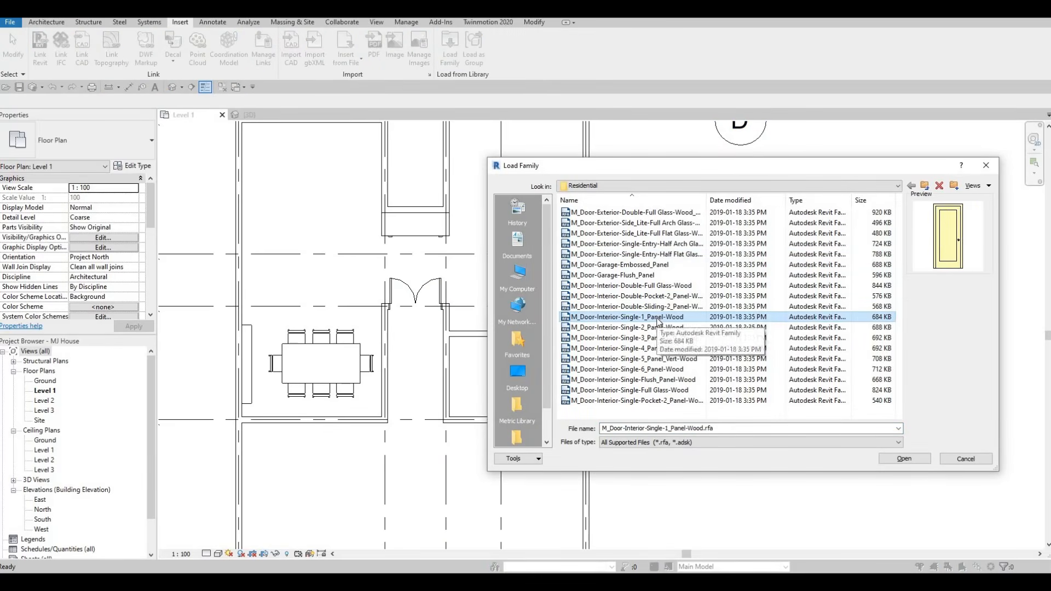
key("Down")
key("Down")
key("Down")
key("Down")
key("Down")
key("Down")
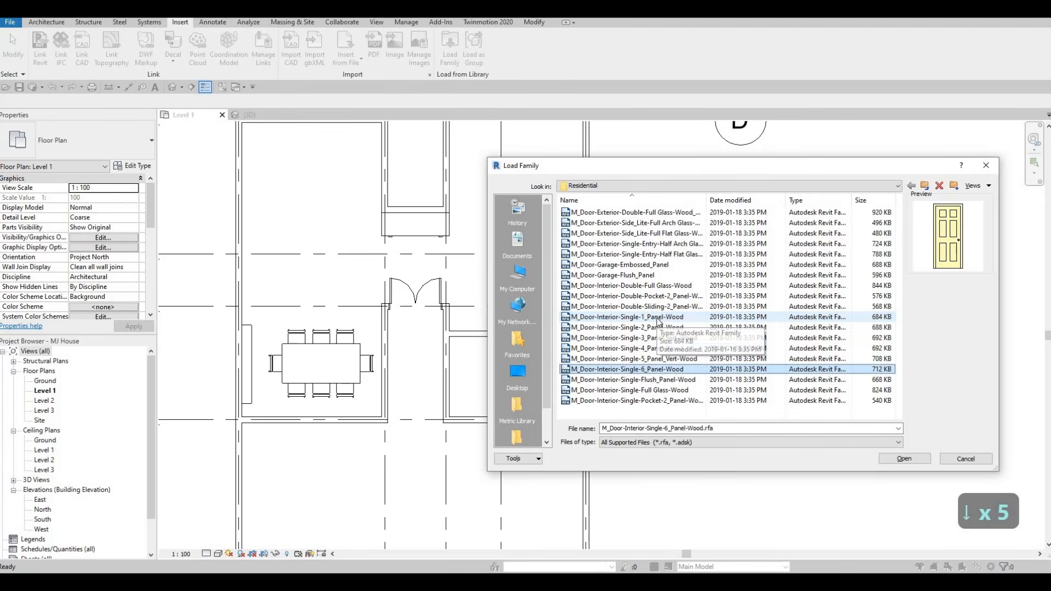
key("Down")
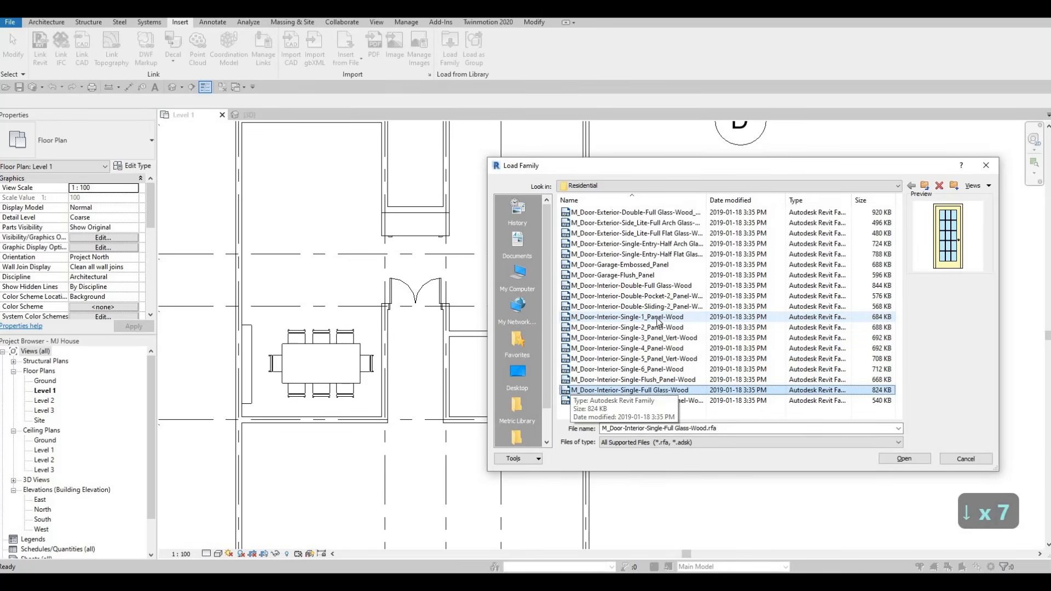
key("Down")
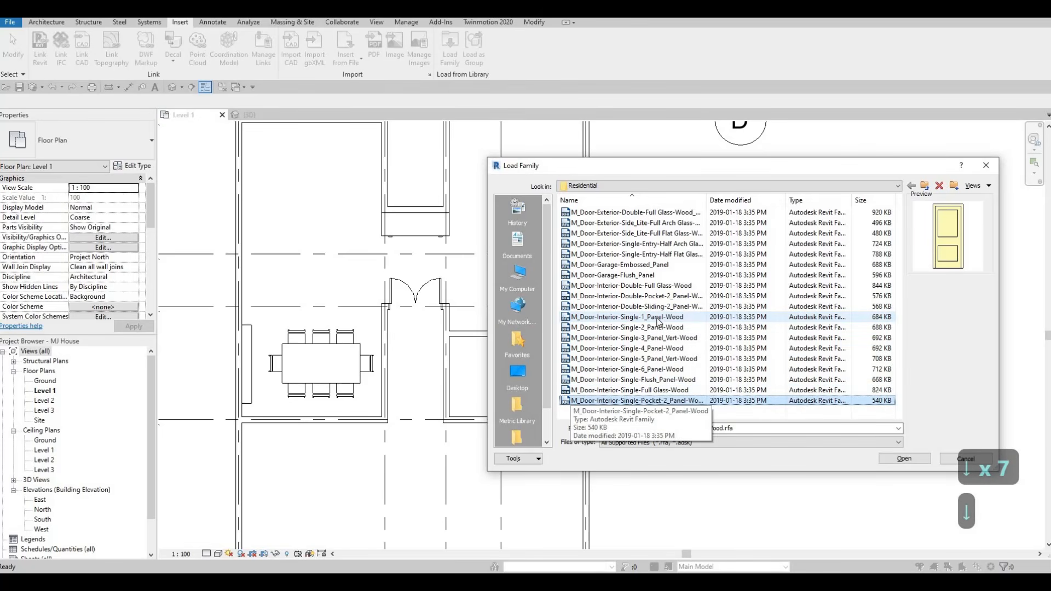
key("Up")
key("Up")
key("Up")
key("Up")
key("Up")
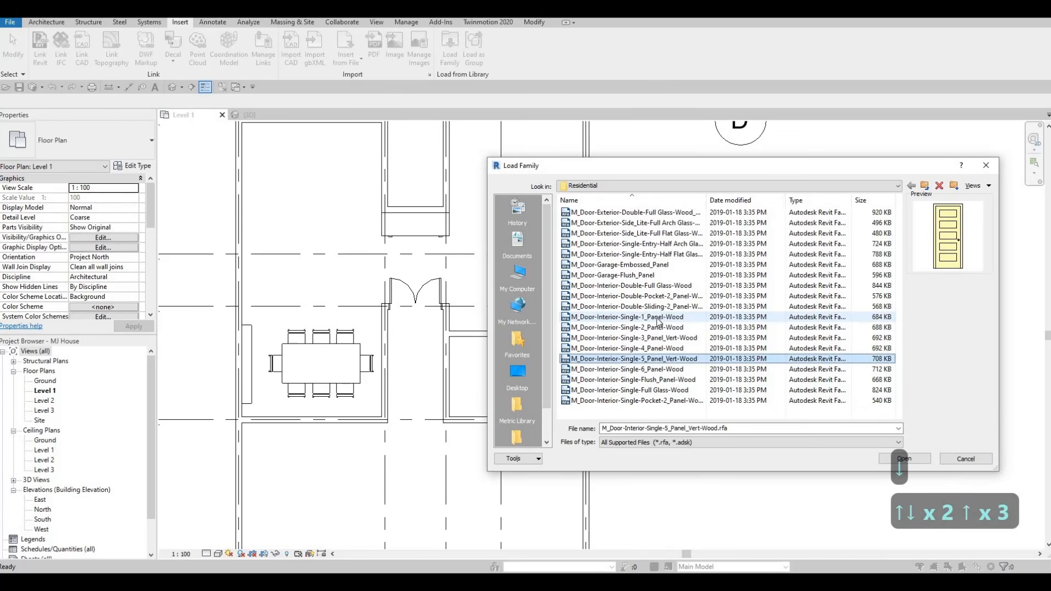
key("Down")
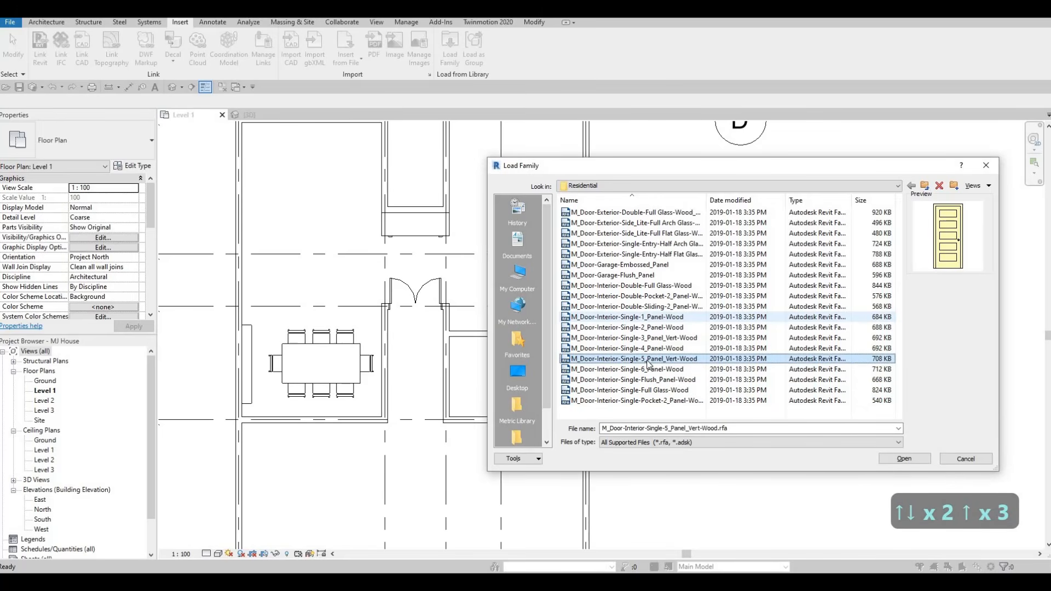
left_click(903, 459)
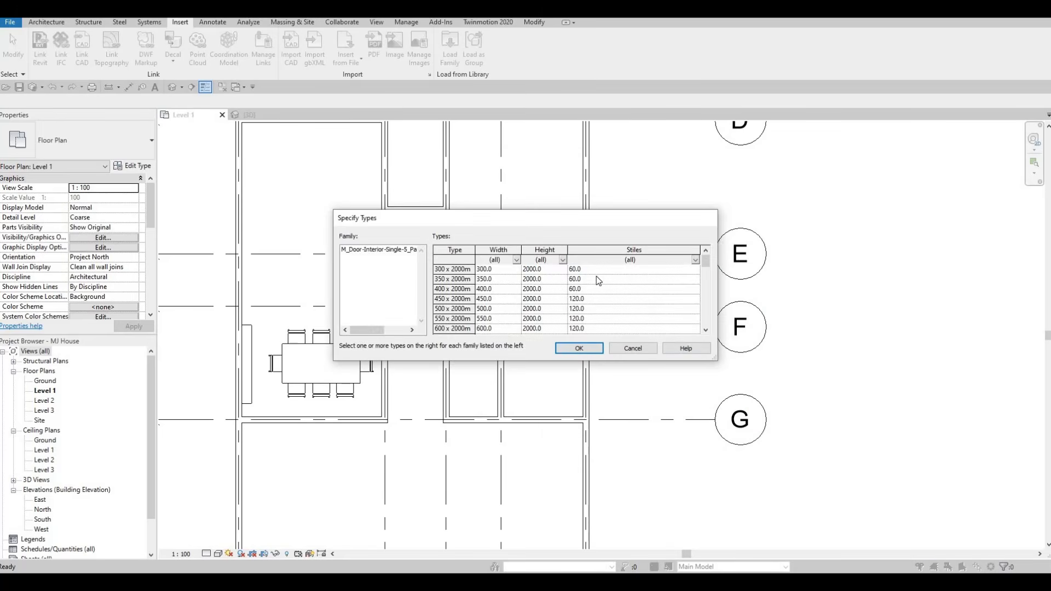
Step: Load every type of the five-panel interior door family, from 300 x 2000mm through 900 x 2400mm
left_click(462, 270)
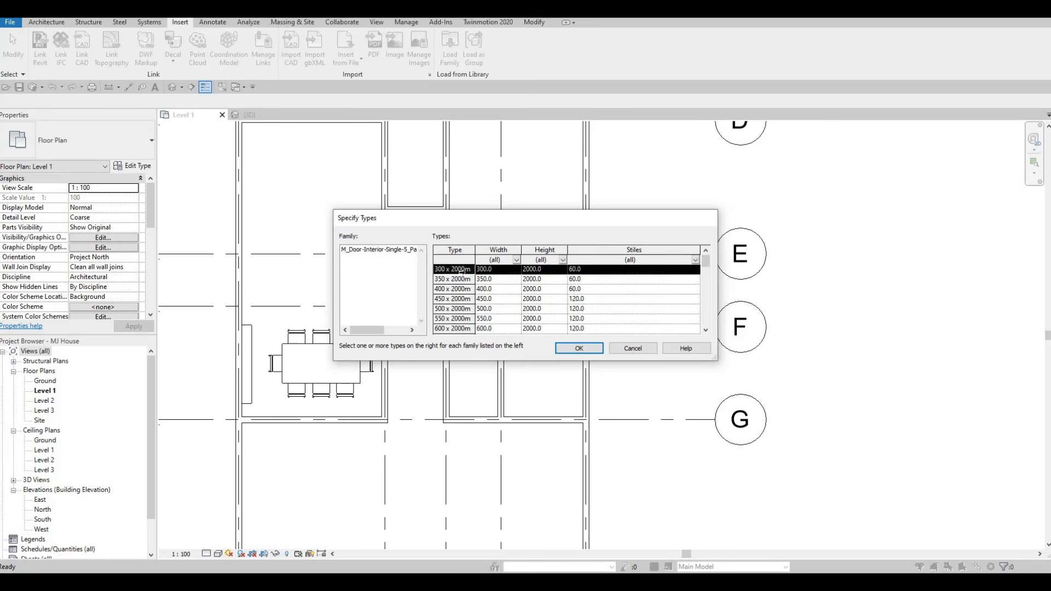
left_click_drag(705, 266, 706, 321)
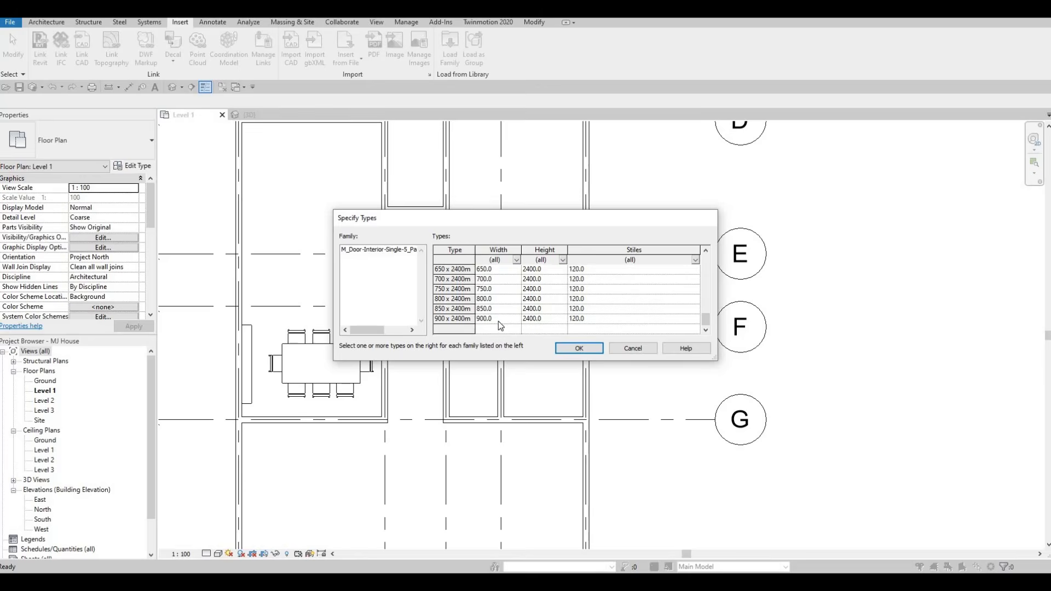
left_click(543, 321, "shift")
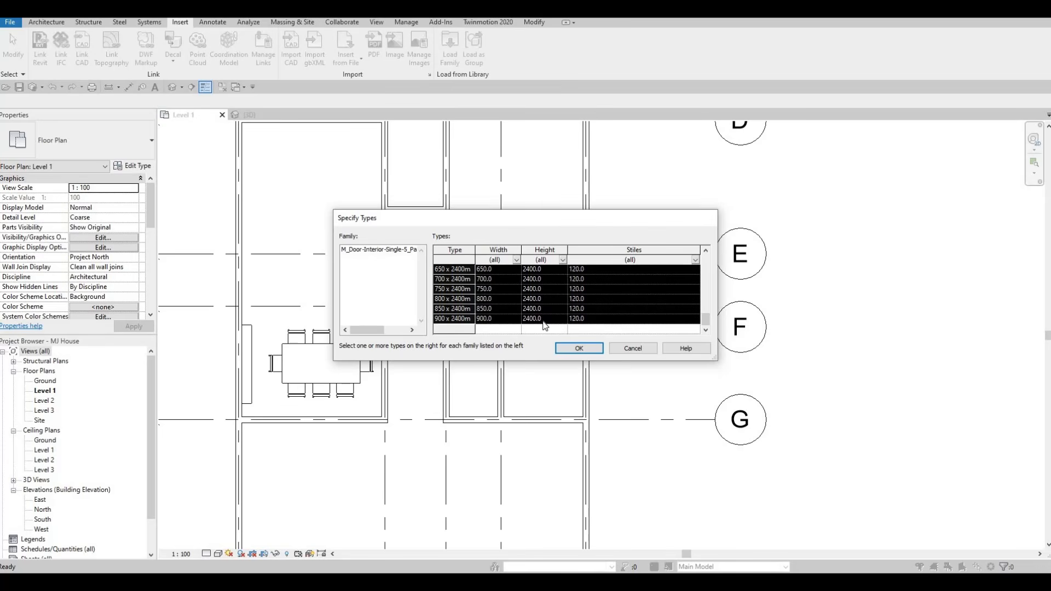
left_click(580, 349)
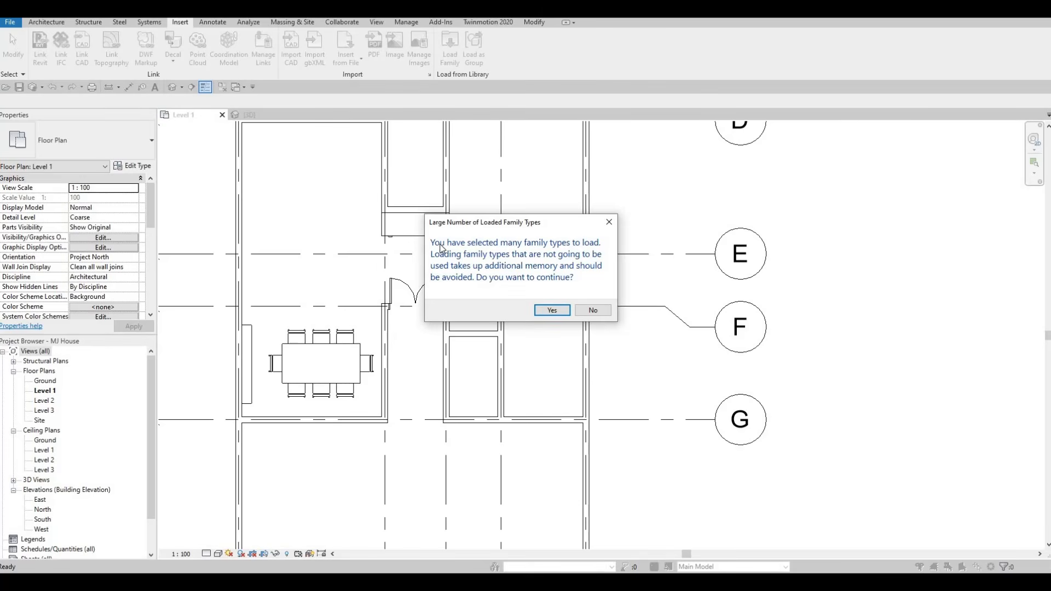
left_click(553, 312)
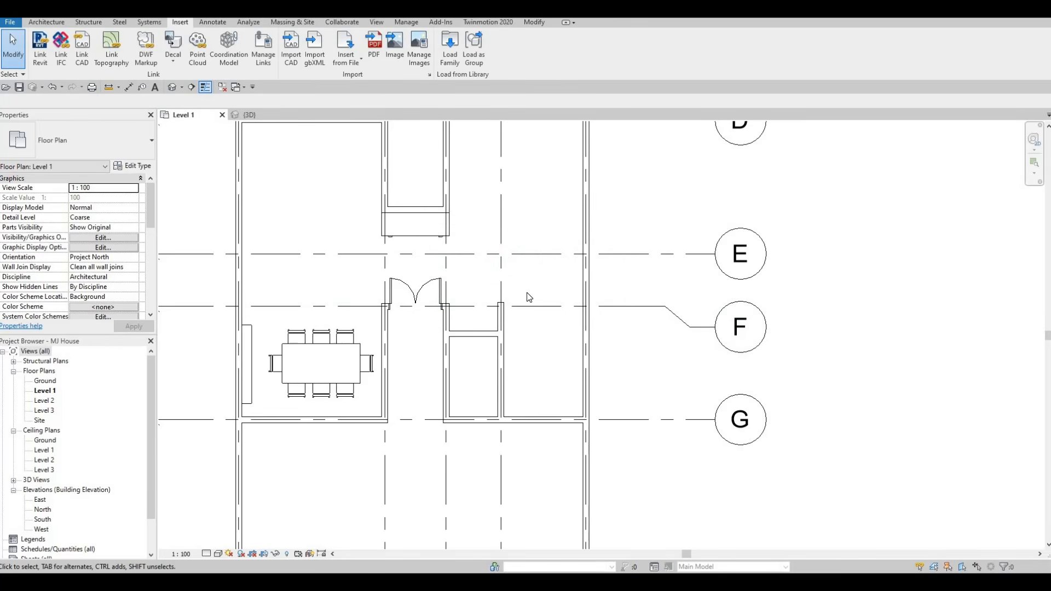
key("c")
key("m")
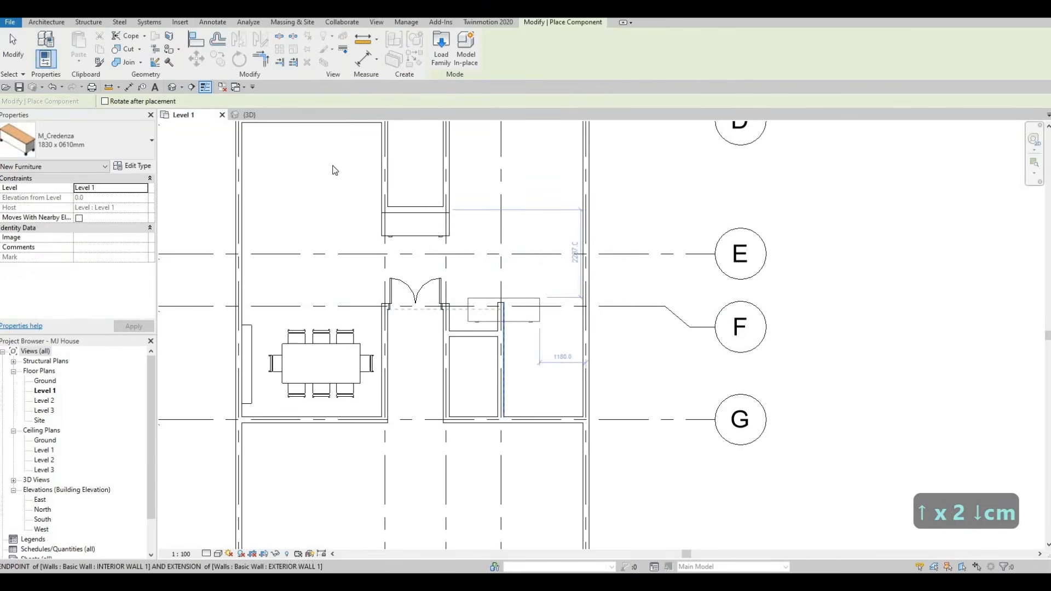
key("Escape")
key("Escape")
Step: Place a 700 x 2000mm five-panel interior door in the small room's wall between grids F and G, swinging towards grid G
key("d")
key("r")
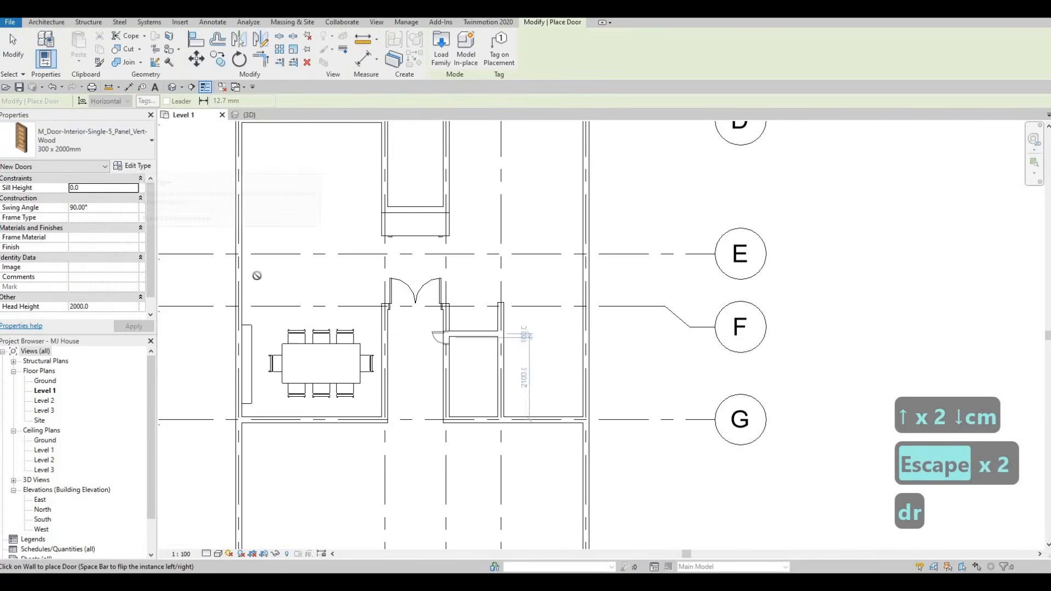
left_click(69, 136)
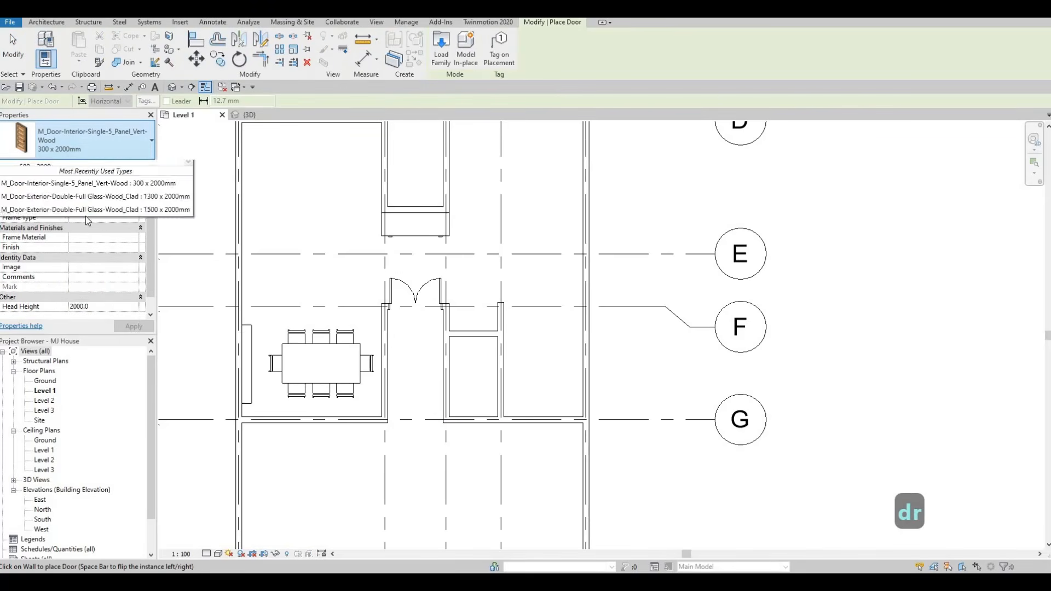
scroll(74, 303, "down", 2)
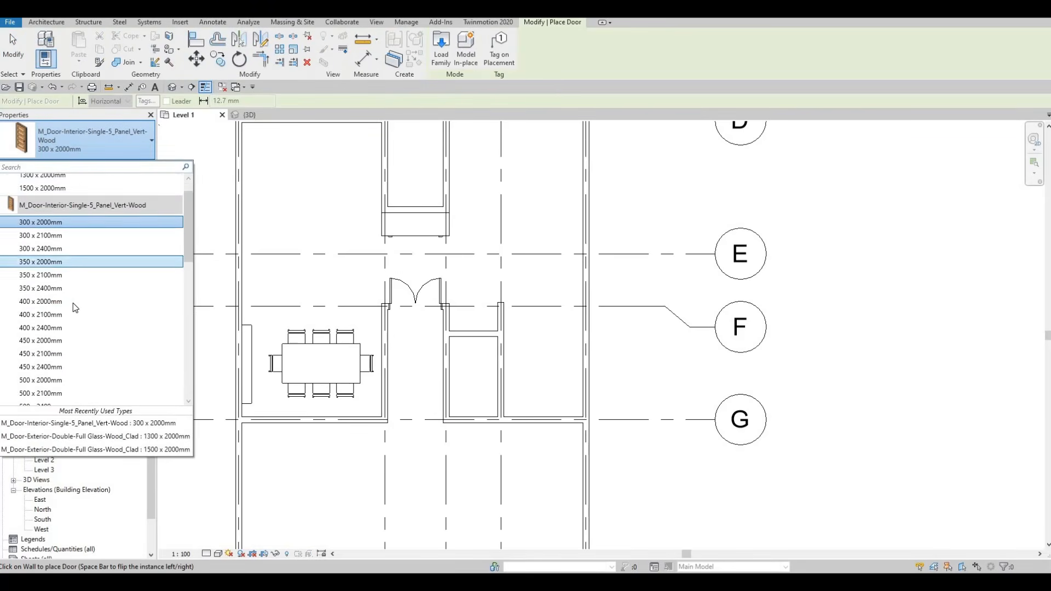
scroll(70, 305, "up", 2)
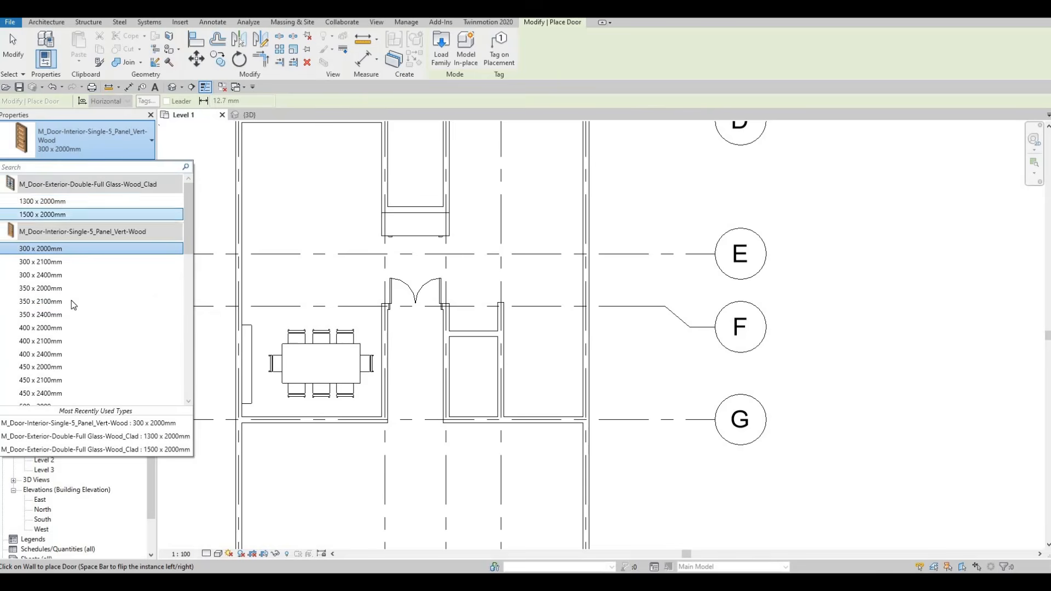
scroll(63, 326, "down", 3)
scroll(61, 348, "down", 2)
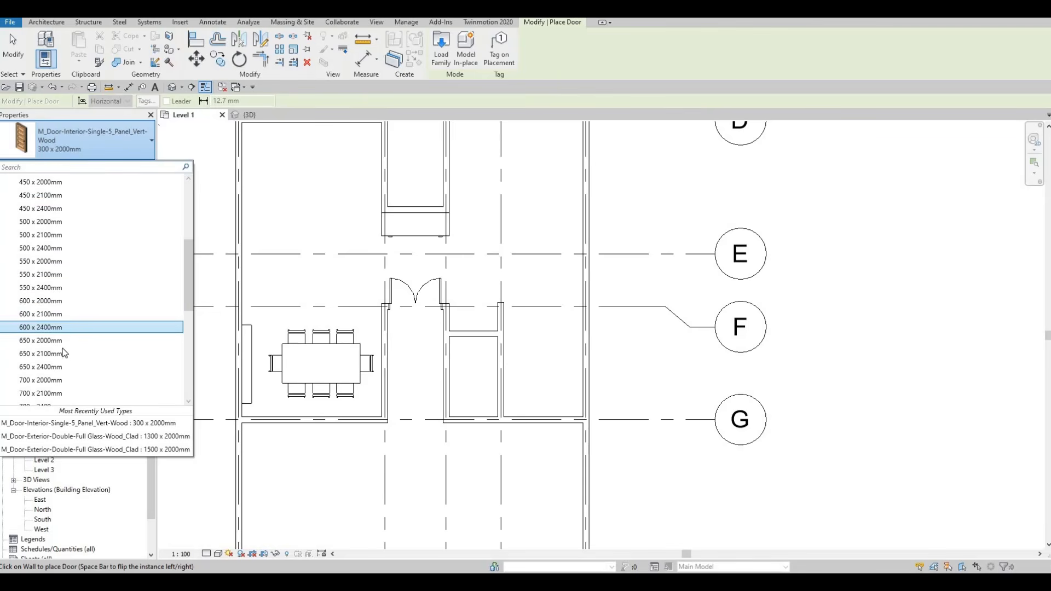
mouse_move(61, 356)
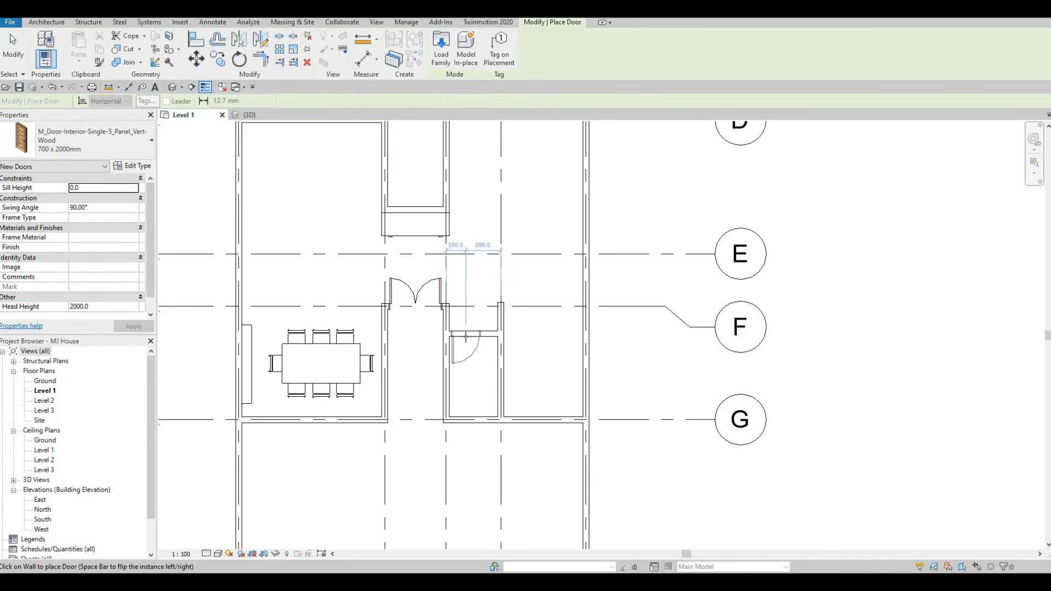
left_click(465, 353)
key("Escape")
key("Escape")
key("Escape")
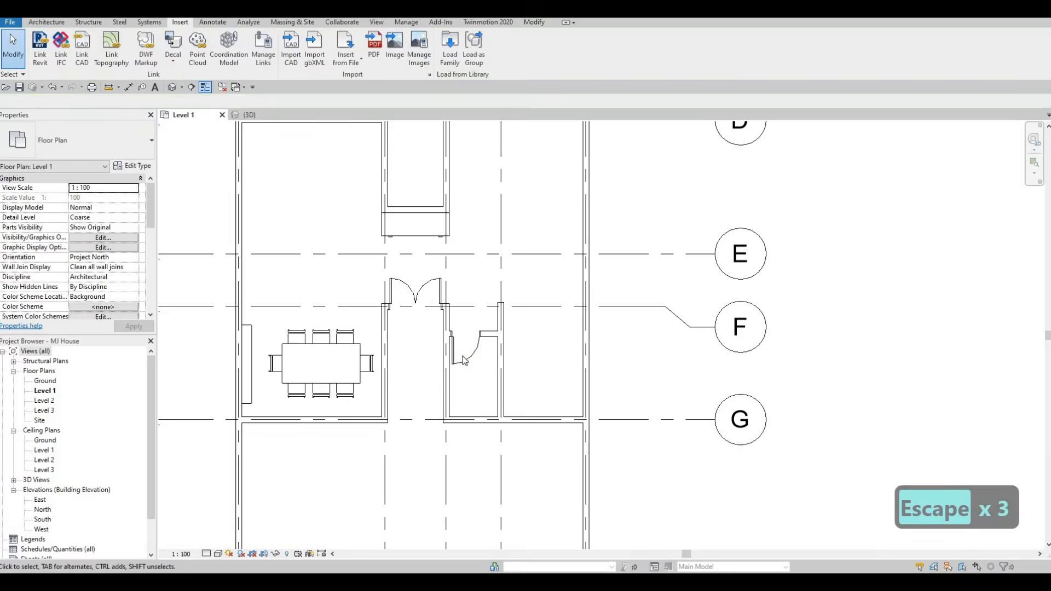
Step: Browse the family library to the Water Closets folder under Plumbing, Architectural, Fixtures for loading a toilet
middle_click_drag(469, 394, 462, 356)
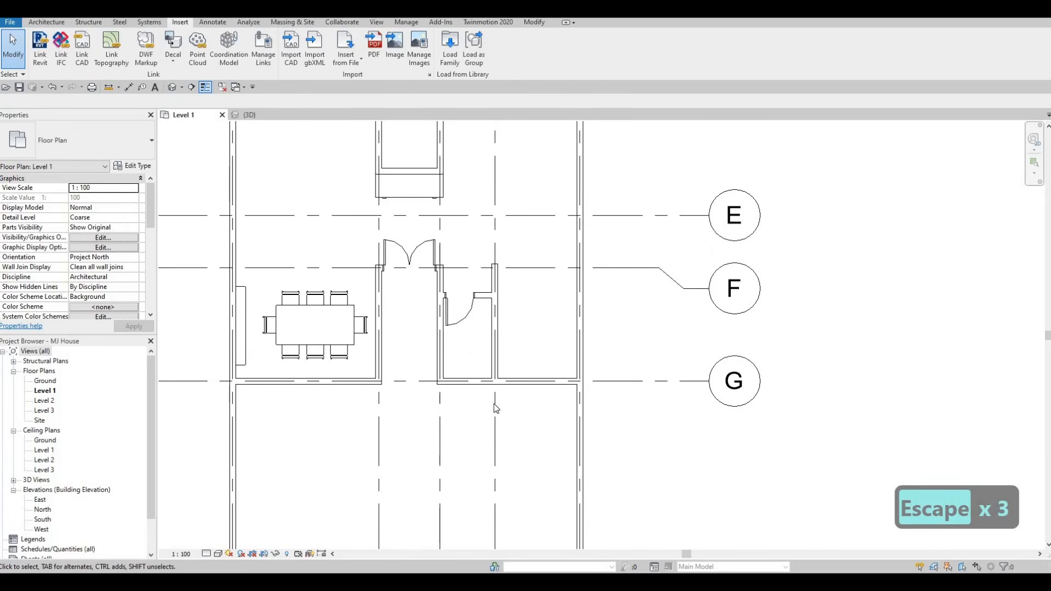
scroll(496, 408, "down", 2)
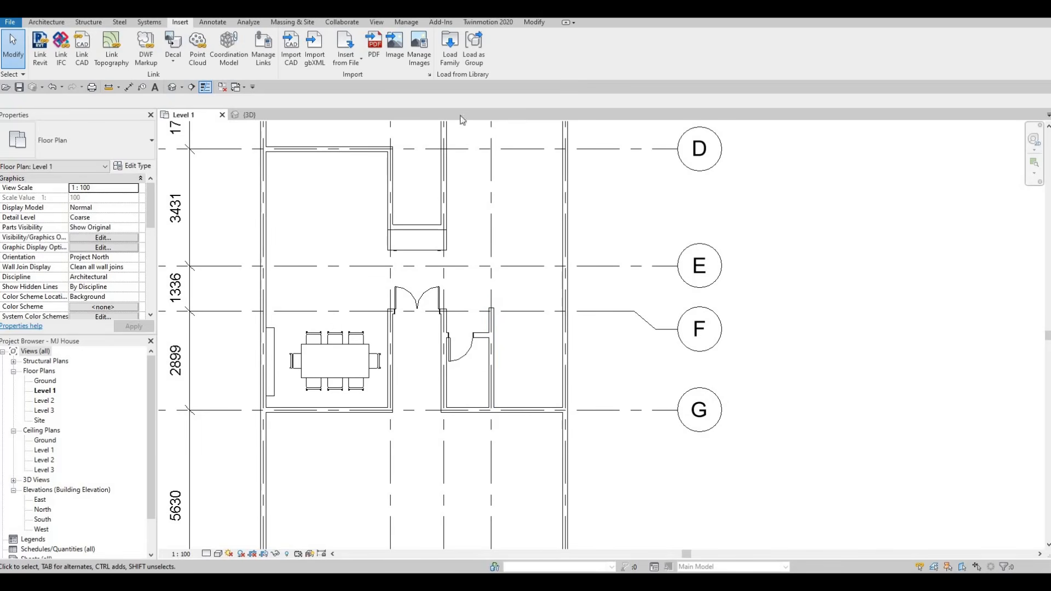
left_click(449, 48)
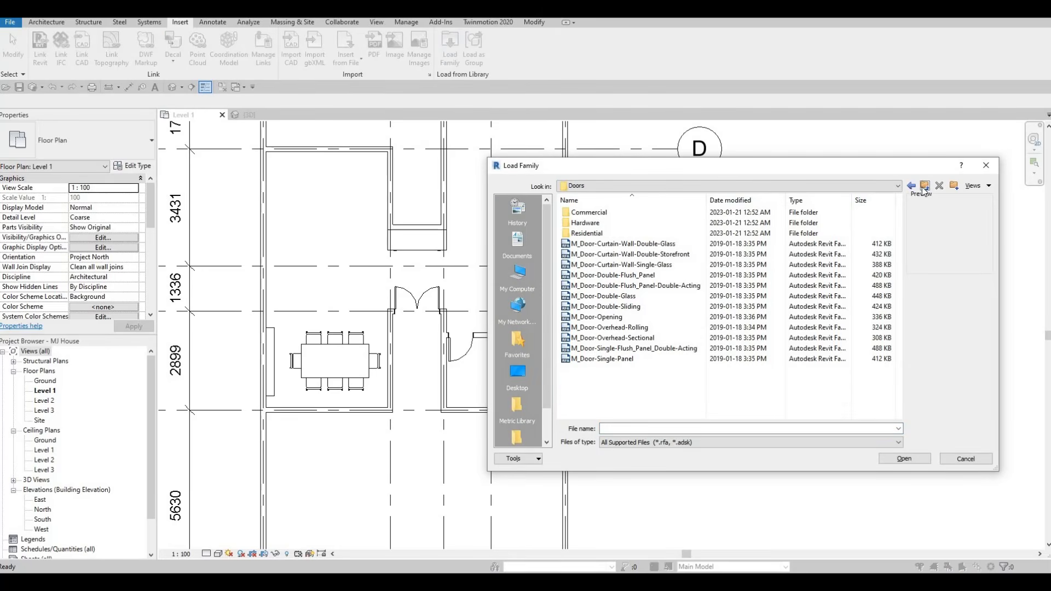
left_click(925, 187)
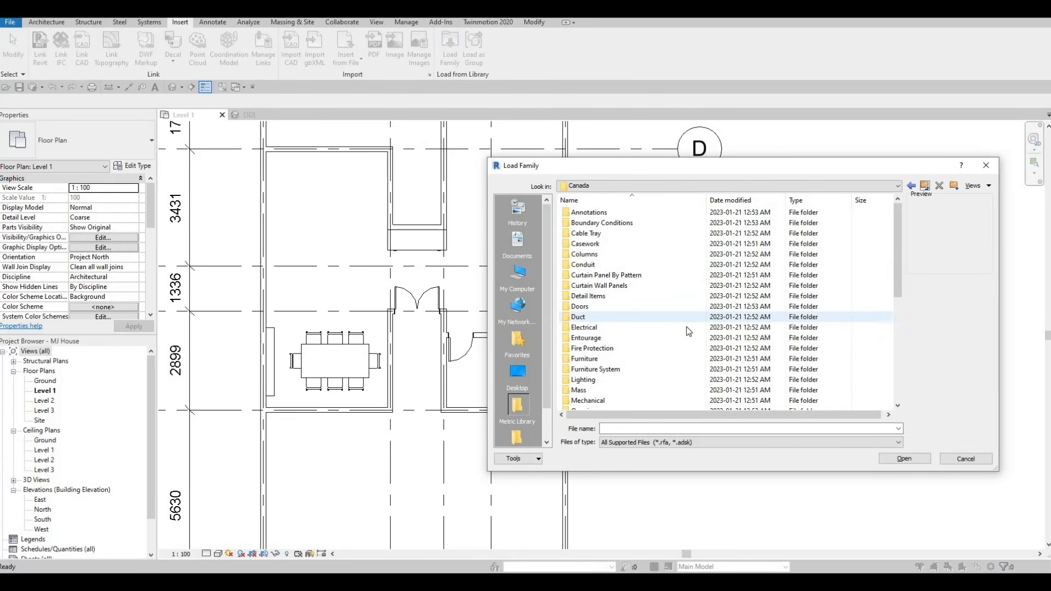
scroll(613, 392, "down", 1)
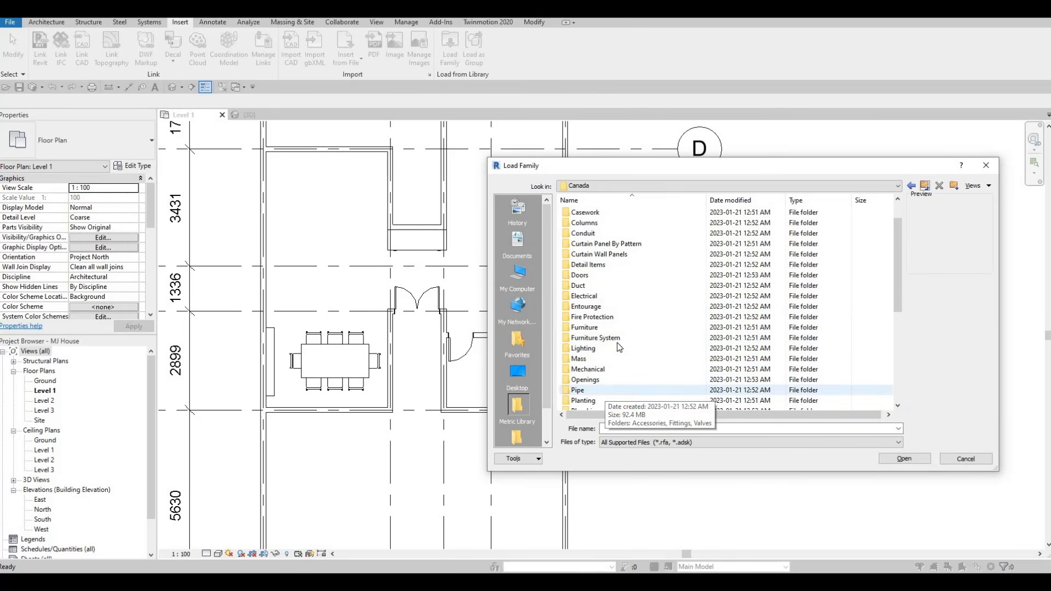
scroll(611, 334, "down", 3)
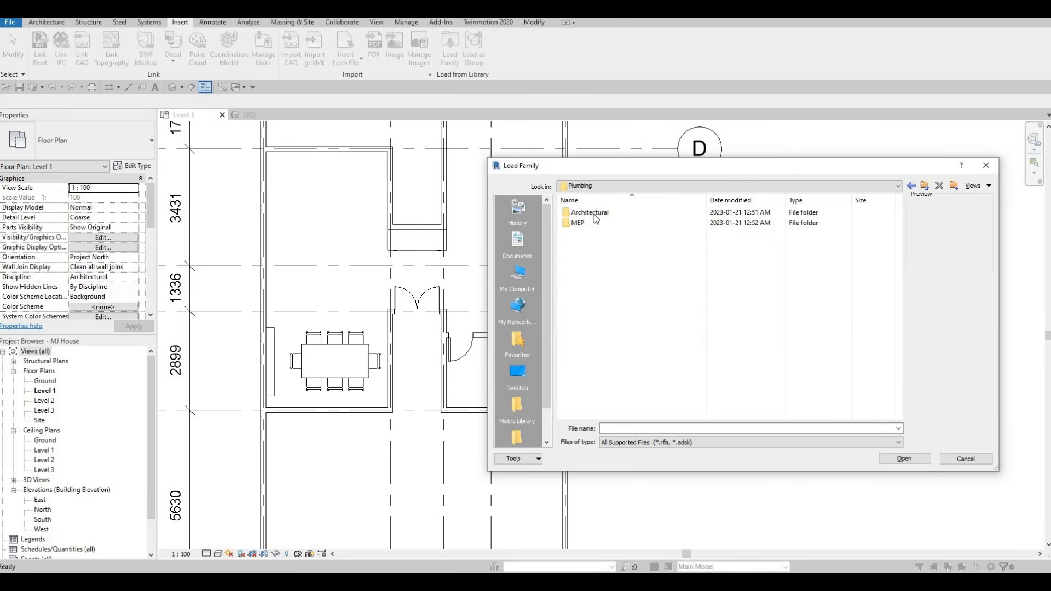
double_click(593, 220)
double_click(593, 223)
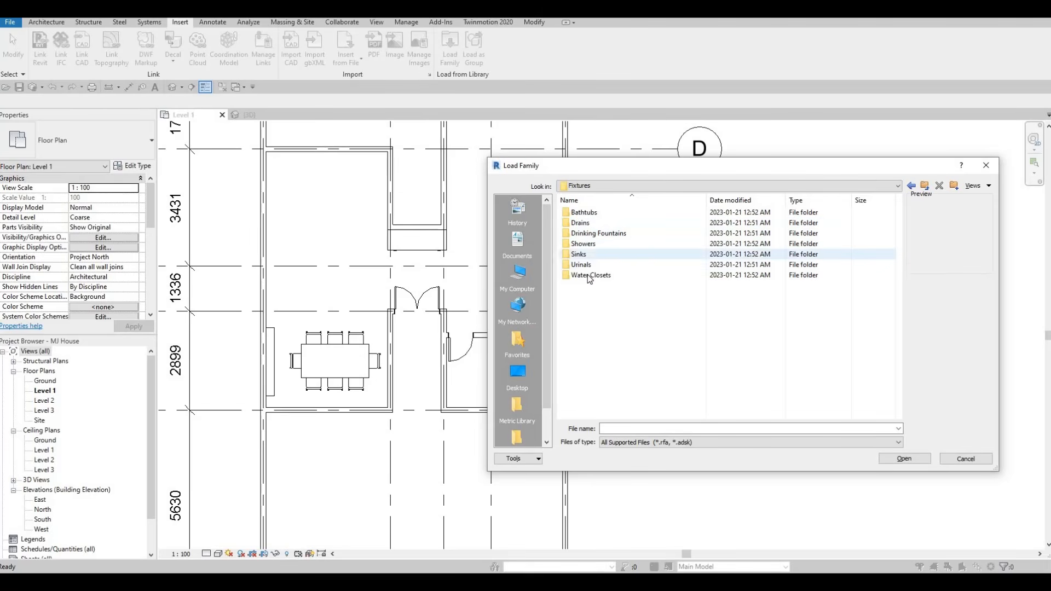
double_click(590, 276)
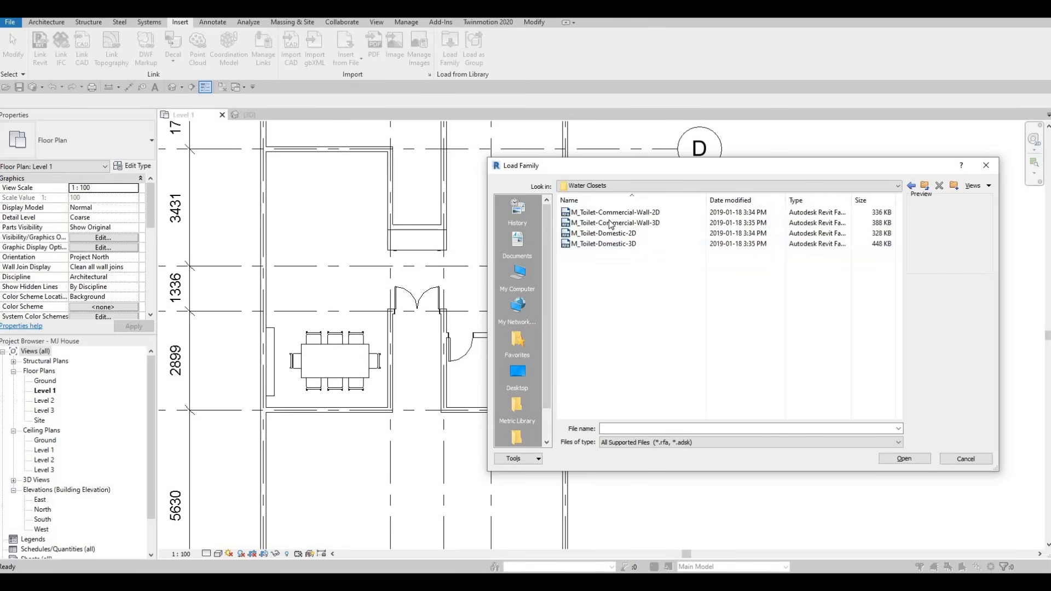
Step: Preview the toilet families in the Water Closets folder and load M_Toilet-Domestic-2D
left_click(610, 223)
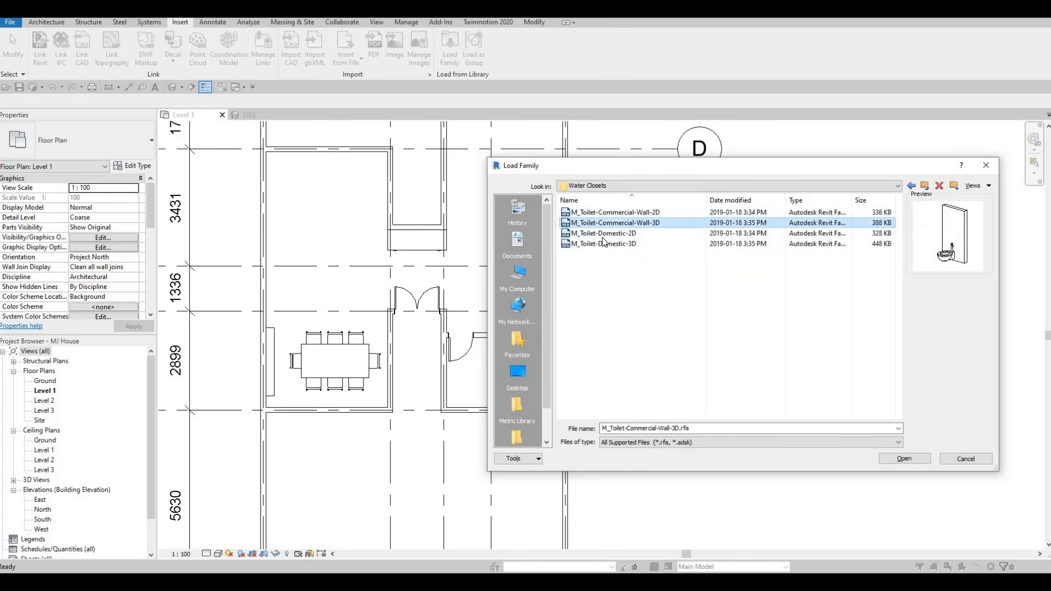
left_click(603, 236)
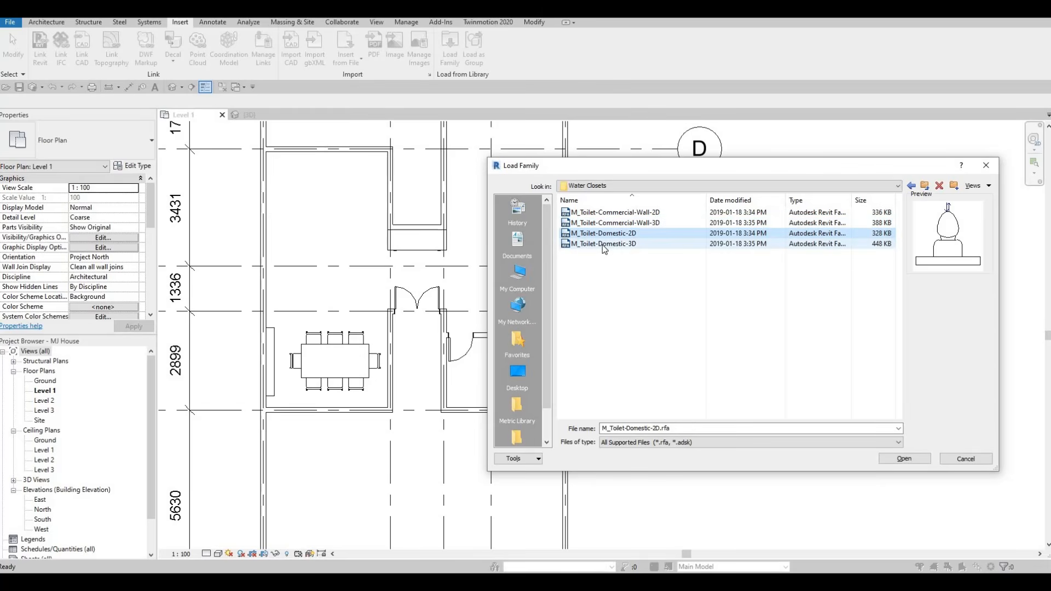
left_click(602, 245)
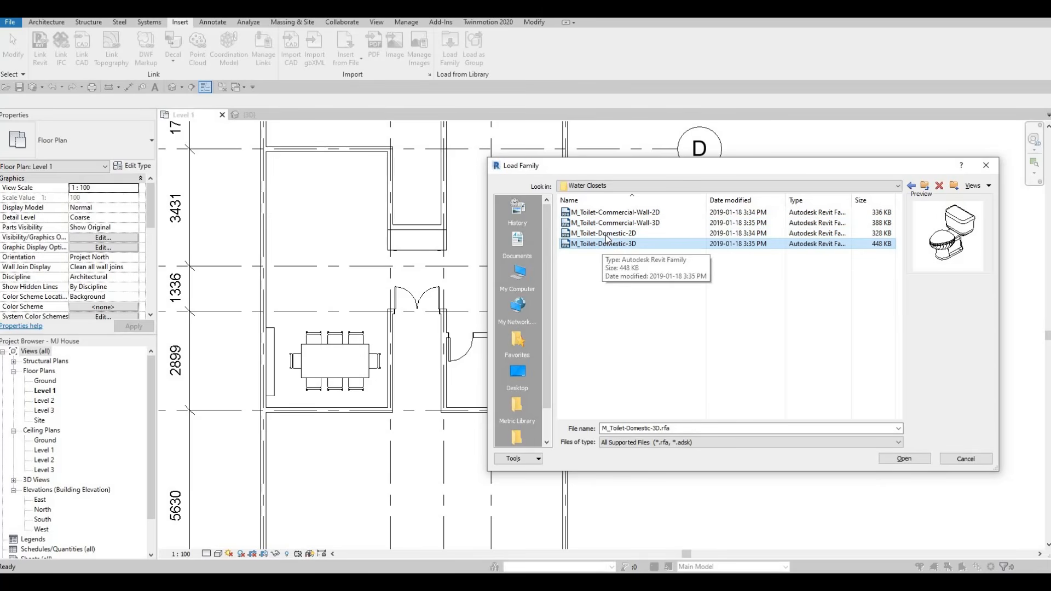
left_click(605, 235)
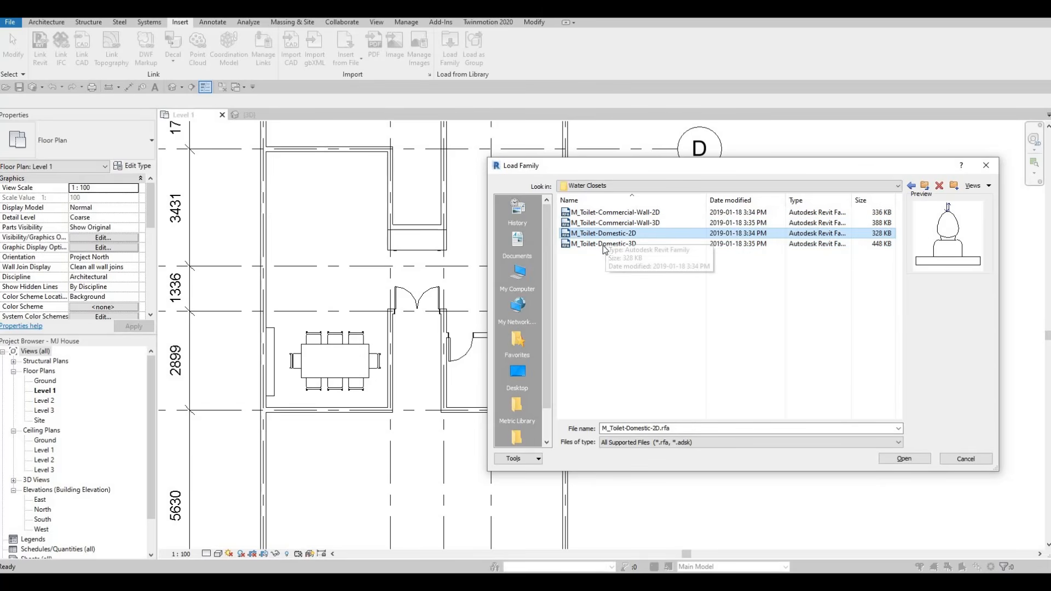
left_click(908, 458)
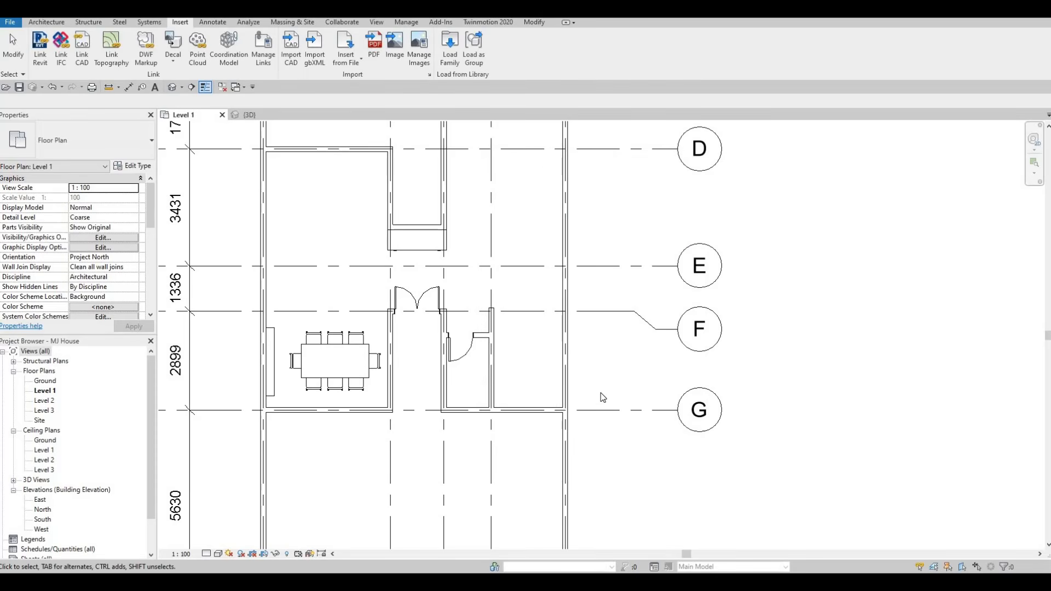
Step: Place the domestic toilet against the small room's grid G wall, 500 mm from the side wall nearest the double-door corridor
key("c")
key("m")
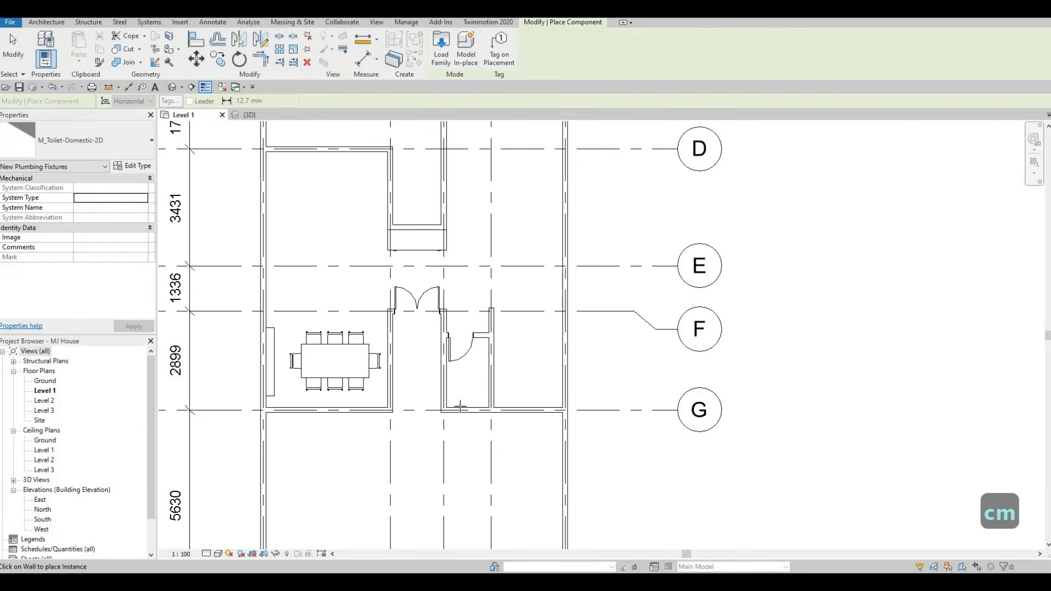
scroll(461, 405, "up", 2)
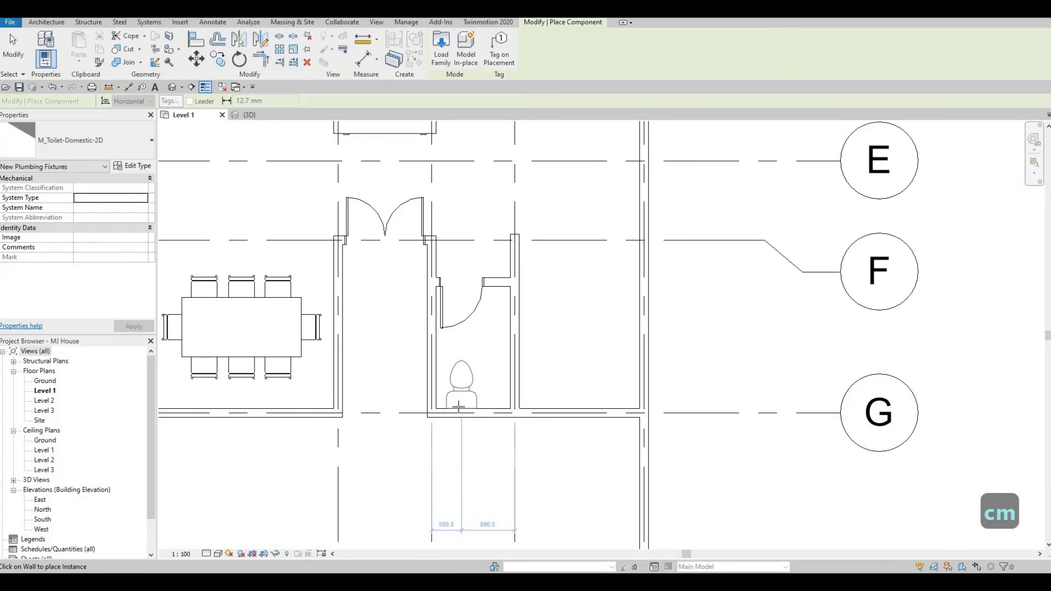
left_click(461, 408)
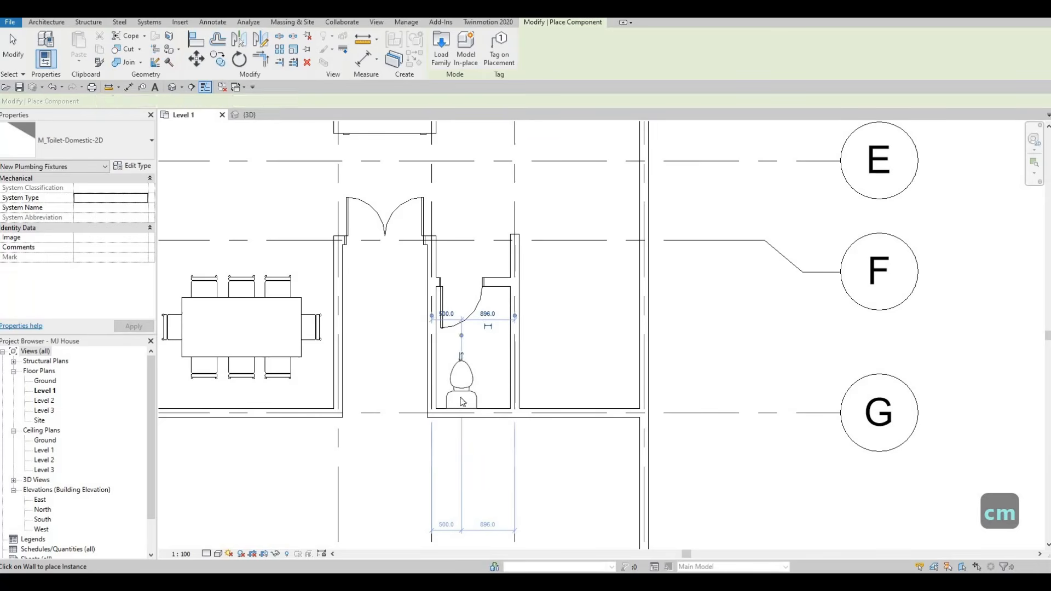
key("Escape")
key("Escape")
key("Escape")
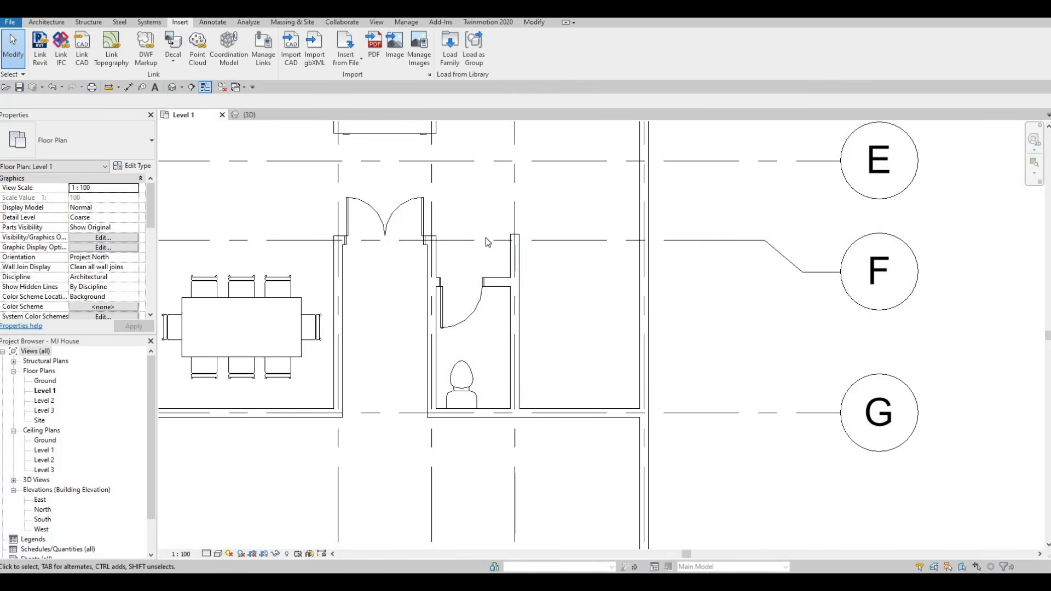
Step: Browse the family library to the Sinks folder under Fixtures for loading a sink
left_click(450, 64)
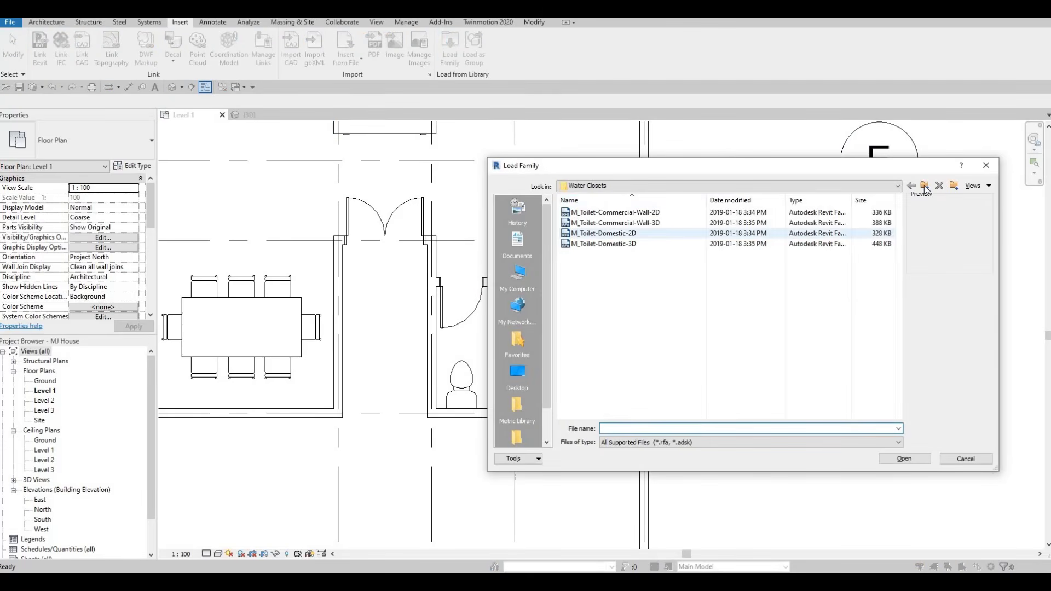
left_click(926, 187)
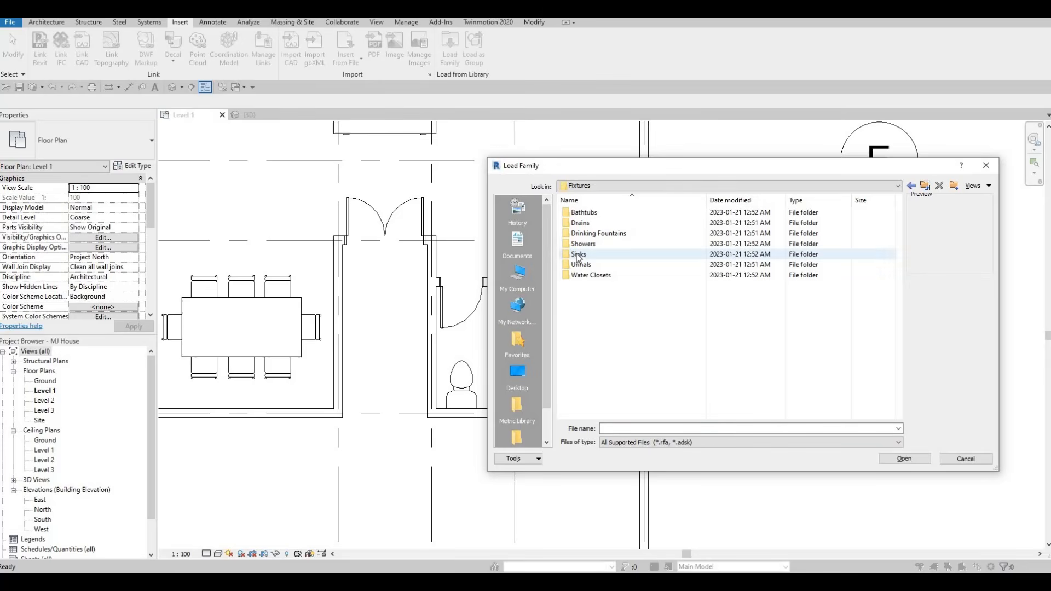
double_click(579, 255)
Step: Preview the kitchen, vanity and 2D sink families in the folder and load M_Sink Vanity-Round
left_click(599, 222)
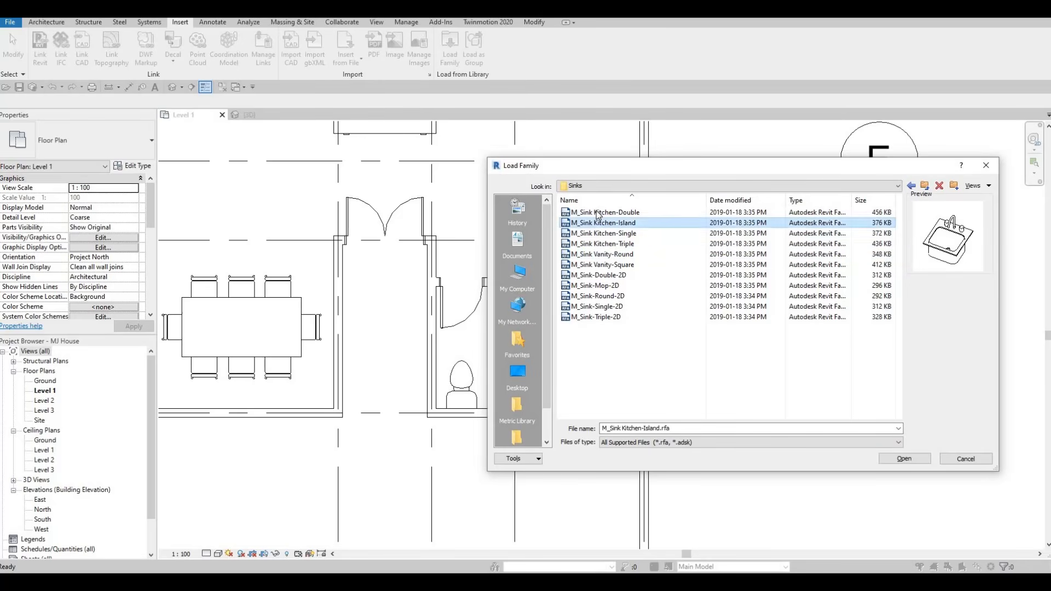
left_click(599, 213)
key("Down")
key("Down")
key("Down")
key("Down")
key("Down")
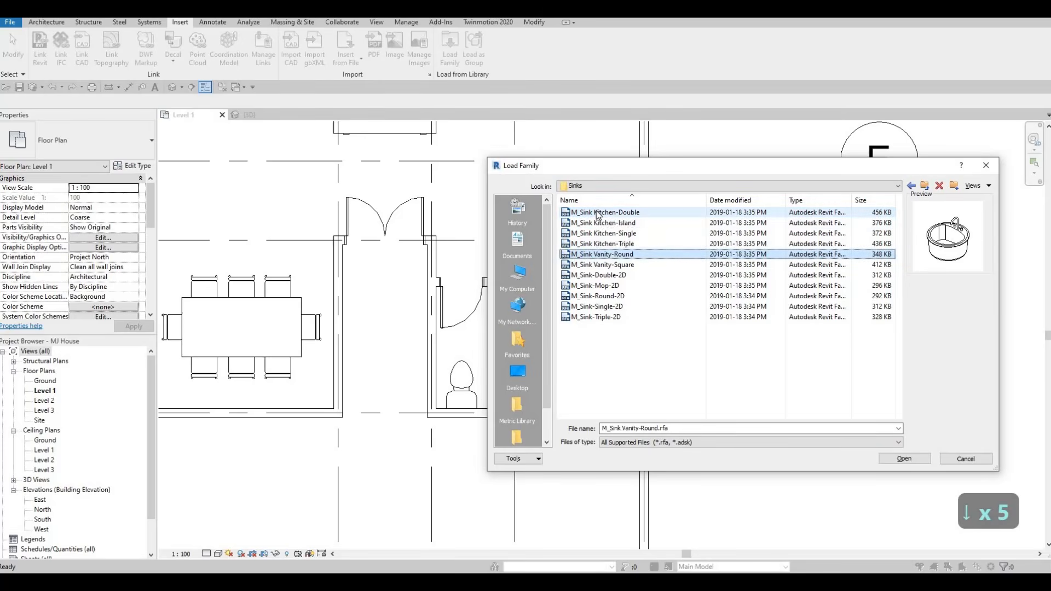
key("Down")
key("Down")
key("Down")
key("Down")
key("Down")
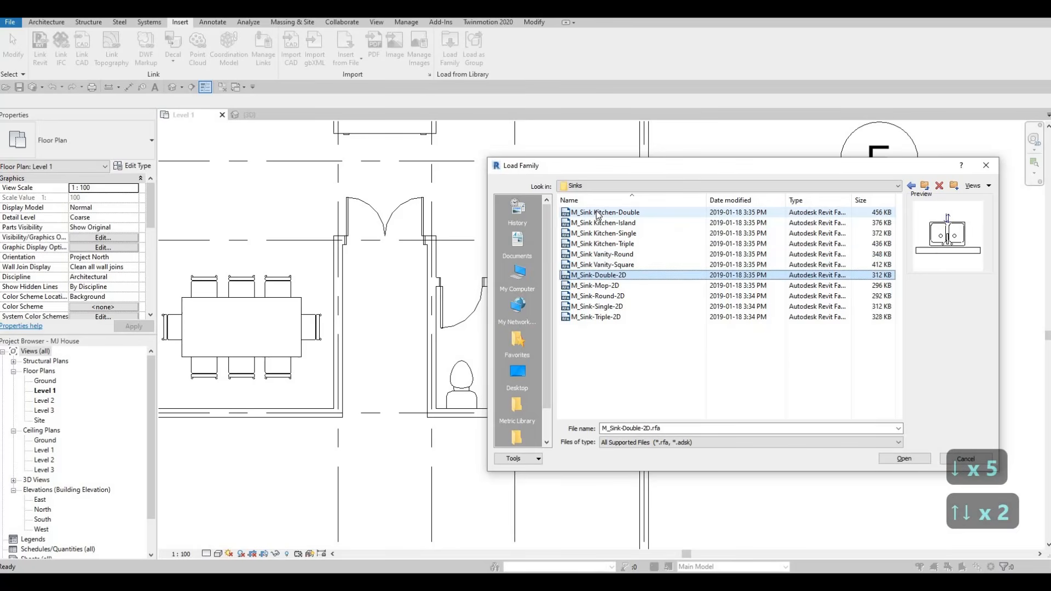
key("Up")
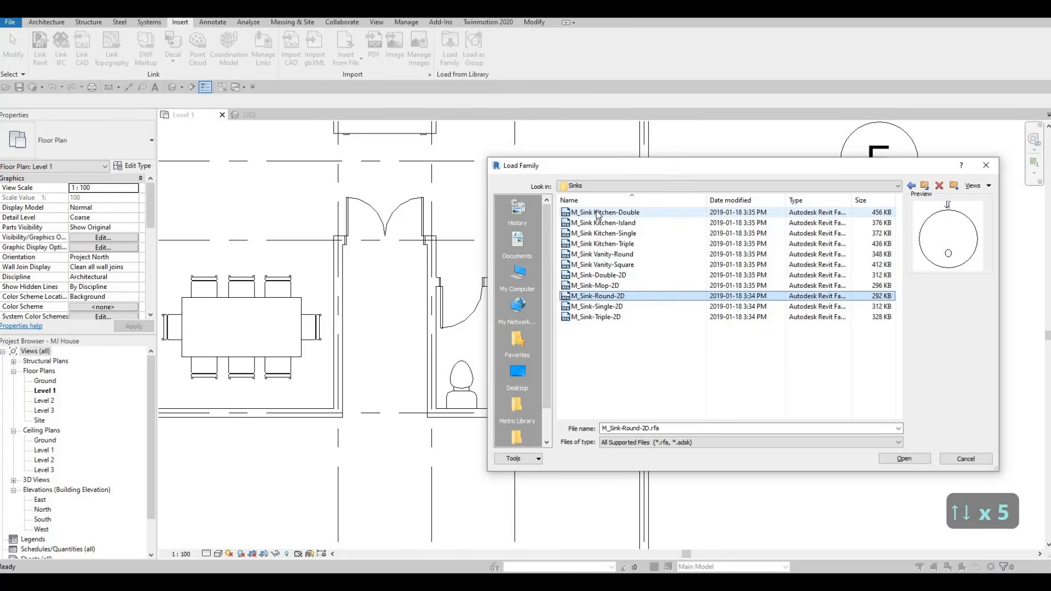
key("Up")
key("Up")
key("Up")
key("Up")
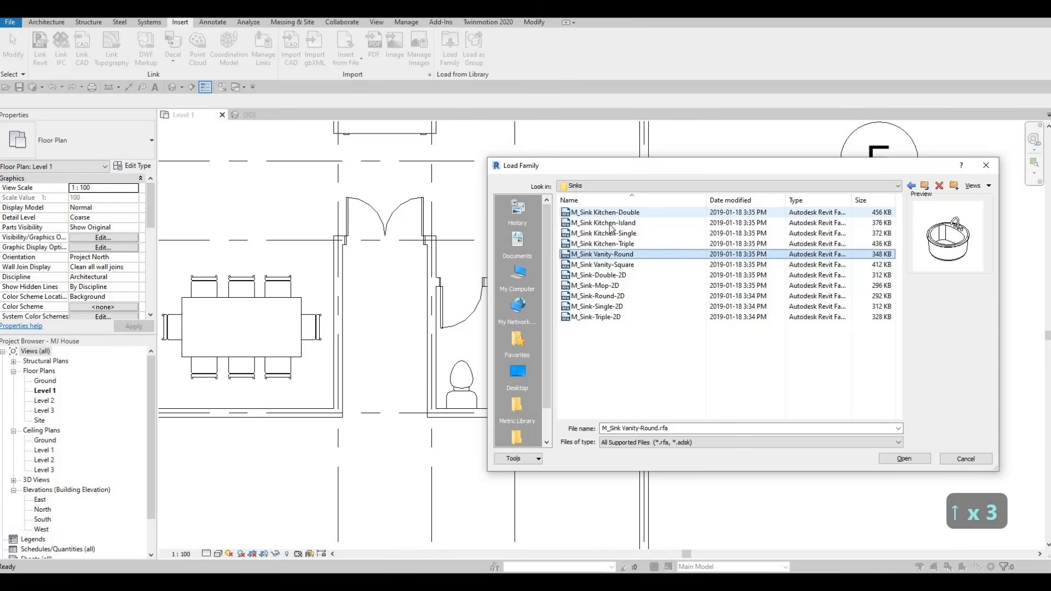
left_click(905, 459)
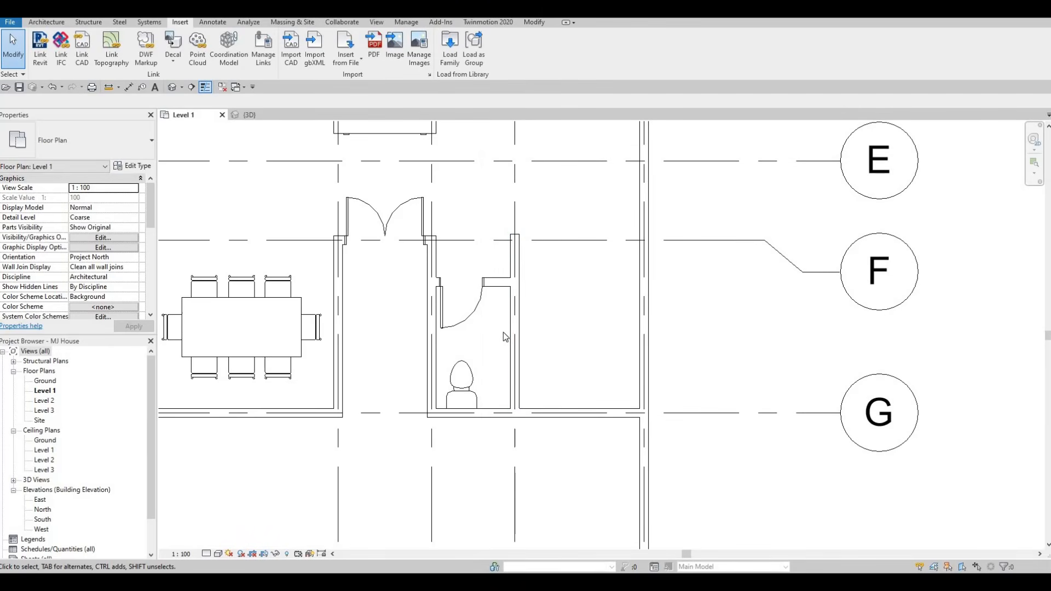
Step: Place a 482 x 482mm round vanity sink about 1340 mm from grid G, rotated so its faucet faces the wall opposite the door hinge
key("c")
key("m")
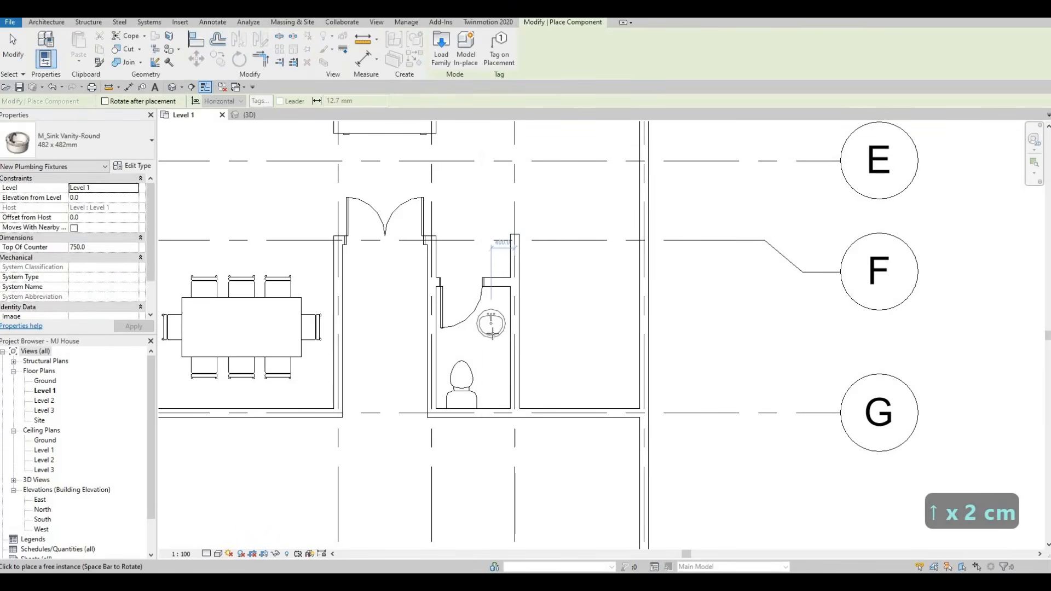
key("space")
key("space")
key("space")
scroll(491, 332, "up", 2)
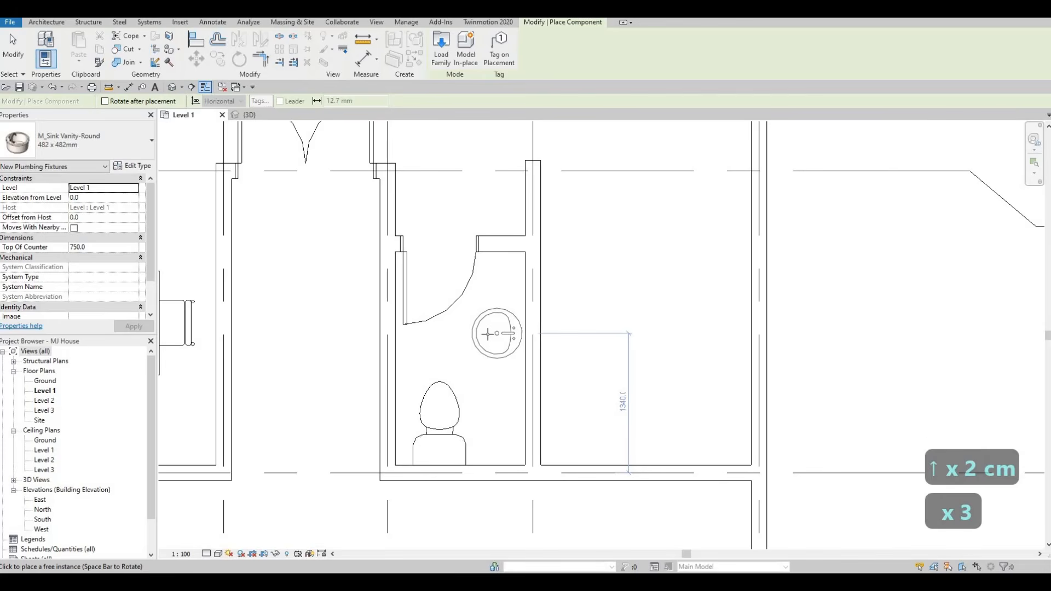
left_click(492, 334)
key("Escape")
key("Escape")
key("Escape")
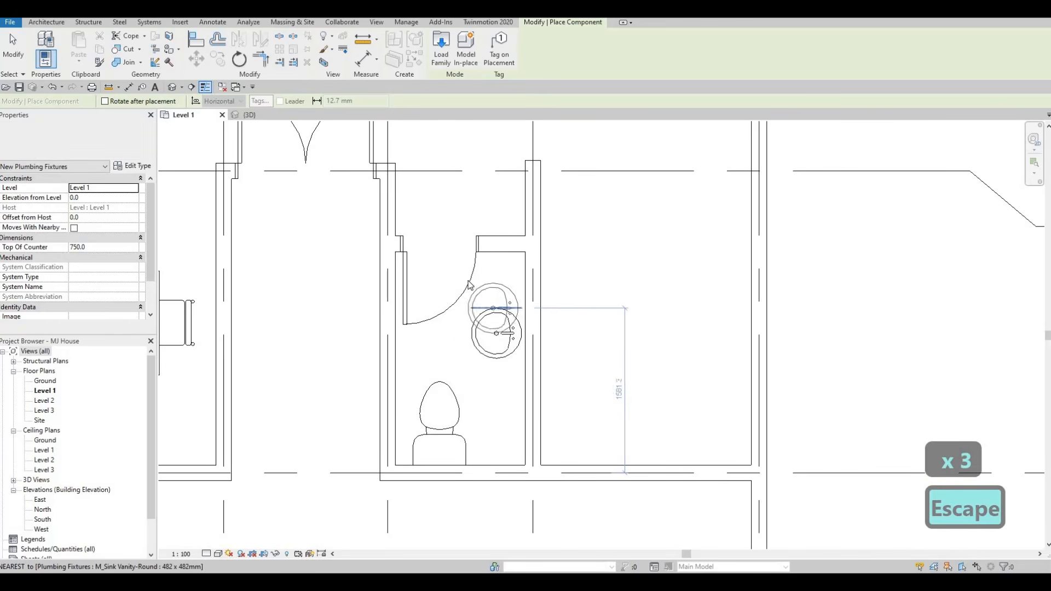
Step: Change the small room's interior door to the 650 x 2000mm five-panel type
left_click(406, 285)
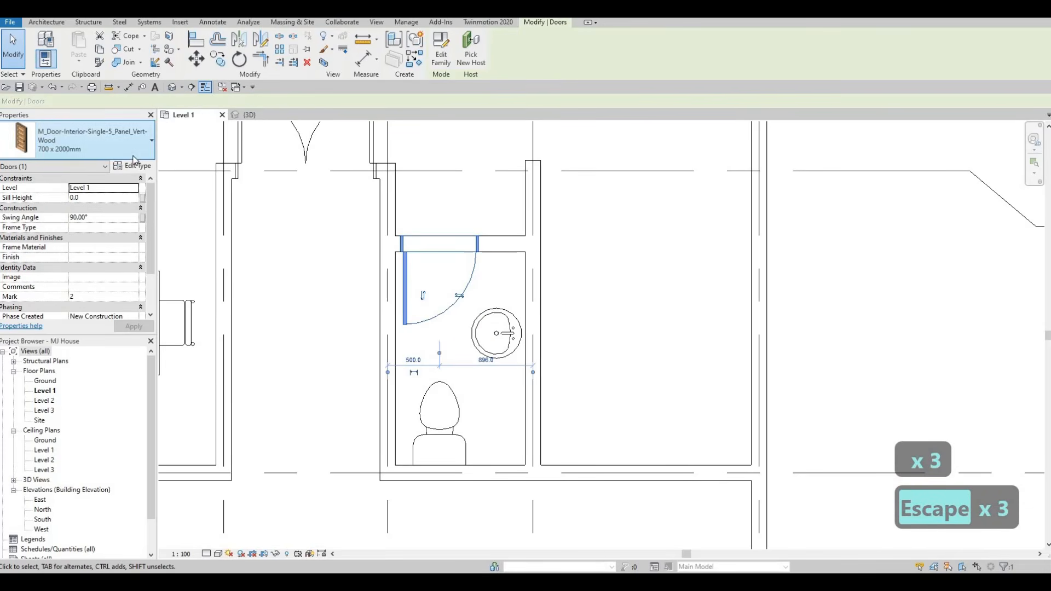
left_click(98, 141)
scroll(82, 189, "up", 2)
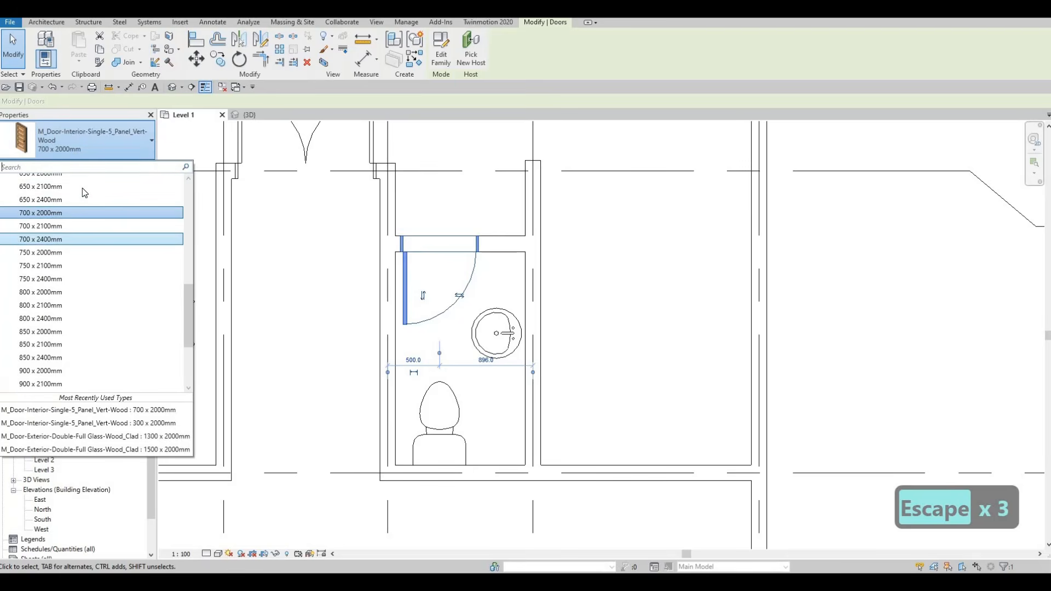
scroll(77, 199, "up", 2)
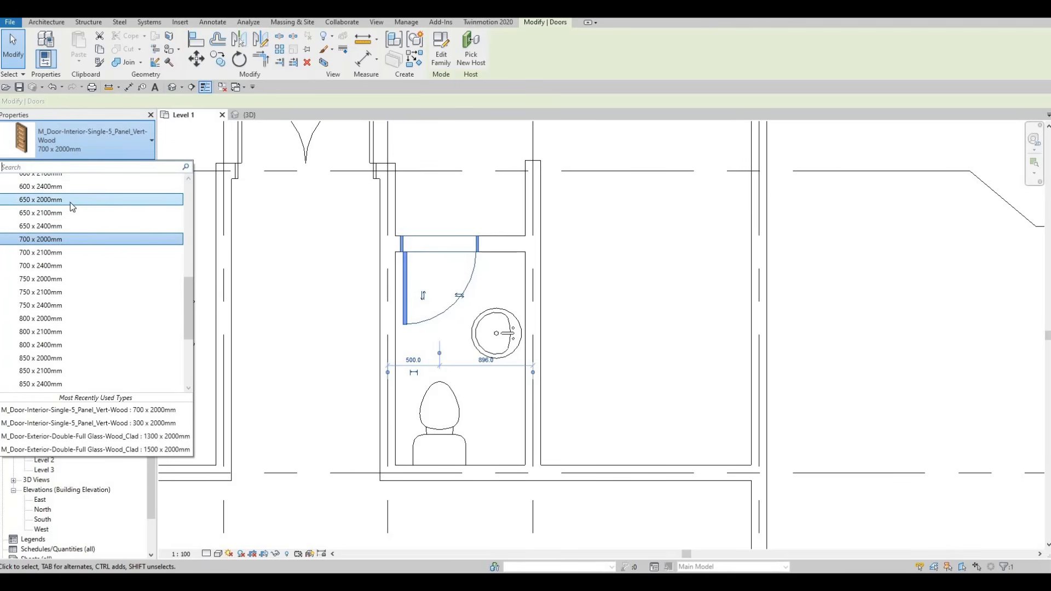
scroll(73, 203, "up", 2)
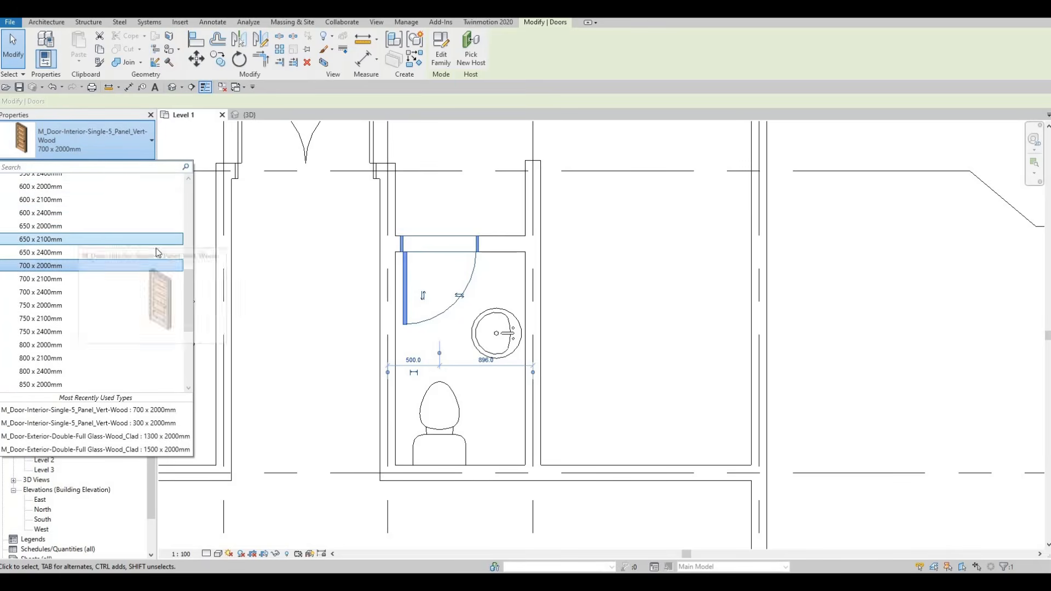
left_click(404, 293)
key("Escape")
key("Escape")
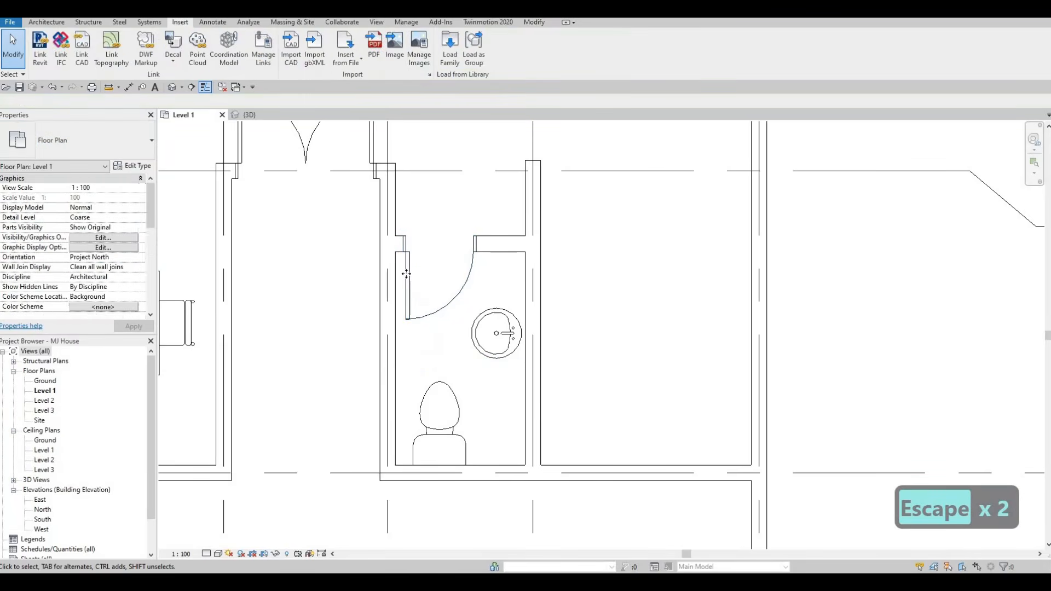
Step: Nudge the small room's door along its wall towards the side wall at its hinge
left_click(406, 274)
key("Left")
key("Left")
key("Left")
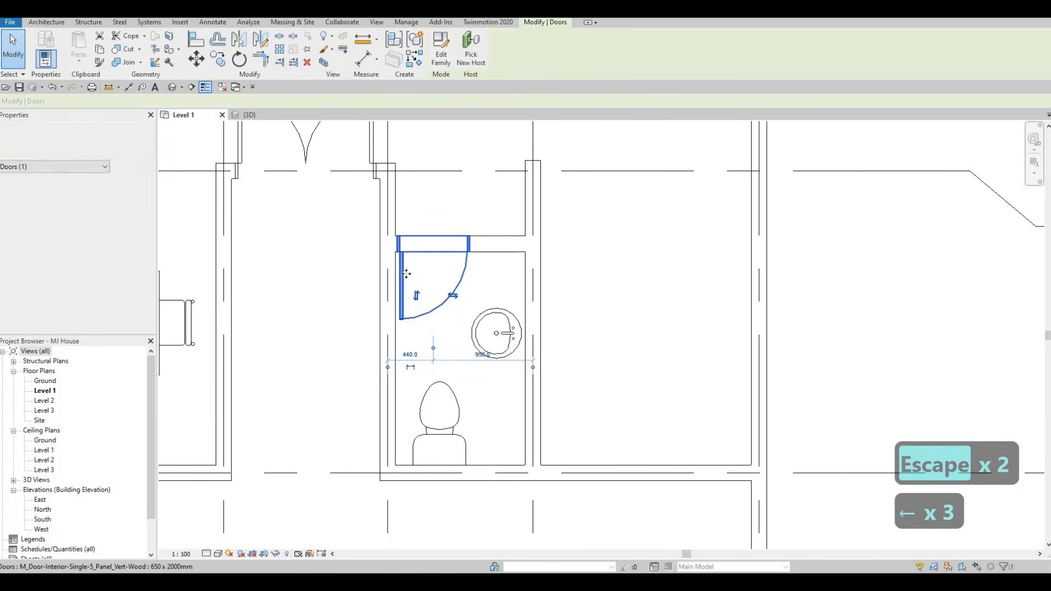
key("Escape")
key("Escape")
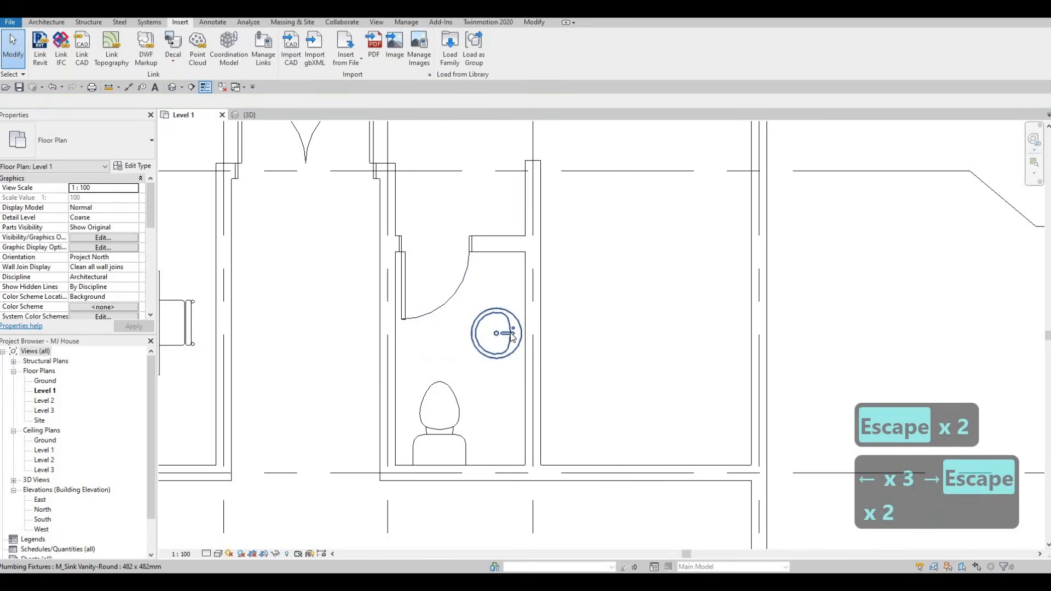
Step: Nudge the round vanity sink slightly closer to the side wall behind its faucet
left_click(512, 336)
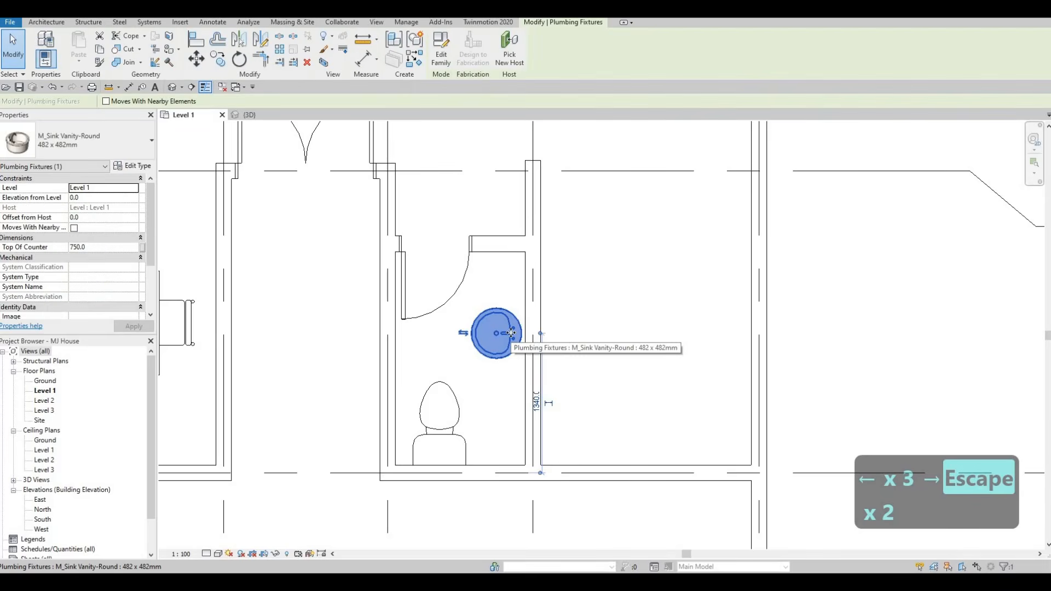
key("Right")
key("Right")
key("Left")
key("Escape")
key("Escape")
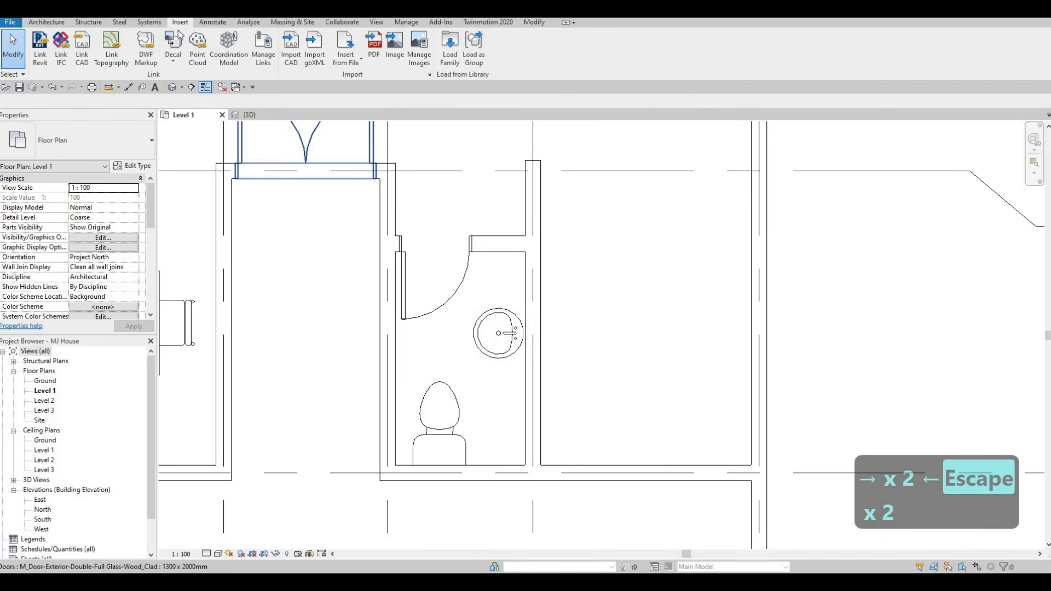
key("Escape")
Step: Draw a vertical Thin Lines detail line about 2050 mm long from the door frame's sink-side corner to the grid G wall
left_click(209, 22)
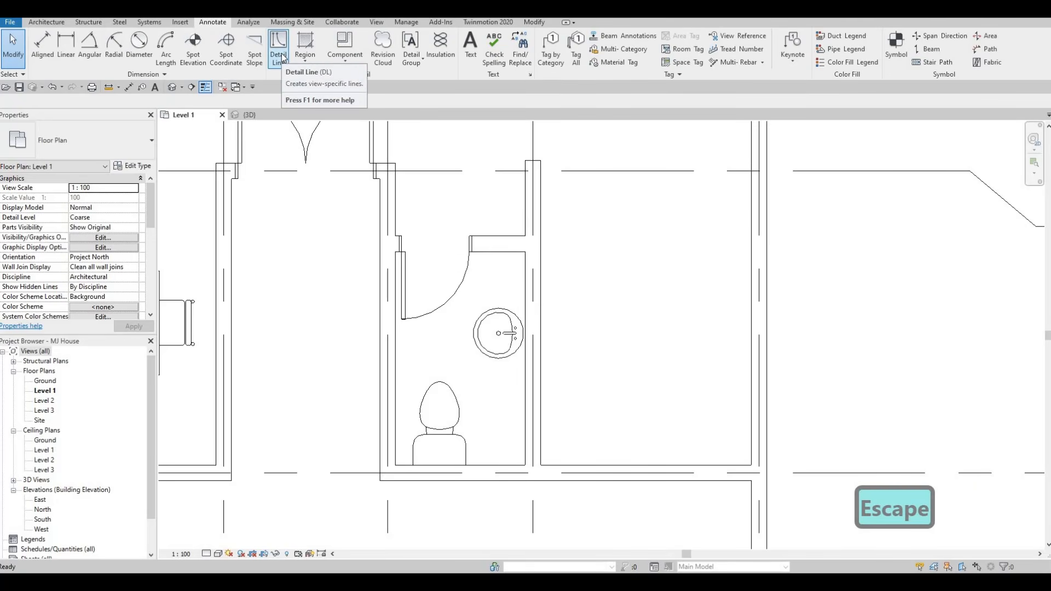
left_click(279, 50)
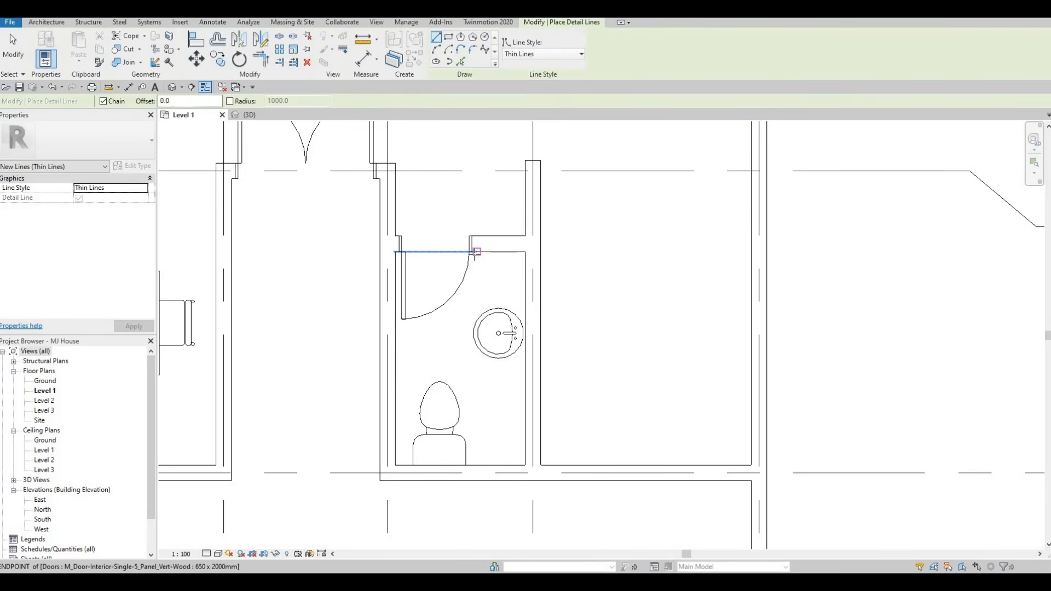
scroll(474, 252, "up", 4)
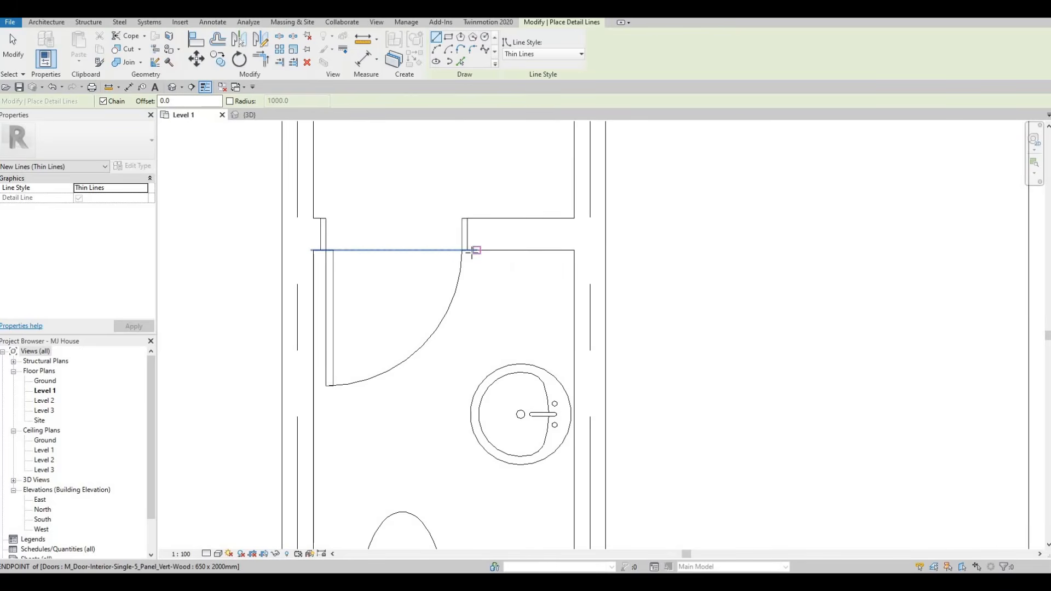
left_click(471, 250)
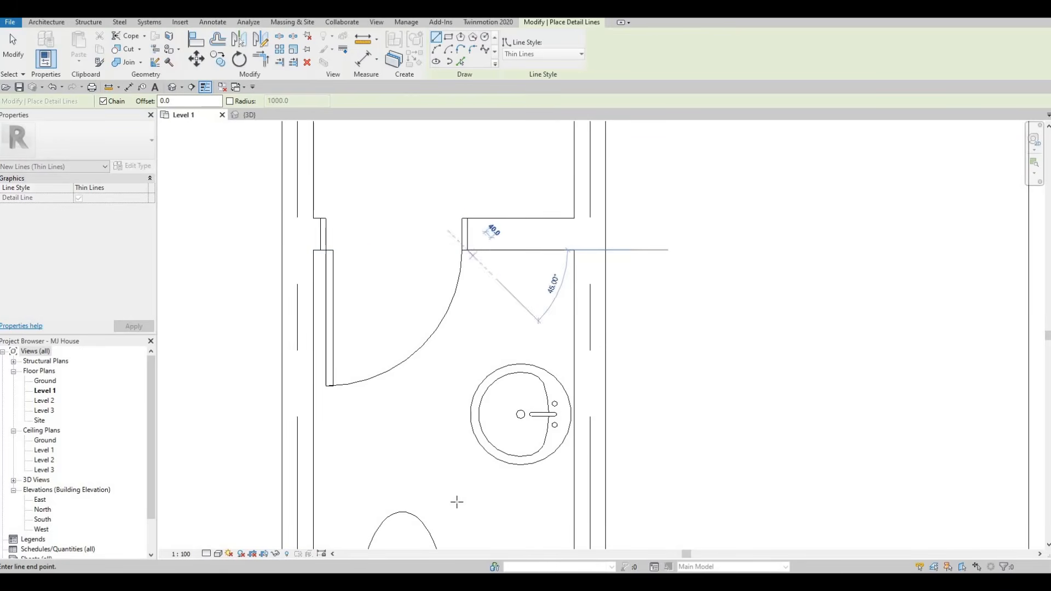
middle_click_drag(463, 499, 504, 407)
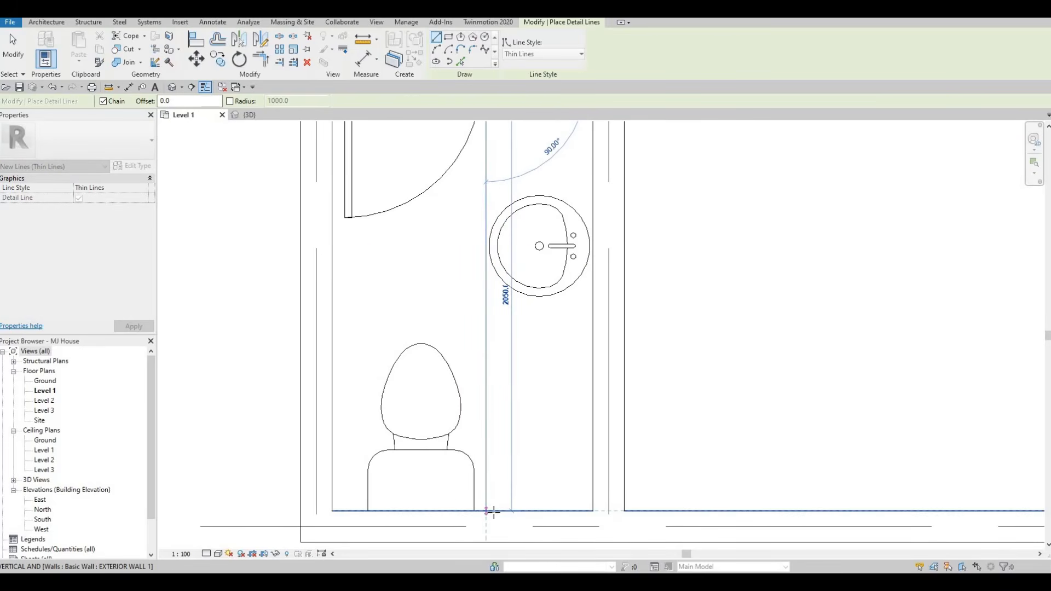
left_click(487, 511)
key("Escape")
key("Escape")
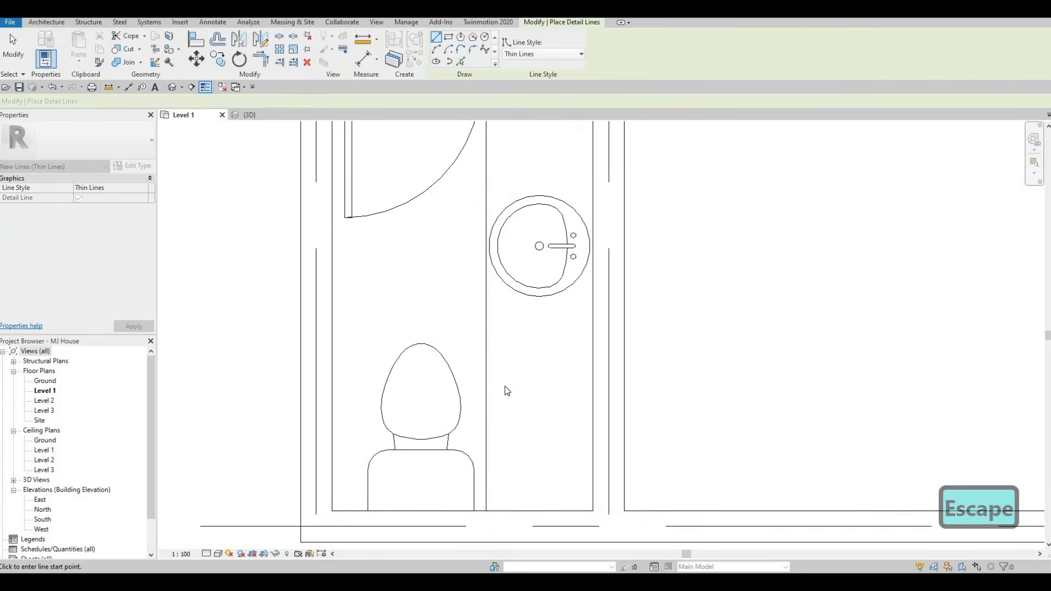
Step: Nudge the round vanity sink along the counter strip, away from the toilet and towards the door wall
scroll(505, 386, "down", 1)
middle_click_drag(523, 309, 504, 373)
key("Escape")
left_click_drag(507, 372, 507, 369)
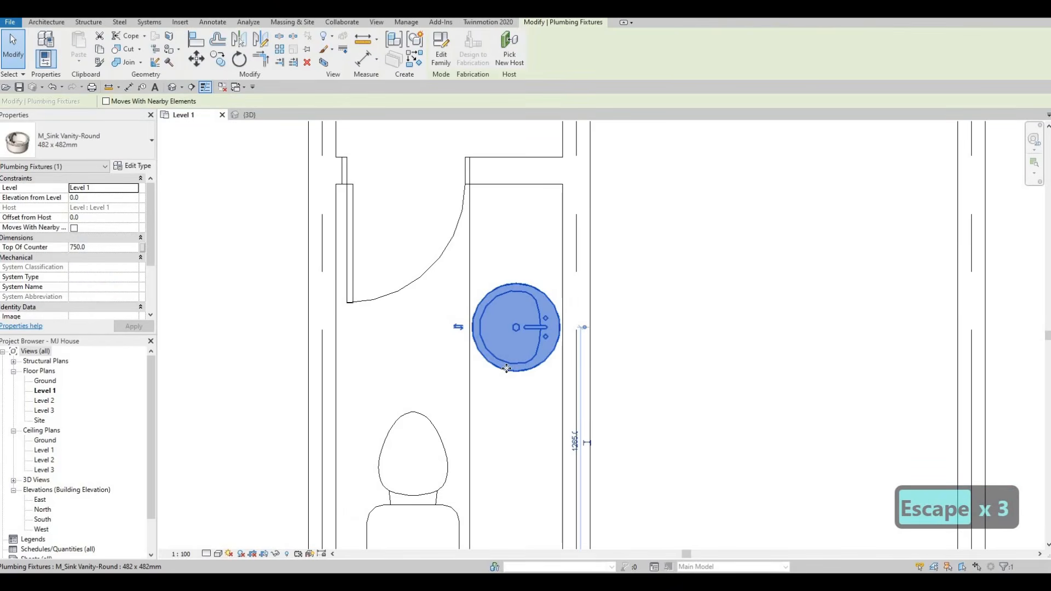
key("Up")
key("Up")
key("Up")
key("Down")
key("Left")
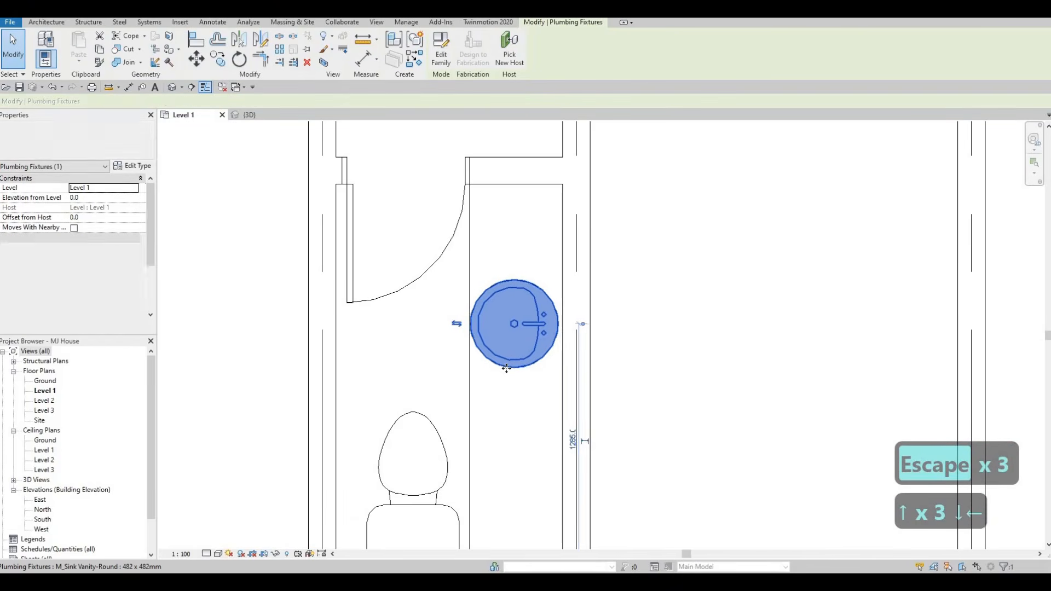
key("Right")
key("Down")
key("Down")
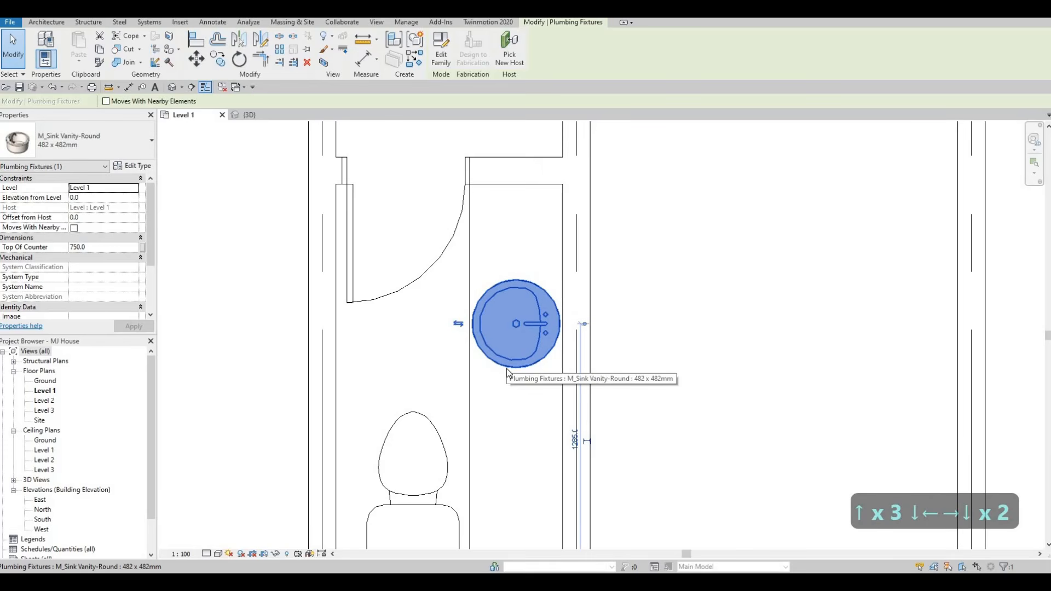
key("Up")
key("Up")
key("Up")
key("Up")
key("Escape")
key("Escape")
scroll(469, 338, "down", 2)
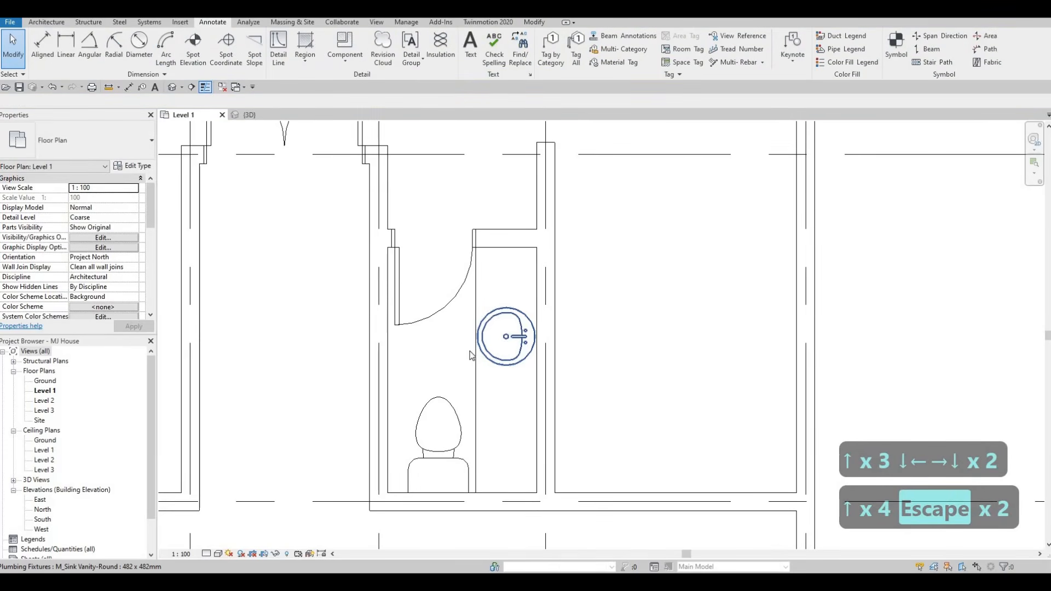
key("Escape")
middle_click_drag(490, 343, 489, 334)
key("Escape")
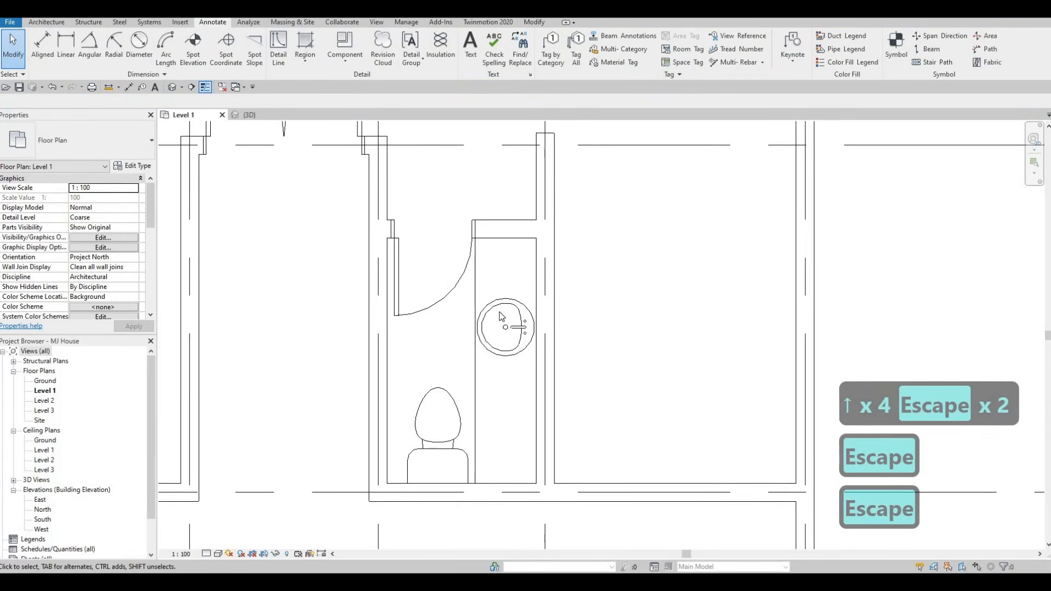
Step: Nudge the round vanity sink further towards the door wall, to about 1440 mm from grid G
left_click(500, 305)
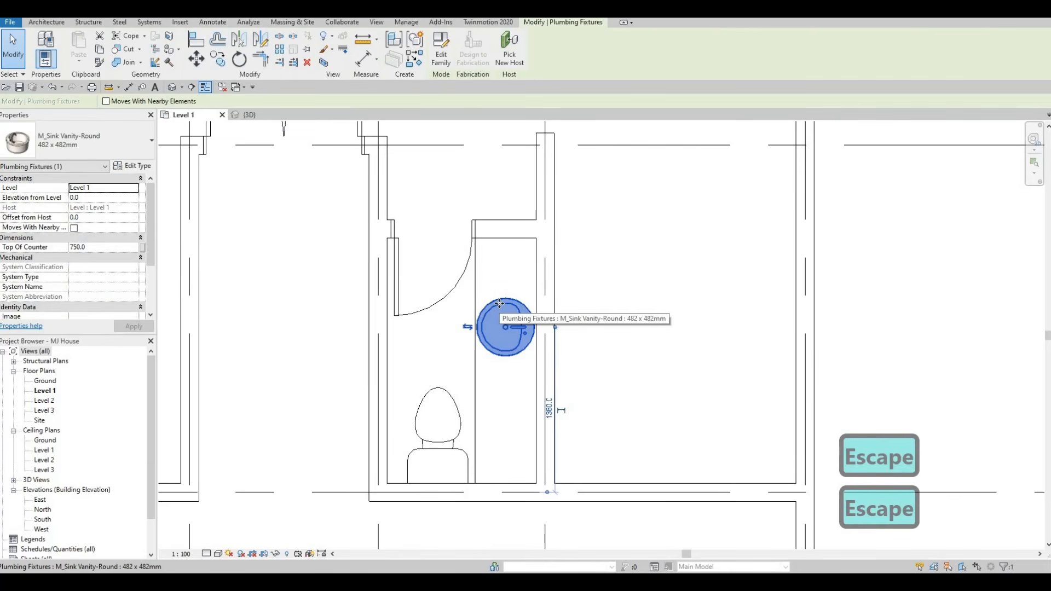
left_click_drag(499, 308, 499, 303)
key("Up")
key("Up")
key("Up")
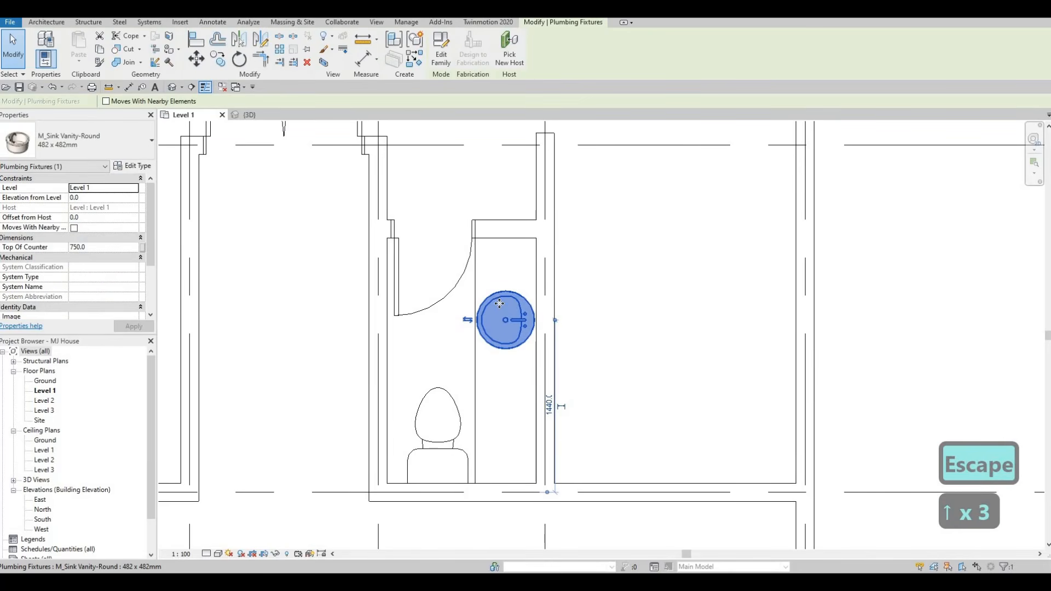
key("Escape")
key("Escape")
Step: Nudge the toilet slightly away from the counter line towards the opposite side wall
left_click(454, 412)
key("Left")
key("Left")
key("Left")
key("Left")
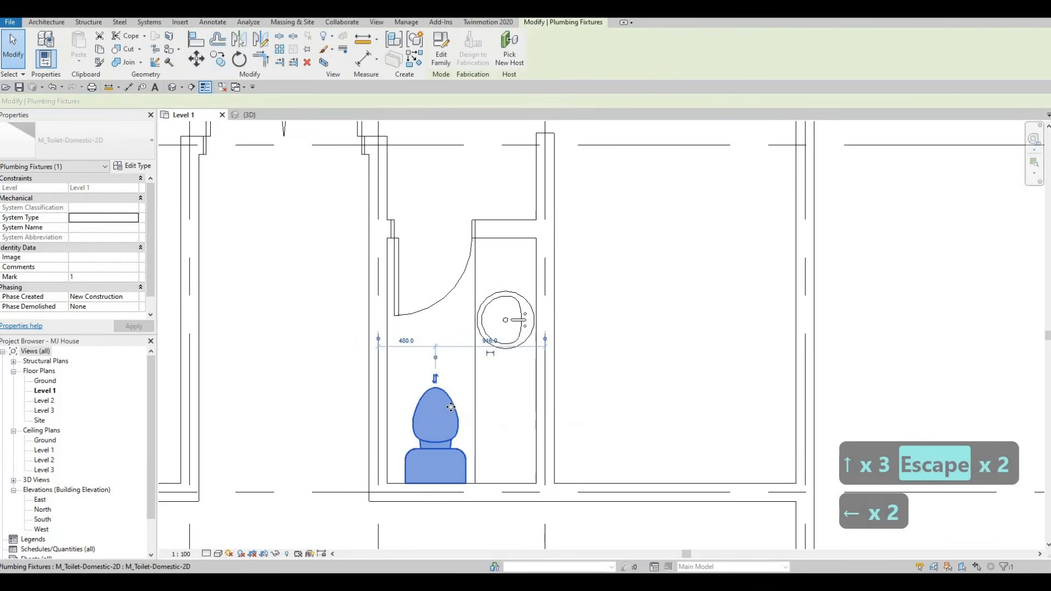
key("Escape")
key("Escape")
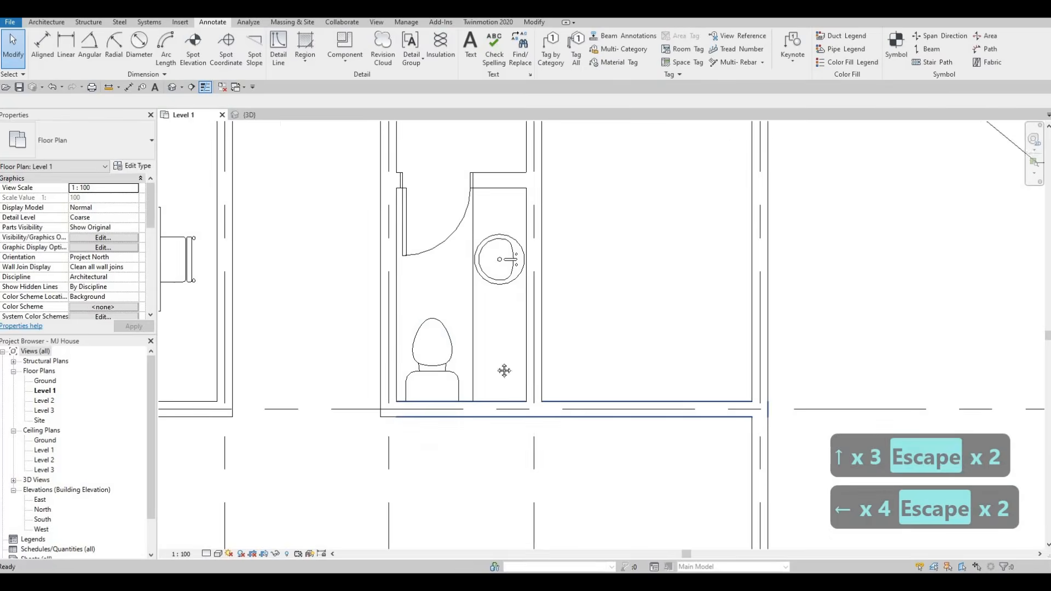
Step: Nudge the washroom's 650 x 2000mm door a little closer to the side wall at its hinge
scroll(493, 373, "down", 3)
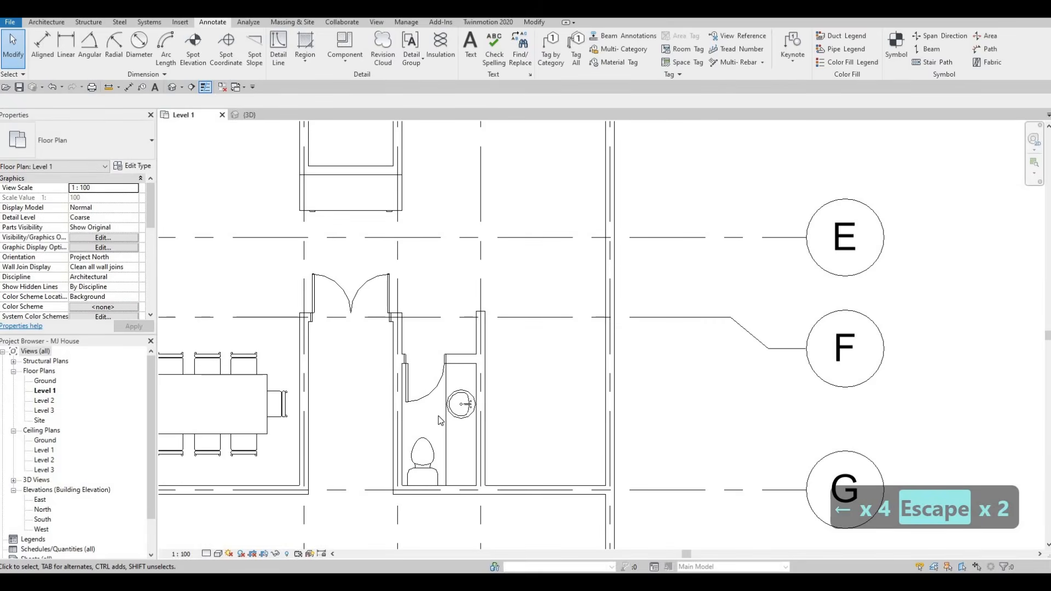
key("Escape")
key("Escape")
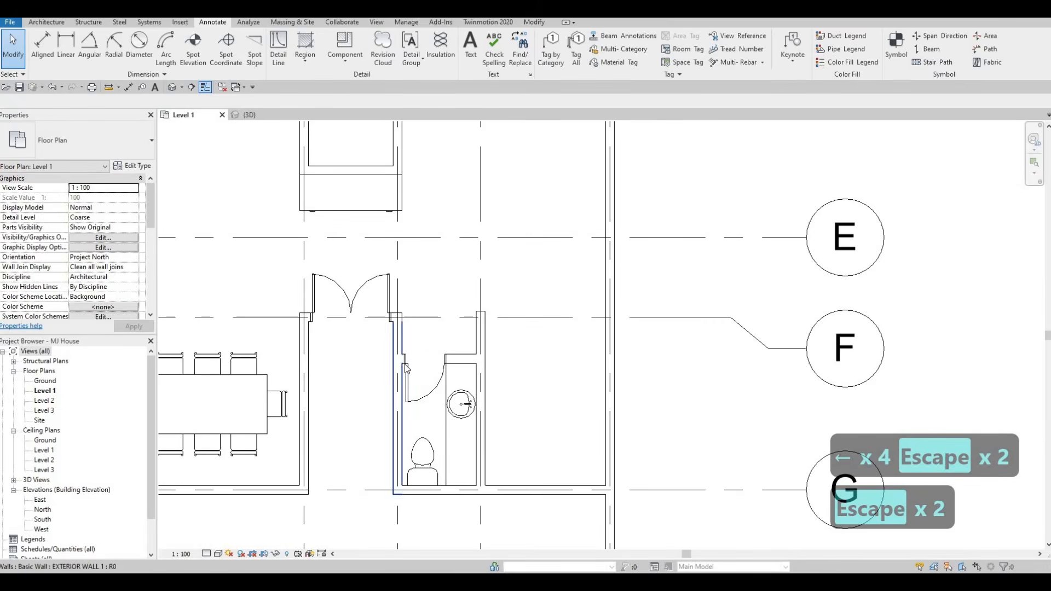
scroll(421, 375, "up", 5)
left_click(422, 375)
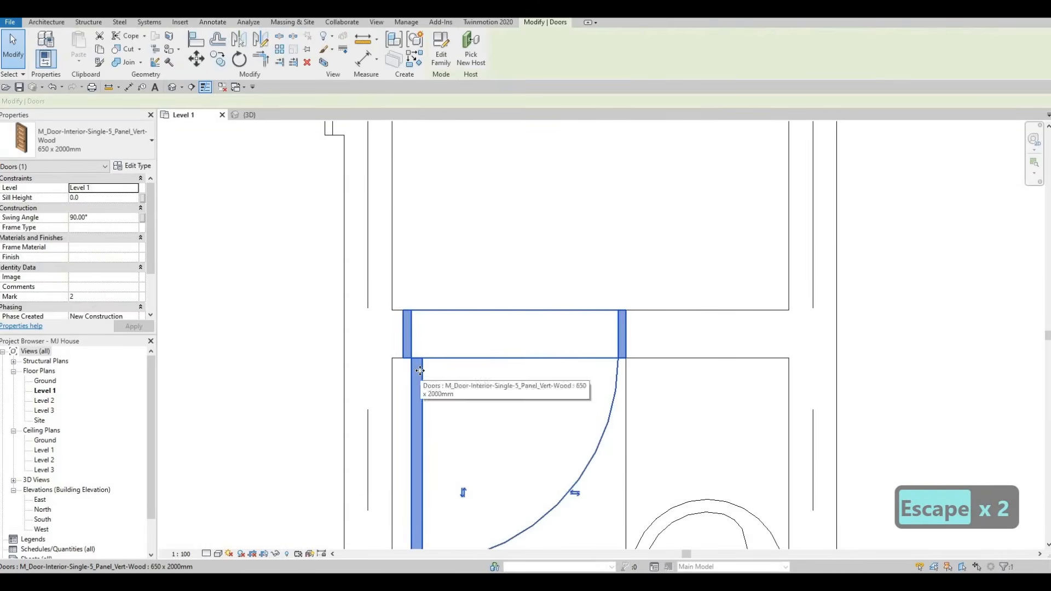
key("Left")
key("Left")
key("Left")
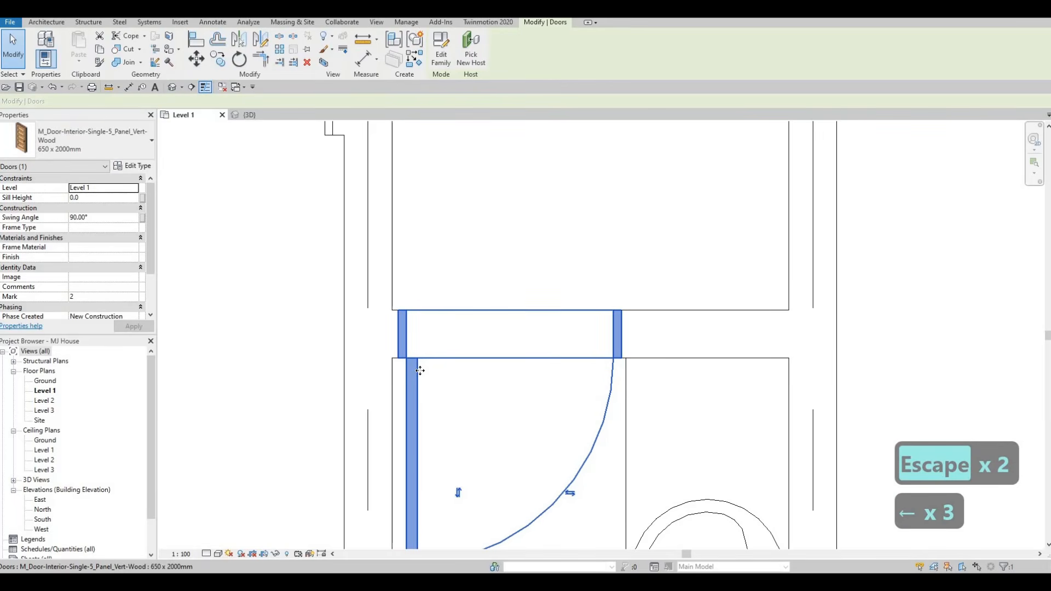
key("Escape")
key("Escape")
scroll(384, 351, "down", 3)
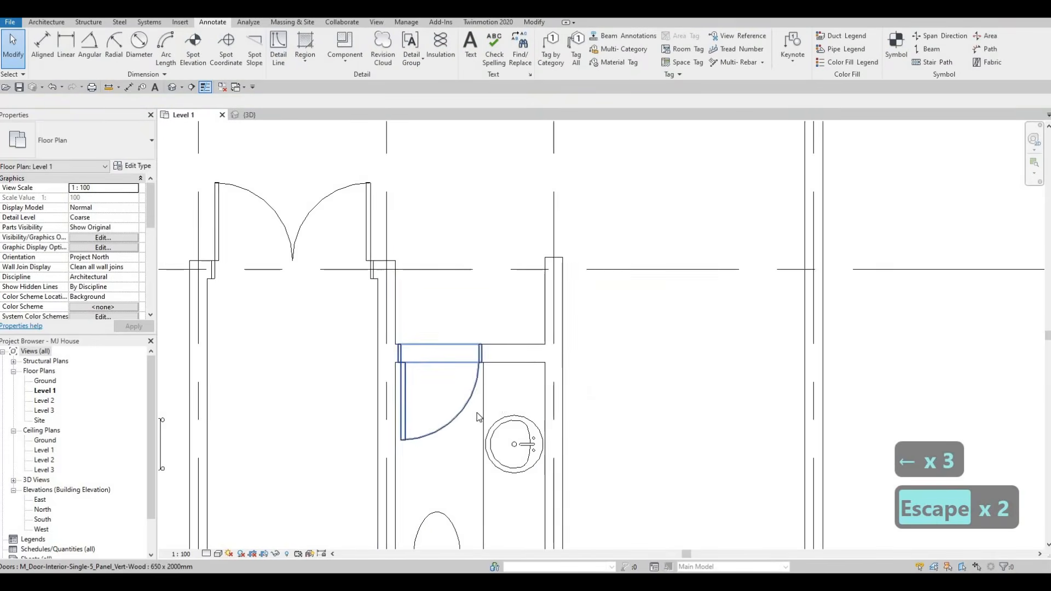
Step: Start placing a wall in the Level 1 plan with the Curtain Wall type
scroll(477, 417, "down", 3)
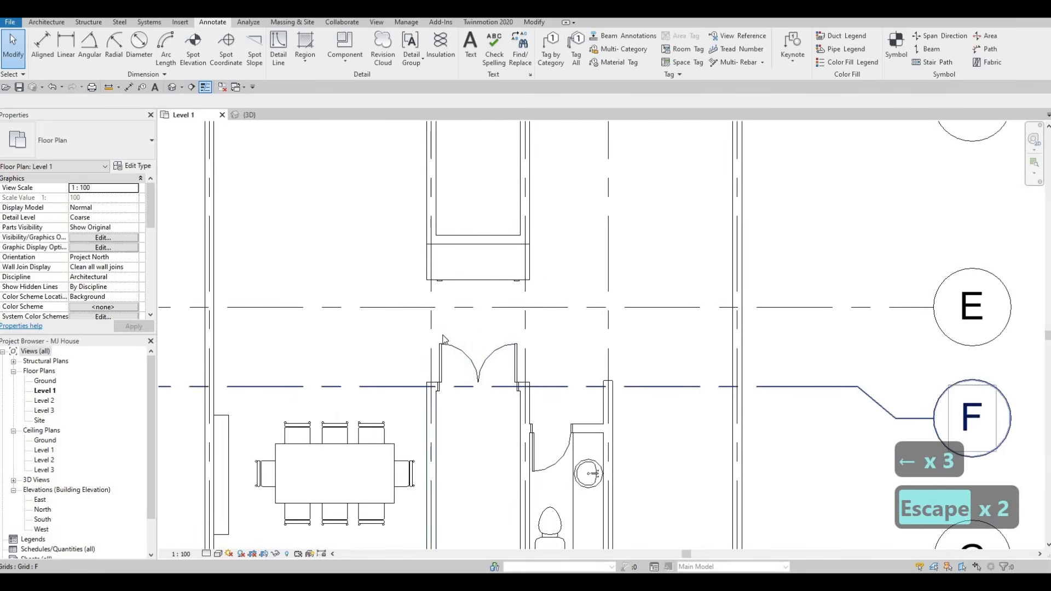
middle_click_drag(444, 335, 474, 251)
key("Escape")
scroll(469, 309, "down", 1)
middle_click_drag(466, 315, 459, 355)
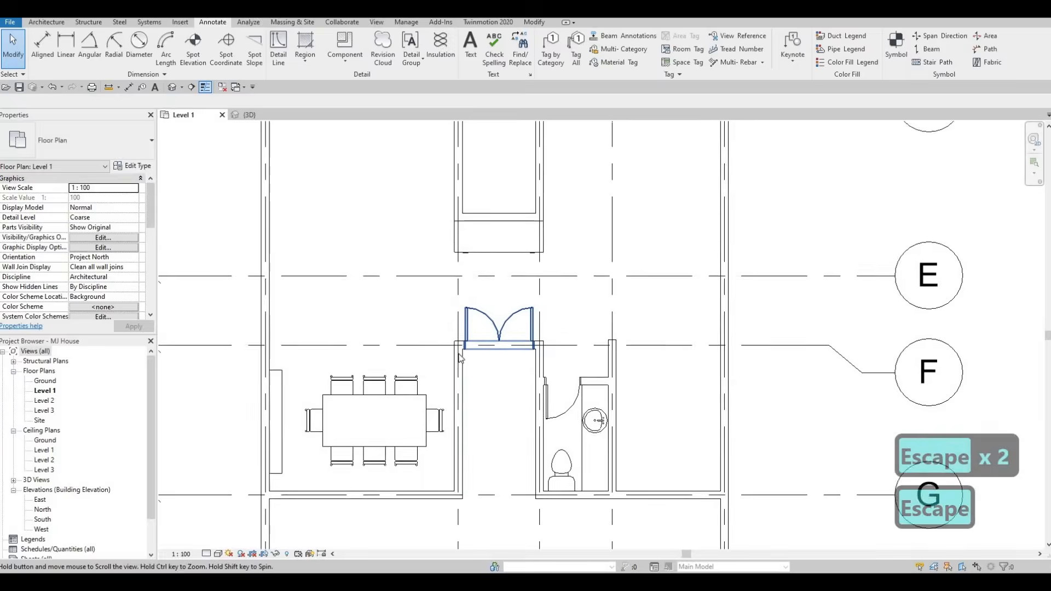
scroll(459, 358, "down", 1)
middle_click_drag(516, 301, 489, 344)
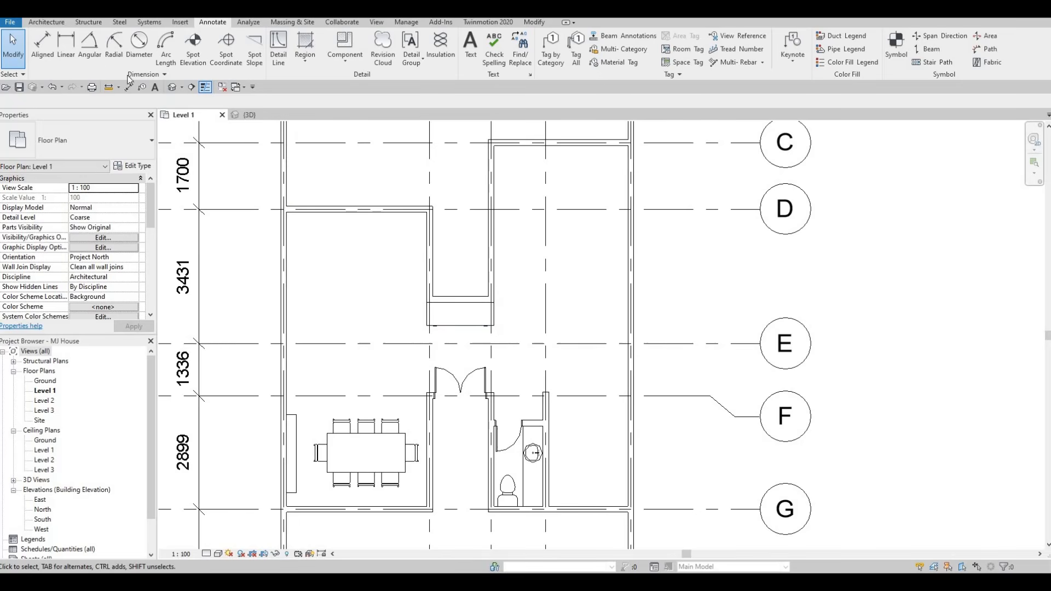
left_click(43, 22)
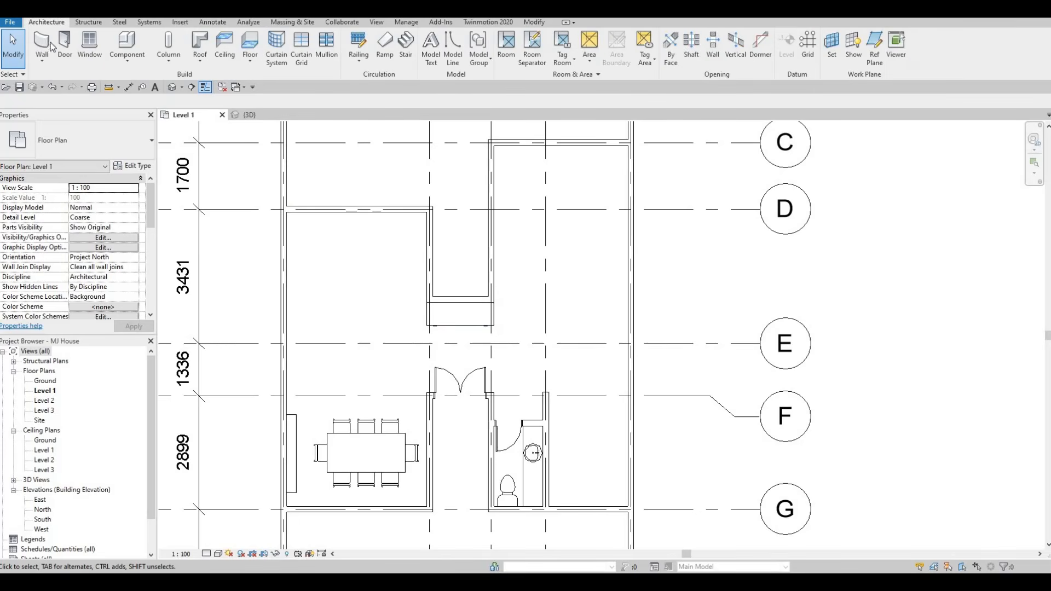
key("w")
key("a")
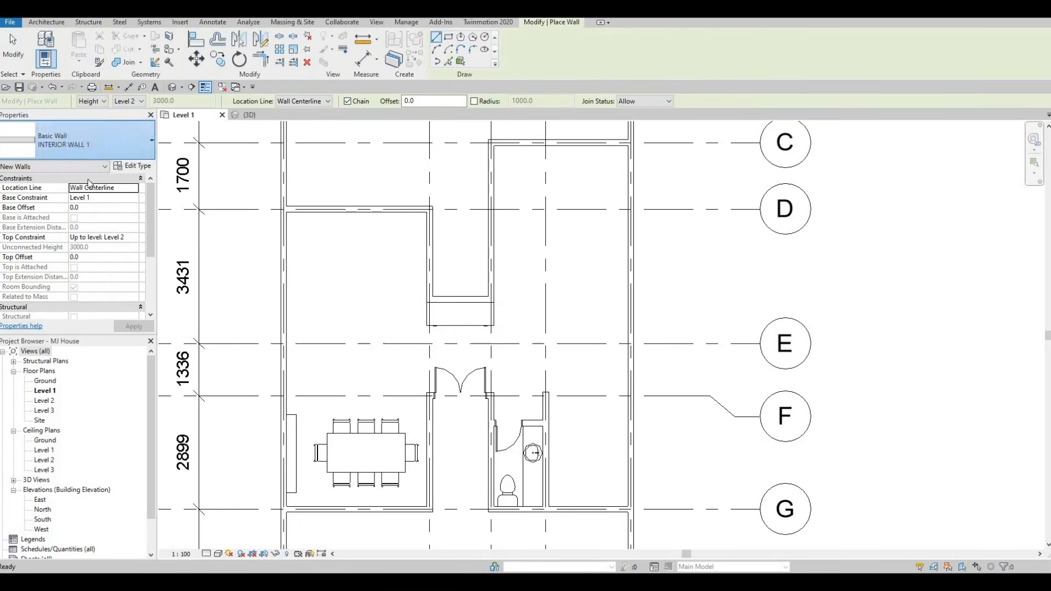
left_click(109, 131)
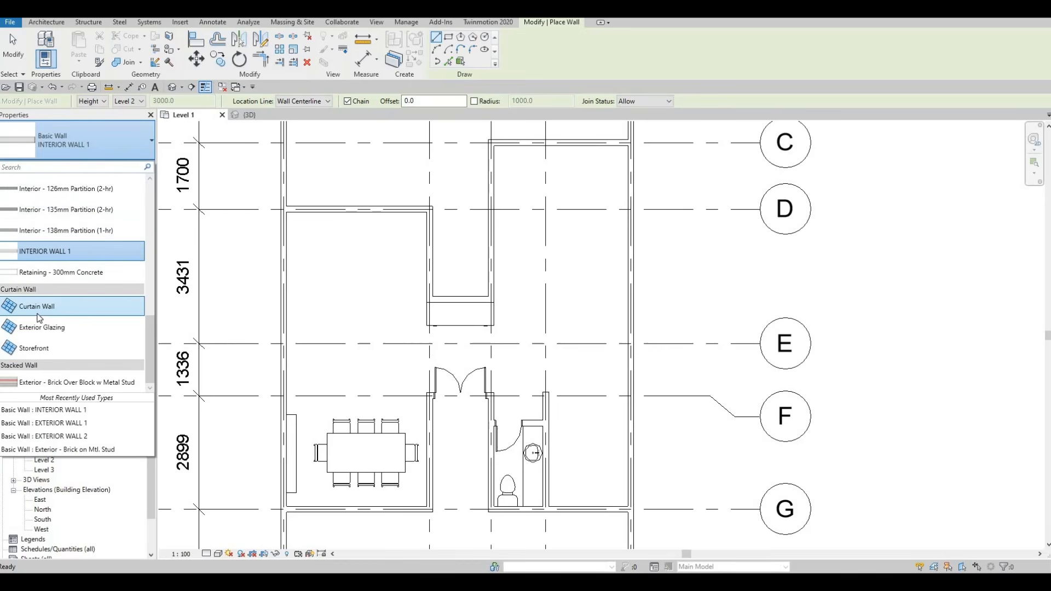
left_click(38, 307)
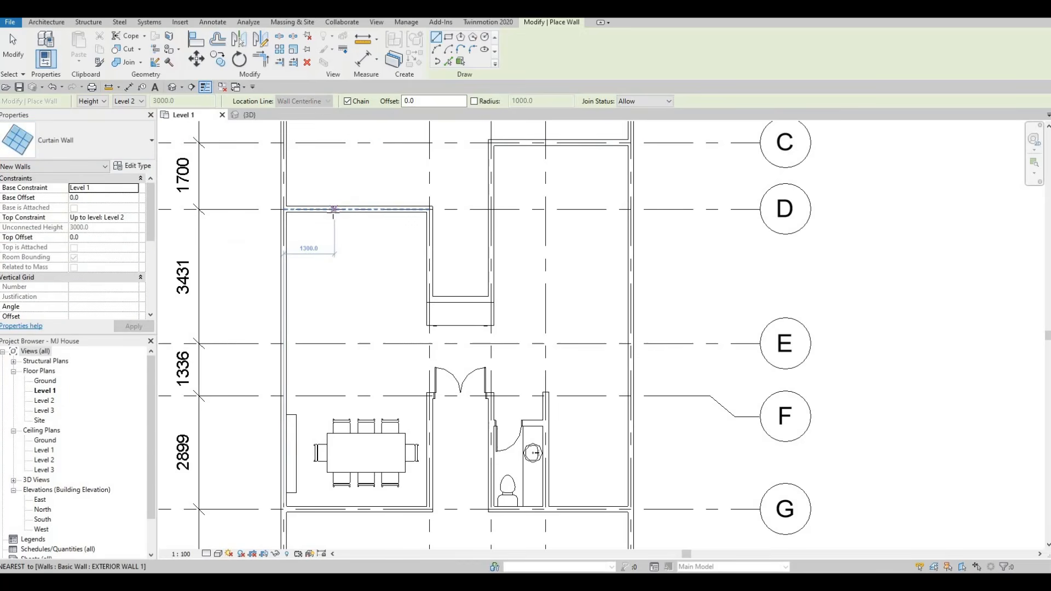
Step: Draw a horizontal curtain wall 3300 mm long inside the exterior wall on grid D, leaving a short gap at each corner
scroll(334, 209, "up", 1)
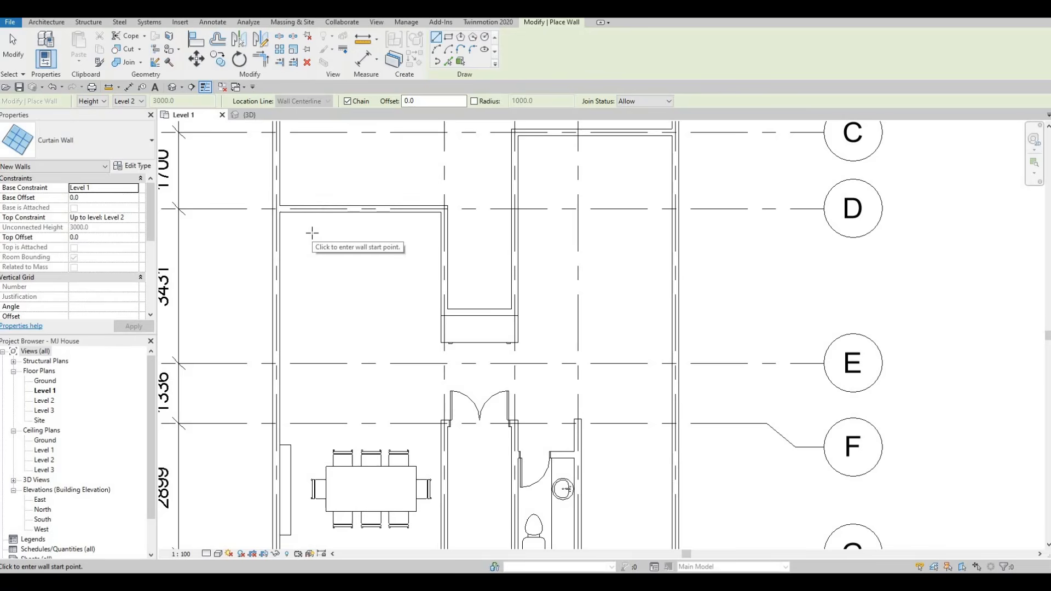
scroll(335, 222, "up", 2)
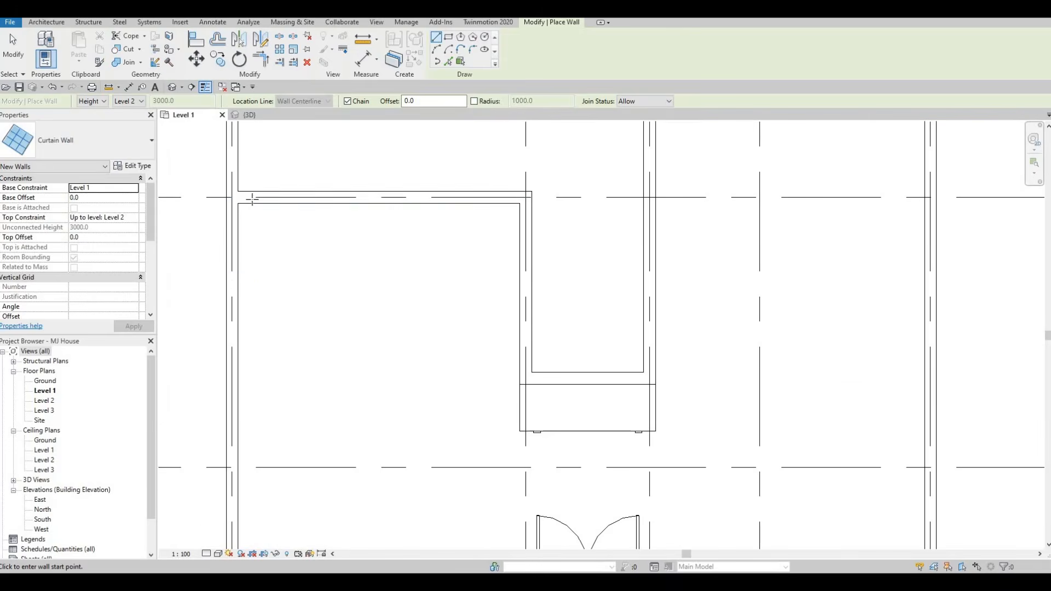
left_click(249, 198)
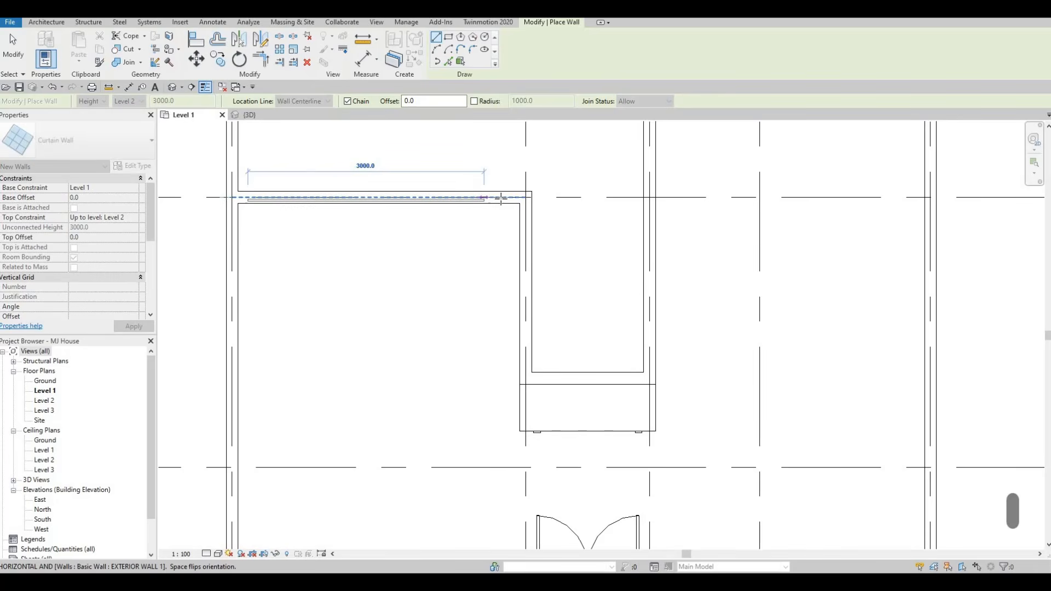
scroll(501, 197, "up", 2)
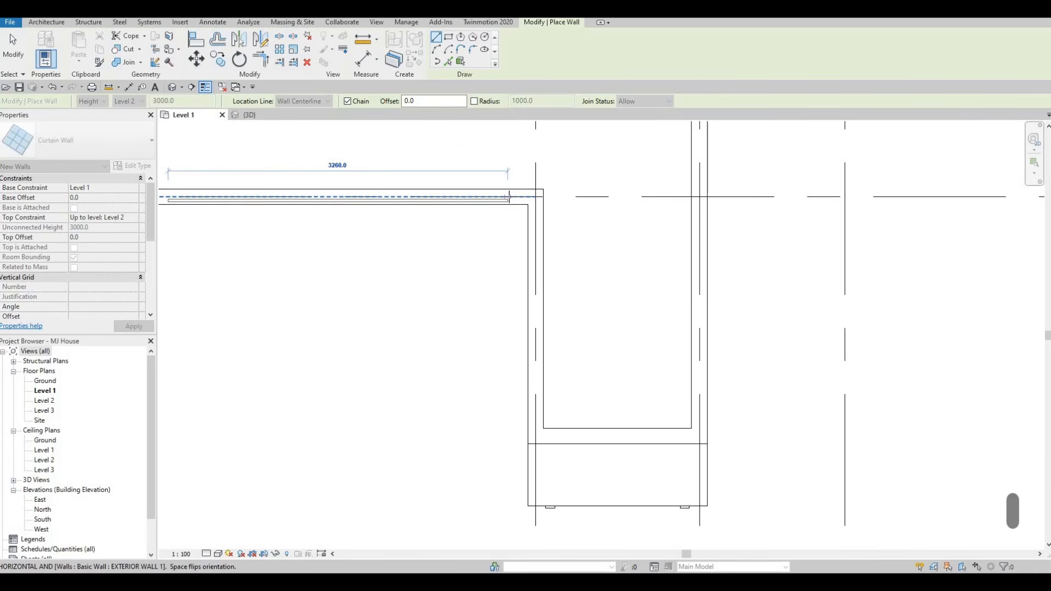
scroll(509, 197, "down", 1)
scroll(511, 197, "up", 2)
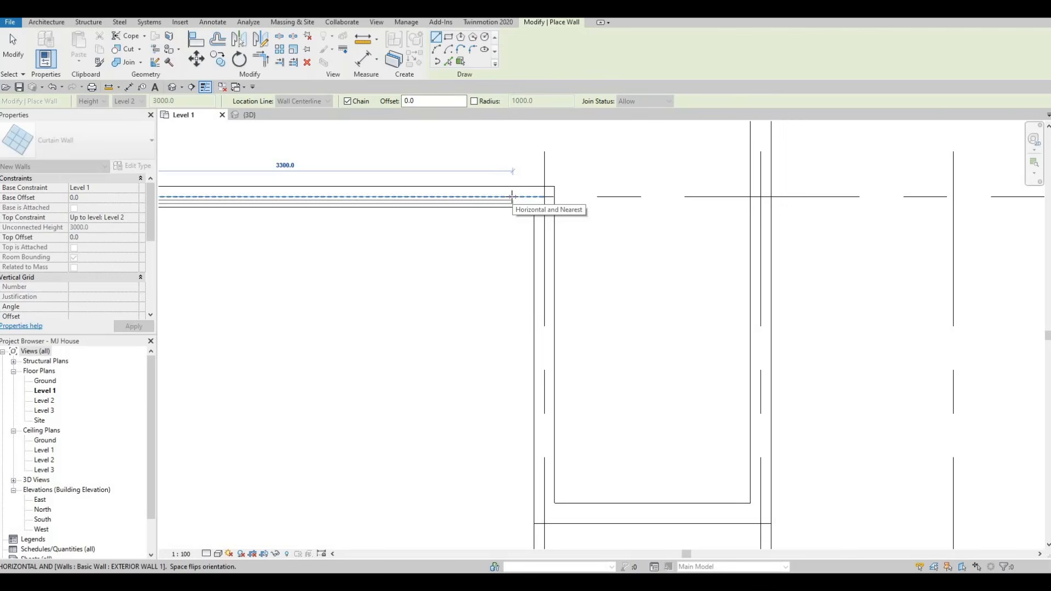
left_click(513, 196)
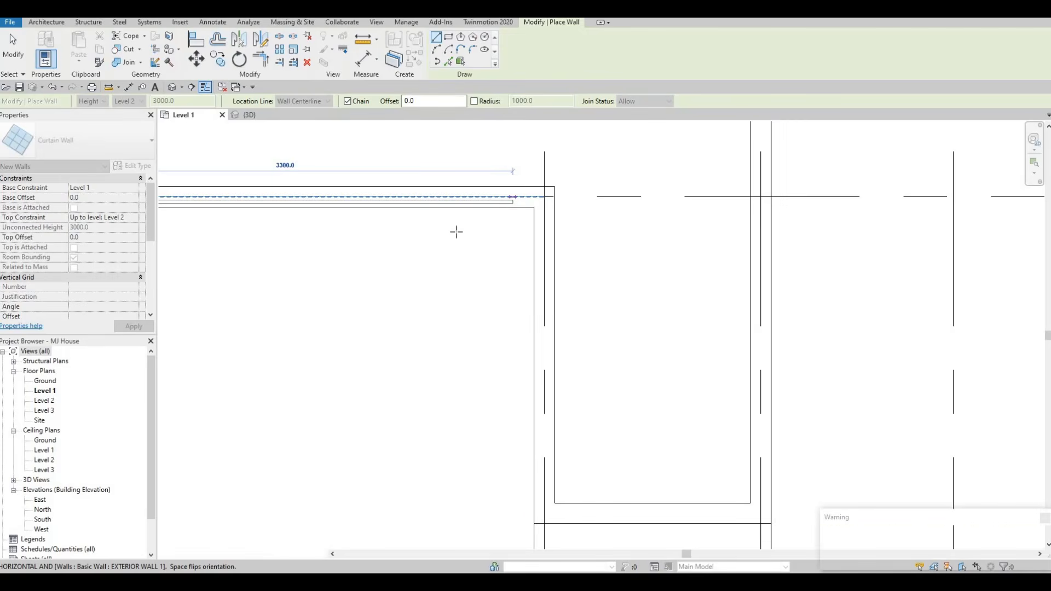
scroll(505, 207, "up", 1)
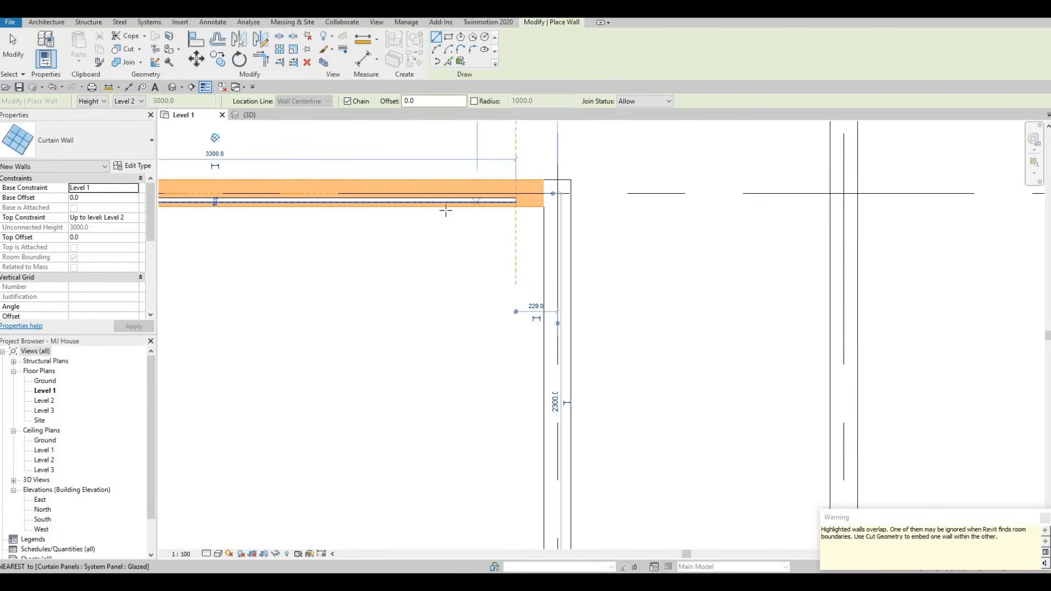
scroll(273, 196, "down", 1)
middle_click_drag(273, 196, 493, 213)
middle_click_drag(404, 213, 499, 214)
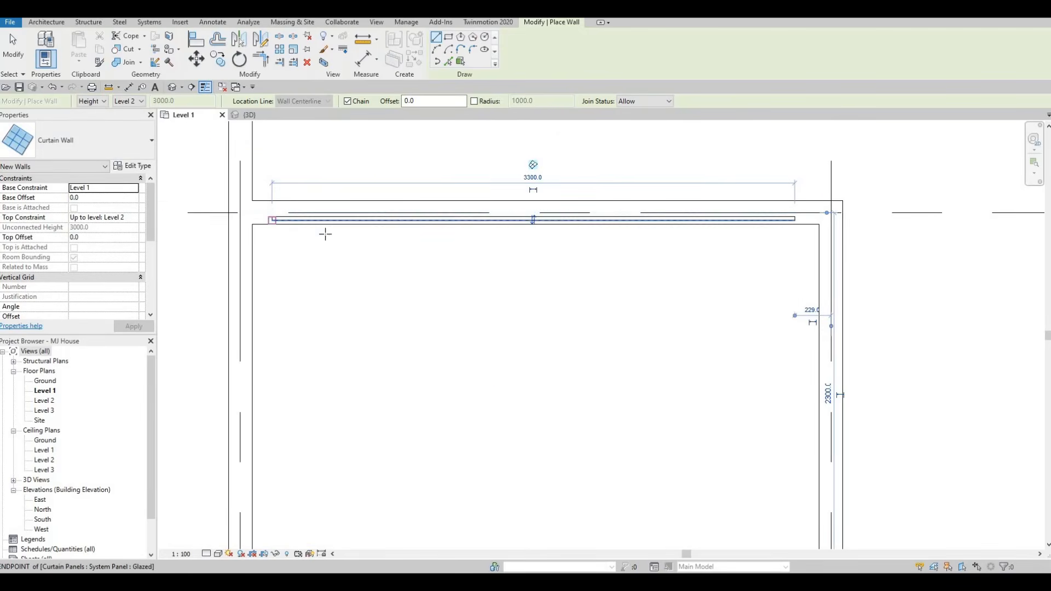
scroll(366, 199, "down", 1)
middle_click_drag(524, 267, 430, 200)
scroll(429, 201, "down", 2)
key("Escape")
Step: Draw a vertical curtain wall about 1980 mm long inside the exterior wall running from the grid D corner towards grid E
scroll(509, 219, "down", 1)
middle_click_drag(605, 197, 519, 209)
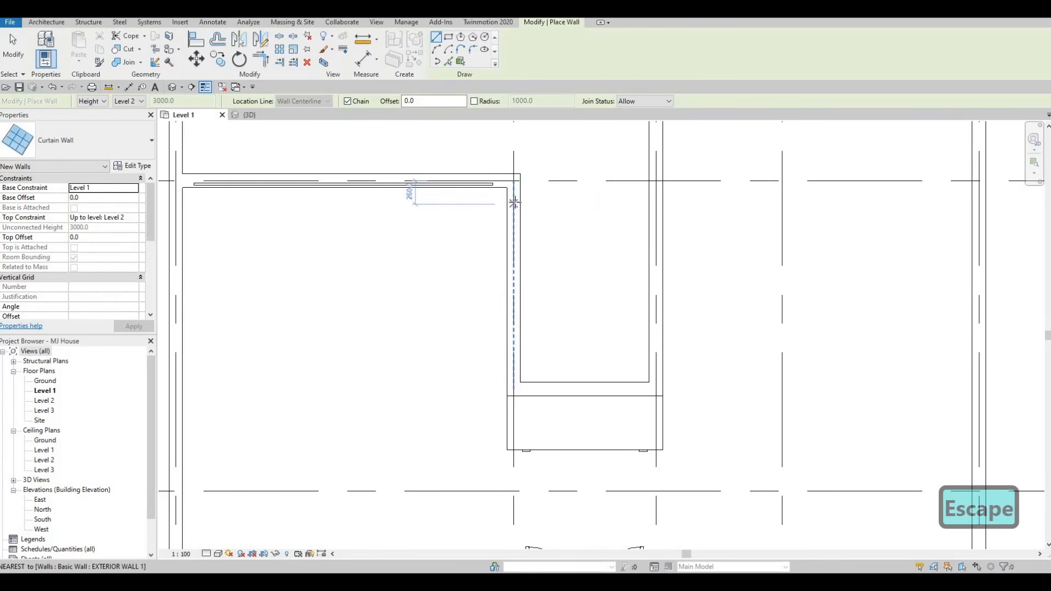
left_click(514, 202)
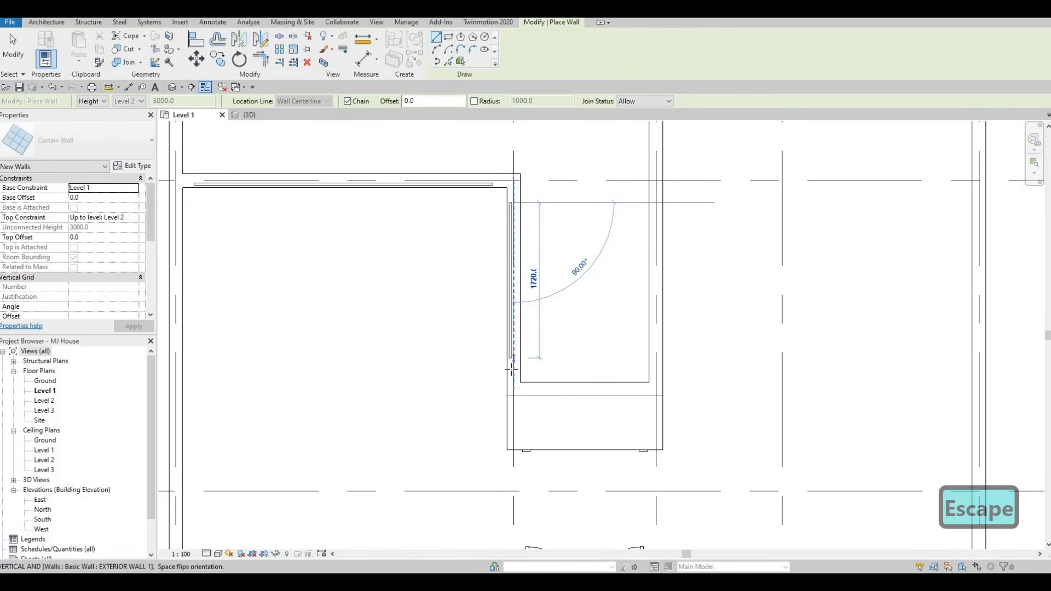
scroll(511, 373, "up", 2)
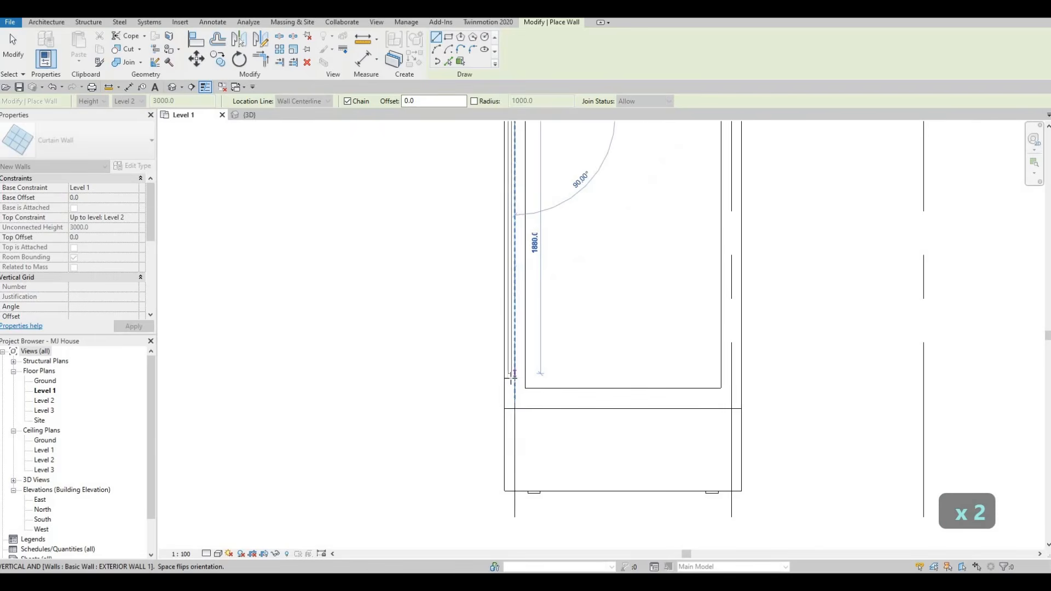
left_click(511, 378)
key("Escape")
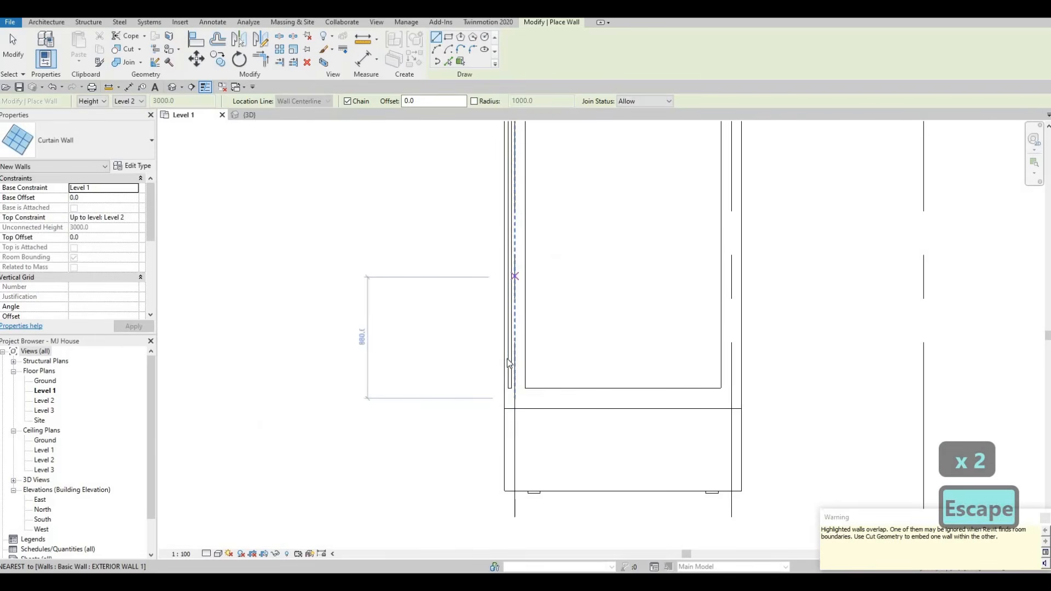
Step: Shorten the vertical curtain wall slightly at its end nearest grid E, leaving a small gap before the wall corner
key("Escape")
left_click(515, 377)
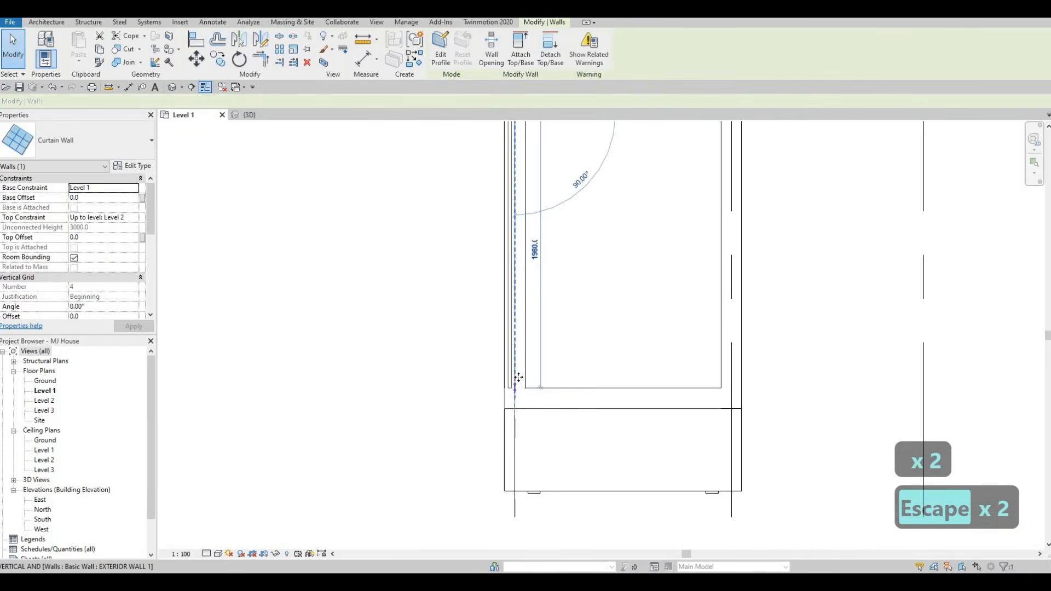
left_click_drag(519, 377, 517, 369)
scroll(492, 372, "down", 3)
middle_click_drag(498, 226, 403, 260)
scroll(474, 328, "up", 2)
key("Escape")
scroll(445, 334, "up", 1)
scroll(407, 284, "down", 4)
scroll(414, 379, "down", 1)
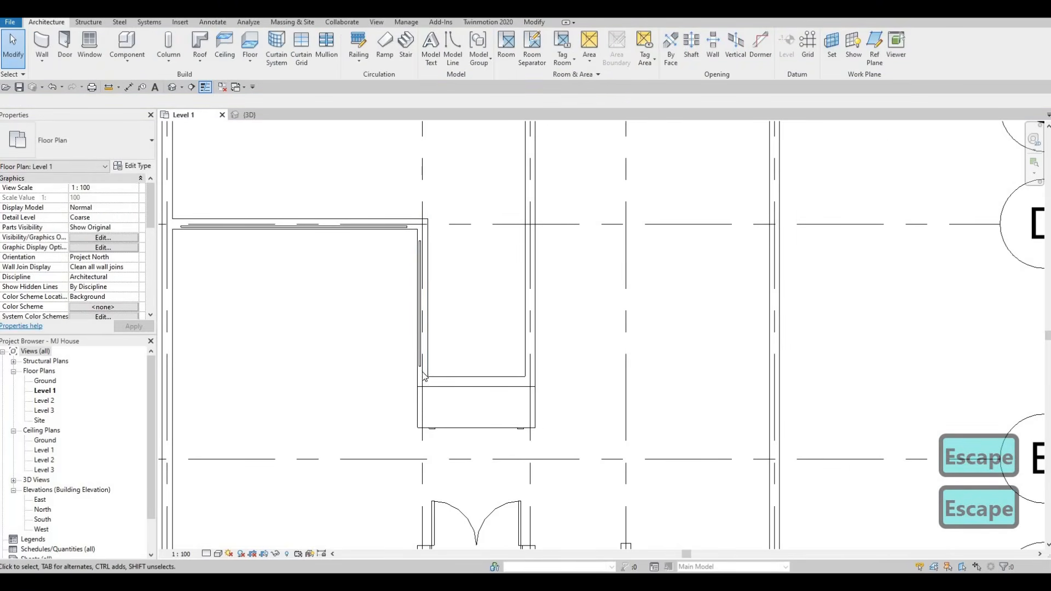
Step: Draw a horizontal curtain wall about 1100 mm long inside the short exterior wall behind the credenza, leaving a gap at each corner
left_click(422, 299)
key("c")
key("s")
scroll(416, 383, "up", 2)
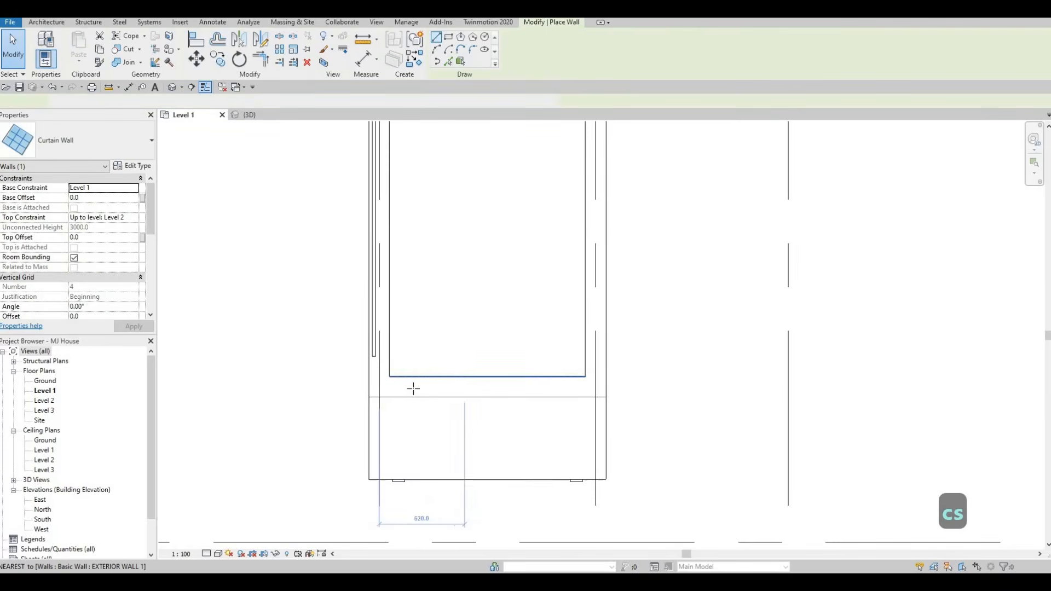
left_click(406, 386)
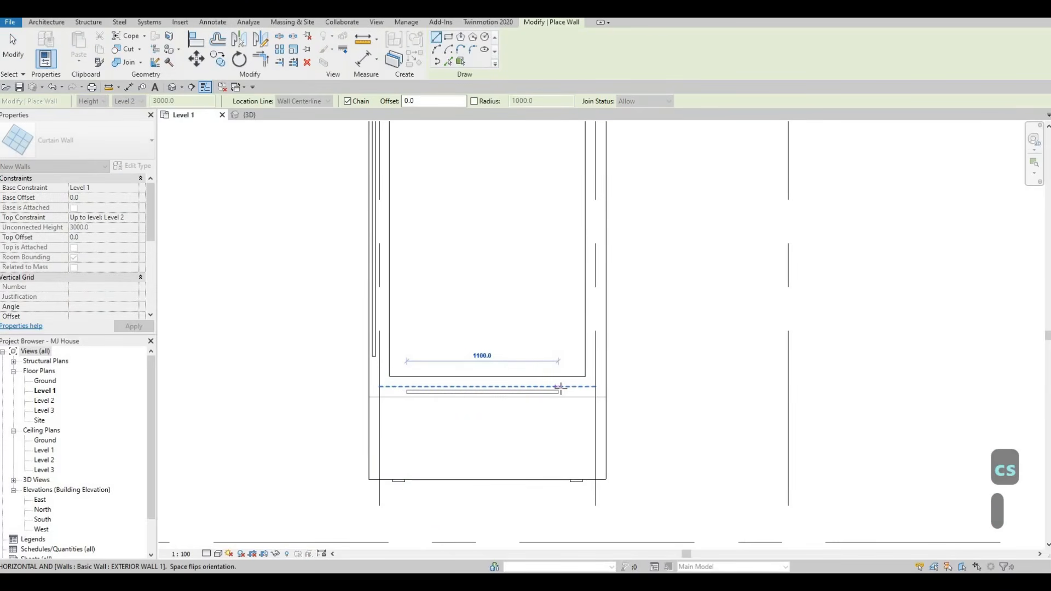
left_click(561, 386)
key("Escape")
Step: Draw a vertical curtain wall about 1840 mm long inside the exterior wall from near the credenza corner to just short of grid D
middle_click_drag(595, 360, 541, 424)
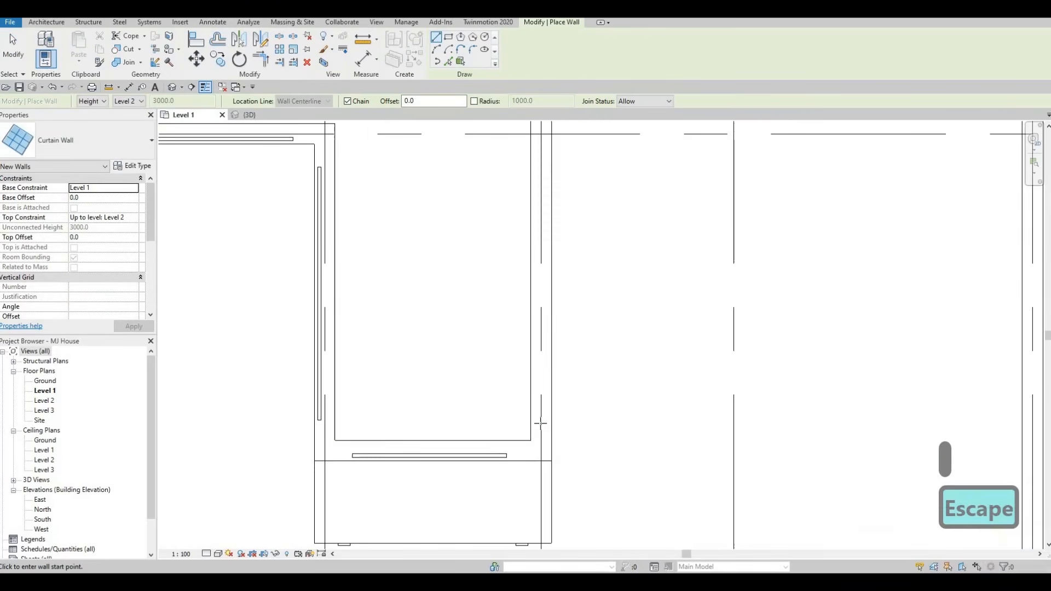
left_click(541, 420)
middle_click_drag(543, 366, 543, 391)
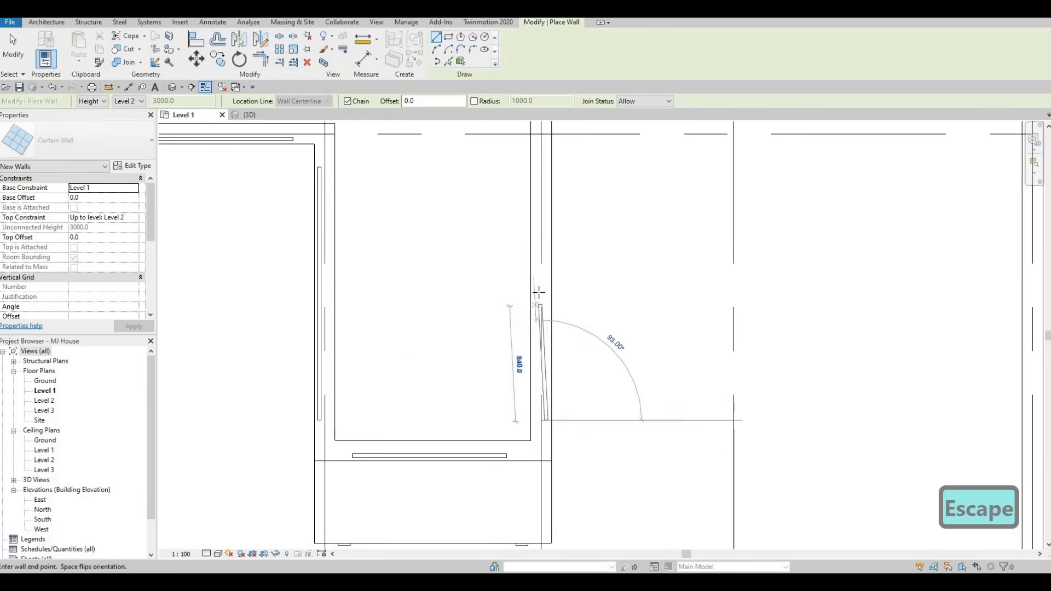
left_click(541, 256)
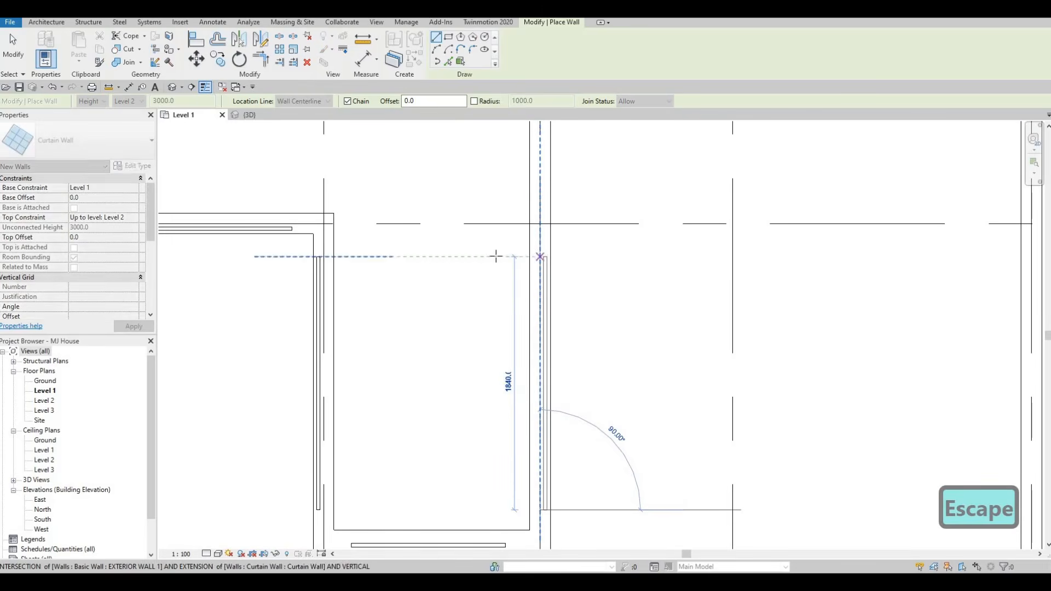
key("Escape")
scroll(507, 268, "down", 2)
middle_click_drag(529, 279, 506, 356)
key("Escape")
Step: Extend the new vertical curtain wall past grid D to just short of the grid C corner, about 3500 mm long
scroll(507, 360, "down", 1)
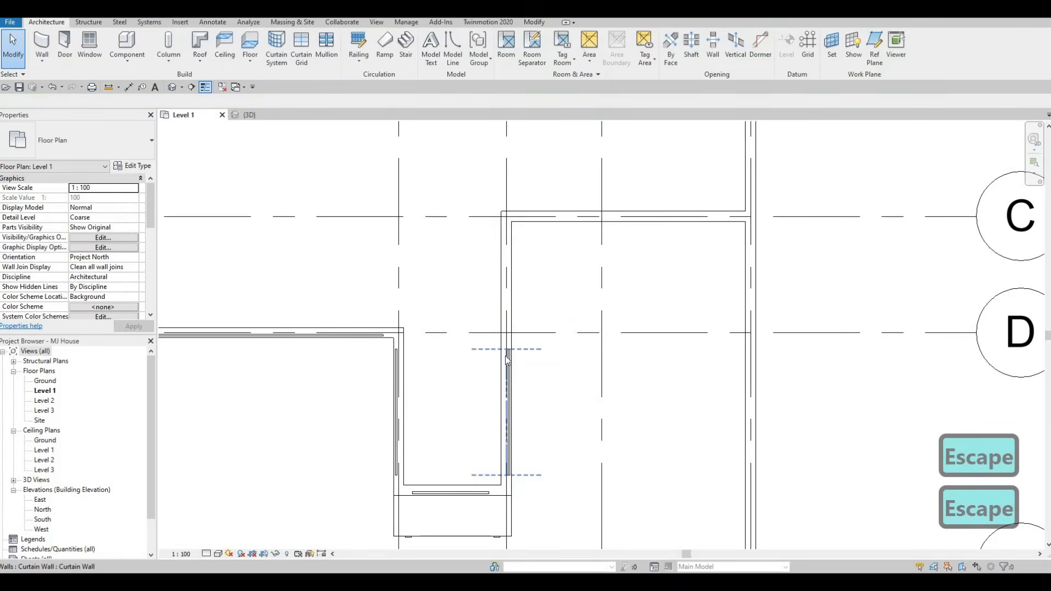
left_click(508, 353)
left_click_drag(506, 293, 507, 235)
key("Escape")
key("Escape")
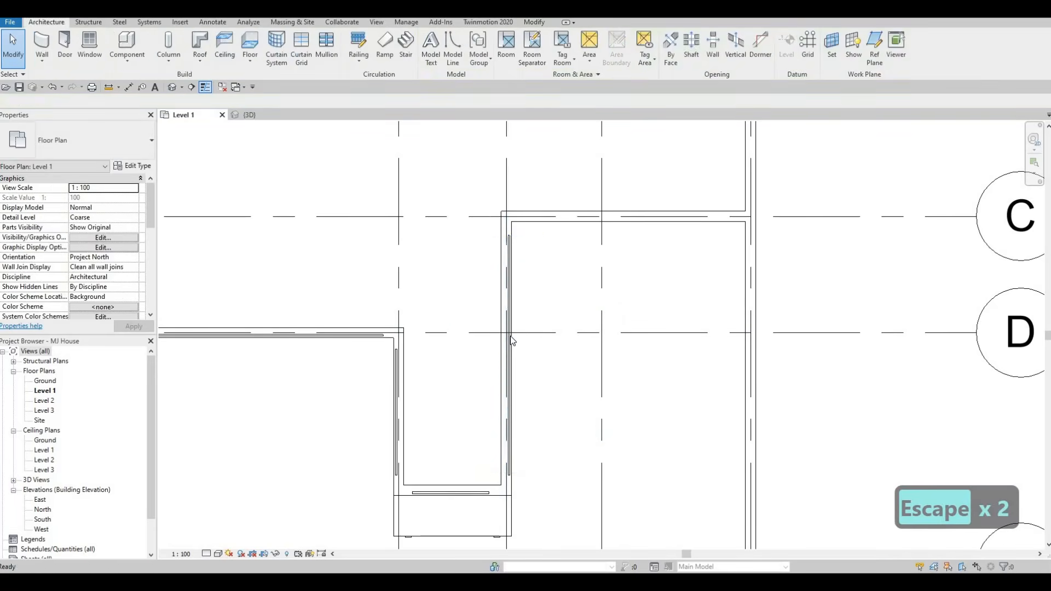
Step: Draw a horizontal curtain wall about 3200 mm long inside the exterior wall on grid C
middle_click_drag(506, 251, 520, 325)
key("Escape")
key("Escape")
left_click(521, 317)
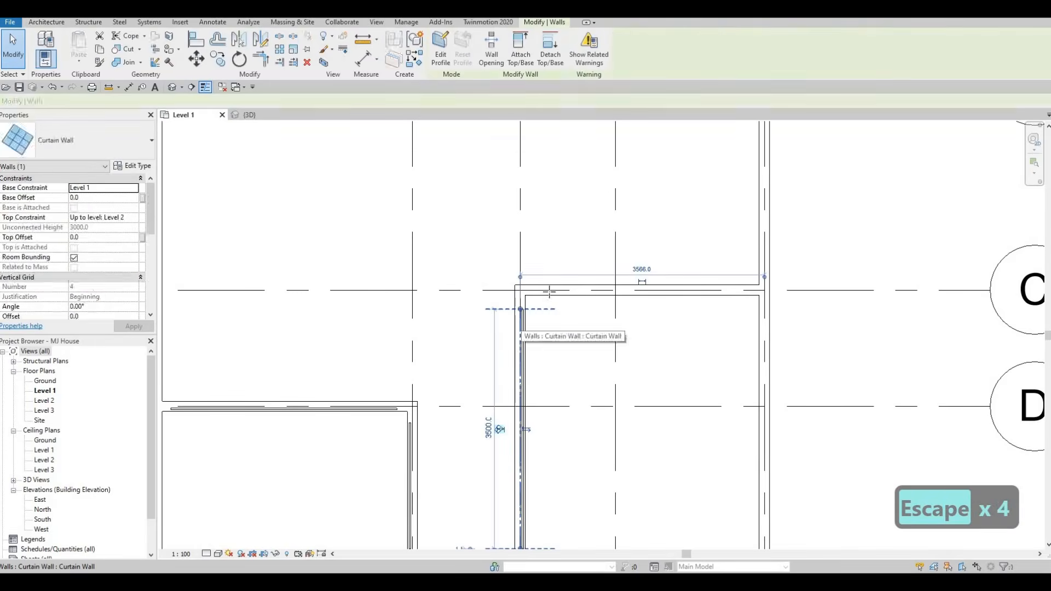
key("c")
key("s")
scroll(523, 285, "up", 3)
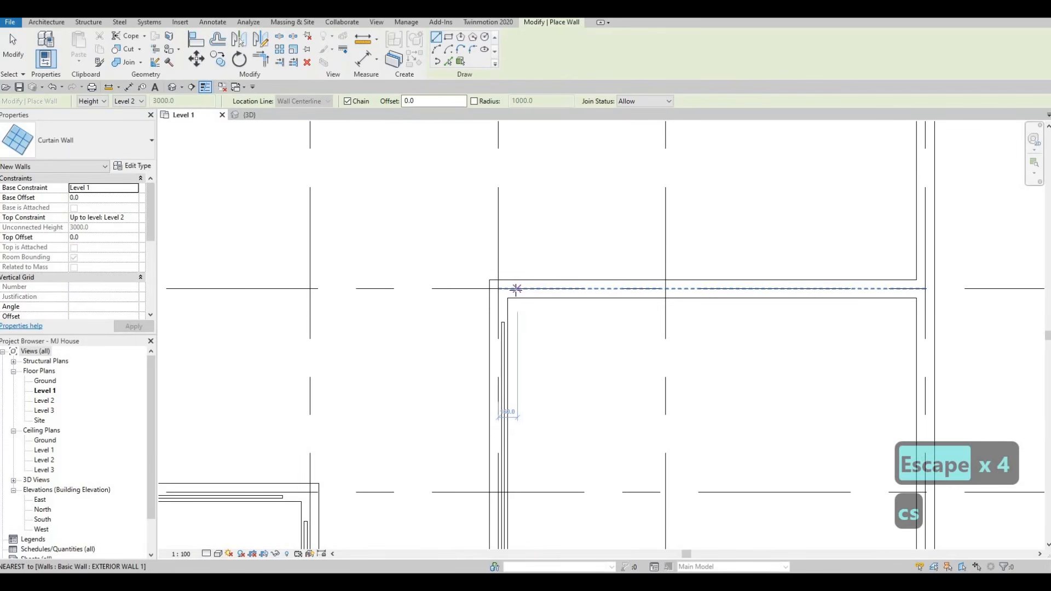
left_click(515, 290)
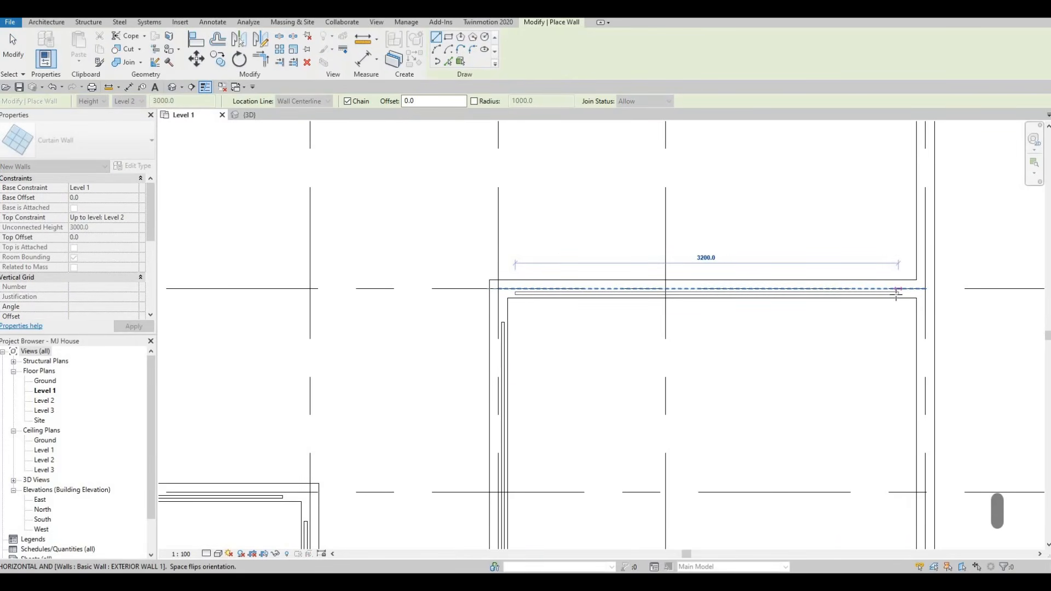
left_click(871, 304)
key("Escape")
key("Escape")
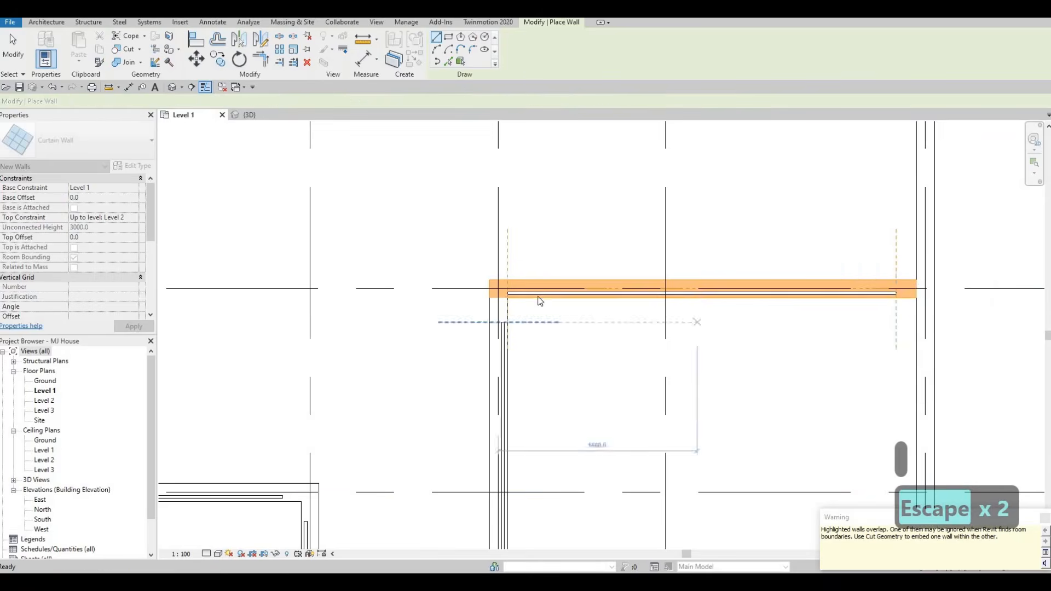
Step: Shorten the grid C curtain wall to about 3080 mm, pulling its end near the vertical curtain wall away from the corner
left_click_drag(499, 289, 530, 297)
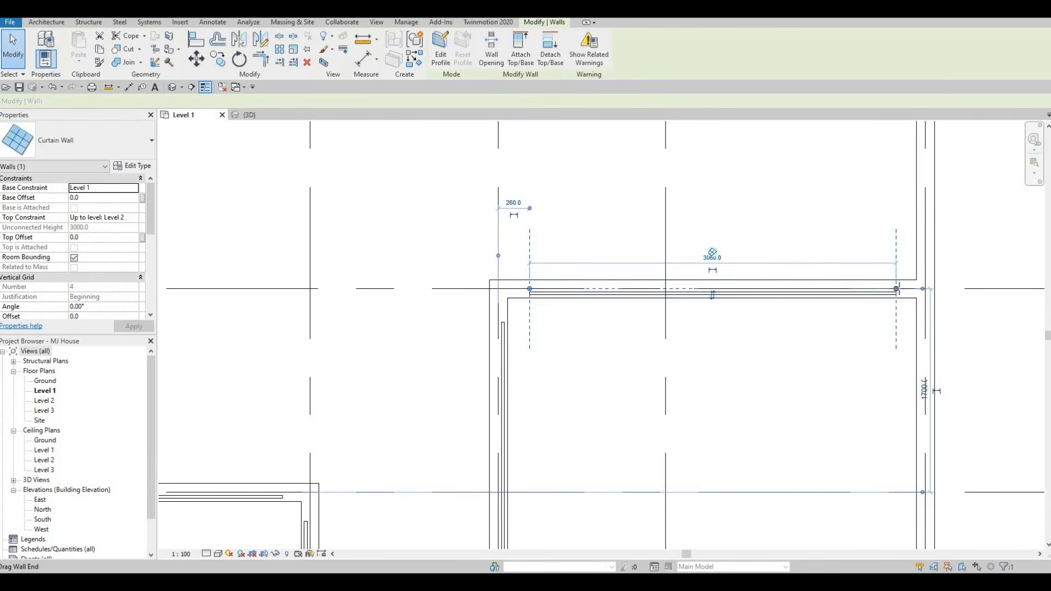
key("Escape")
key("Escape")
Step: Delete the horizontal curtain wall on grid C
scroll(629, 308, "down", 5)
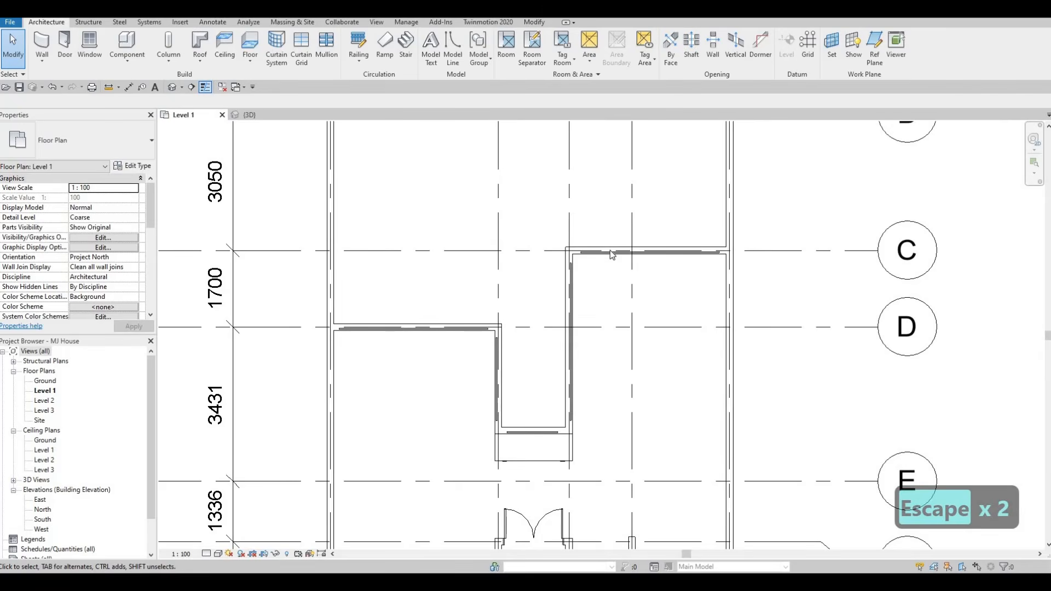
left_click(611, 250)
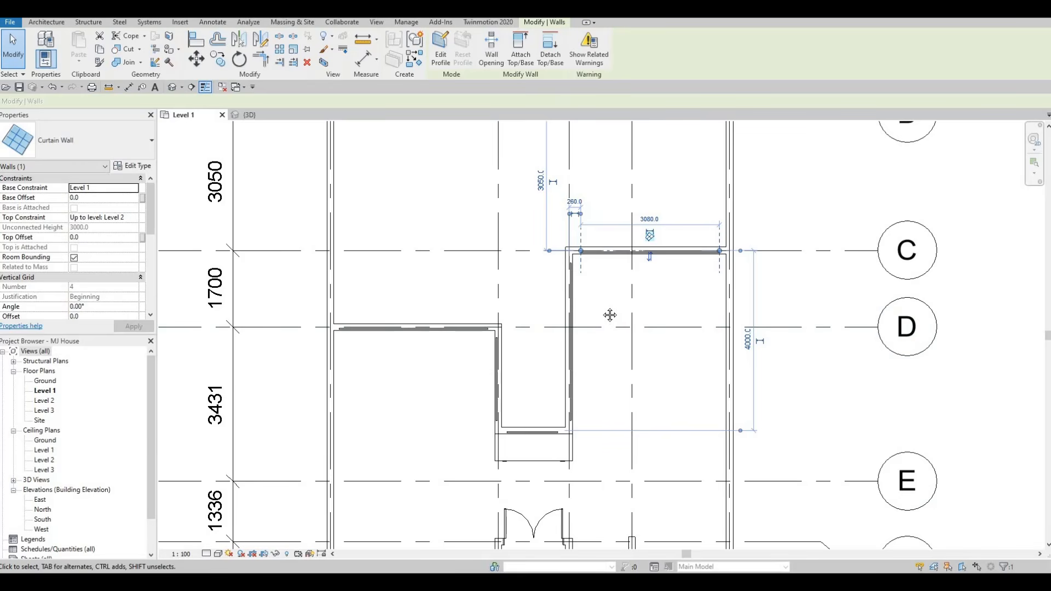
middle_click_drag(602, 261, 605, 291)
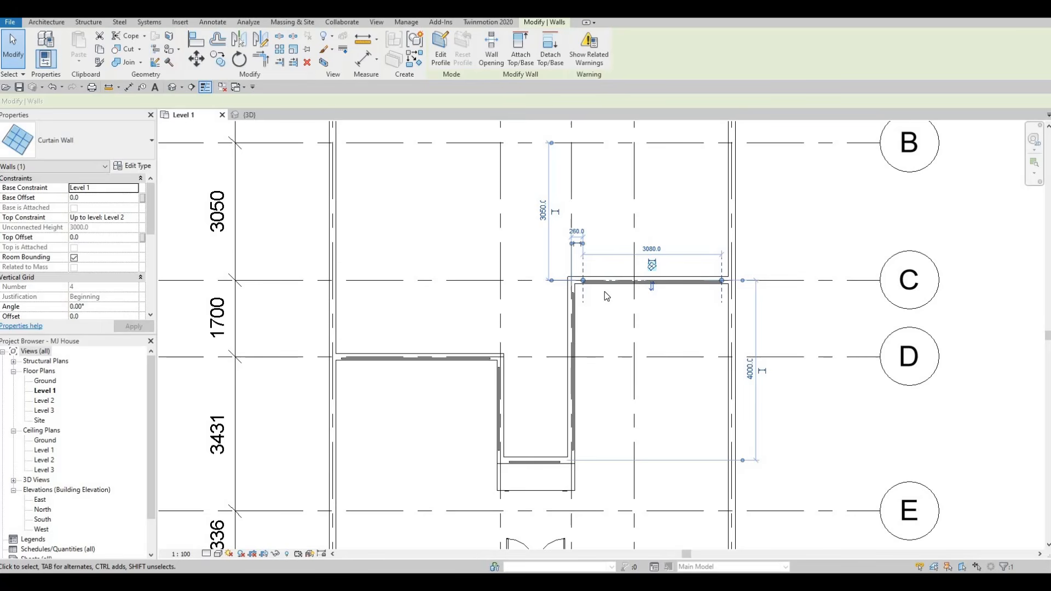
key("Delete")
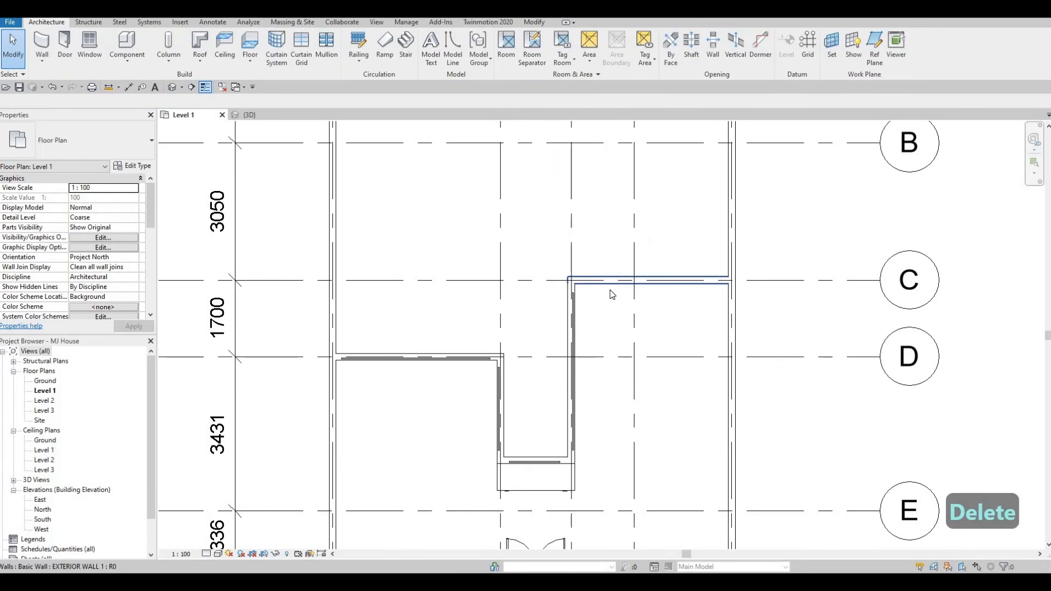
Step: Examine the exterior walls from grid C to grid G, including those around the dining room and washroom
middle_click_drag(527, 346, 495, 288)
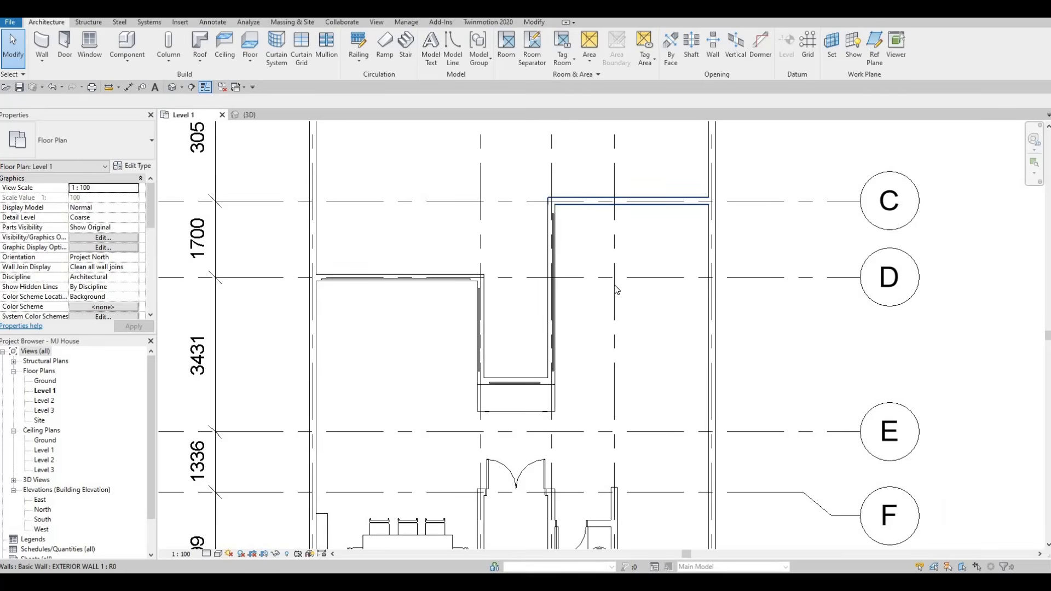
middle_click_drag(583, 209, 606, 294)
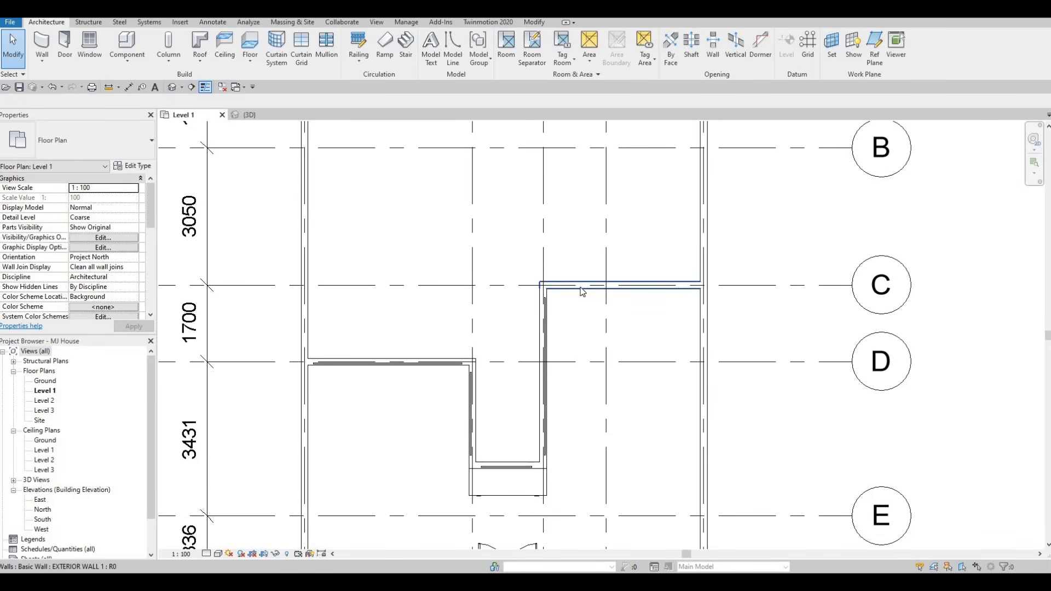
middle_click_drag(493, 278, 501, 149)
scroll(613, 201, "down", 1)
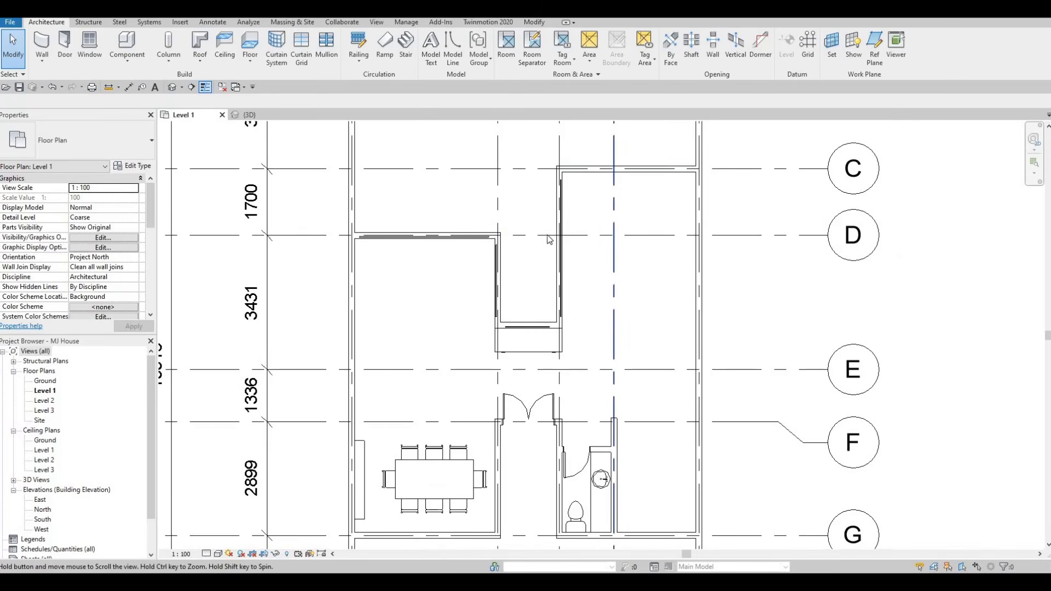
middle_click_drag(579, 240, 527, 267)
scroll(521, 310, "down", 1)
key("Escape")
key("Escape")
middle_click_drag(520, 317, 489, 231)
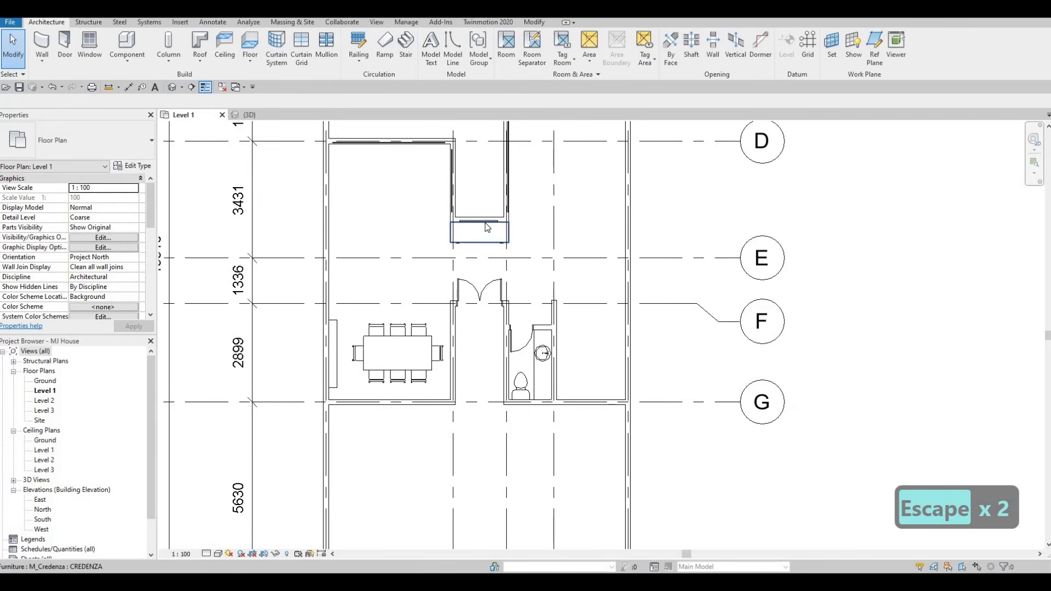
Step: Draw a short horizontal curtain wall inside the washroom's exterior wall on grid G, at the end of the vanity counter
left_click(485, 223)
key("c")
key("s")
scroll(540, 413, "up", 8)
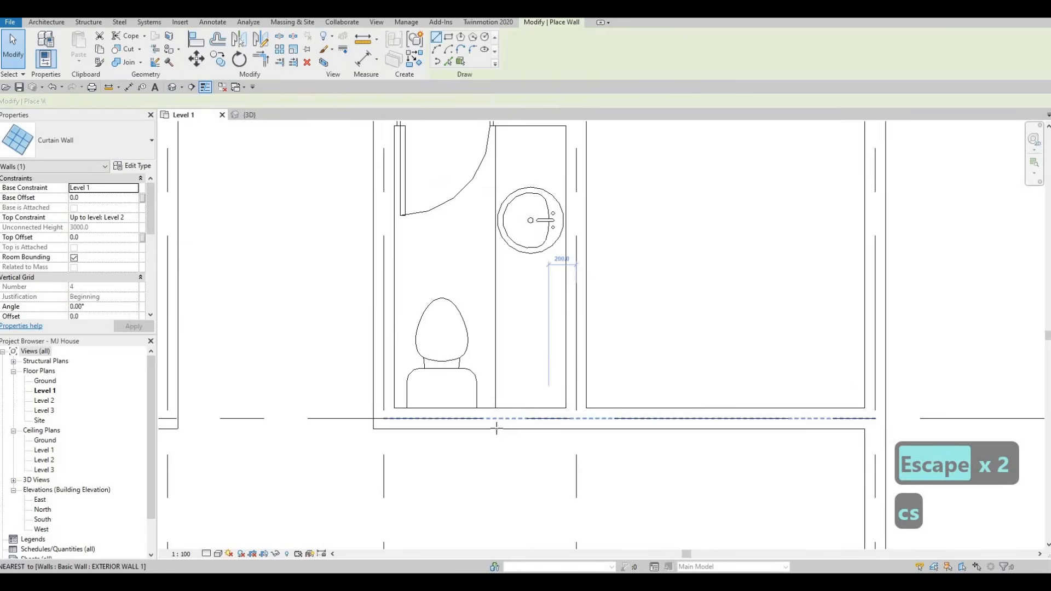
left_click(456, 425)
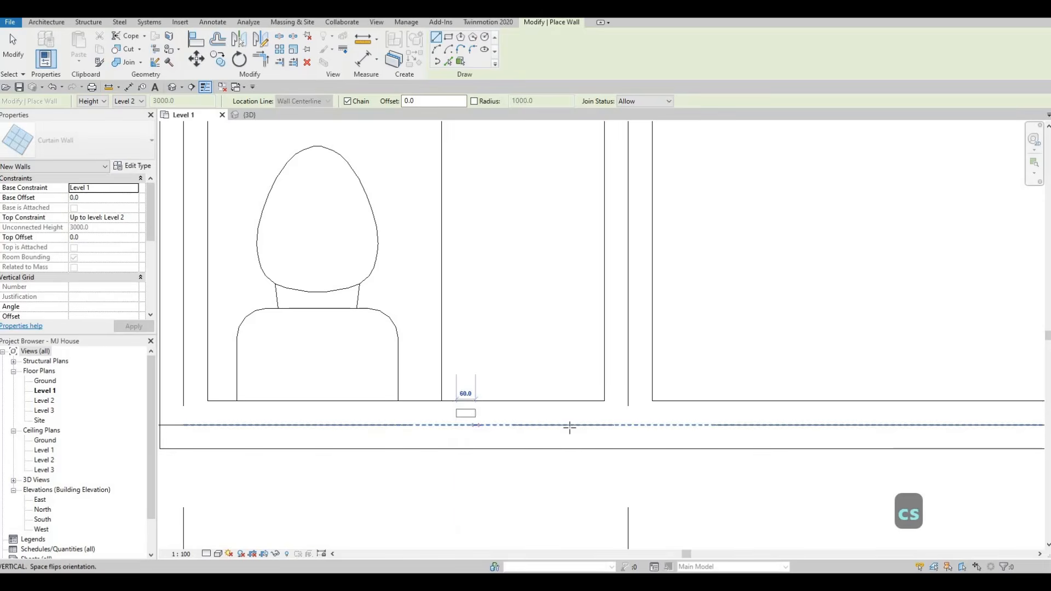
left_click(553, 338)
key("Escape")
Step: Draw a horizontal curtain wall about 1660 mm long inside the grid G exterior wall, between the washroom and the outer side wall
scroll(528, 368, "down", 3)
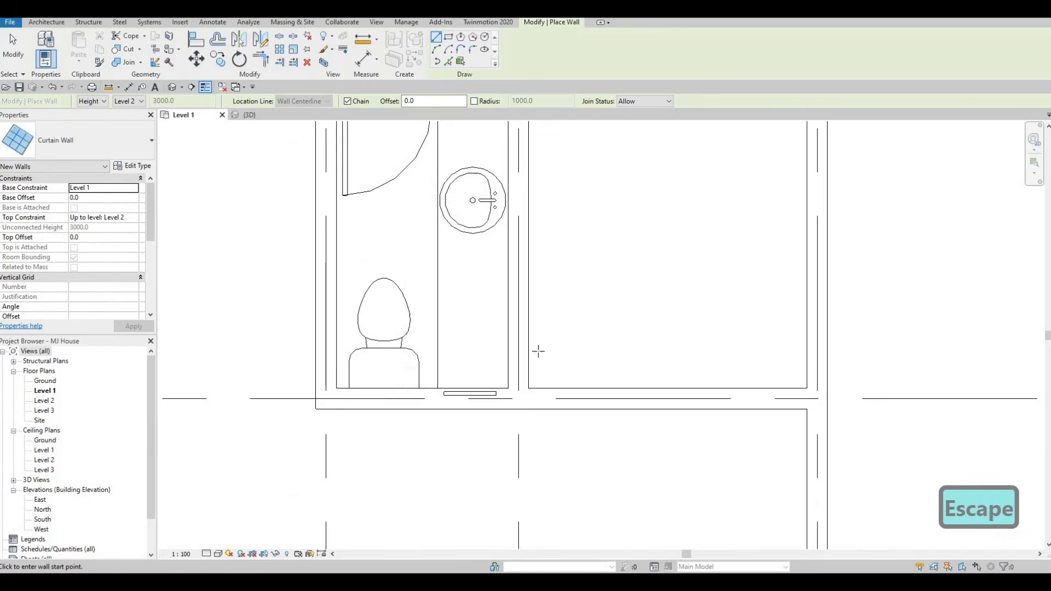
middle_click_drag(538, 352, 445, 348)
scroll(550, 350, "up", 5)
scroll(534, 385, "down", 9)
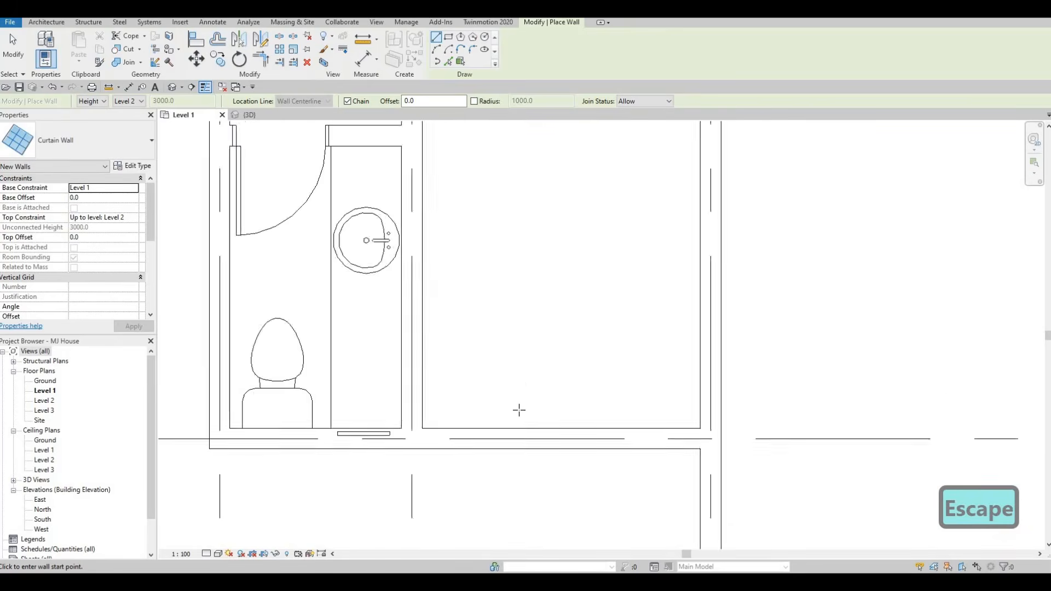
scroll(467, 414, "up", 2)
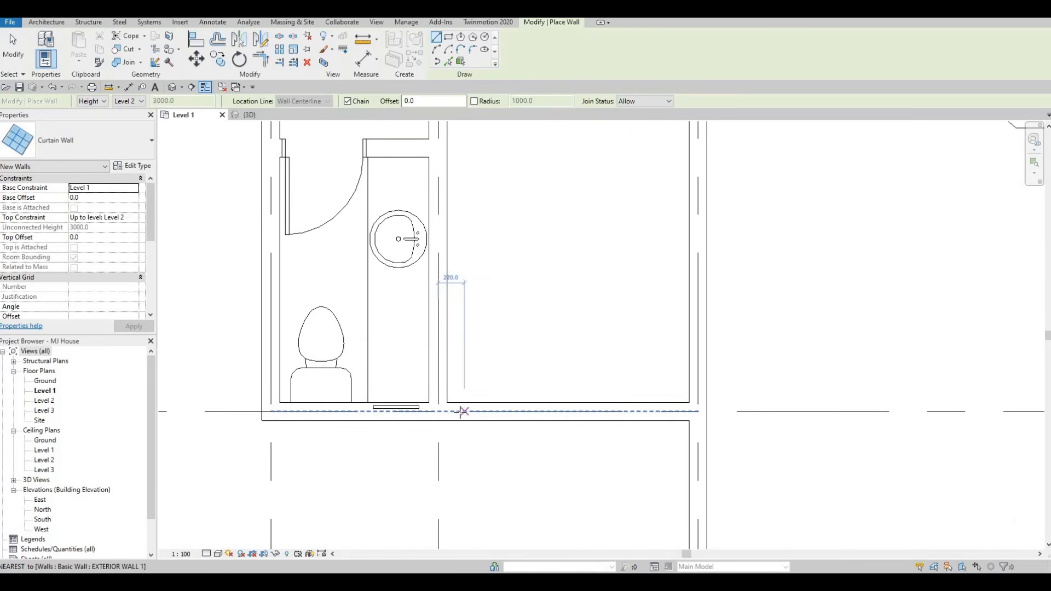
left_click(464, 411)
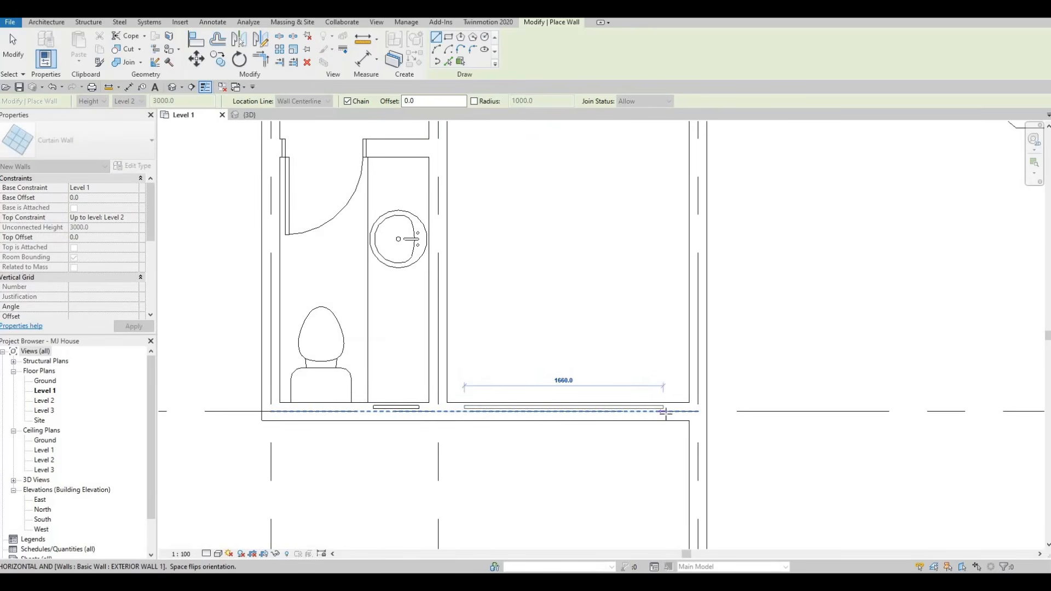
left_click(665, 412)
key("Escape")
key("Escape")
Step: Lengthen the curtain wall beside the washroom to about 1720 mm at its end nearest the outer side wall
scroll(652, 377, "down", 3)
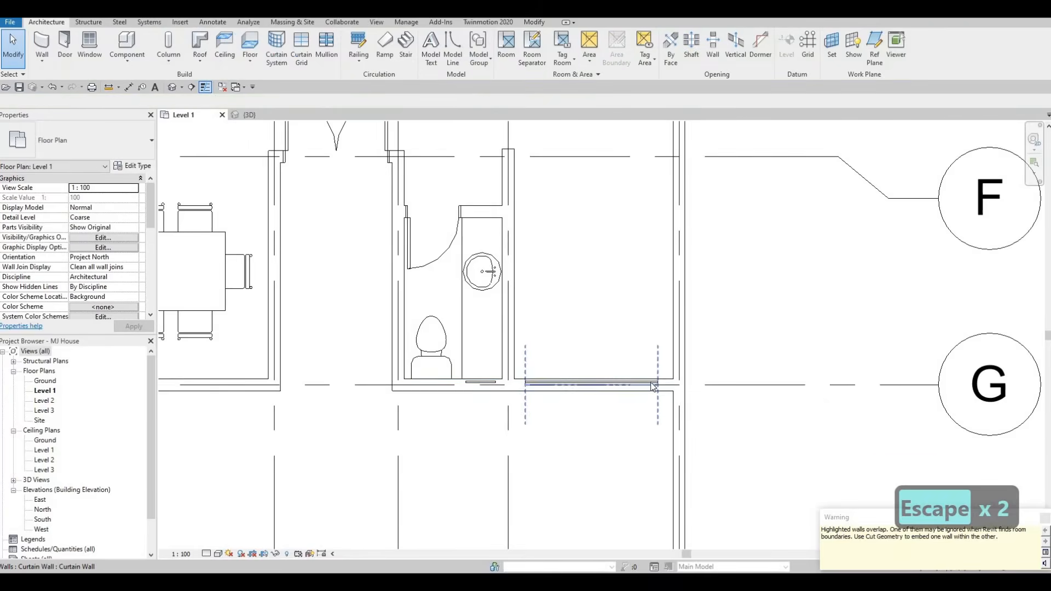
scroll(657, 382, "up", 4)
key("Escape")
left_click(657, 382)
scroll(659, 381, "up", 3)
left_click_drag(677, 399, 669, 373)
scroll(592, 322, "down", 3)
key("Escape")
key("Escape")
scroll(518, 272, "up", 4)
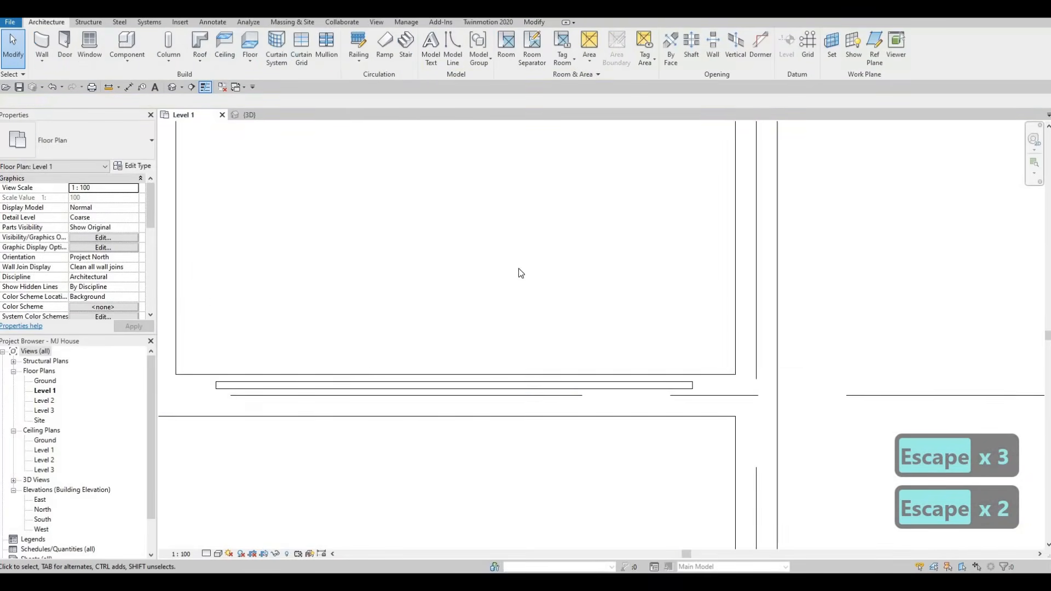
Step: Draw a horizontal curtain wall about 3080 mm long inside the dining room's exterior wall on grid G, leaving a gap at each corner
scroll(567, 309, "down", 4)
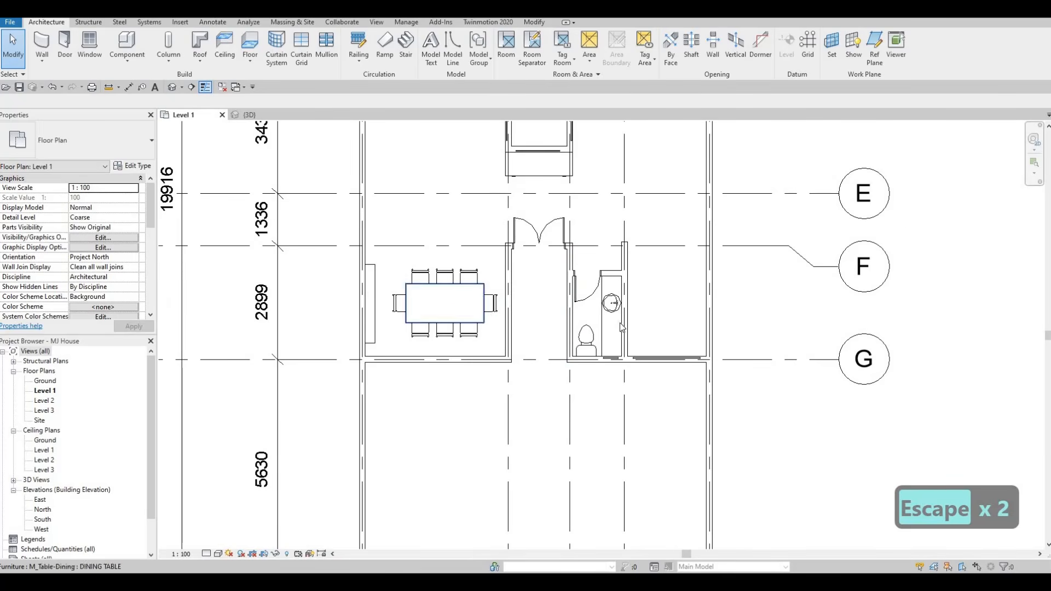
key("Escape")
left_click(593, 363)
key("c")
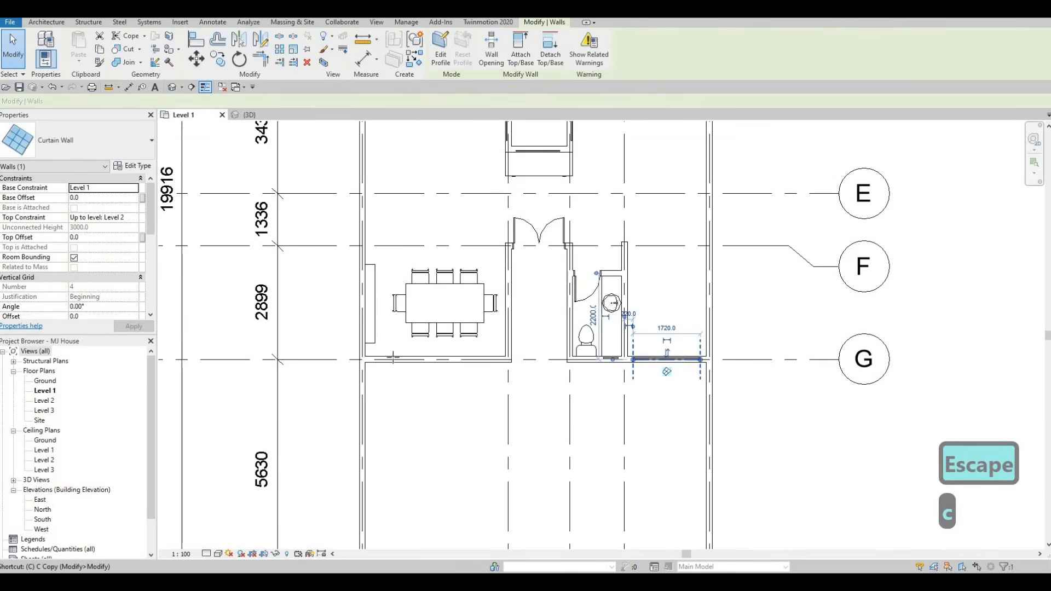
key("s")
scroll(356, 363, "up", 5)
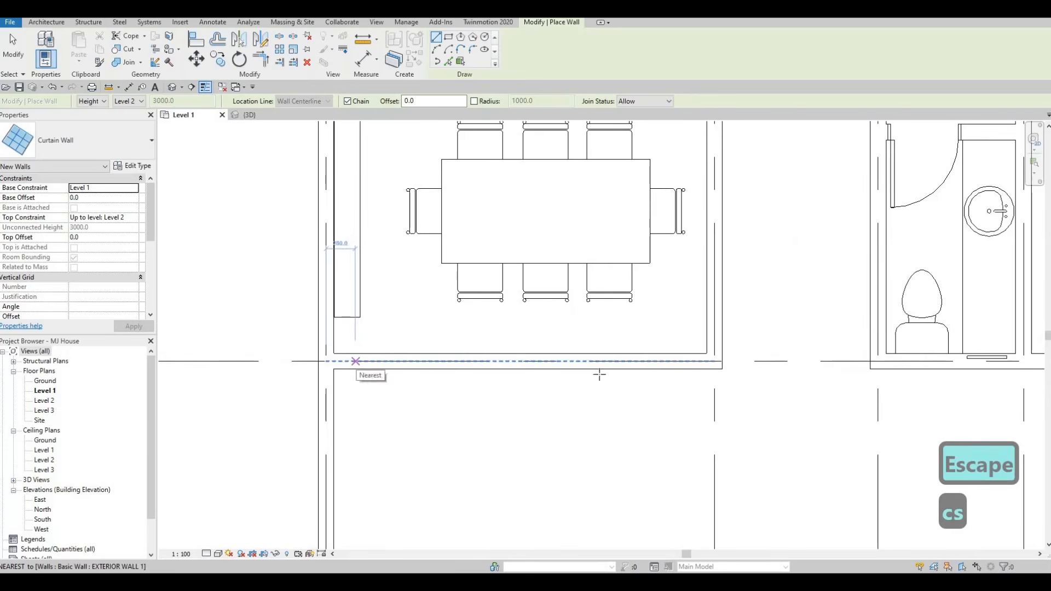
left_click(355, 362)
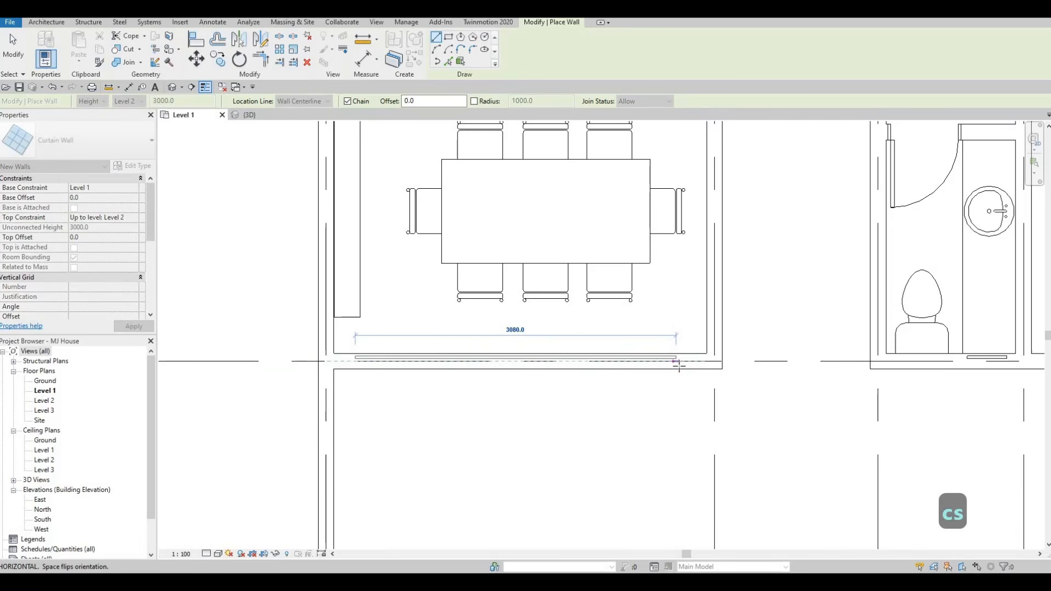
left_click(695, 356)
key("Escape")
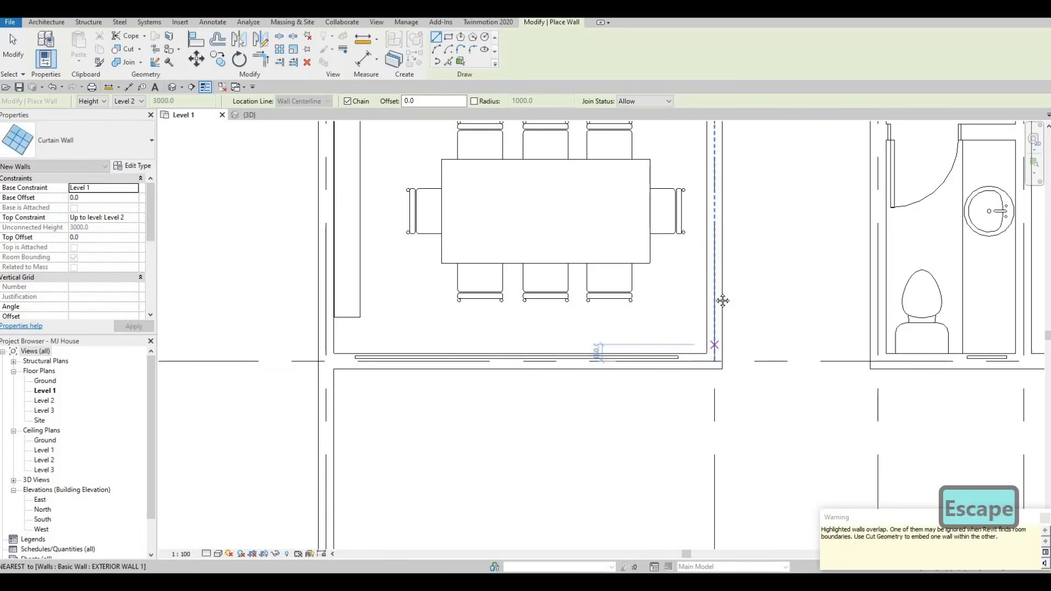
middle_click_drag(701, 375, 699, 457)
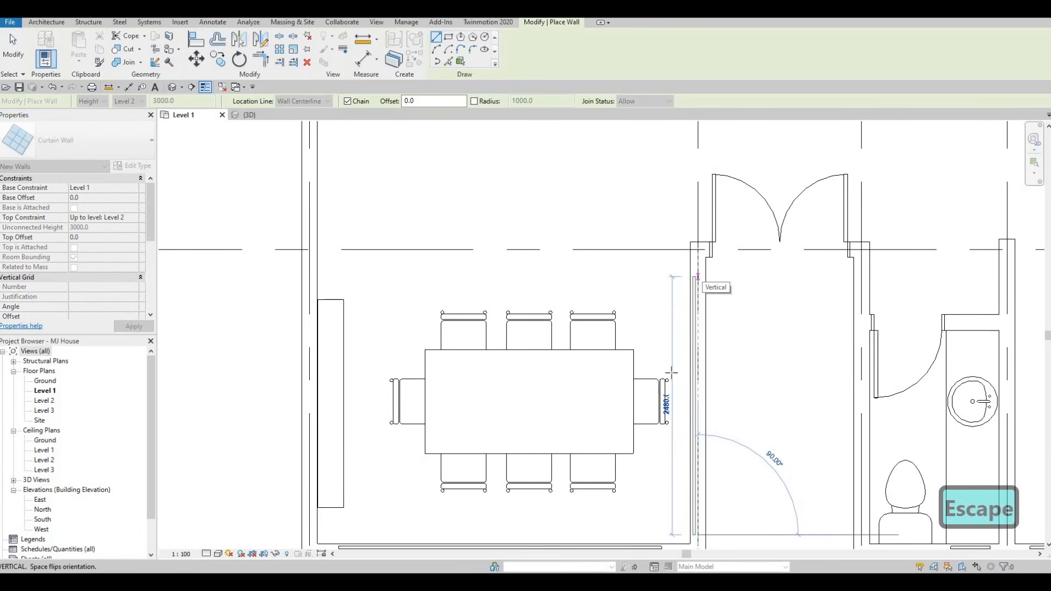
key("Escape")
scroll(698, 374, "down", 2)
middle_click_drag(698, 375, 704, 296)
scroll(703, 297, "up", 2)
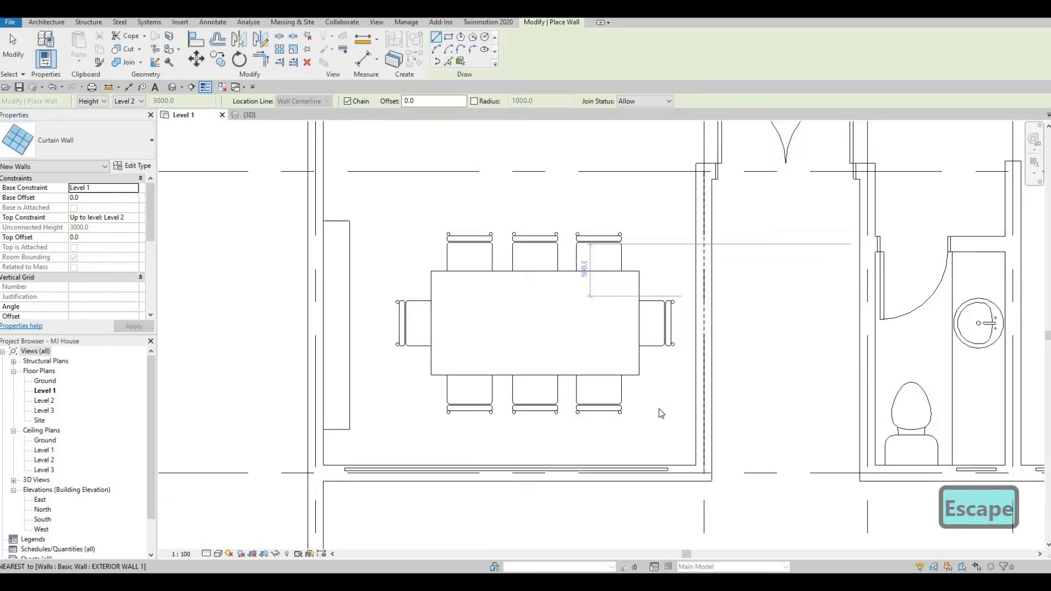
Step: Lengthen the dining room's curtain wall to about 3160 mm at its end nearest grid 2
key("Escape")
scroll(662, 422, "up", 3)
left_click(678, 414)
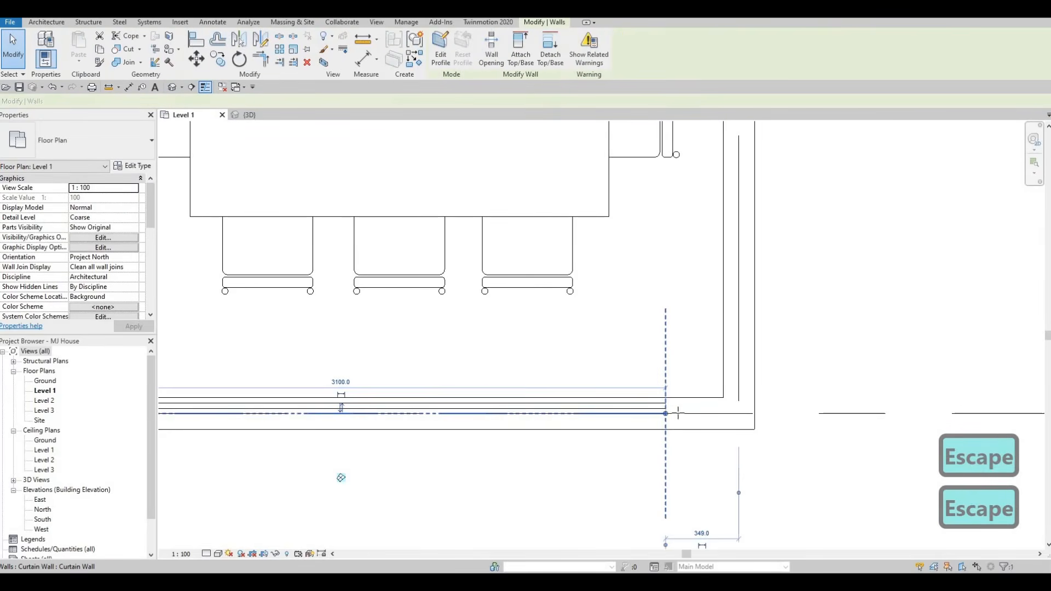
left_click_drag(666, 414, 678, 413)
scroll(721, 384, "down", 2)
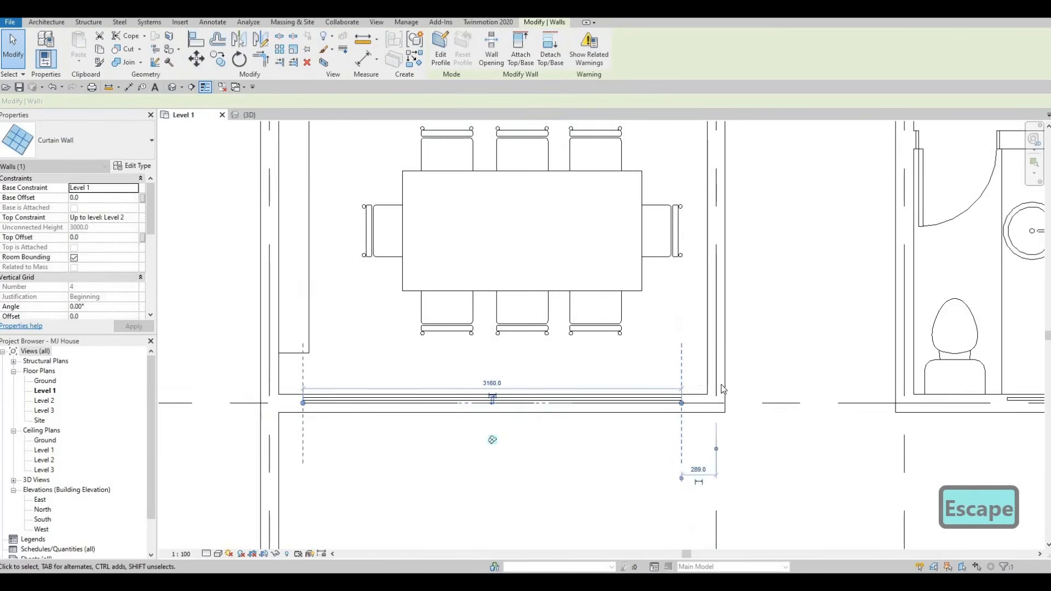
Step: Examine the curtain walls placed along the Level 1 exterior walls between grids C and G
scroll(721, 385, "down", 3)
scroll(726, 271, "down", 1)
middle_click_drag(727, 268, 681, 310)
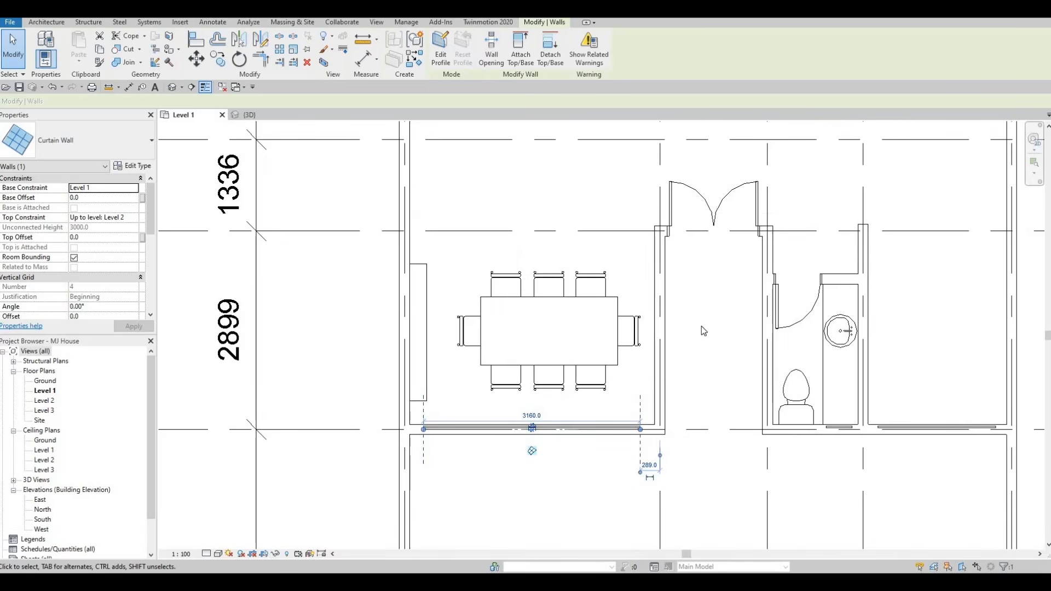
middle_click_drag(709, 403, 699, 432)
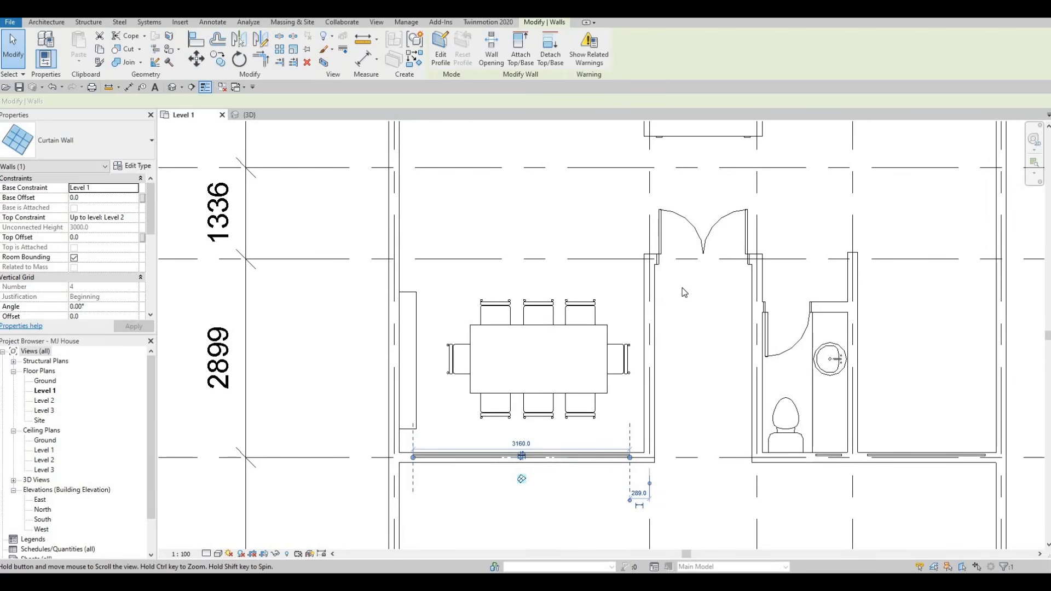
middle_click_drag(684, 292, 676, 241)
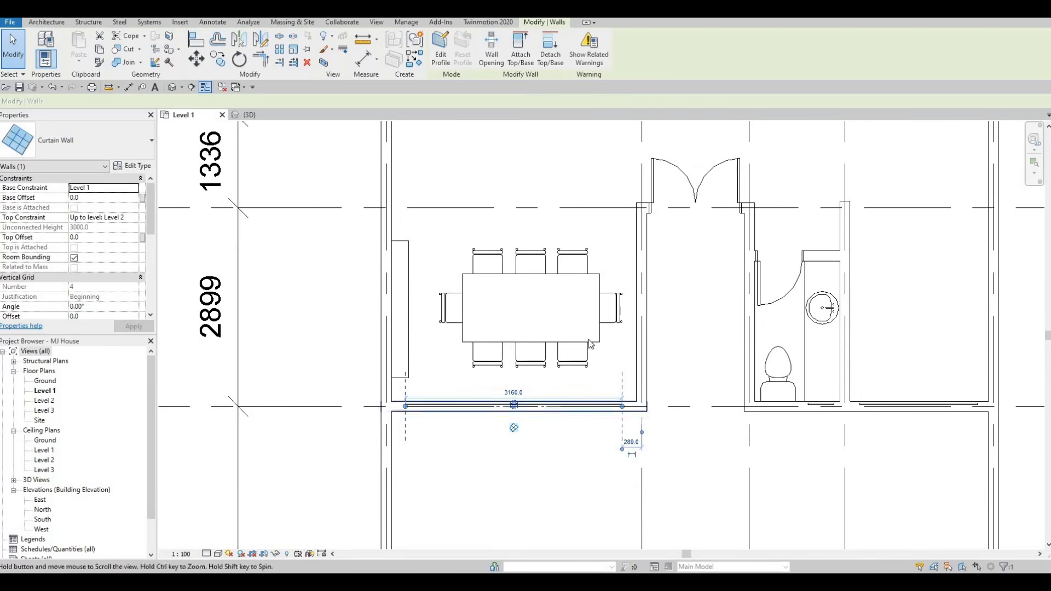
middle_click_drag(649, 377, 648, 339)
scroll(430, 366, "up", 4)
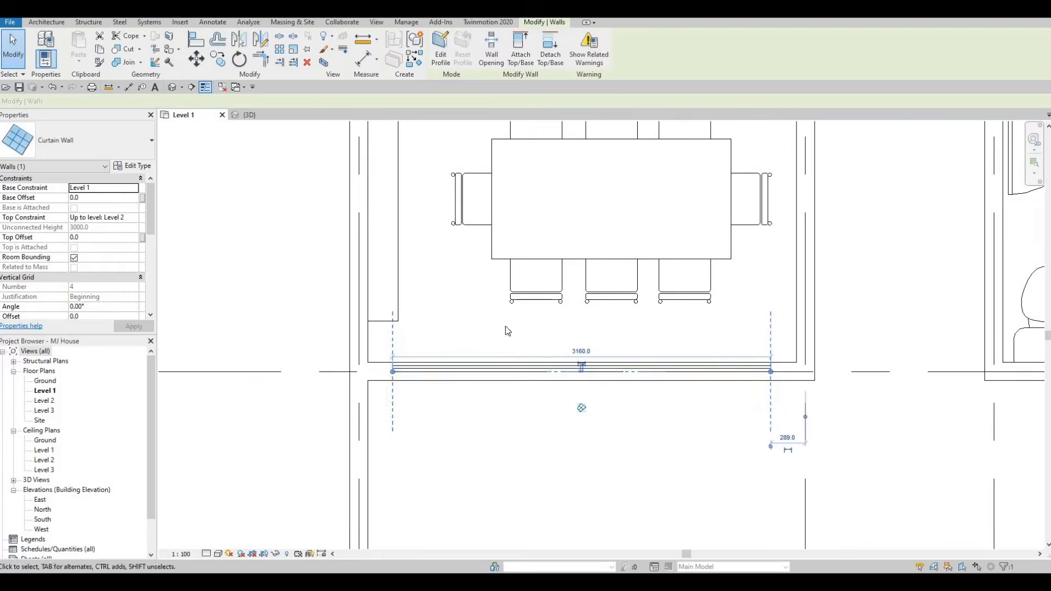
middle_click_drag(544, 382, 462, 399)
scroll(462, 400, "down", 4)
middle_click_drag(558, 424, 514, 441)
scroll(514, 442, "down", 1)
key("Escape")
scroll(646, 453, "down", 1)
middle_click_drag(683, 413, 615, 459)
scroll(614, 458, "down", 2)
middle_click_drag(562, 153, 550, 194)
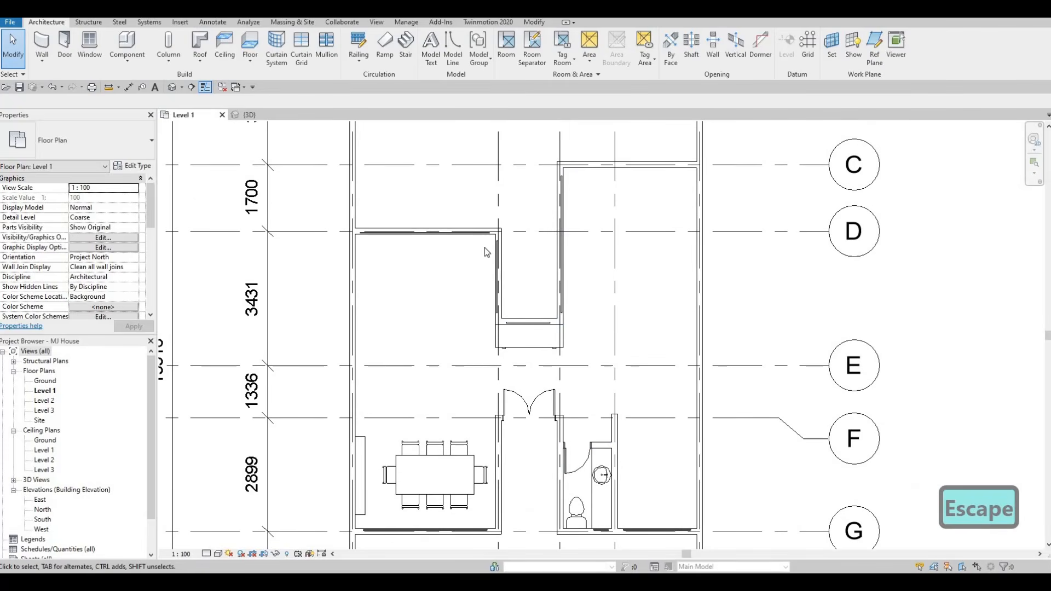
middle_click_drag(467, 139, 478, 147)
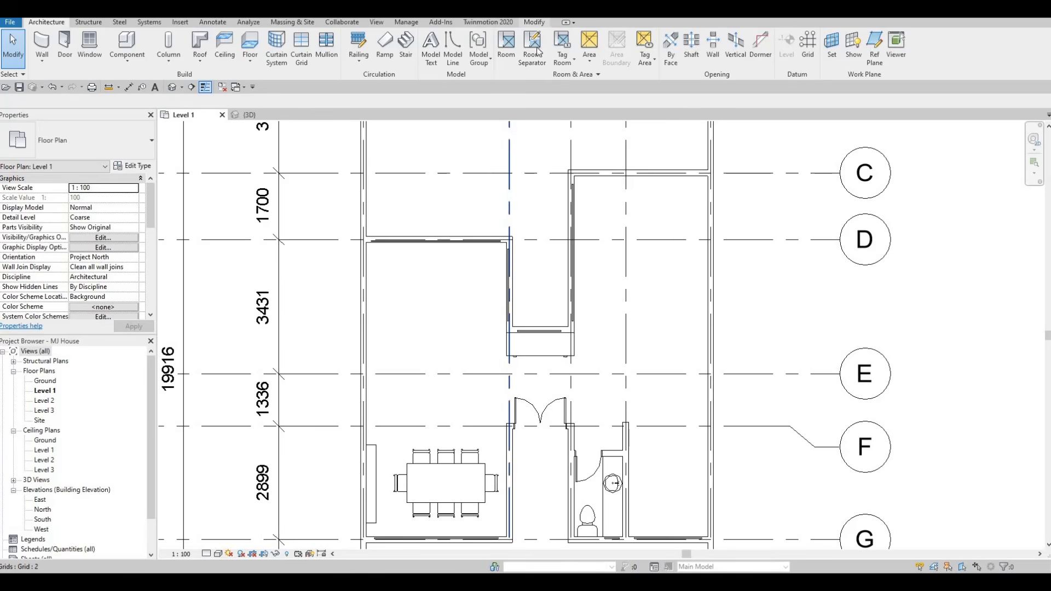
Step: In the 3D view, cut the exterior walls on grid G with the dining room's and the washroom's curtain walls using Cut Geometry
left_click(535, 24)
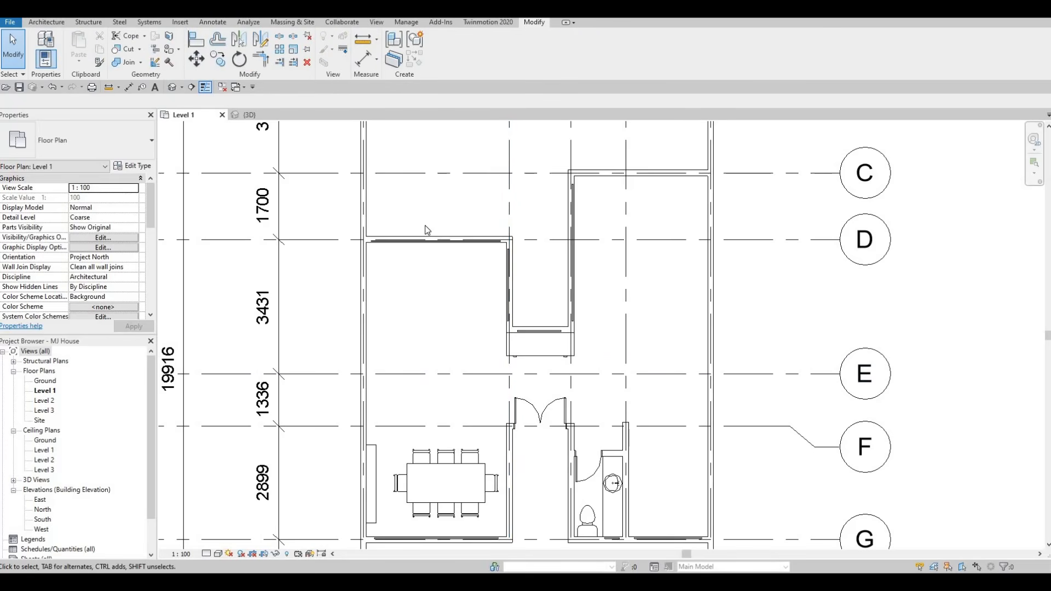
scroll(453, 225, "up", 5)
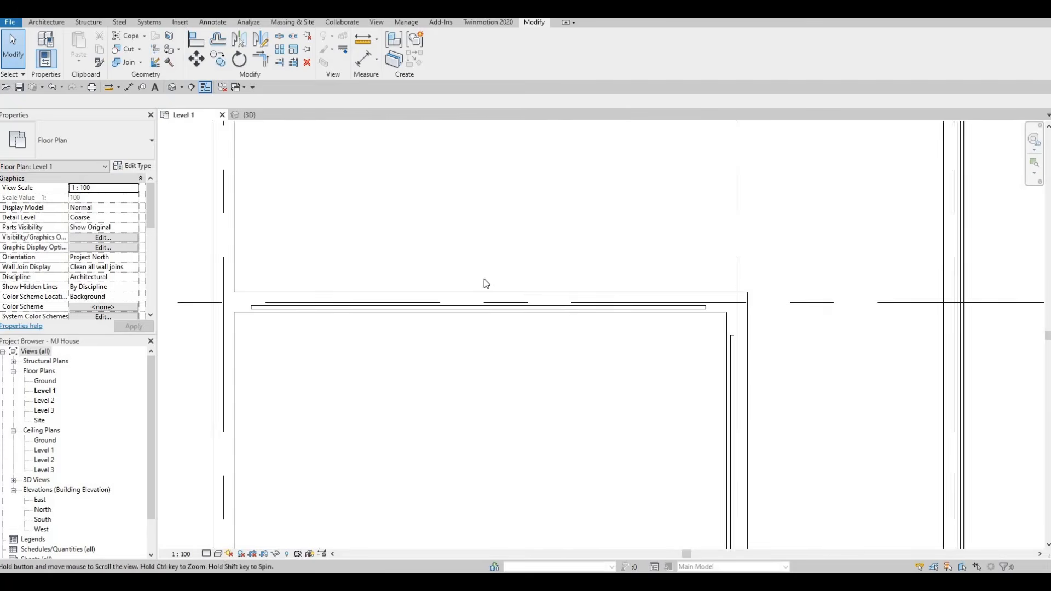
middle_click_drag(422, 293, 484, 279)
scroll(484, 279, "down", 1)
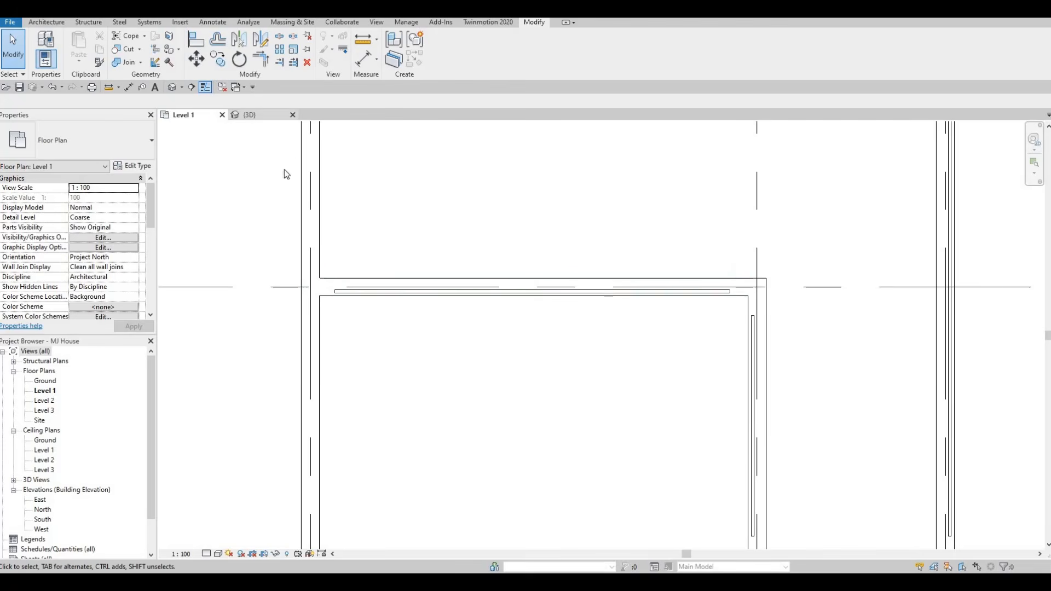
left_click(249, 114)
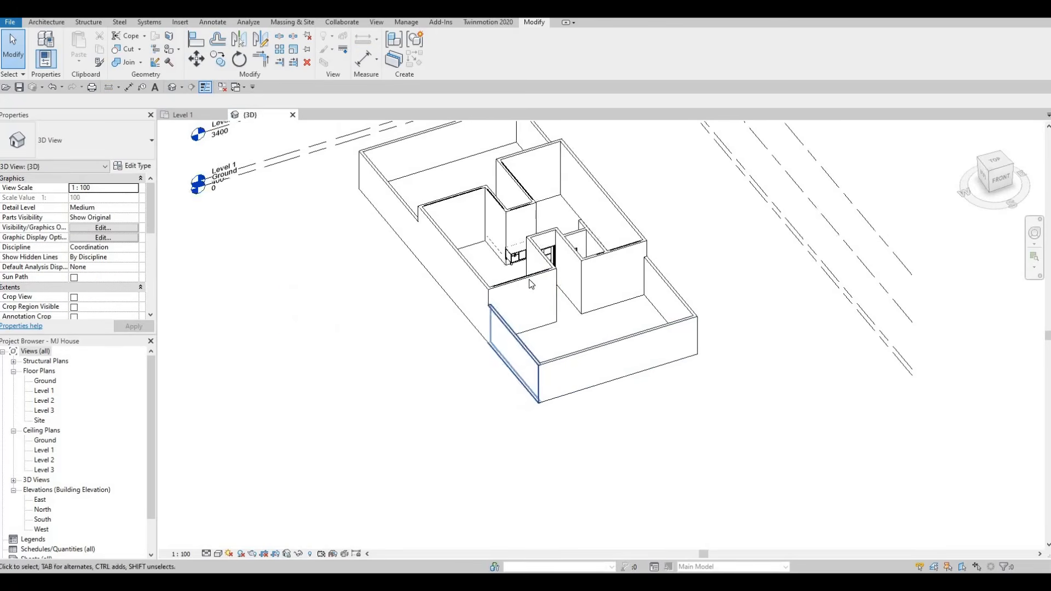
scroll(531, 283, "up", 8)
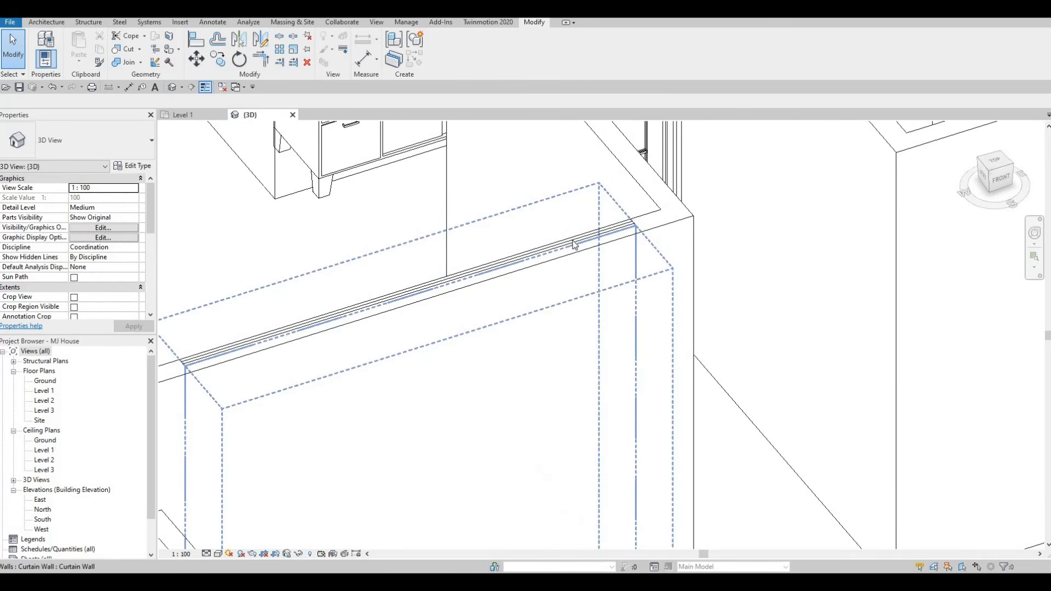
scroll(575, 245, "down", 6)
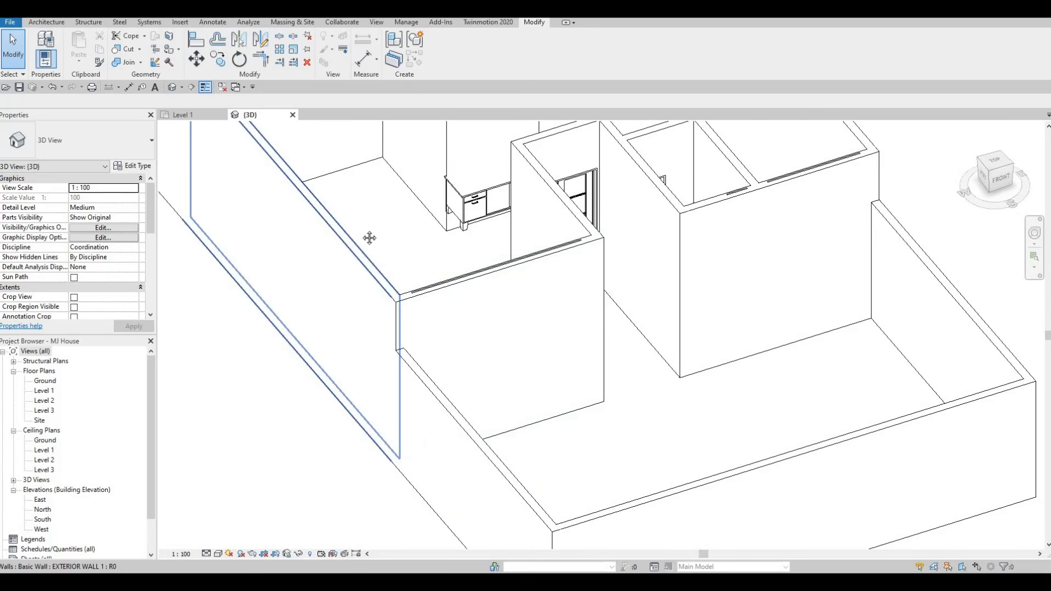
scroll(487, 411, "down", 1)
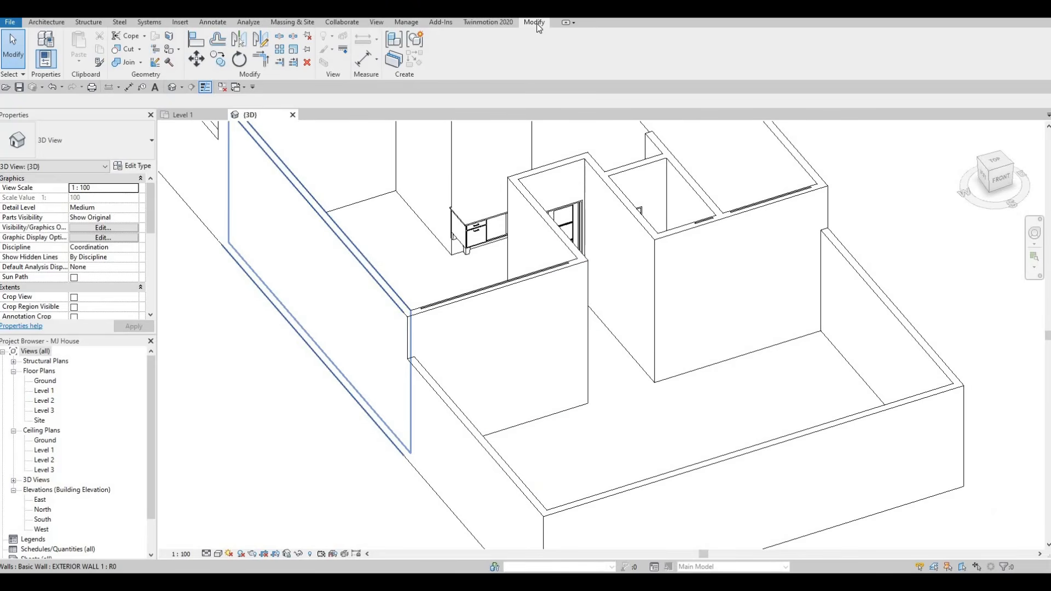
left_click(127, 49)
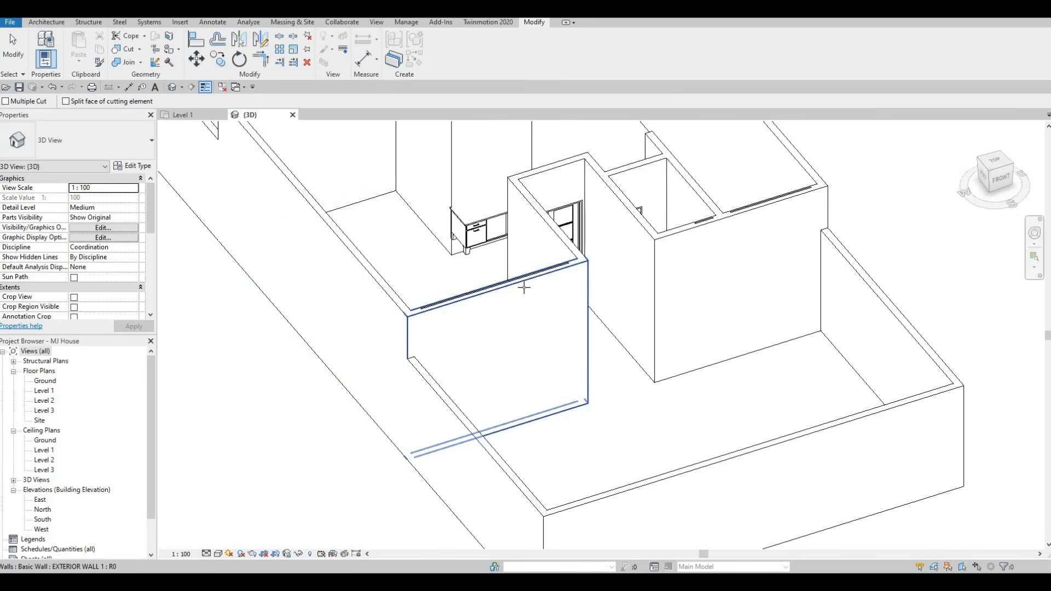
scroll(525, 284, "up", 4)
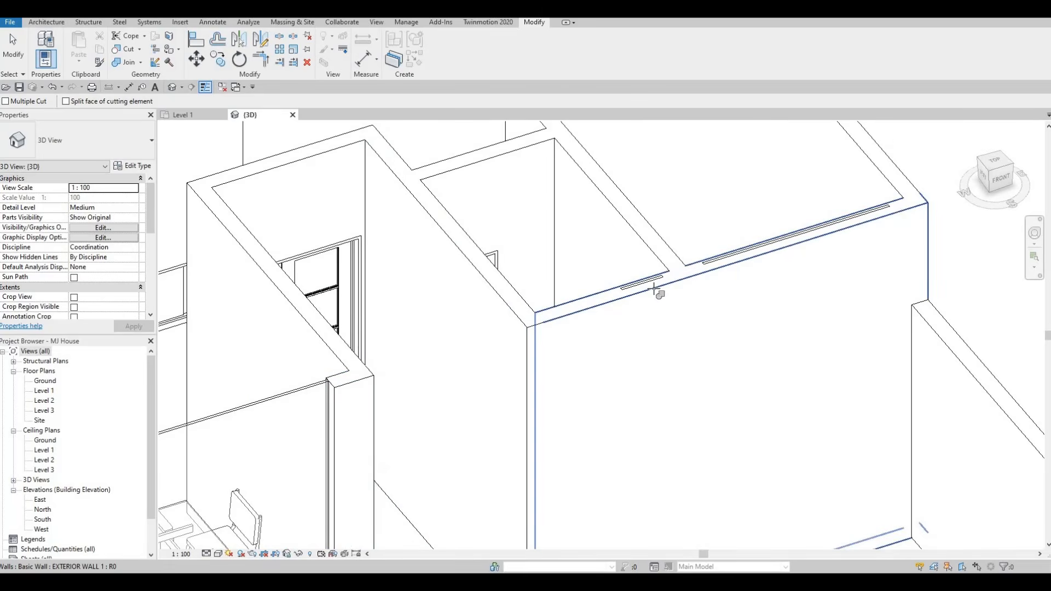
left_click(657, 290)
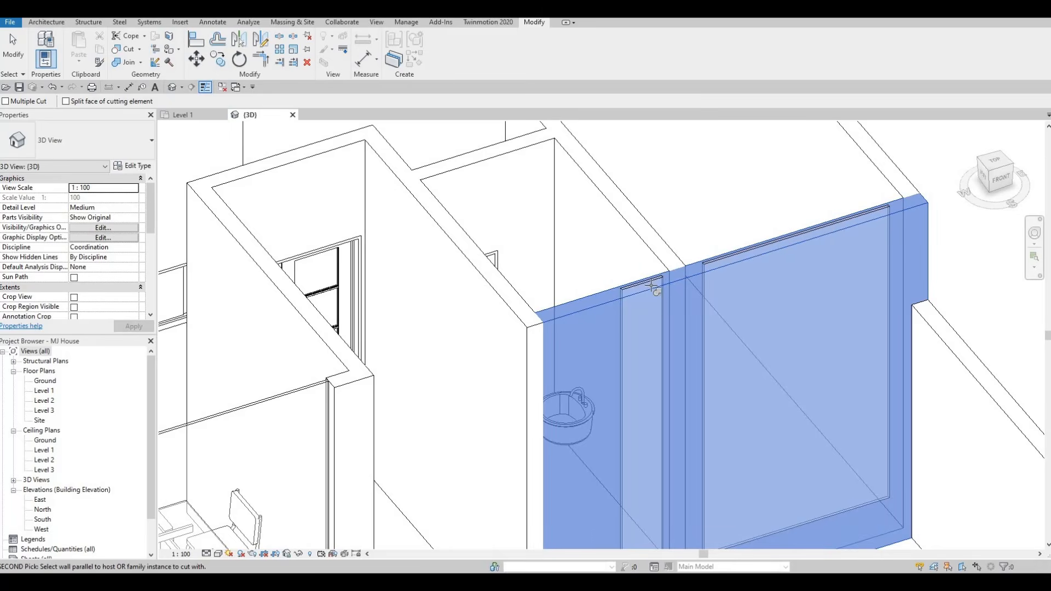
left_click(687, 260)
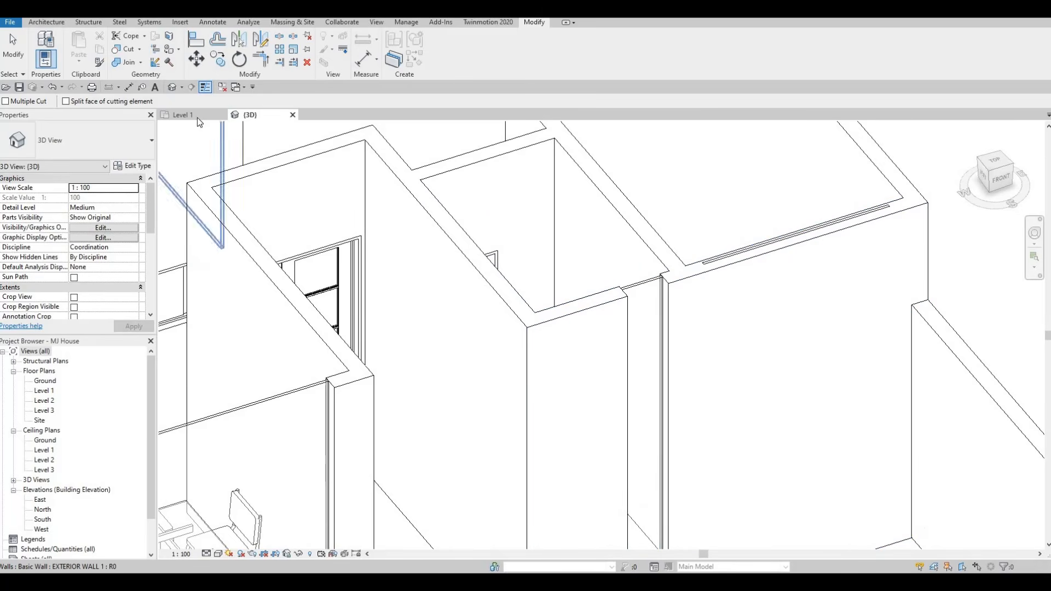
Step: In the Level 1 plan, cut the grid G exterior wall with the curtain wall between the washroom and the outer side wall
left_click(183, 114)
scroll(377, 190, "down", 3)
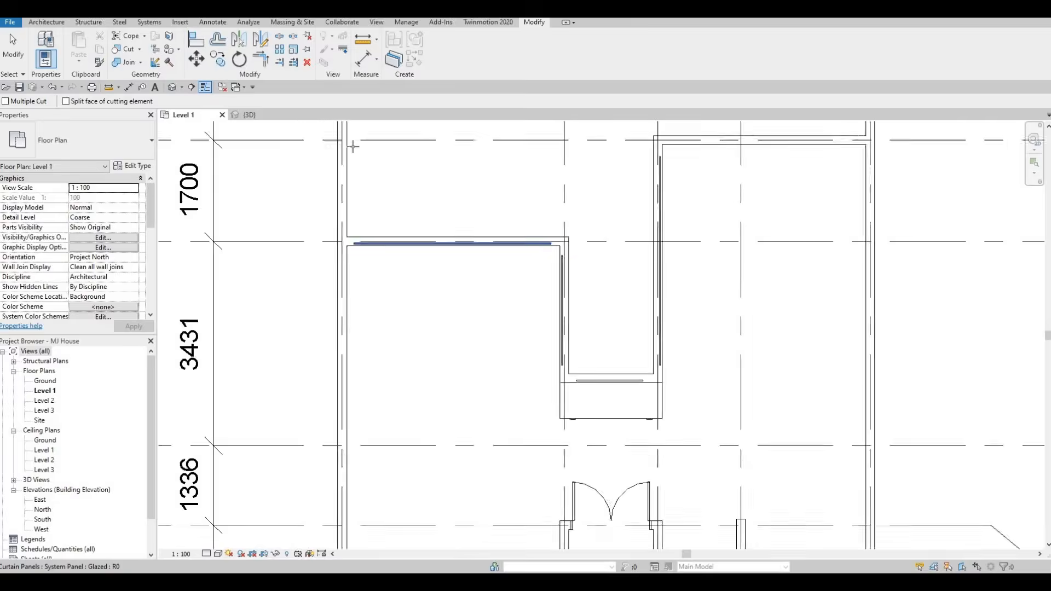
middle_click_drag(471, 209, 230, 123)
scroll(235, 132, "down", 2)
middle_click_drag(458, 262, 474, 122)
scroll(452, 259, "up", 2)
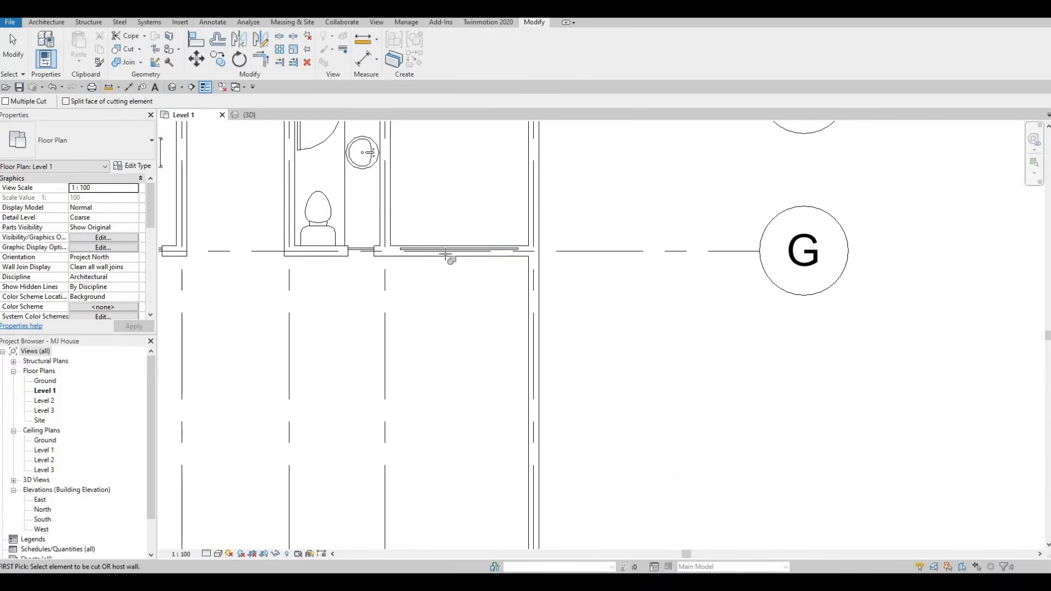
scroll(435, 232, "down", 3)
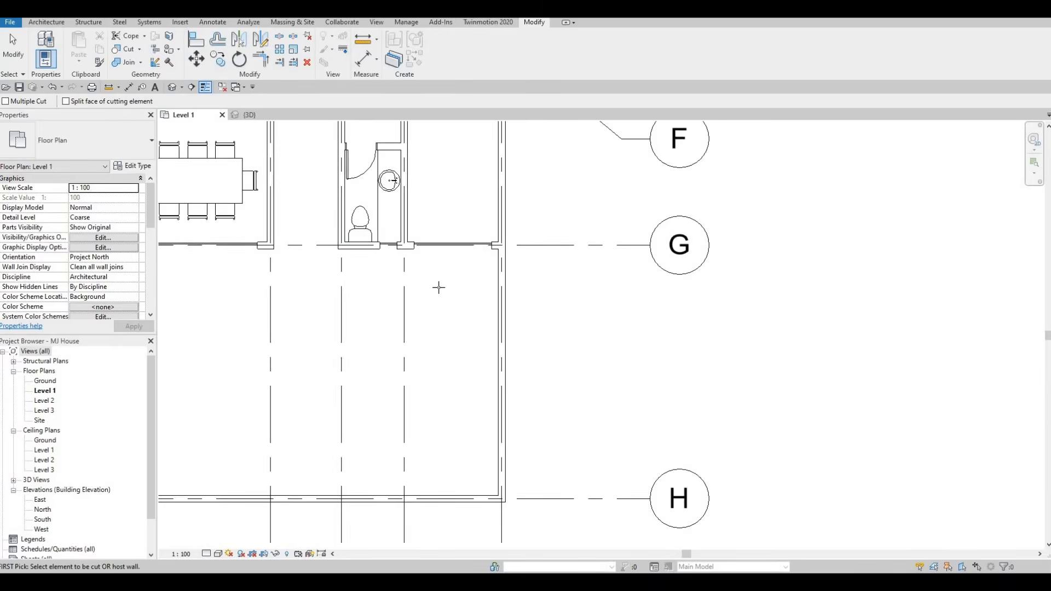
Step: Cut the exterior walls along grid D and around the three sides of the central recess with their curtain walls
middle_click_drag(366, 172, 389, 269)
scroll(443, 293, "up", 1)
middle_click_drag(302, 150, 398, 316)
scroll(436, 306, "down", 2)
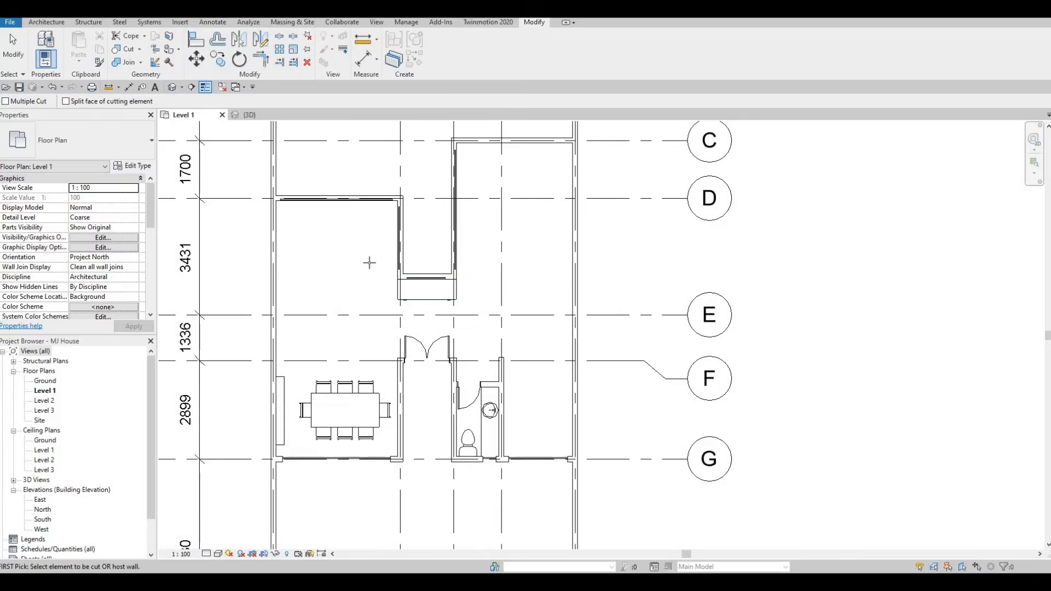
middle_click_drag(434, 263, 465, 339)
scroll(382, 284, "up", 2)
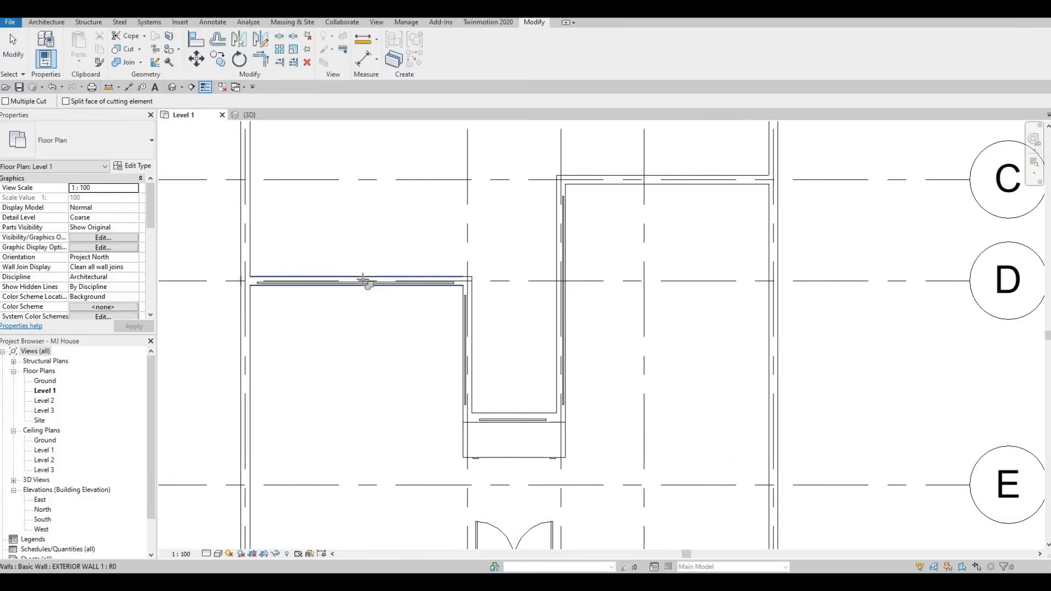
left_click(465, 317)
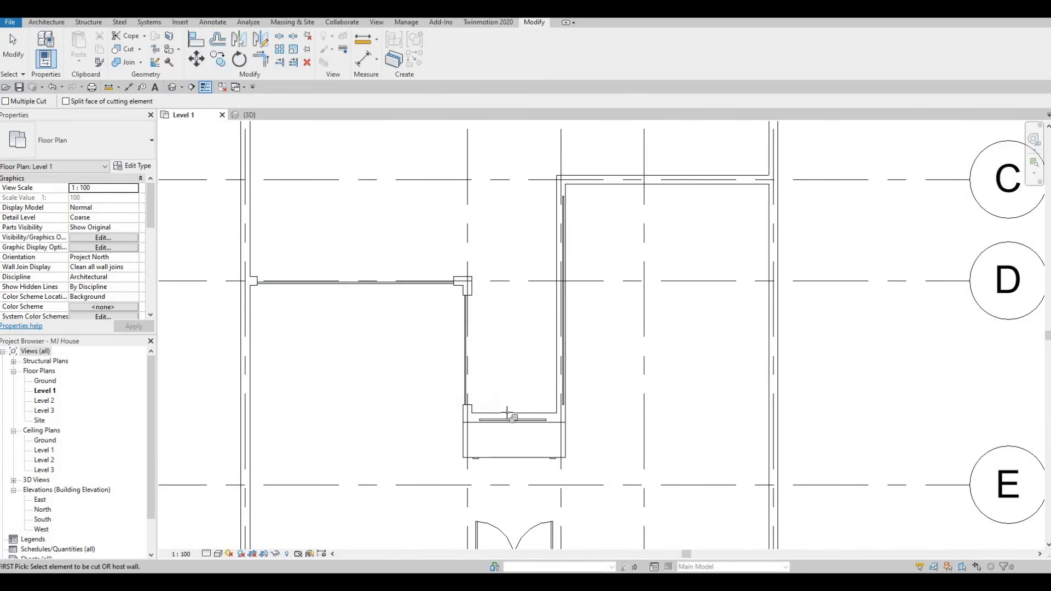
left_click(562, 304)
scroll(483, 324, "down", 3)
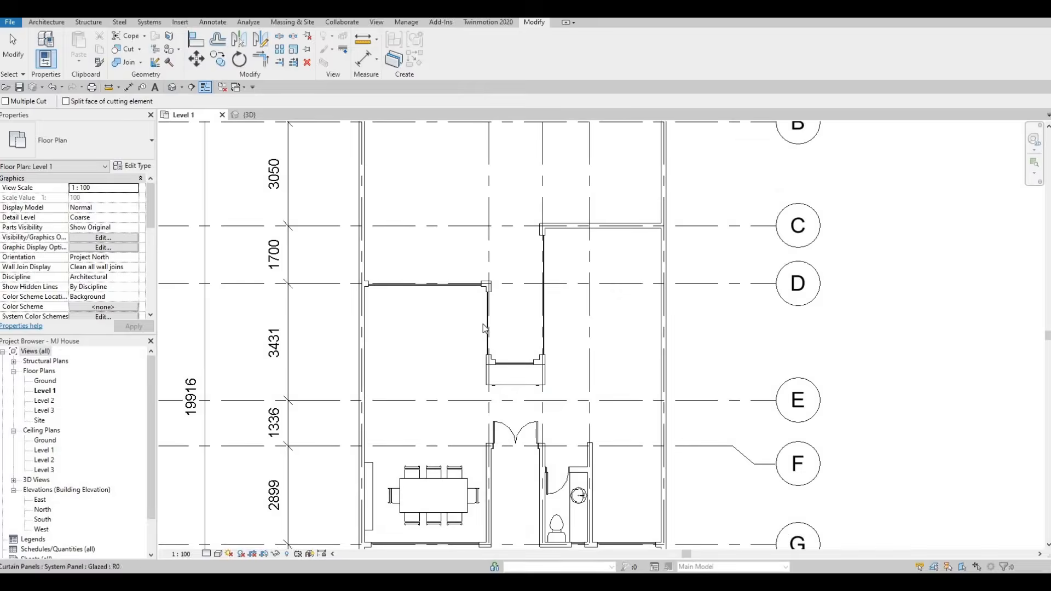
key("Escape")
key("Escape")
Step: Inspect the cut curtain wall openings around the recess in plan and along grid G in the 3D view
scroll(469, 324, "up", 5)
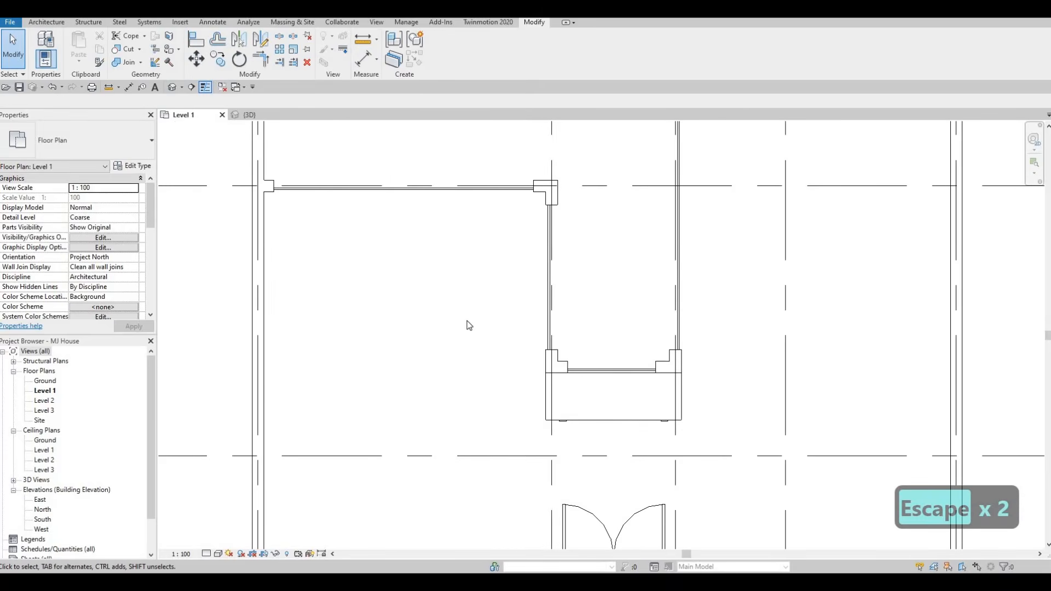
scroll(530, 351, "down", 4)
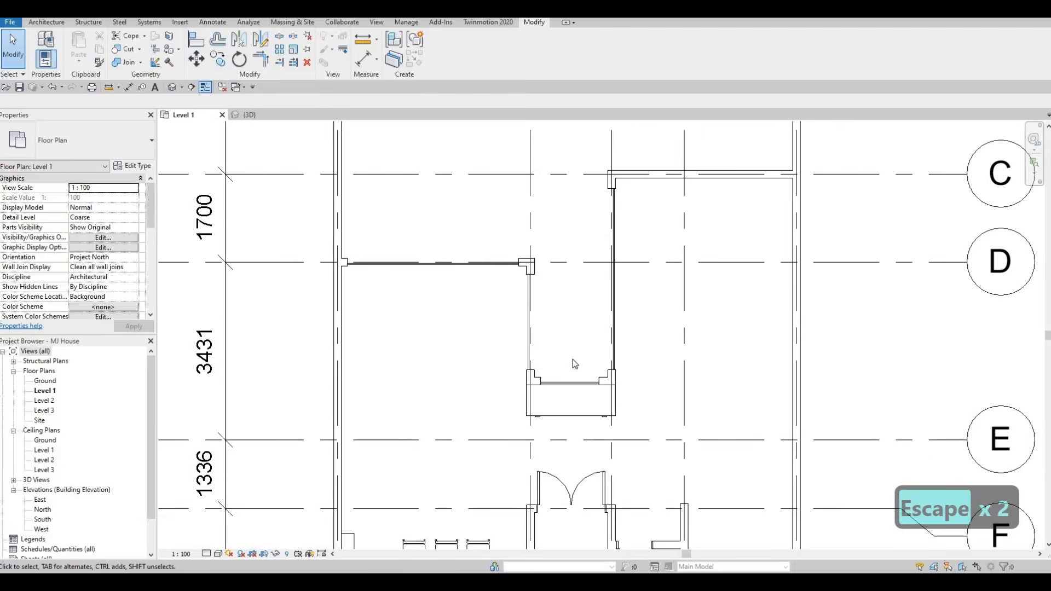
middle_click_drag(581, 338, 561, 275)
scroll(519, 319, "up", 1)
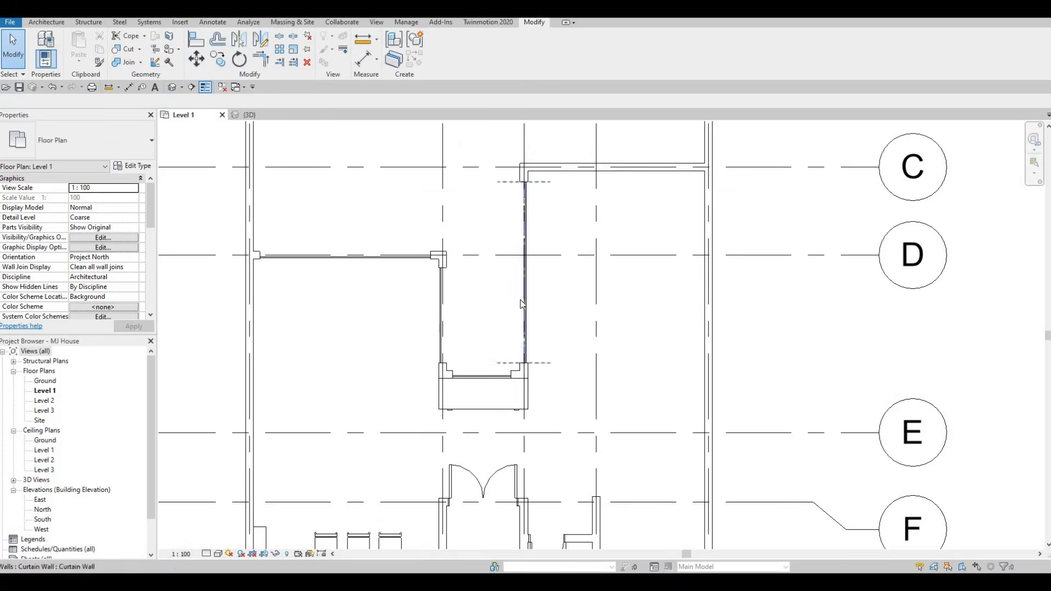
scroll(520, 313, "down", 3)
scroll(518, 311, "down", 1)
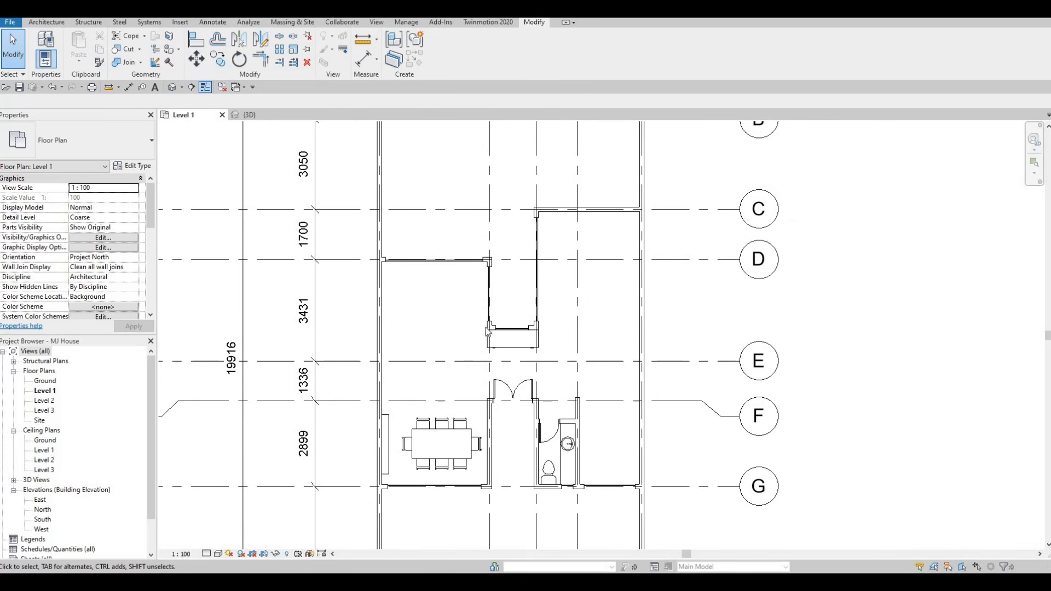
scroll(479, 331, "down", 1)
middle_click_drag(500, 324, 530, 262)
left_click(256, 116)
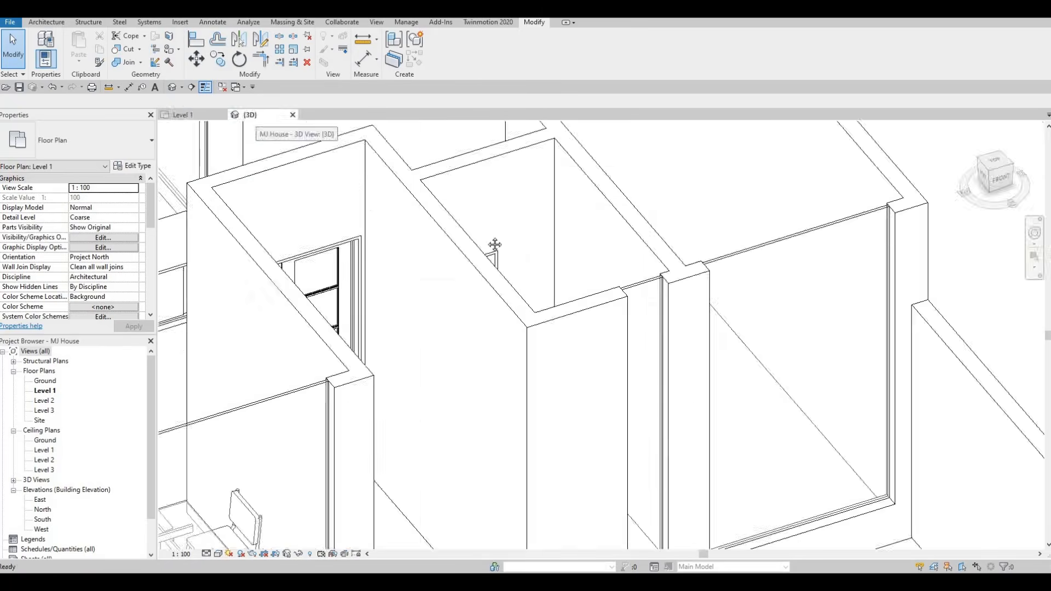
scroll(460, 312, "down", 3)
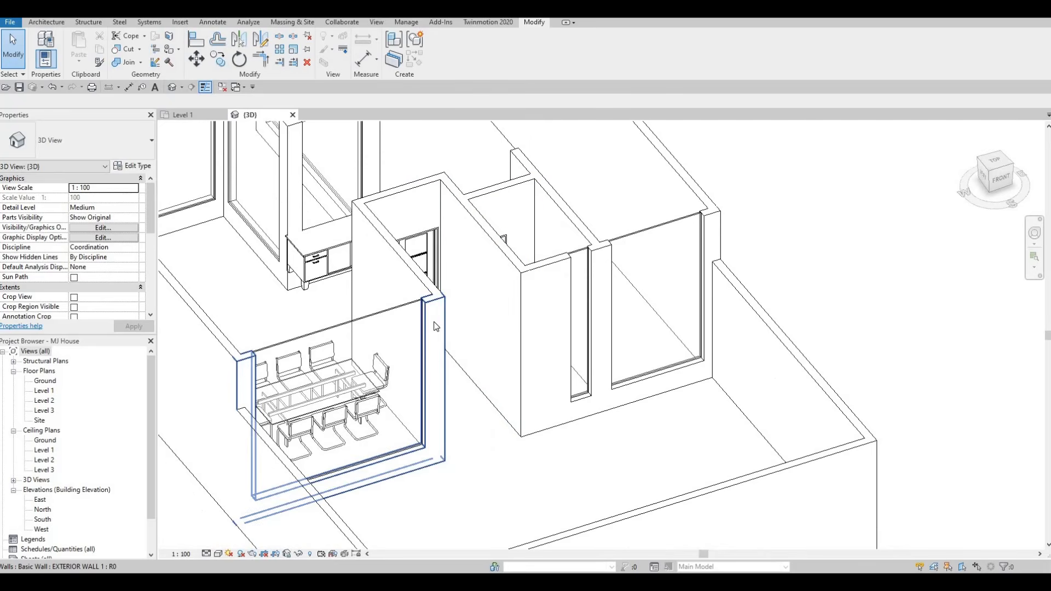
scroll(436, 327, "up", 2)
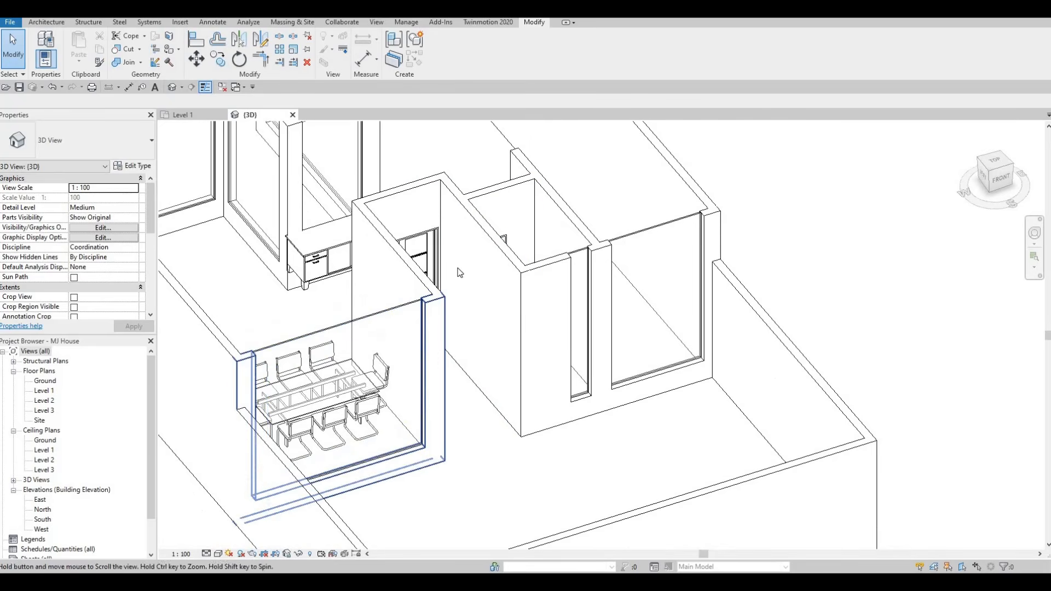
Step: Lower the top of the dining room's curtain wall to a top offset of about -527 mm from Level 2
middle_click_drag(380, 322, 459, 271)
left_click(420, 276)
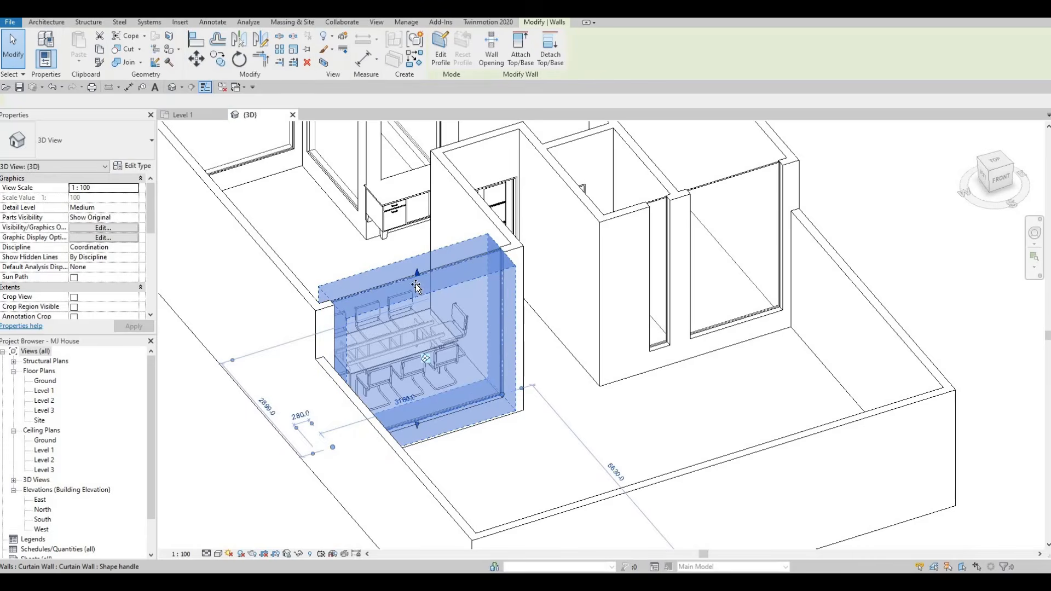
left_click_drag(412, 304, 413, 303)
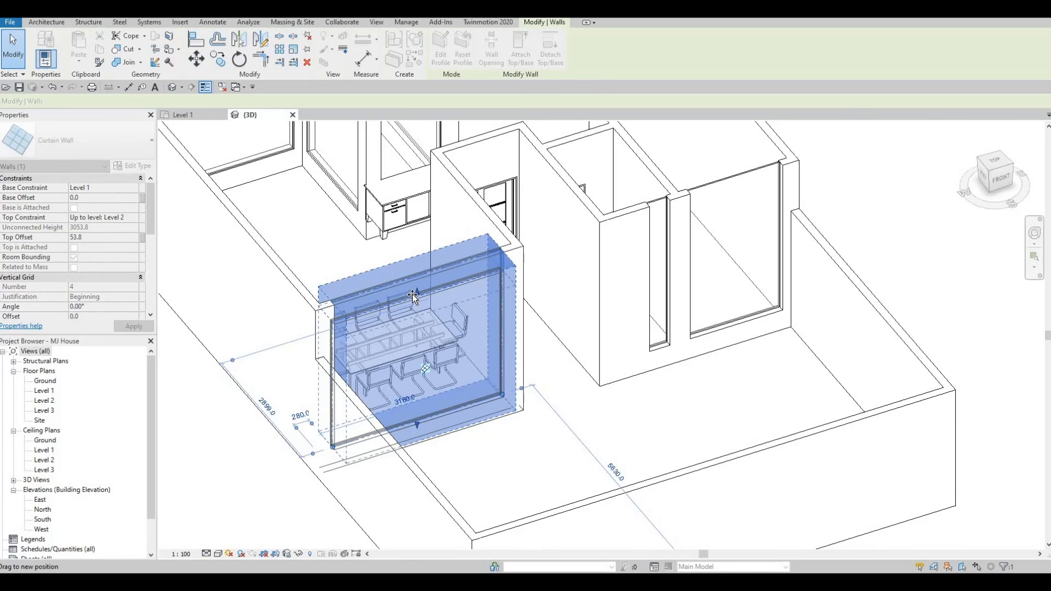
left_click_drag(411, 304, 412, 305)
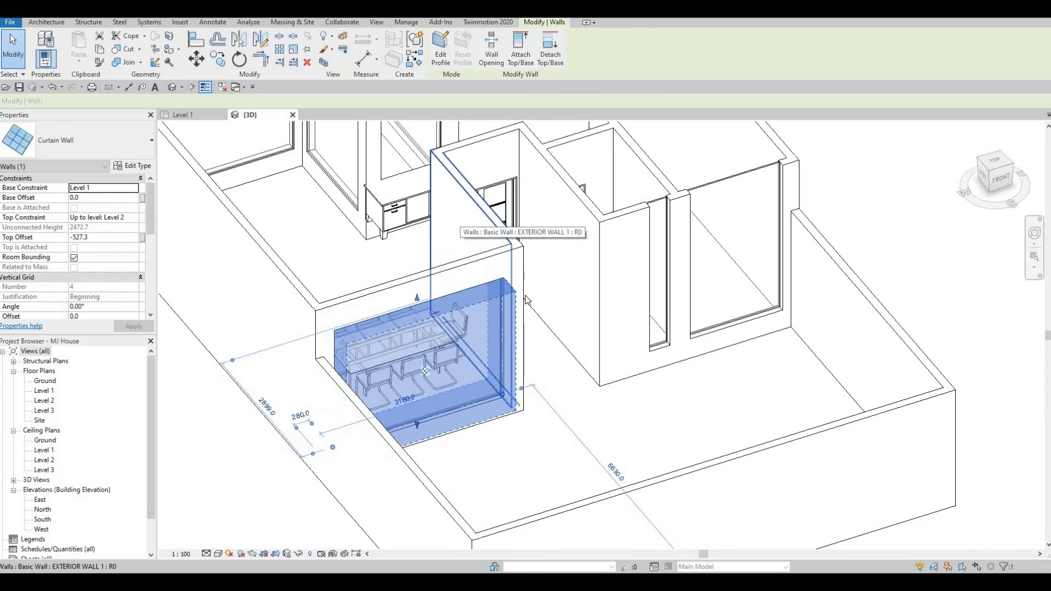
left_click(570, 323)
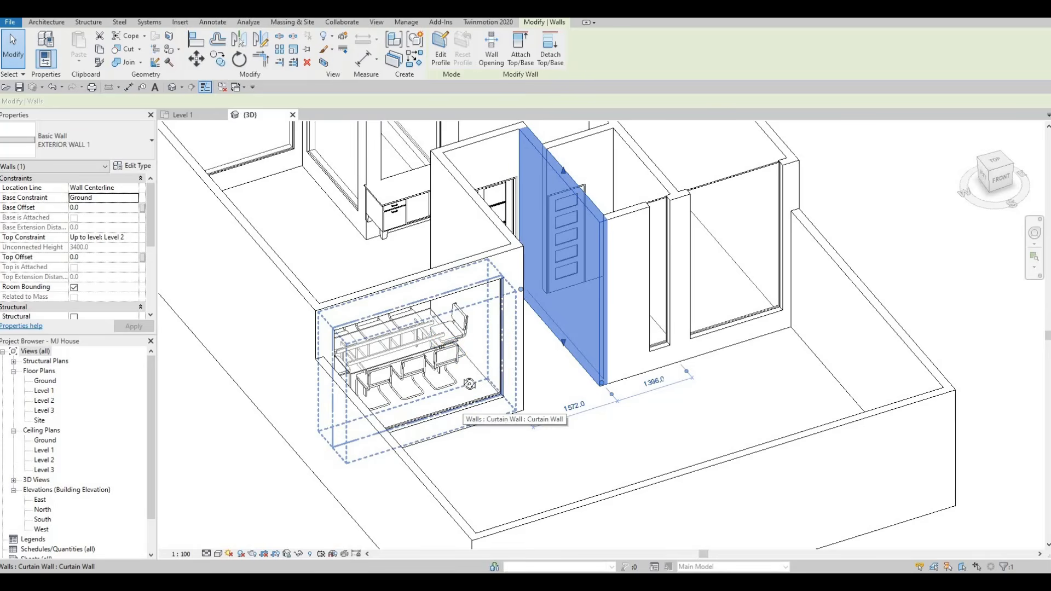
middle_click_drag(464, 379, 463, 187, "shift")
scroll(463, 193, "up", 1)
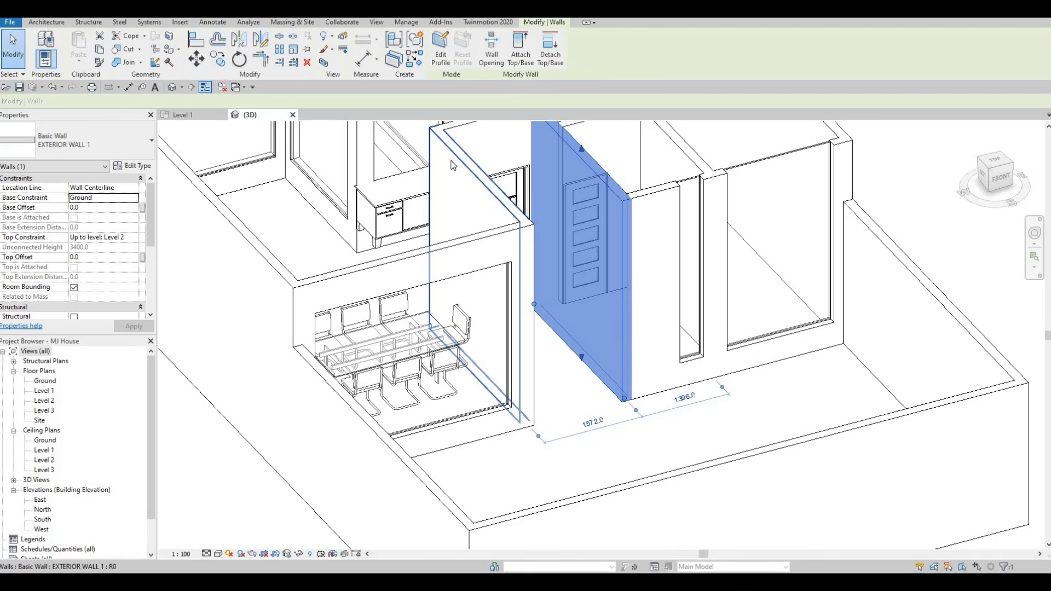
key("F1")
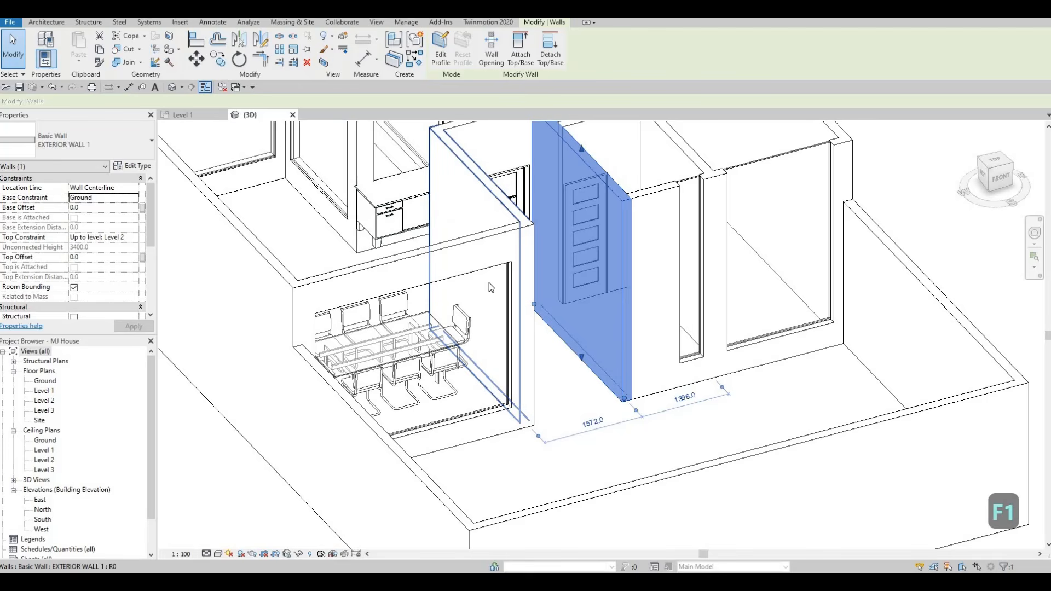
Step: Set the top offset of the curtain wall in front of the dining table to -600
left_click(460, 286)
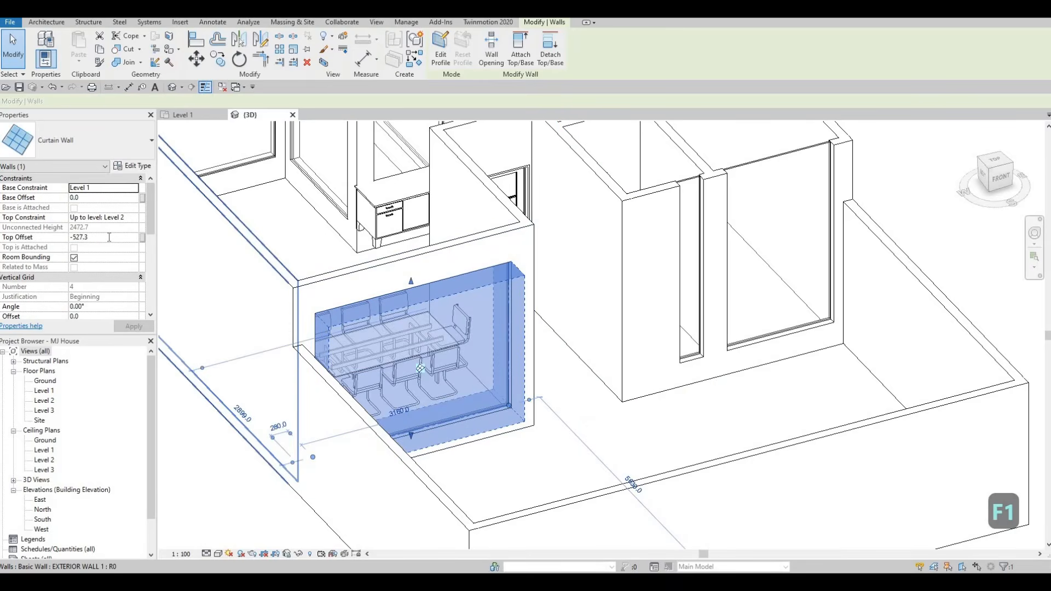
left_click(109, 237)
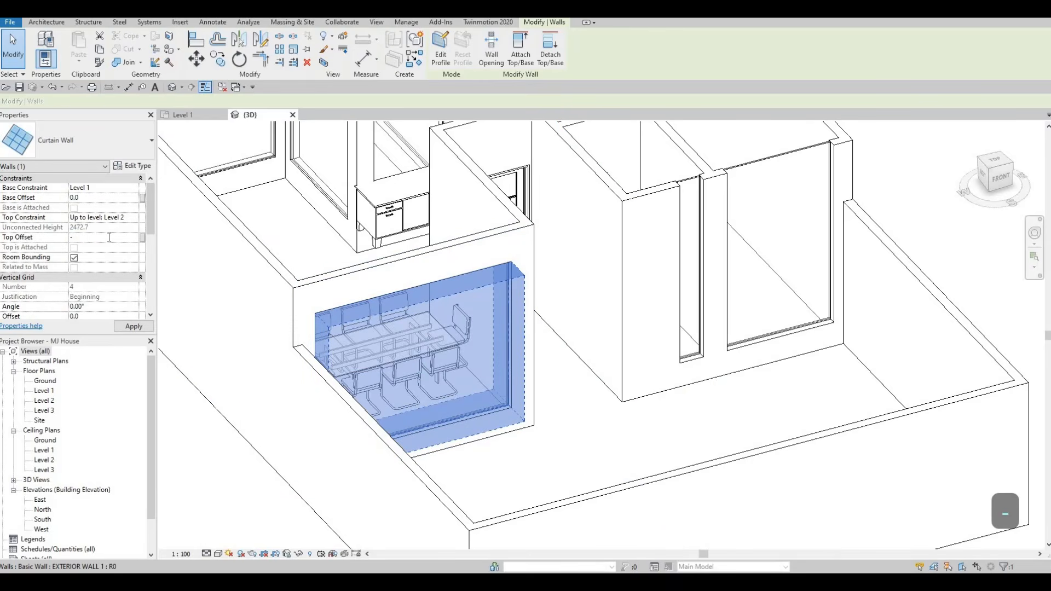
type("-600")
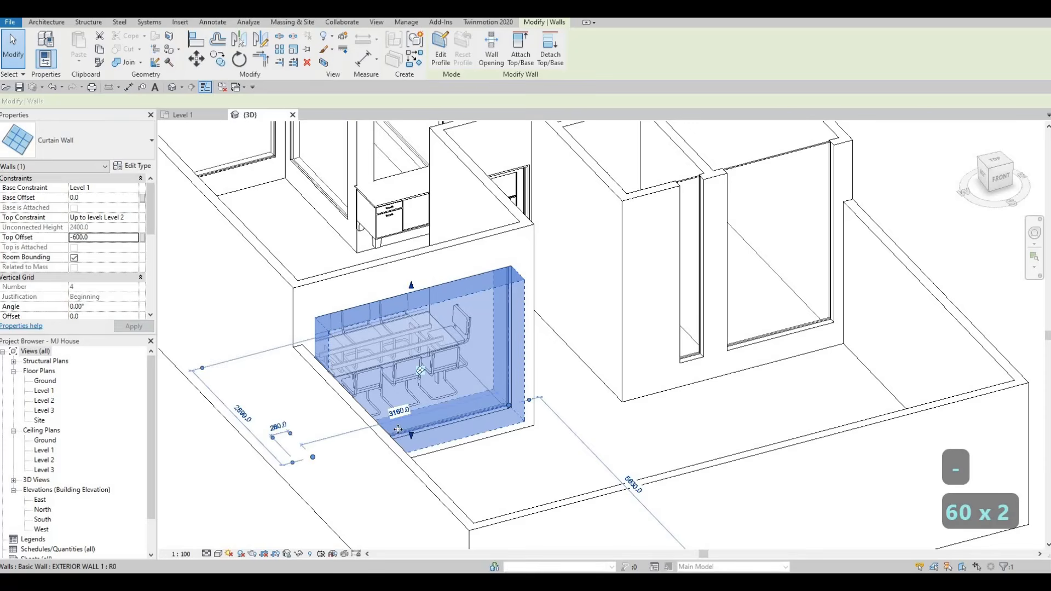
Step: Raise the base of the dining area curtain wall and set its base offset to 250
left_click_drag(412, 434, 412, 419)
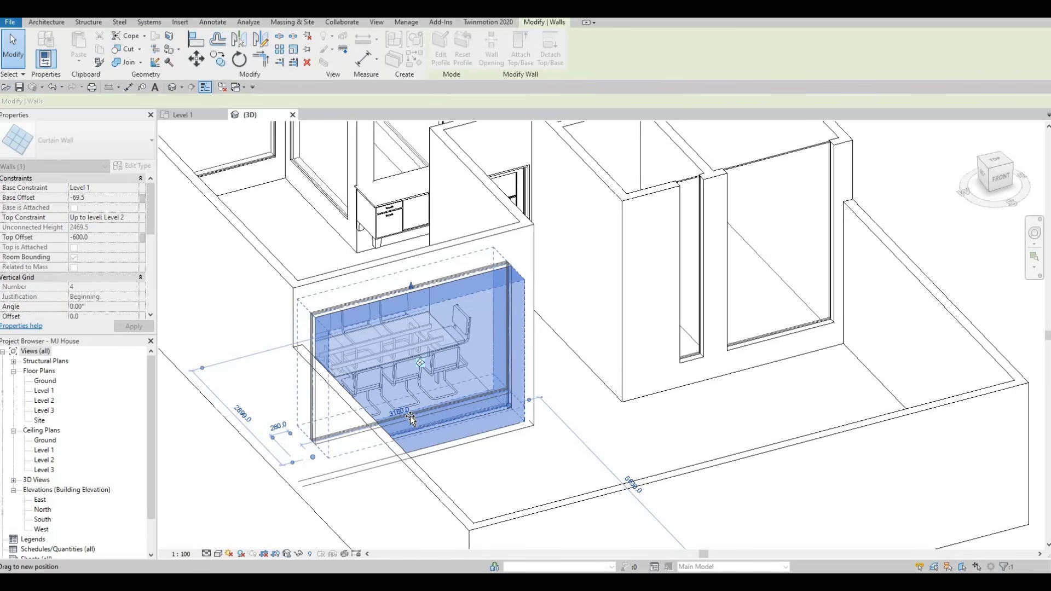
left_click_drag(152, 305, 151, 303)
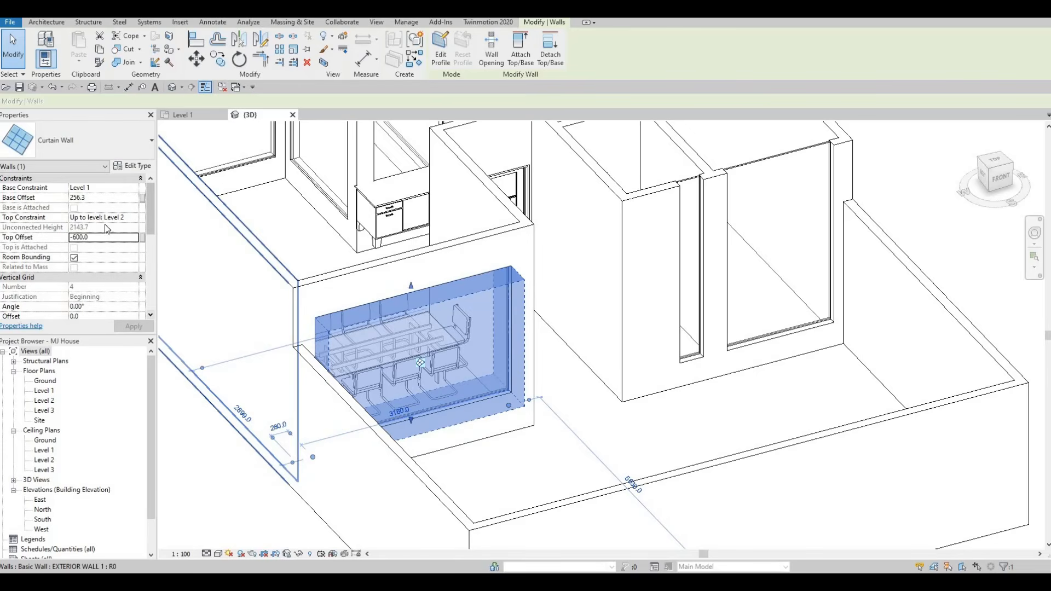
left_click(102, 199)
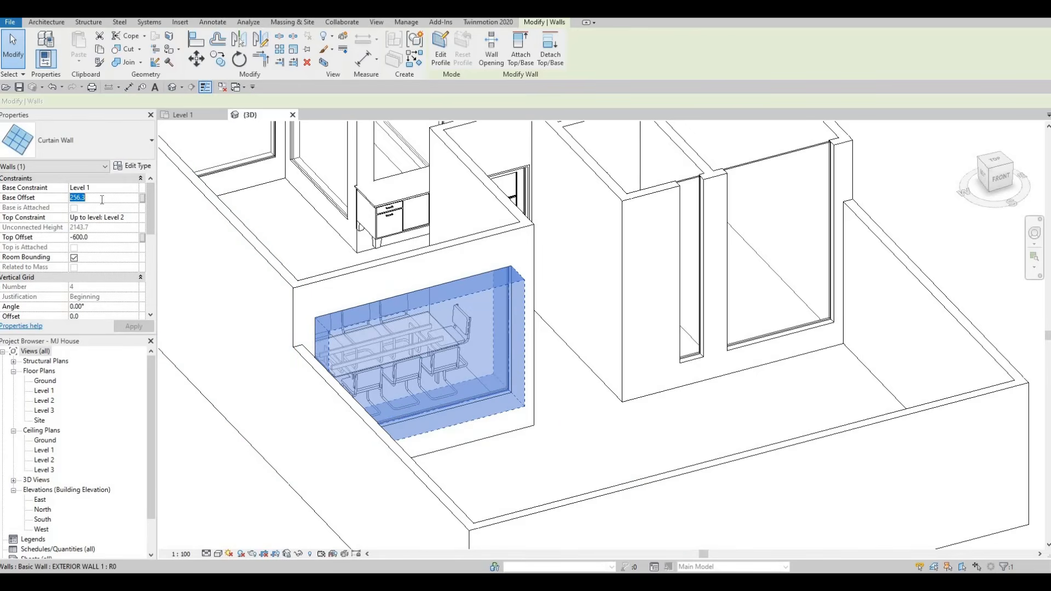
type("250")
key("Return")
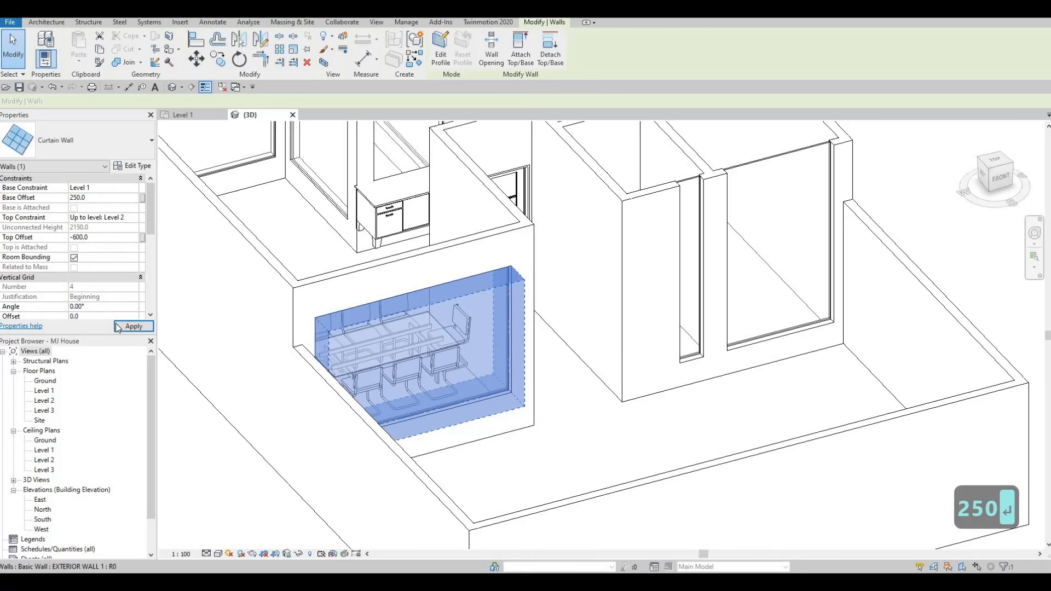
key("Escape")
key("Escape")
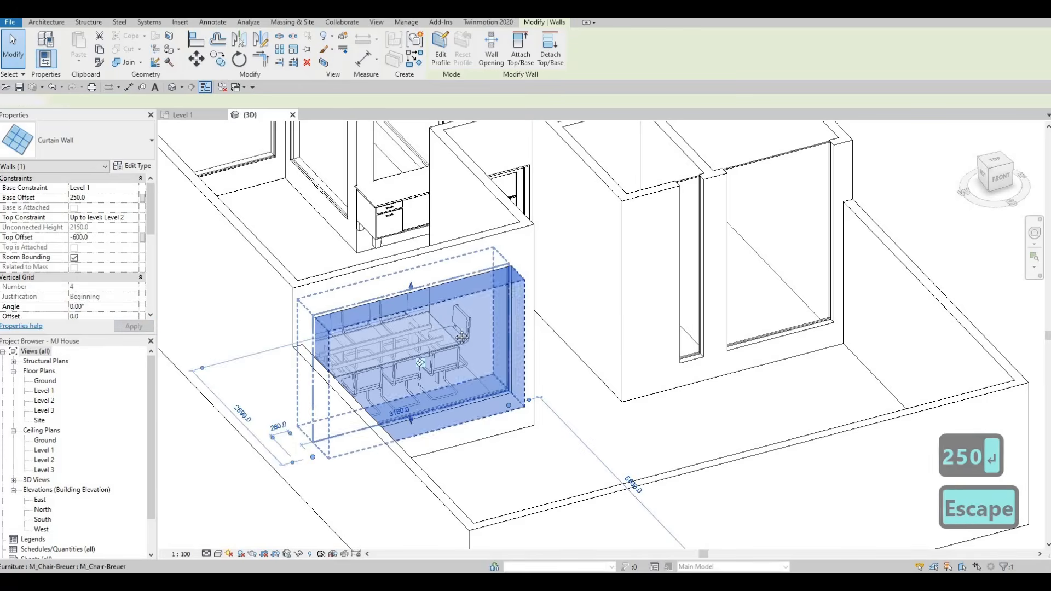
Step: Align the tops of the narrow and wide front curtain walls with the top of the dining area curtain wall
scroll(315, 296, "down", 1)
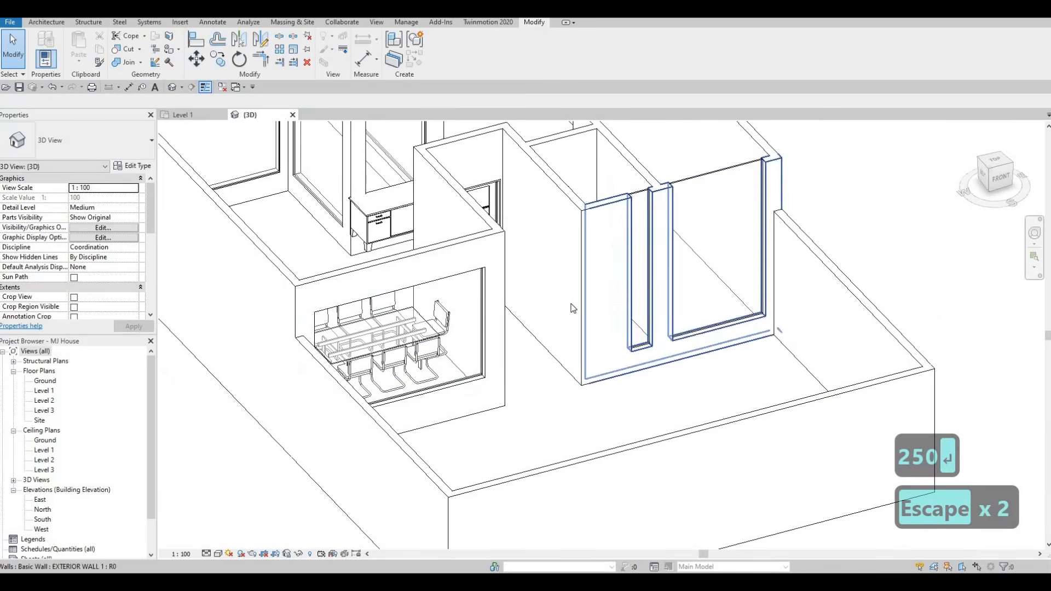
middle_click_drag(587, 249, 577, 284)
scroll(548, 301, "down", 2)
middle_click_drag(517, 318, 537, 291)
key("Escape")
key("Escape")
key("Escape")
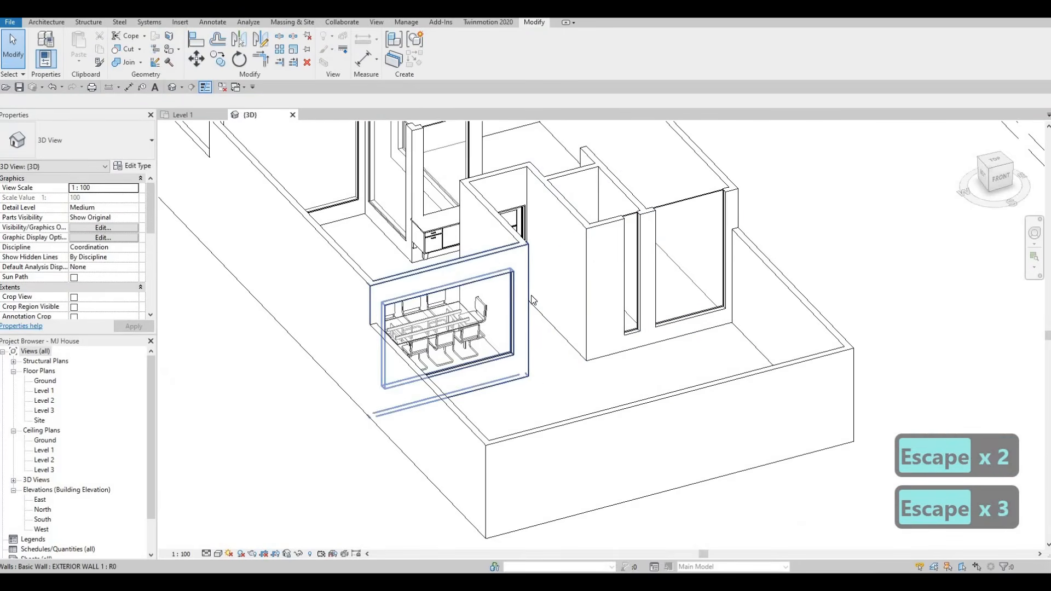
key("a")
key("l")
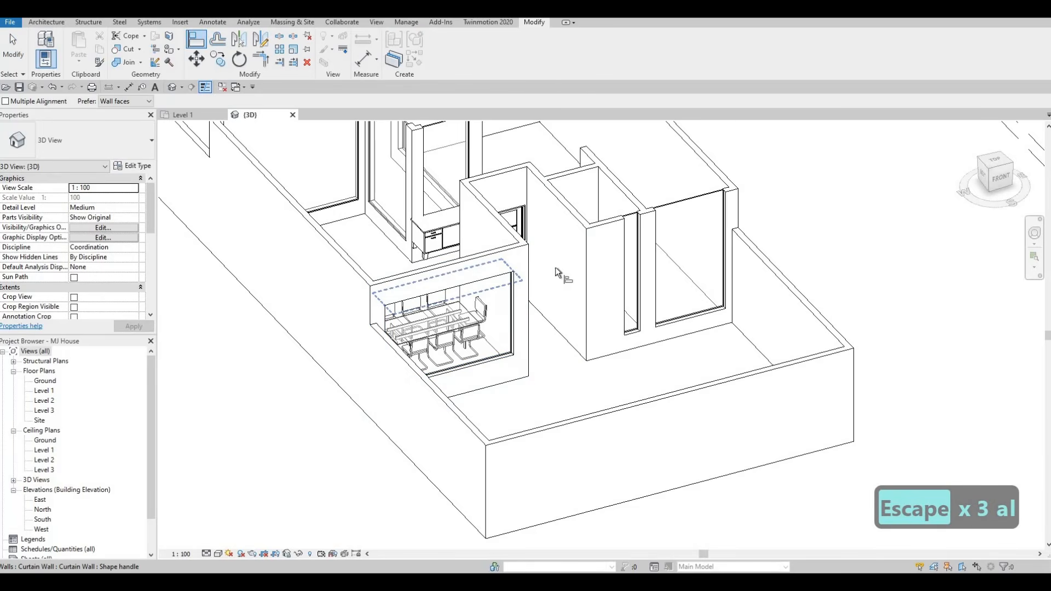
left_click(474, 289)
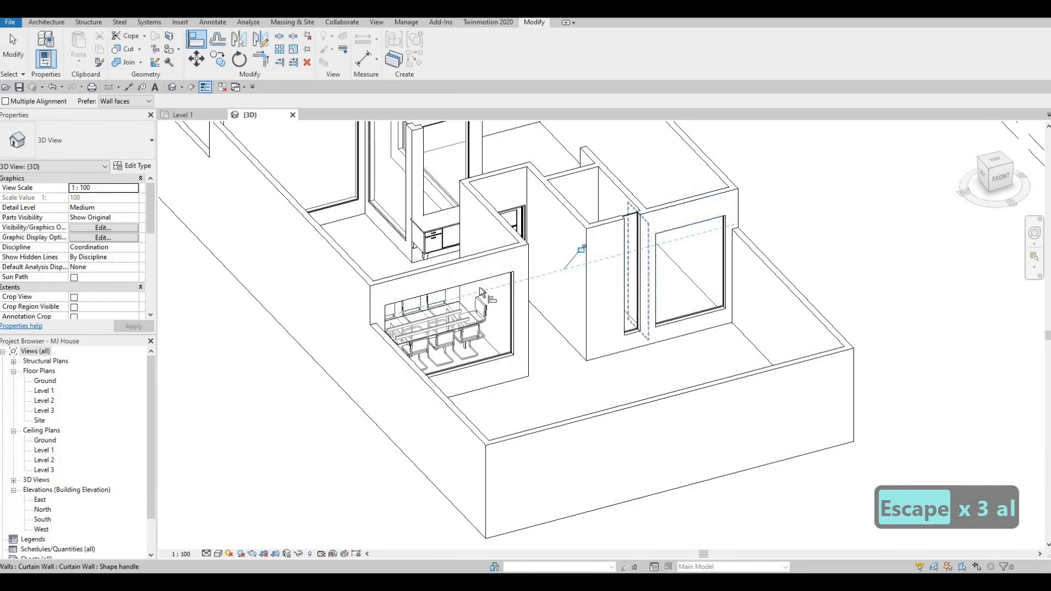
left_click(686, 236)
Step: Align the tops of the remaining curtain walls around the rear recess with the same top height
middle_click_drag(389, 104, 485, 296)
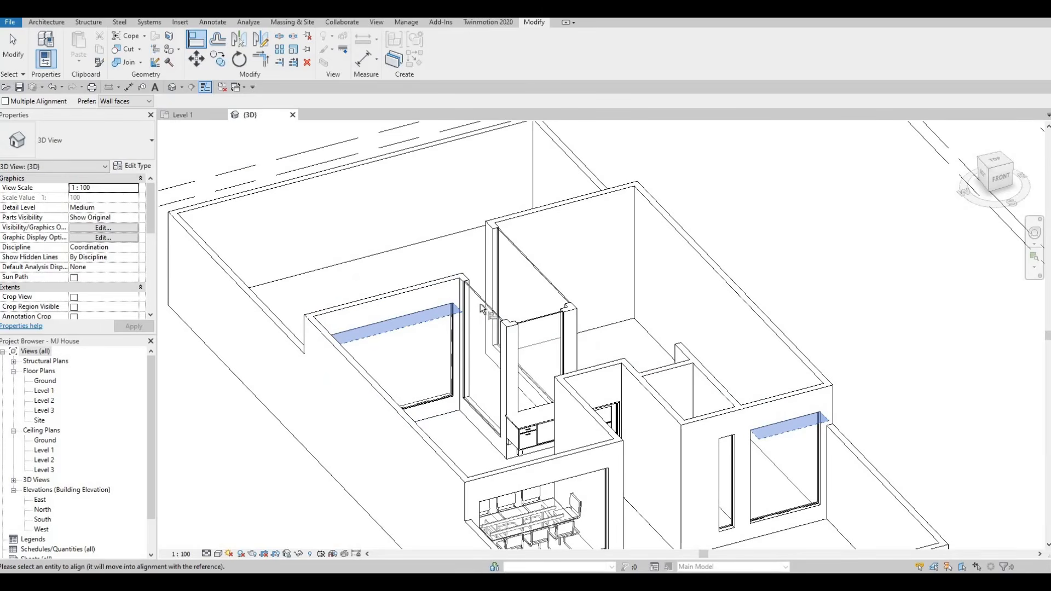
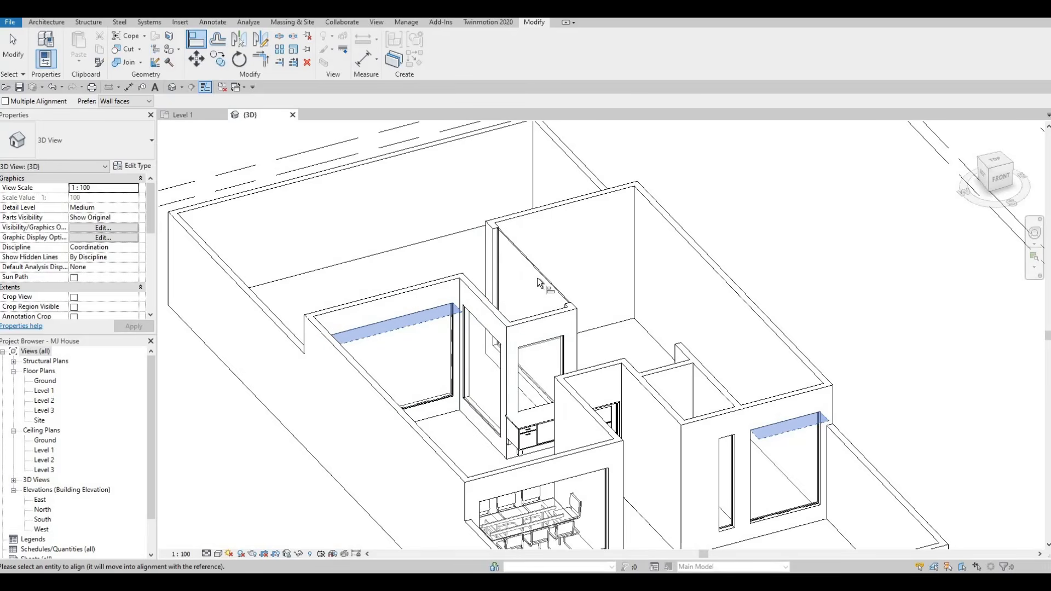
scroll(478, 312, "down", 1)
key("Escape")
key("Escape")
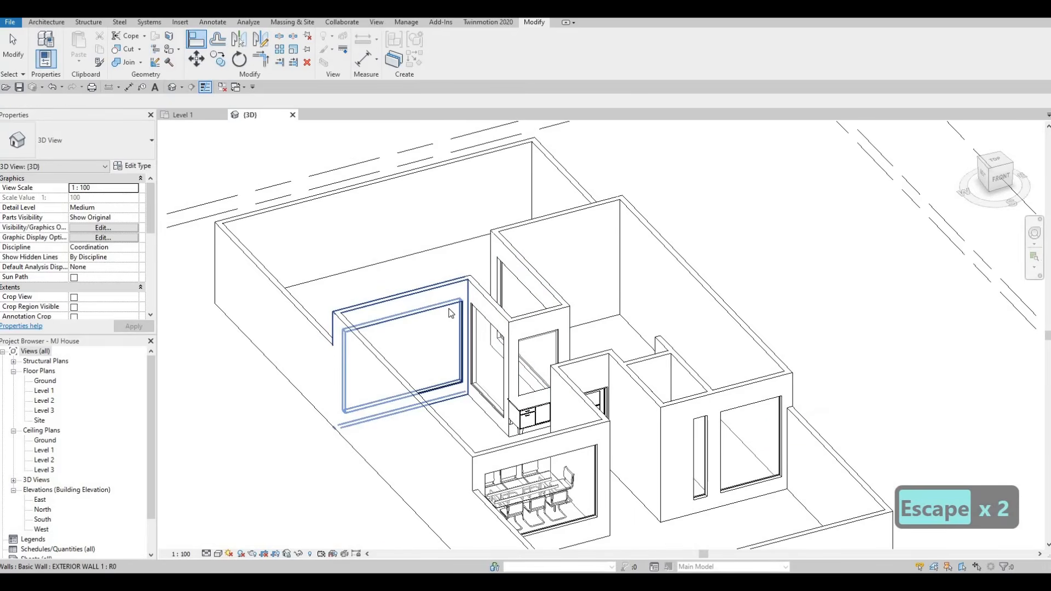
key("Escape")
Step: Examine the constraints of the large curtain wall behind the dining area and check the other window openings
left_click(449, 314)
left_click(449, 315)
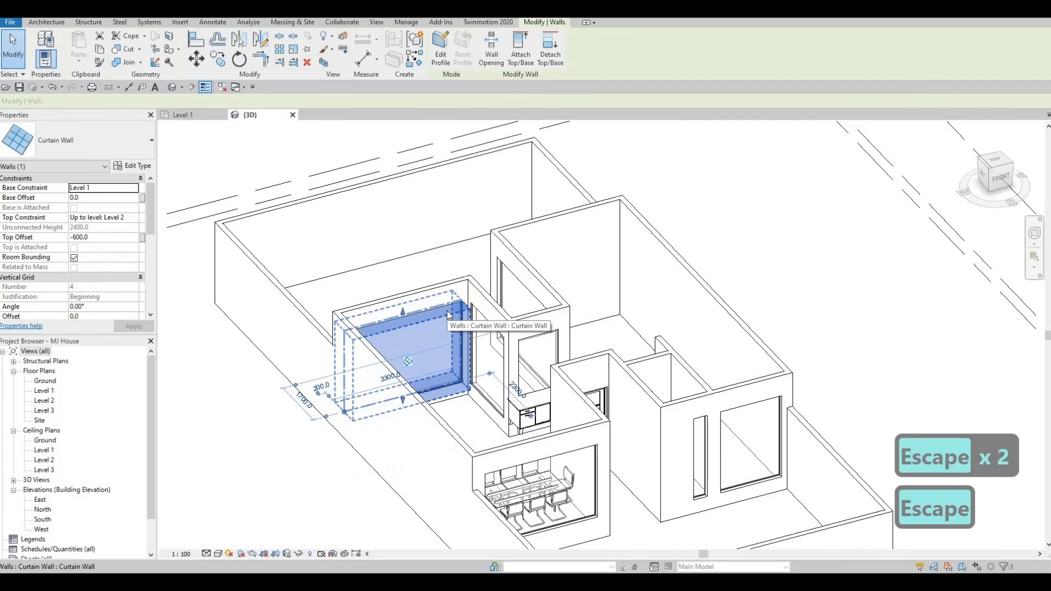
scroll(466, 296, "up", 5)
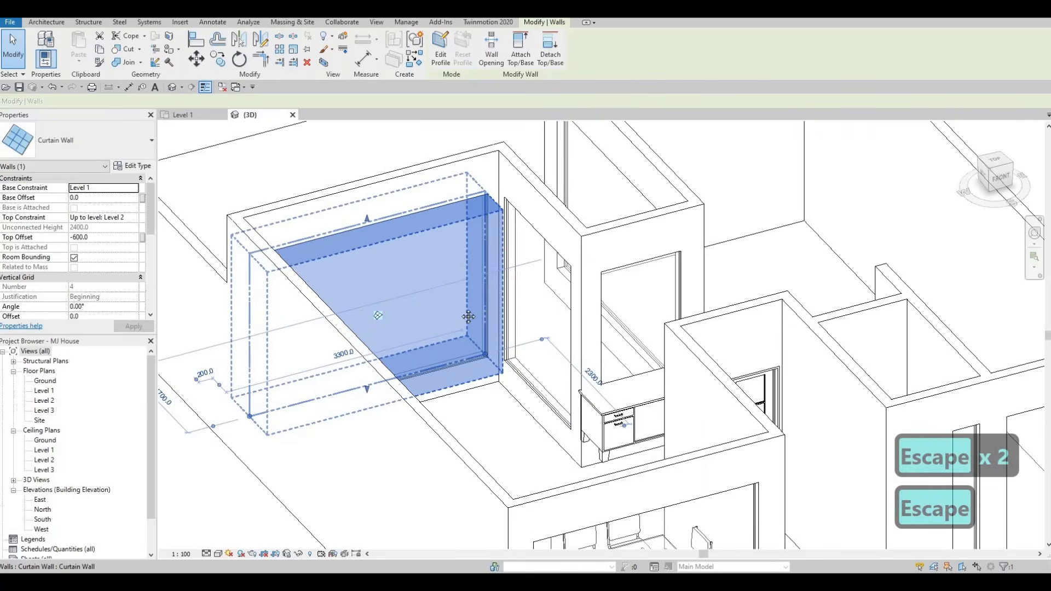
scroll(479, 324, "down", 2)
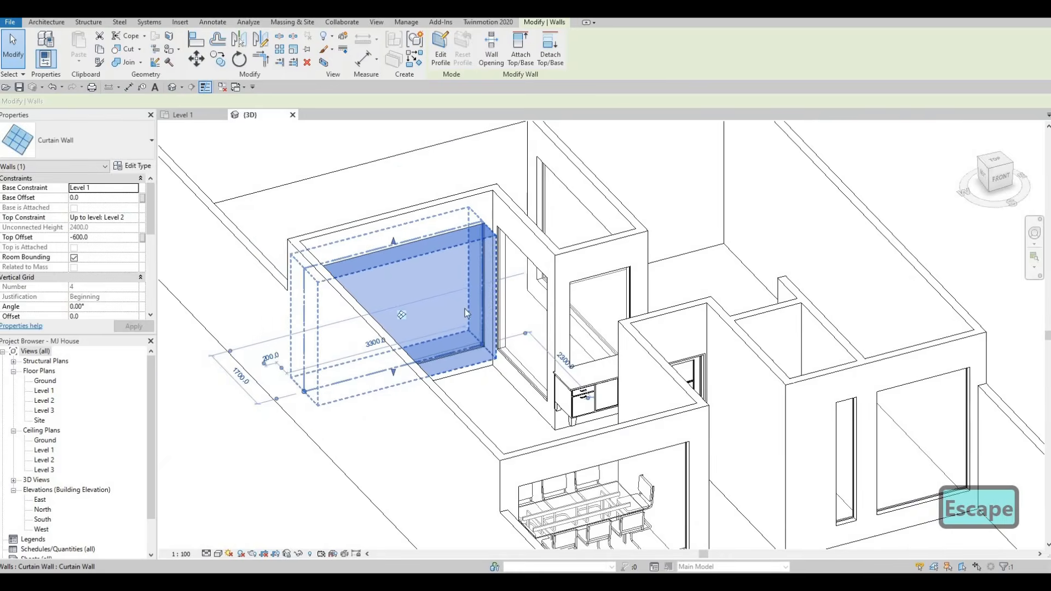
scroll(471, 307, "up", 1)
key("Escape")
scroll(515, 263, "down", 2)
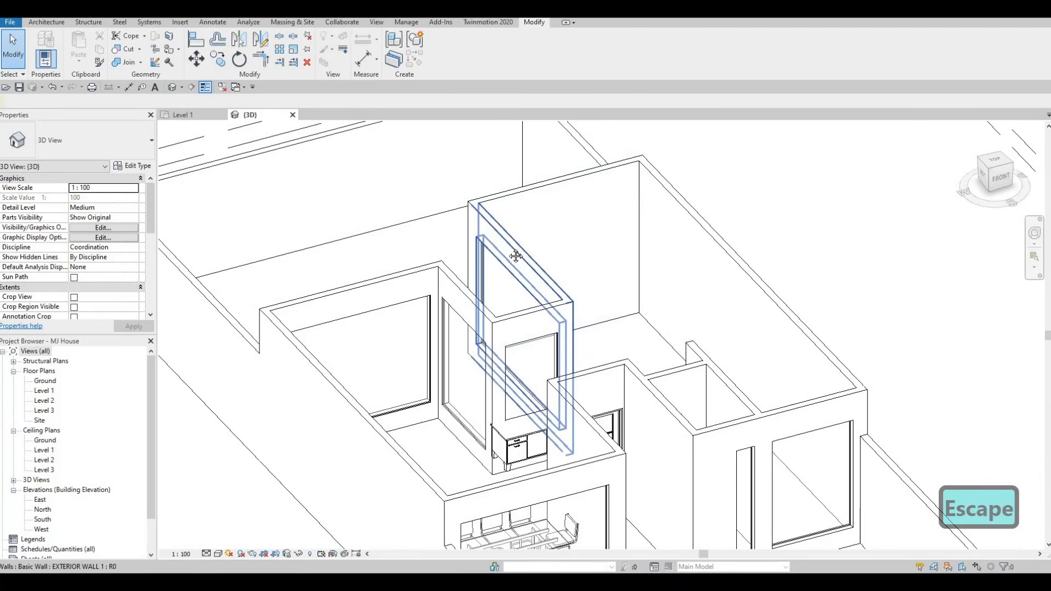
scroll(520, 306, "down", 2)
key("Escape")
scroll(513, 351, "up", 1)
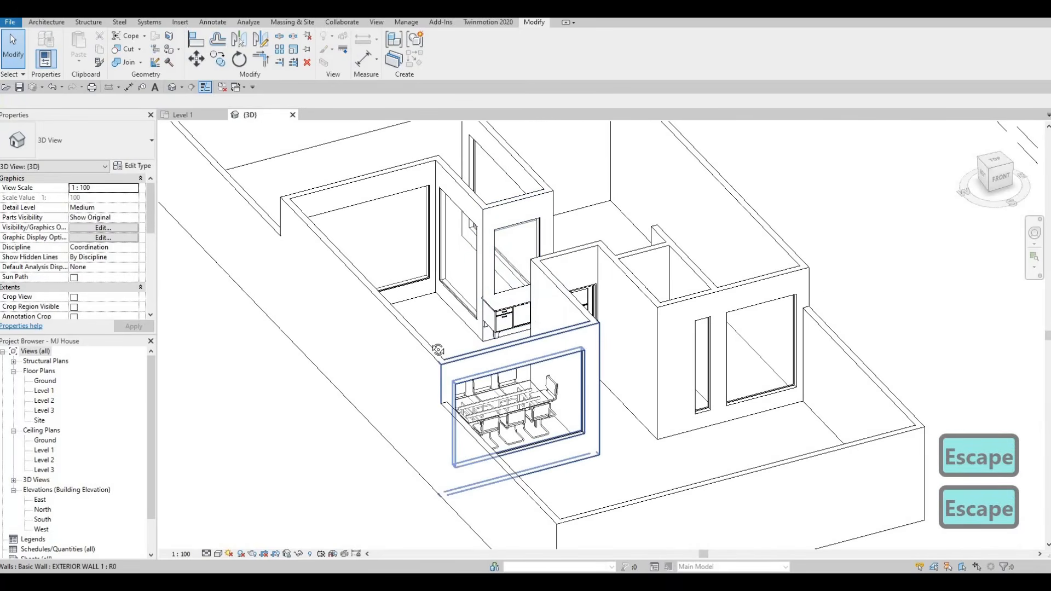
Step: Raise the bottom of the narrow front curtain wall to a base offset of about 1125
middle_click_drag(482, 351, 630, 383, "shift")
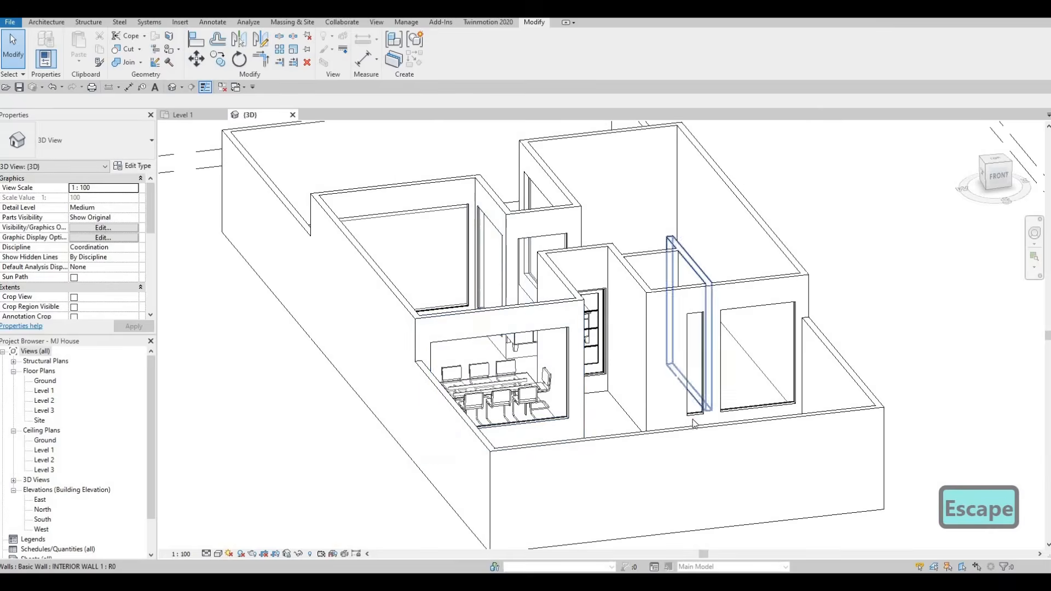
scroll(682, 397, "up", 3)
middle_click_drag(682, 405, 699, 438, "shift")
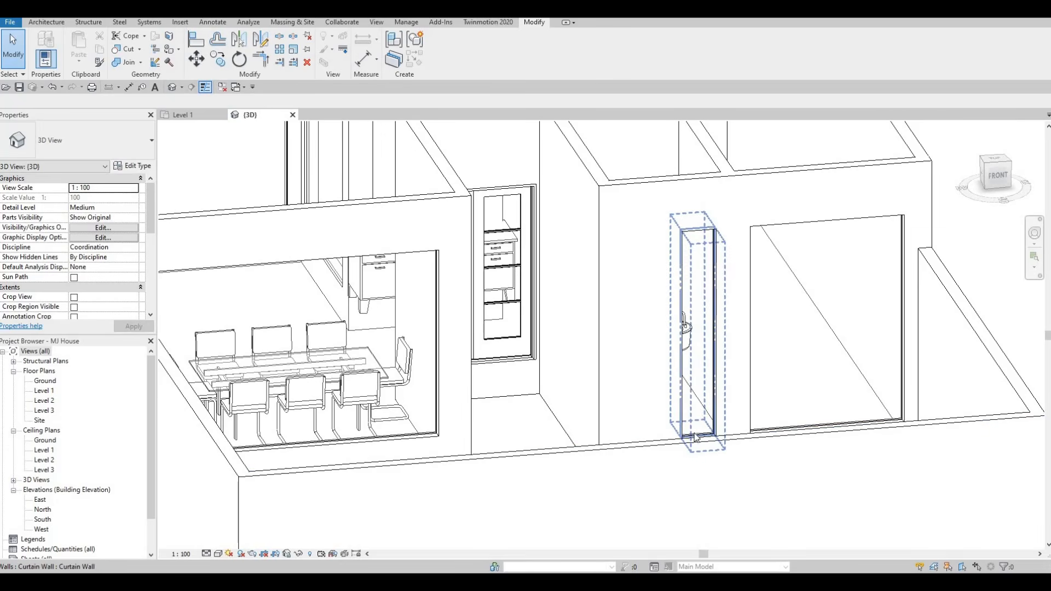
left_click(696, 432)
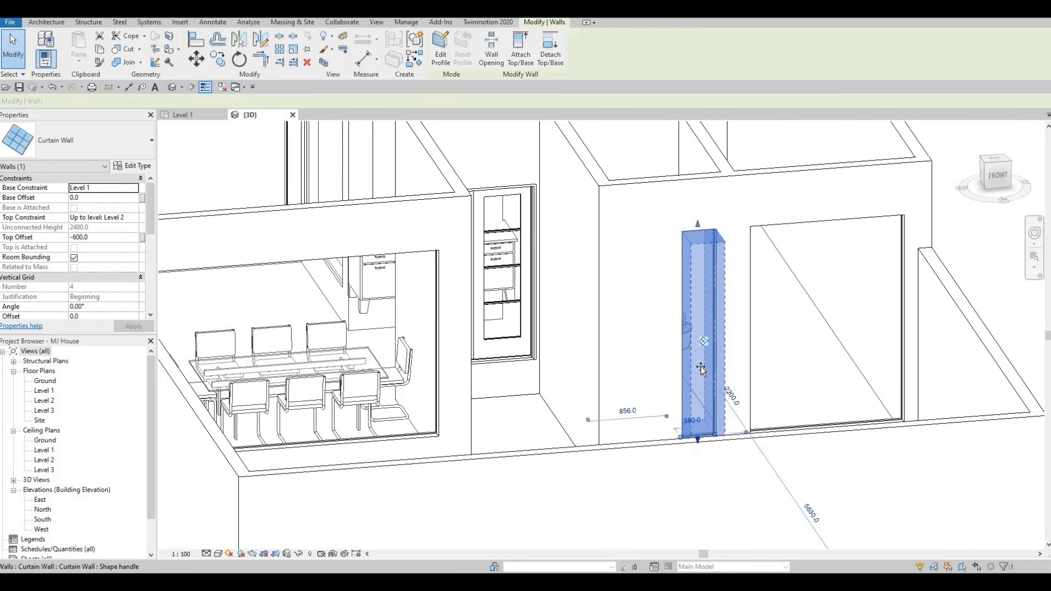
left_click_drag(702, 370, 704, 341)
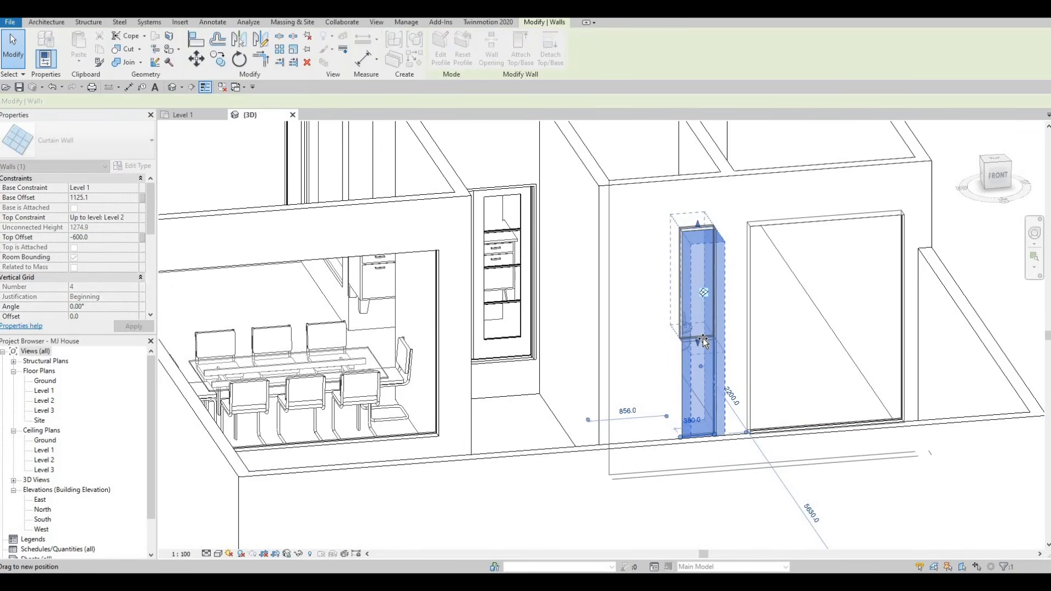
middle_click_drag(655, 379, 719, 312, "shift")
key("Escape")
Step: Align the bottom of the wide front curtain wall with the bottom of the dining area curtain wall
middle_click_drag(716, 392, 535, 399, "shift")
left_click(530, 404)
key("a")
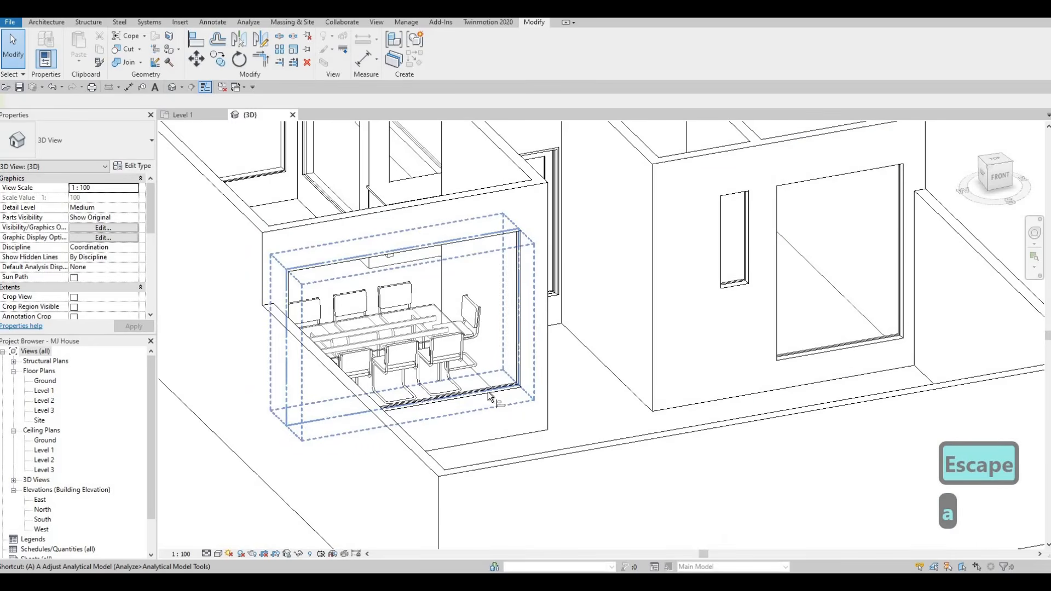
key("l")
left_click(814, 358)
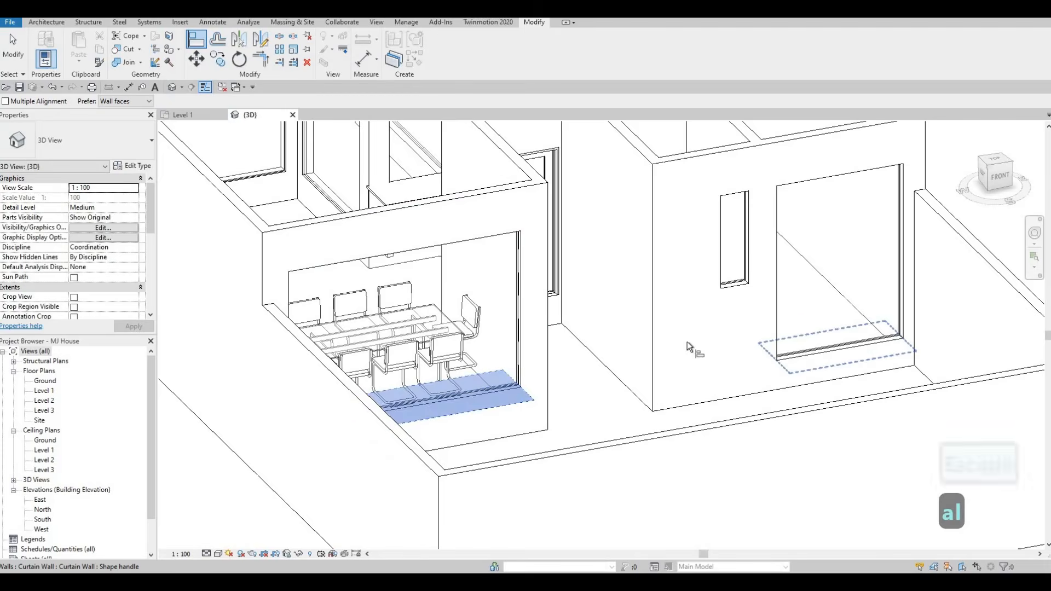
scroll(694, 350, "down", 1)
middle_click_drag(694, 353, 799, 432, "shift")
scroll(799, 422, "down", 1)
middle_click_drag(392, 259, 328, 235, "shift")
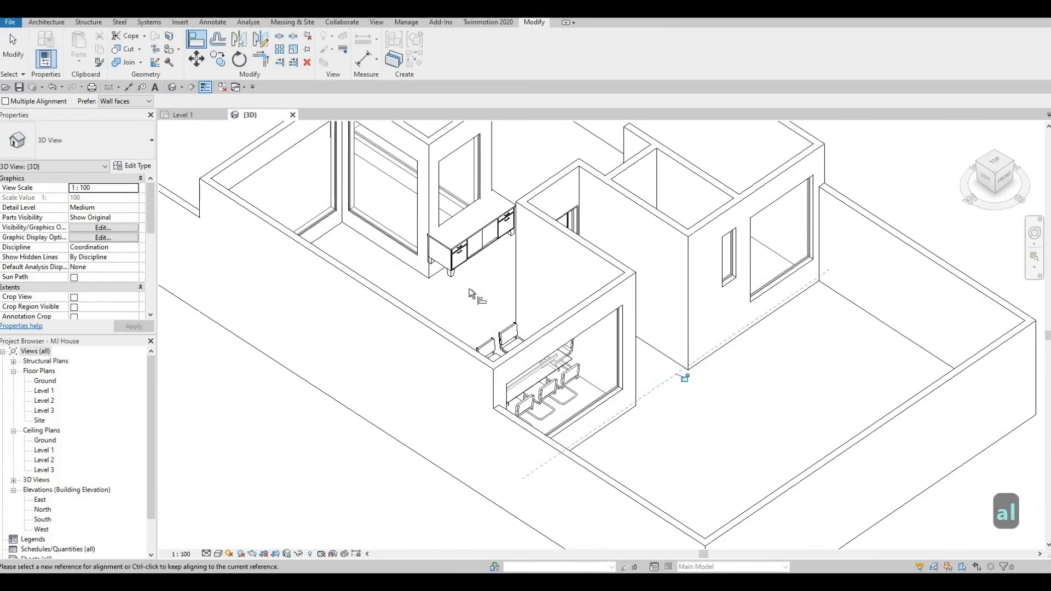
left_click(585, 410)
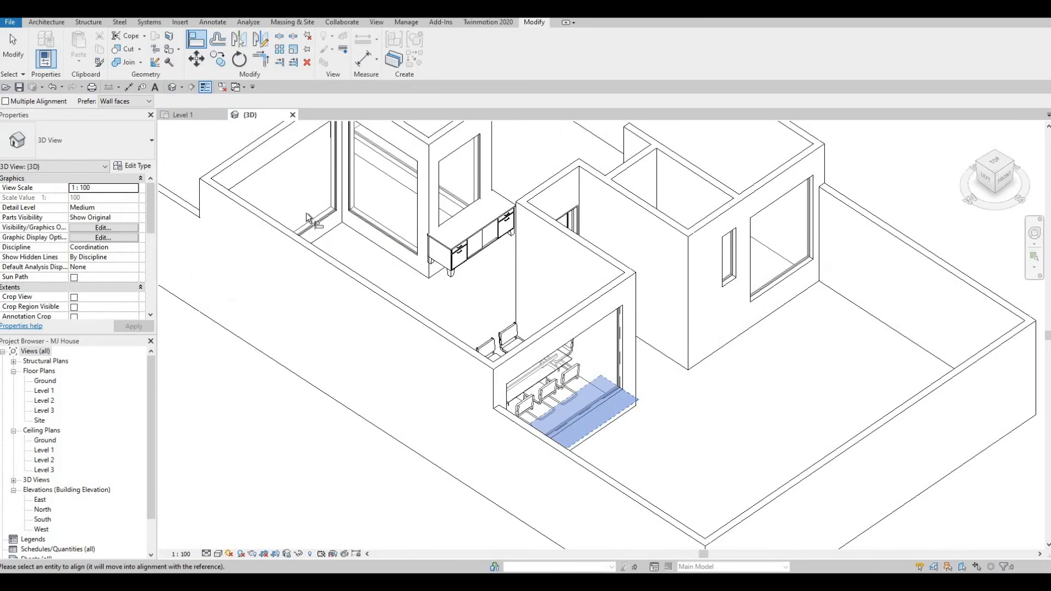
left_click(315, 217)
left_click(583, 398)
key("Escape")
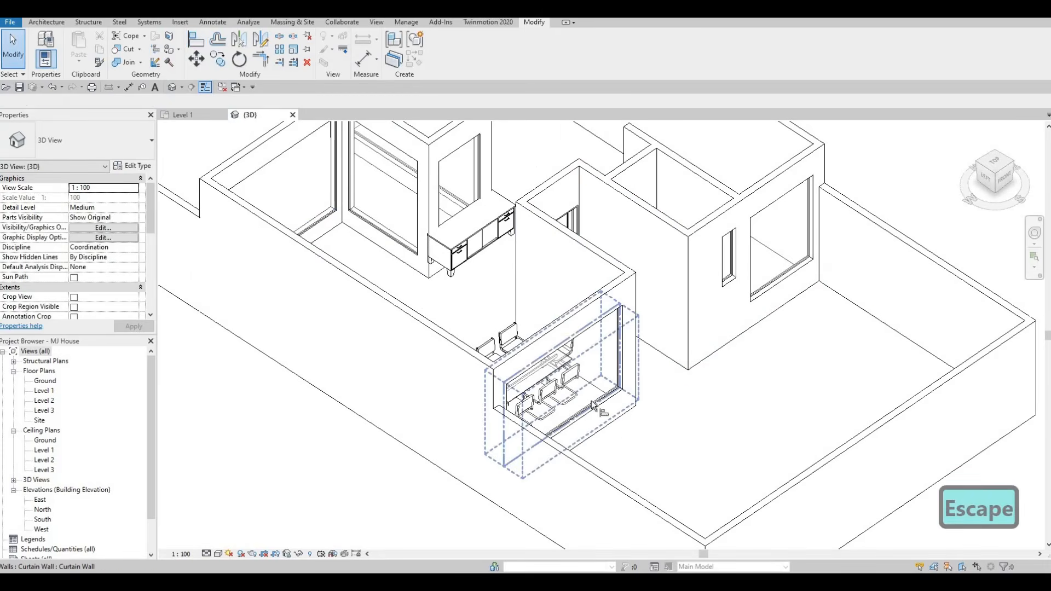
Step: Align the bottom of the large curtain wall behind the dining area with the bottom of the dining area curtain wall
key("a")
key("l")
left_click(598, 406)
left_click(305, 228)
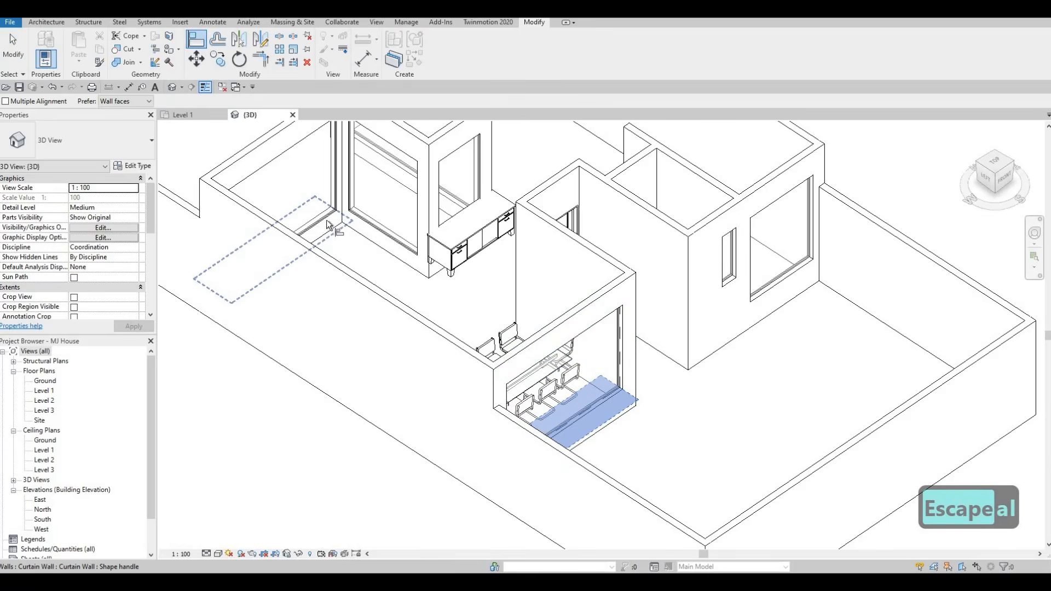
Step: Align the bottoms of the remaining curtain walls around the recess near the credenza with the bottom of the dining area curtain wall
left_click(316, 214)
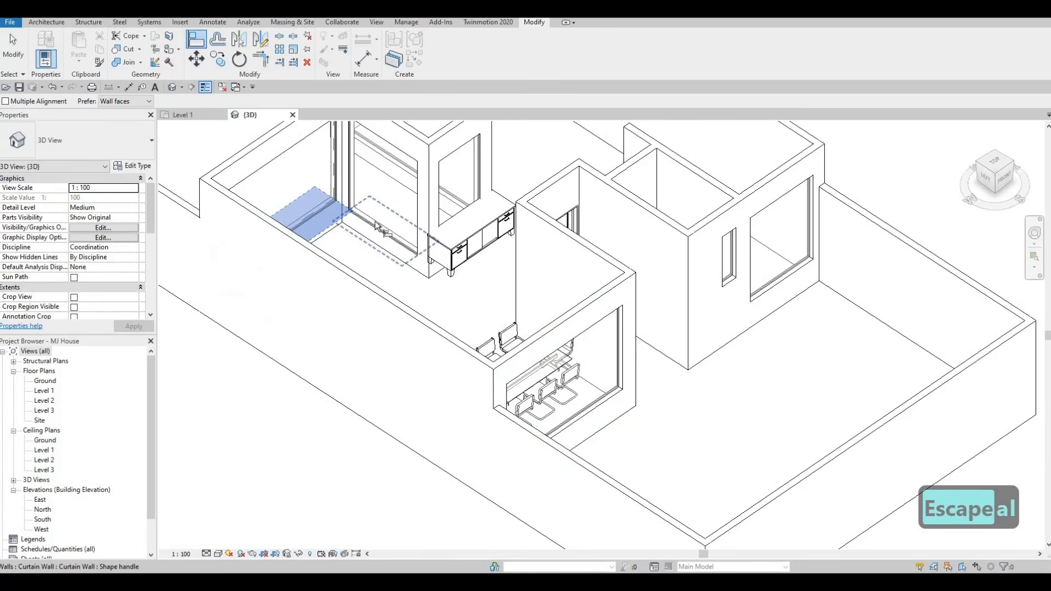
middle_click_drag(392, 176, 479, 320, "shift")
left_click(487, 292)
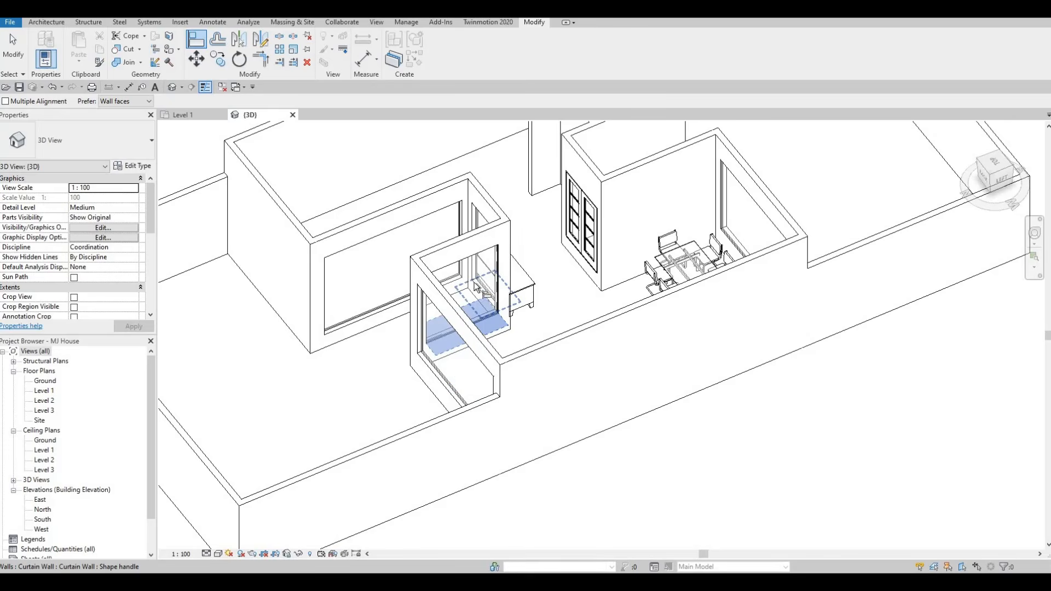
scroll(477, 289, "up", 5)
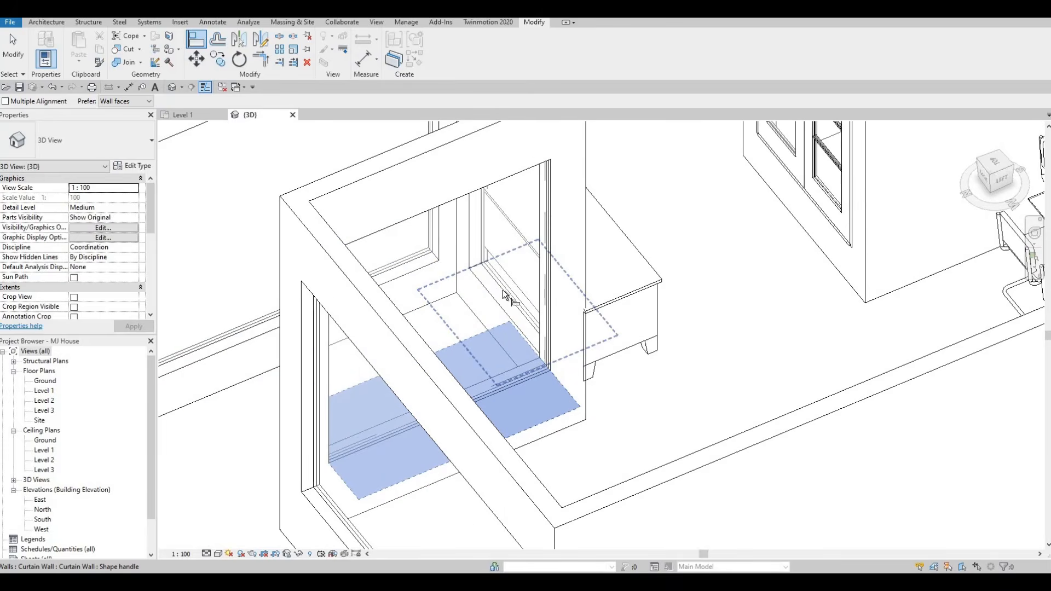
left_click(502, 291)
middle_click_drag(439, 280, 478, 292, "shift")
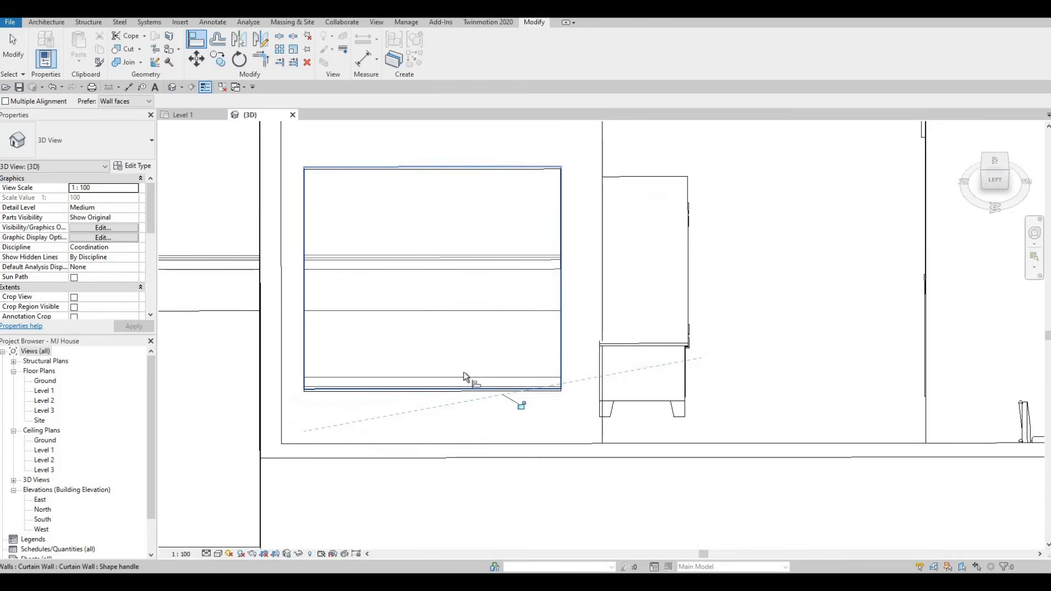
left_click(467, 376)
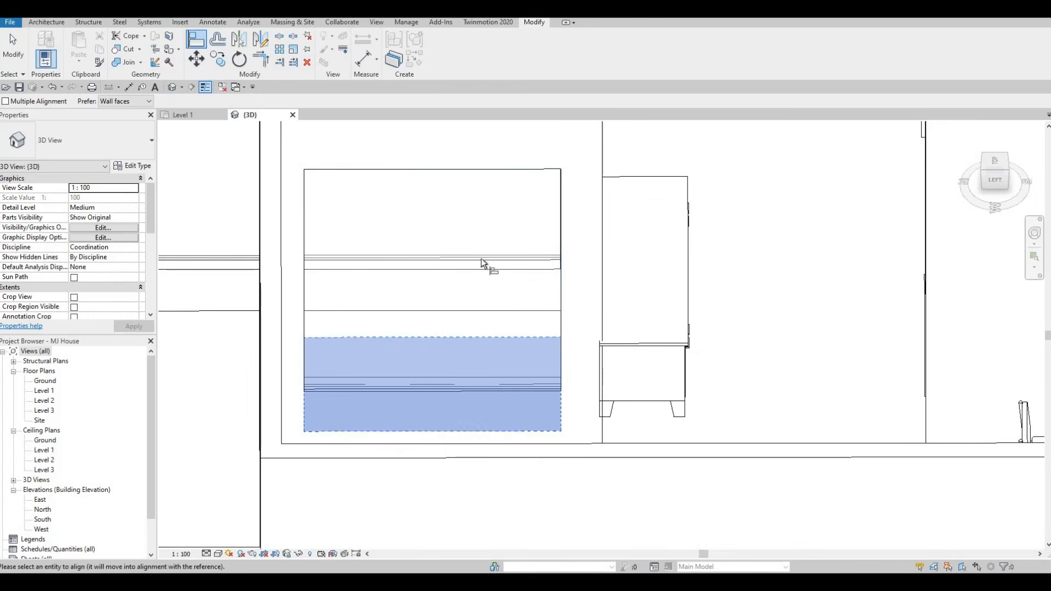
left_click(485, 264)
Step: Examine the aligned curtain walls, the credenza and the dining area window from several sides of the house
scroll(519, 277, "down", 4)
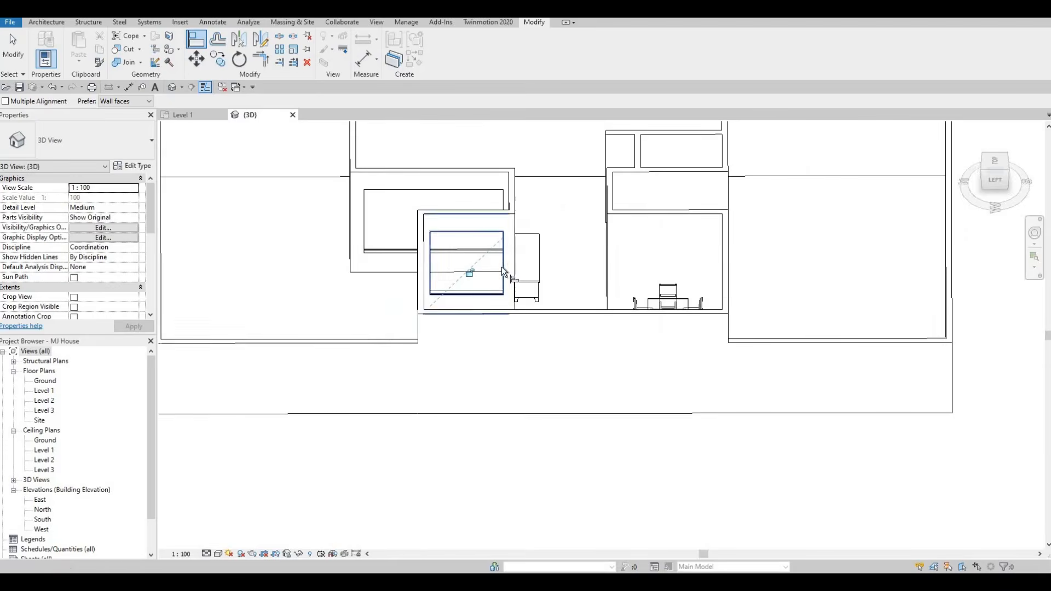
middle_click_drag(505, 273, 500, 319, "shift")
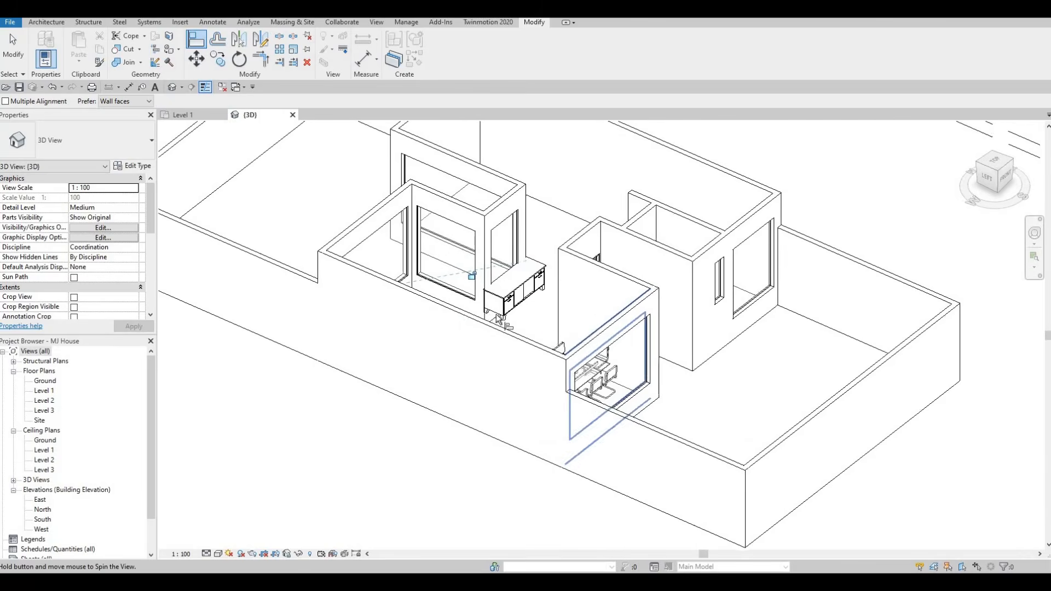
scroll(499, 320, "up", 5)
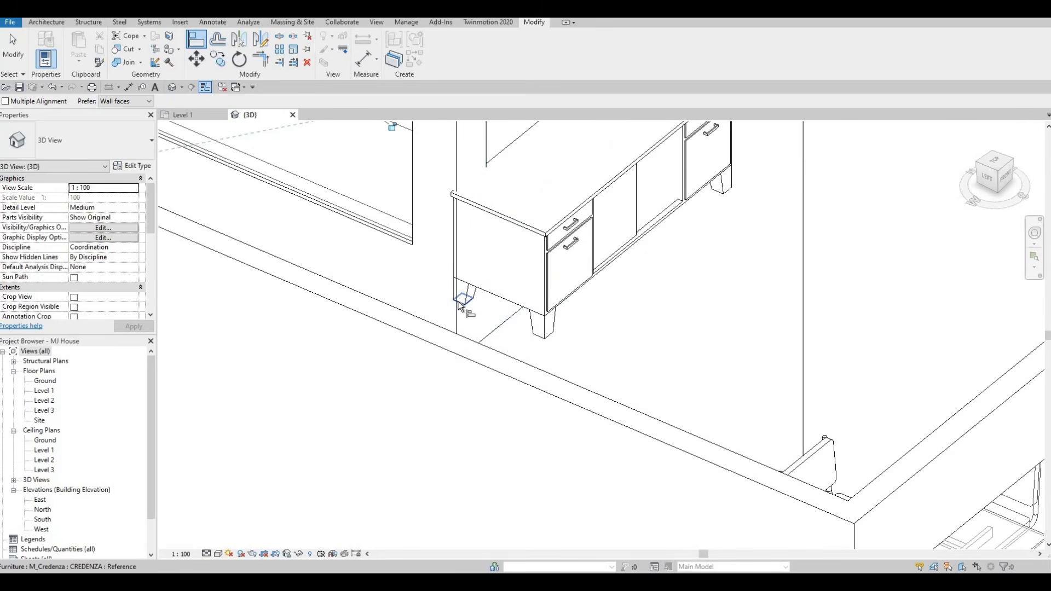
scroll(460, 306, "down", 1)
scroll(451, 330, "down", 5)
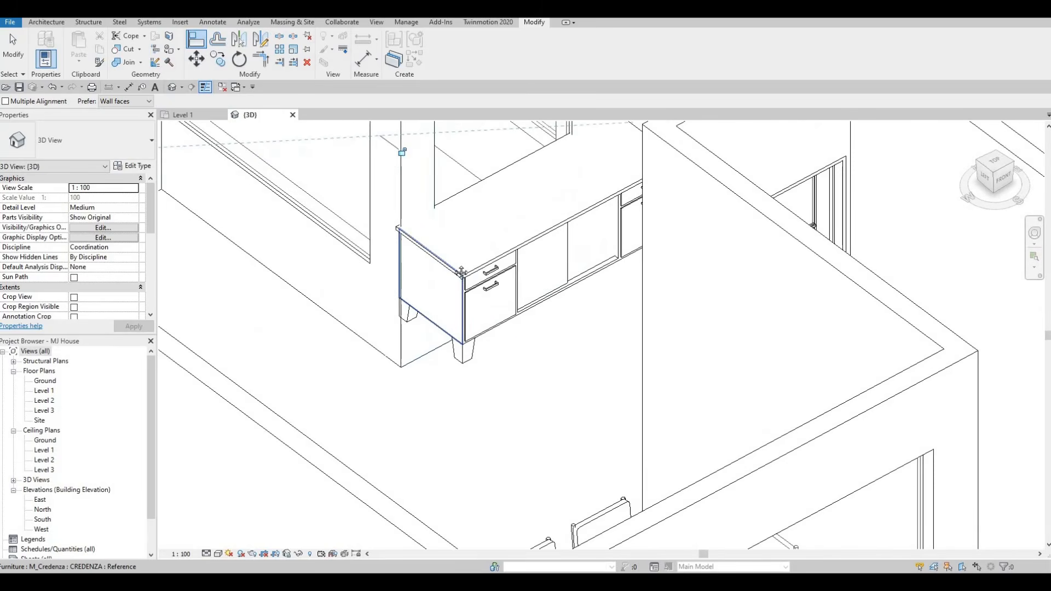
middle_click_drag(466, 286, 541, 264, "shift")
scroll(541, 273, "down", 4)
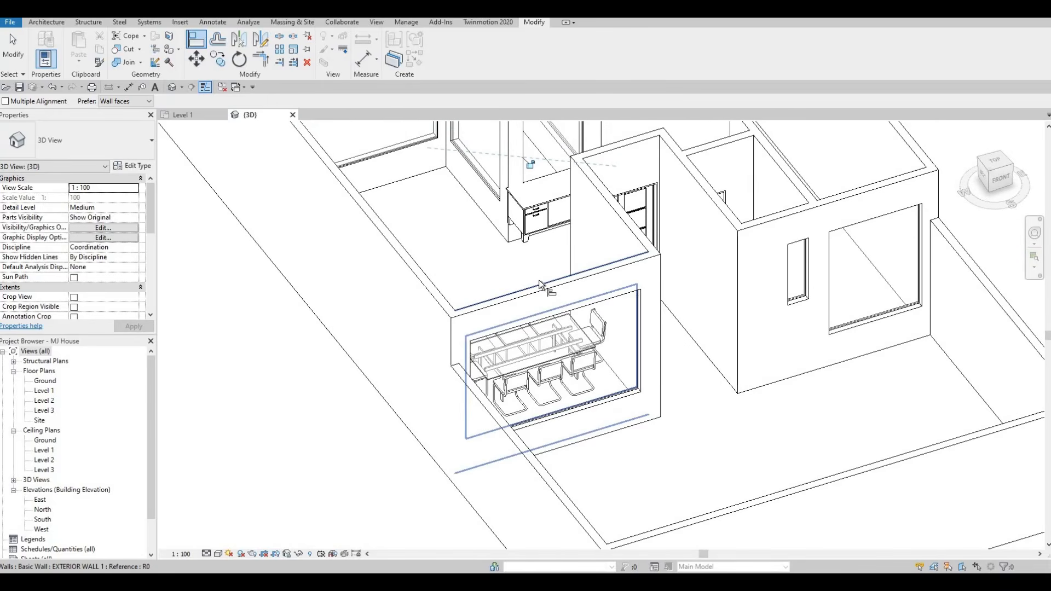
Step: Open the Level 1 floor plan and bring the whole house layout between grids A and H into view
double_click(46, 391)
scroll(427, 359, "down", 3)
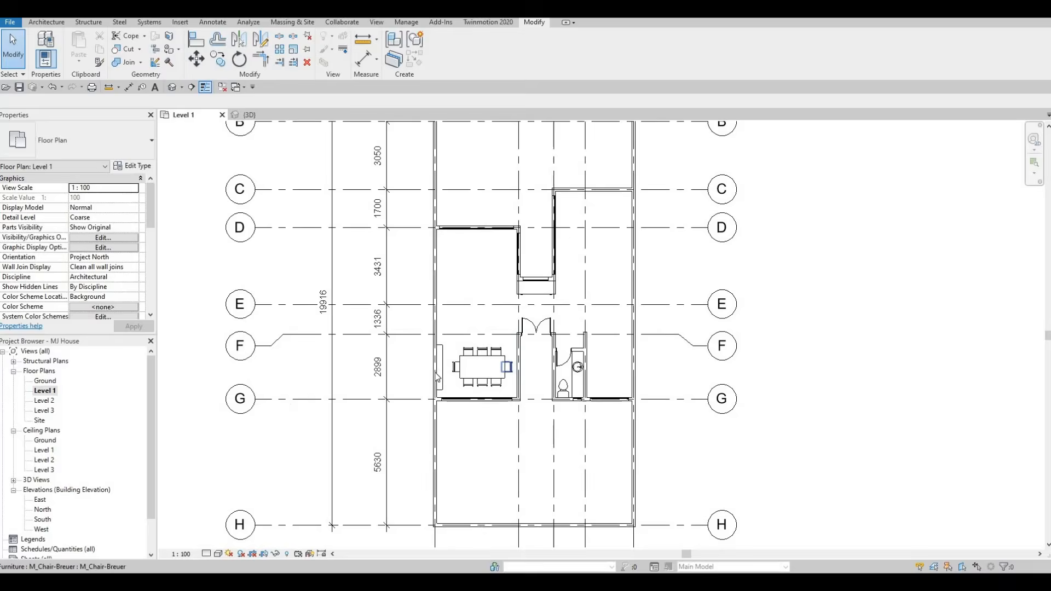
middle_click_drag(426, 359, 416, 375)
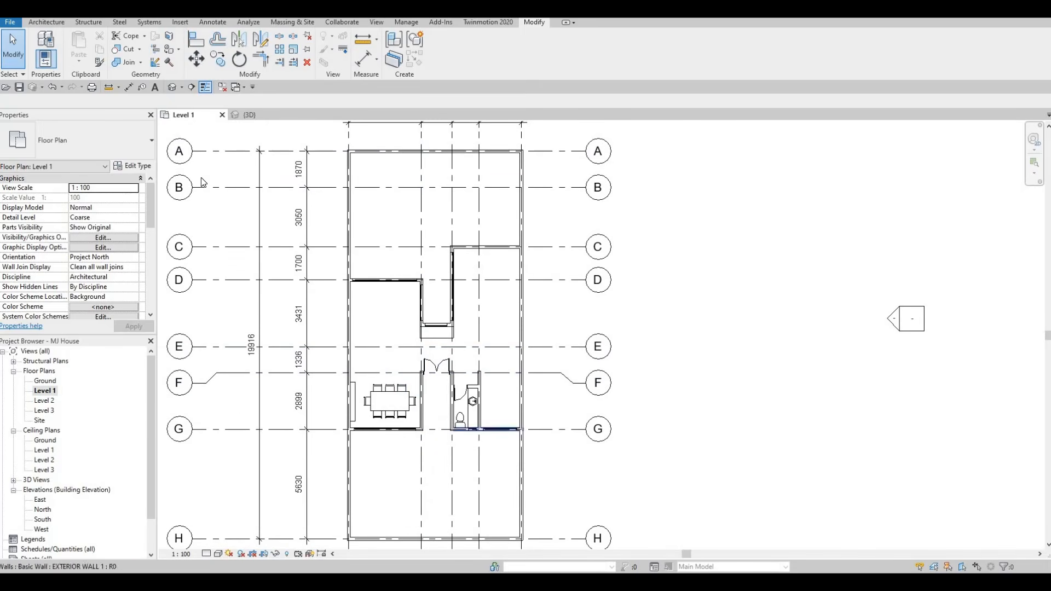
Step: Start a floor and duplicate the Generic Floor - 400mm type as FLOOR 1
left_click(47, 22)
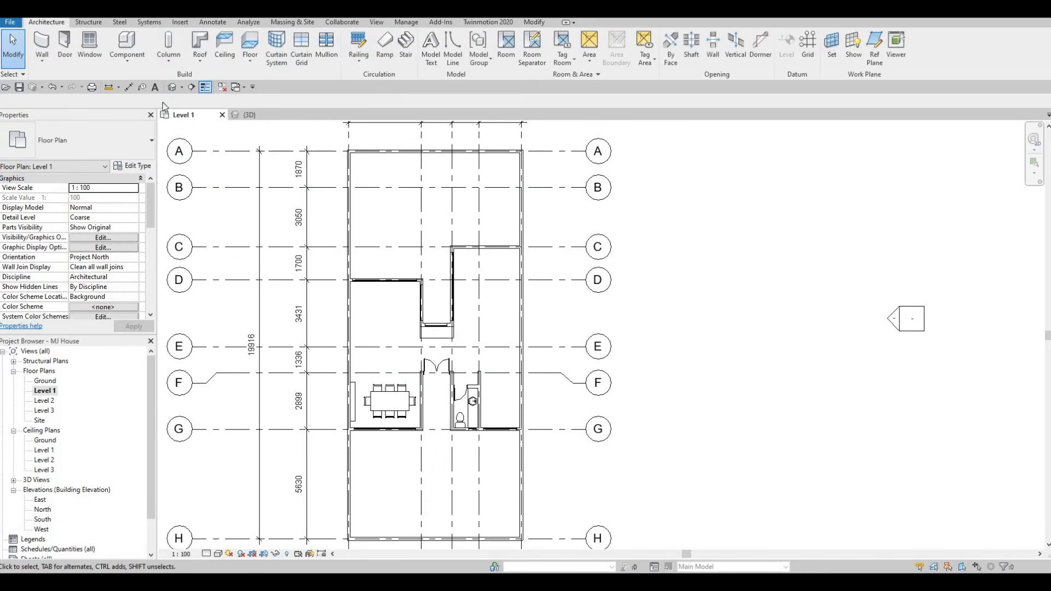
left_click(249, 44)
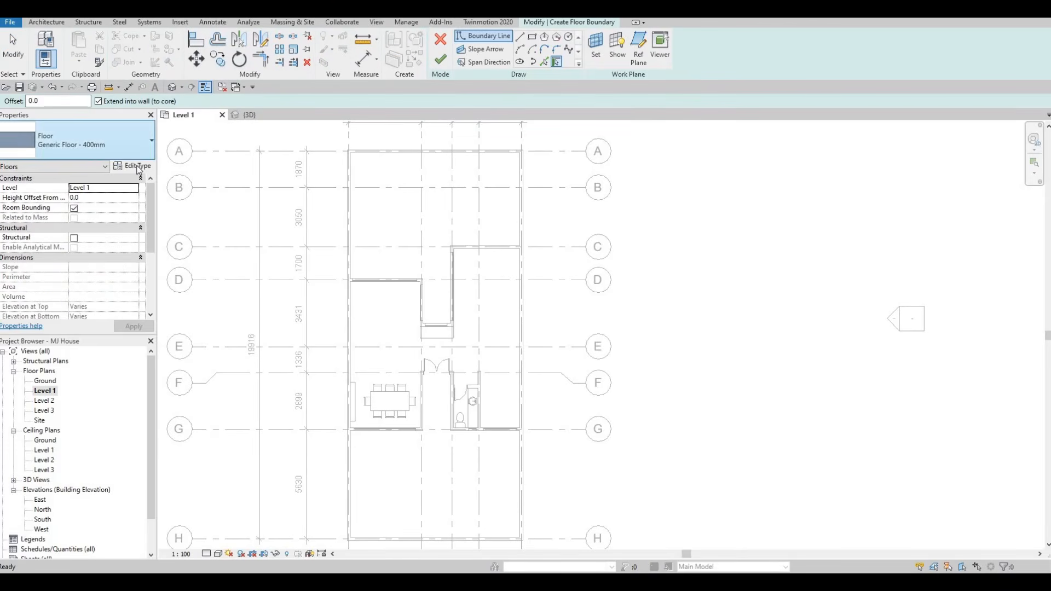
left_click(838, 180)
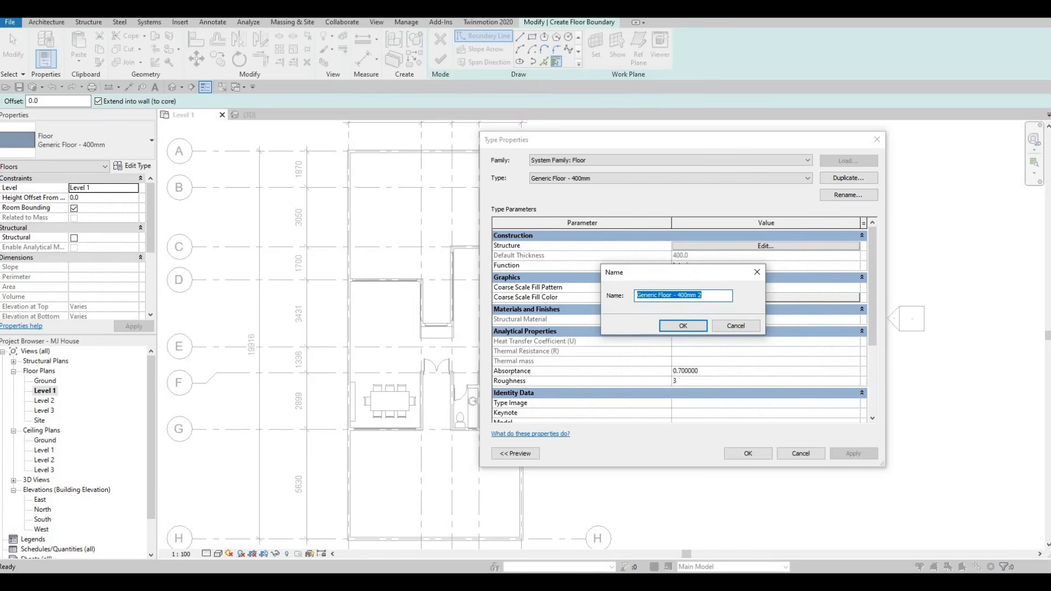
type("FLOOR 1")
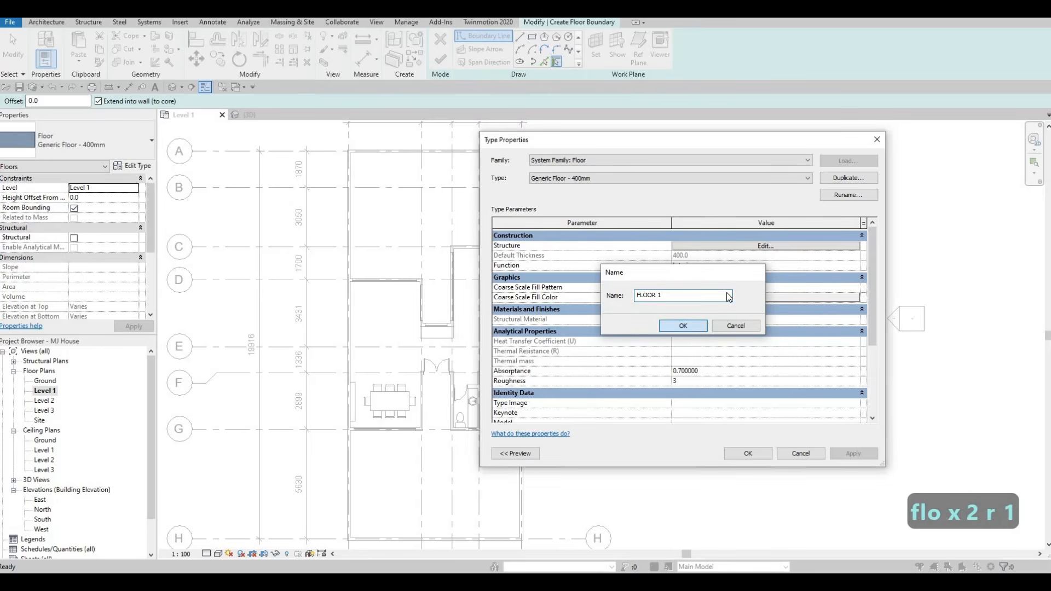
left_click(694, 327)
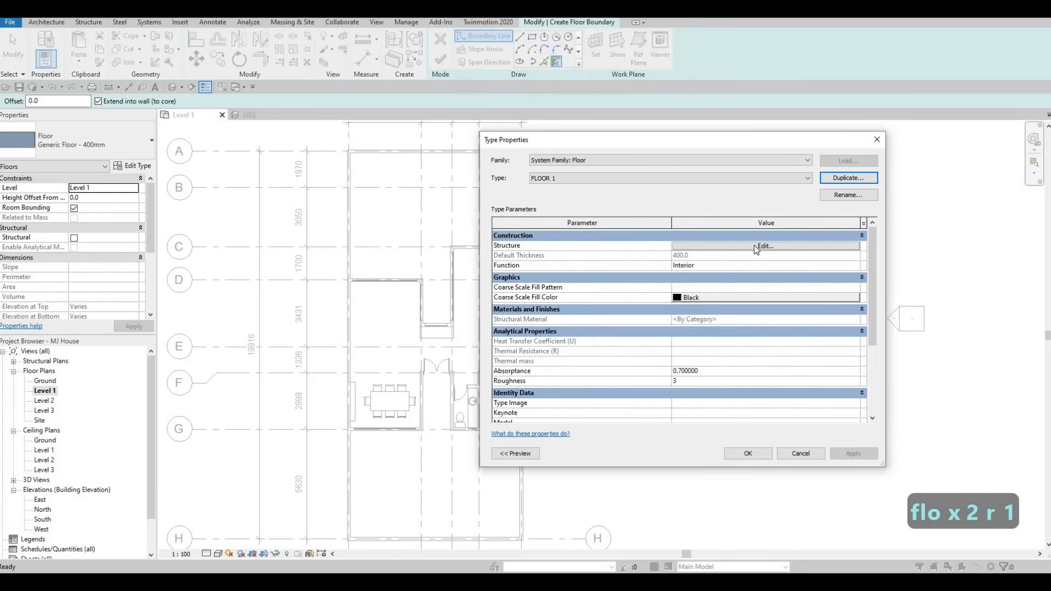
Step: Set the thickness of the structure layer in the FLOOR 1 assembly to 200
left_click(706, 247)
left_click(701, 246)
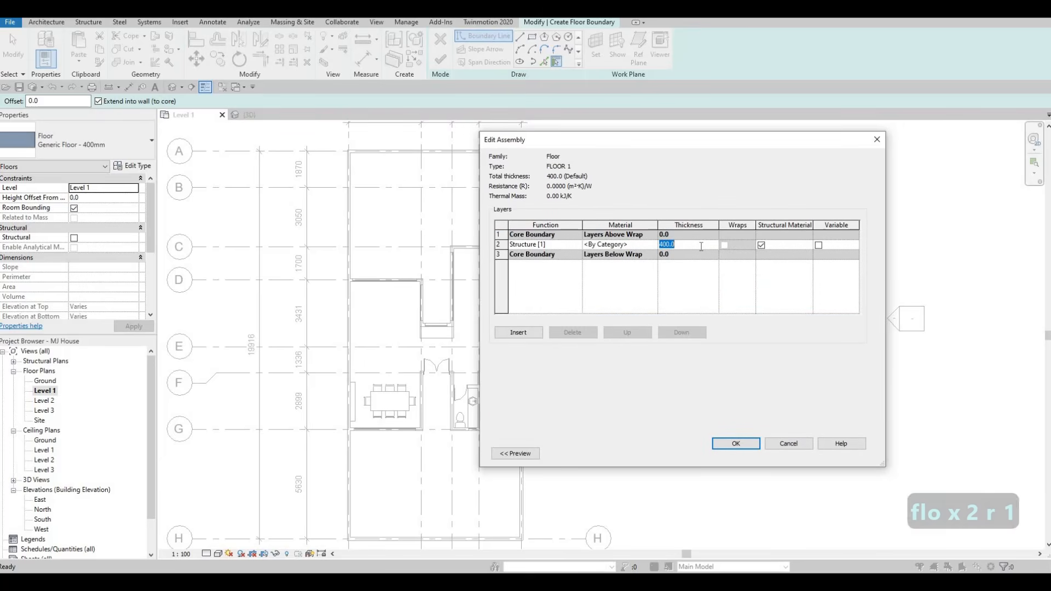
type("200")
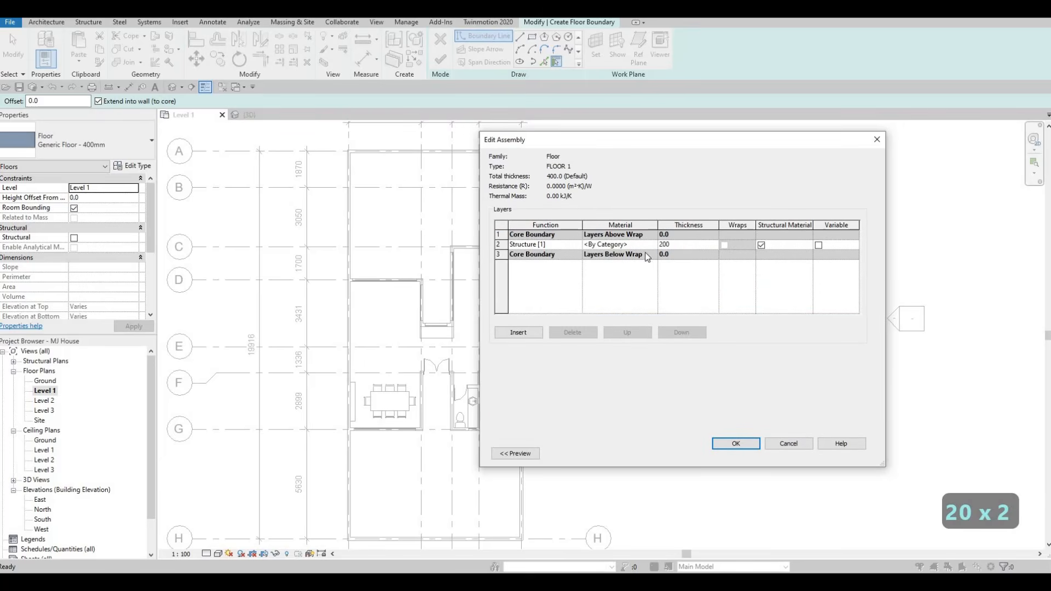
Step: Assign the Fieldstone material from the AEC Materials Stone category to FLOOR 1's structure layer and accept the type settings
left_click(654, 245)
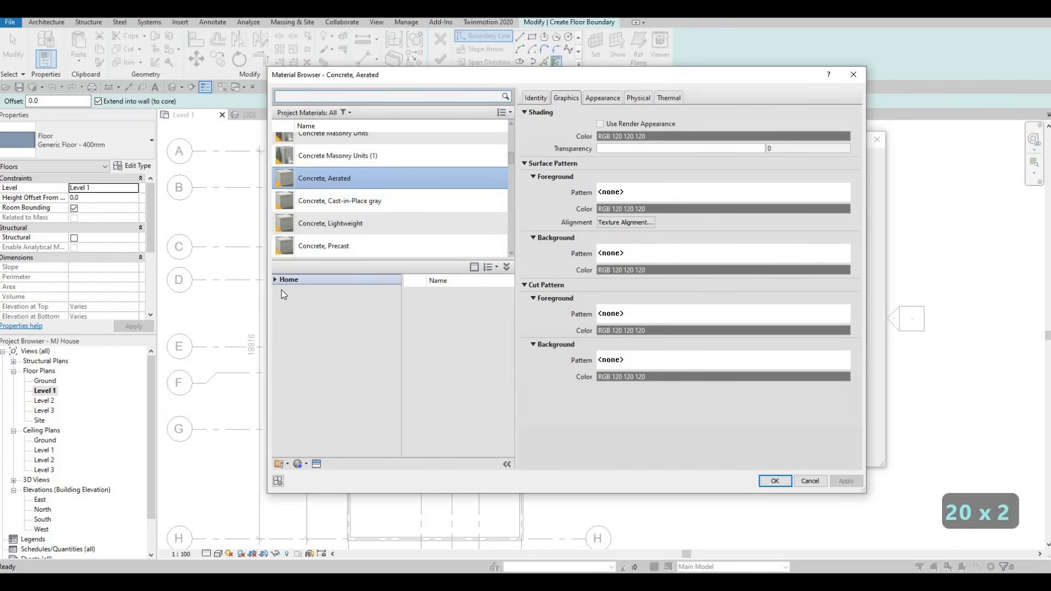
left_click(280, 300)
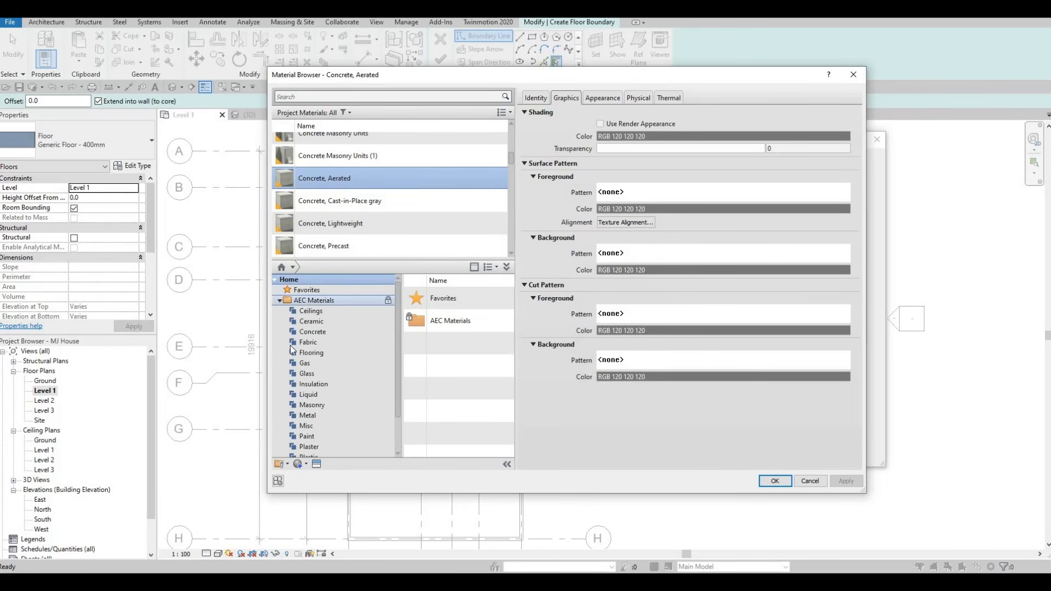
scroll(308, 417, "down", 1)
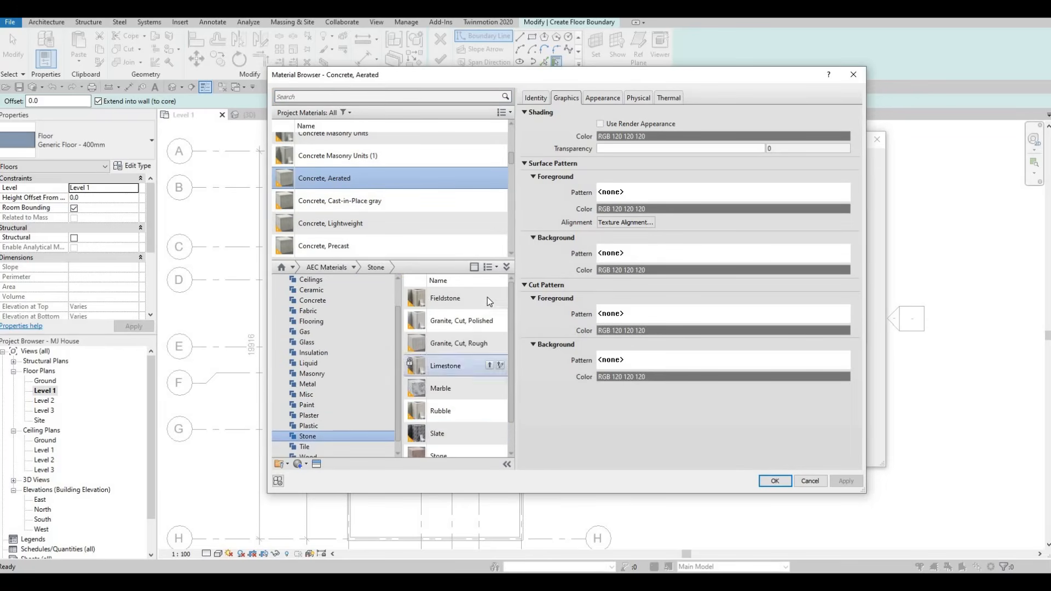
left_click(489, 297)
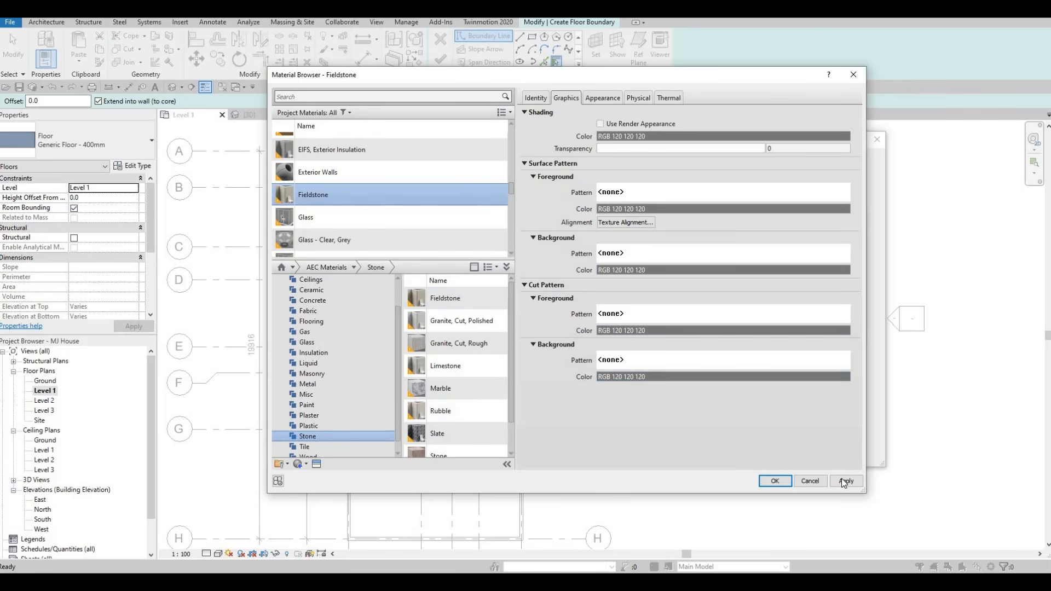
left_click(776, 482)
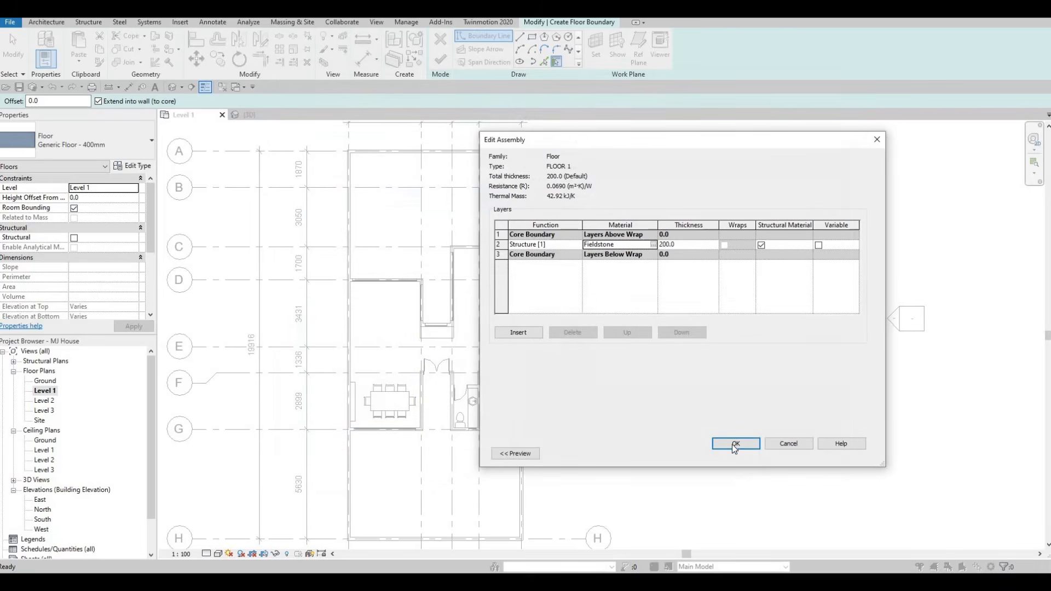
left_click(736, 444)
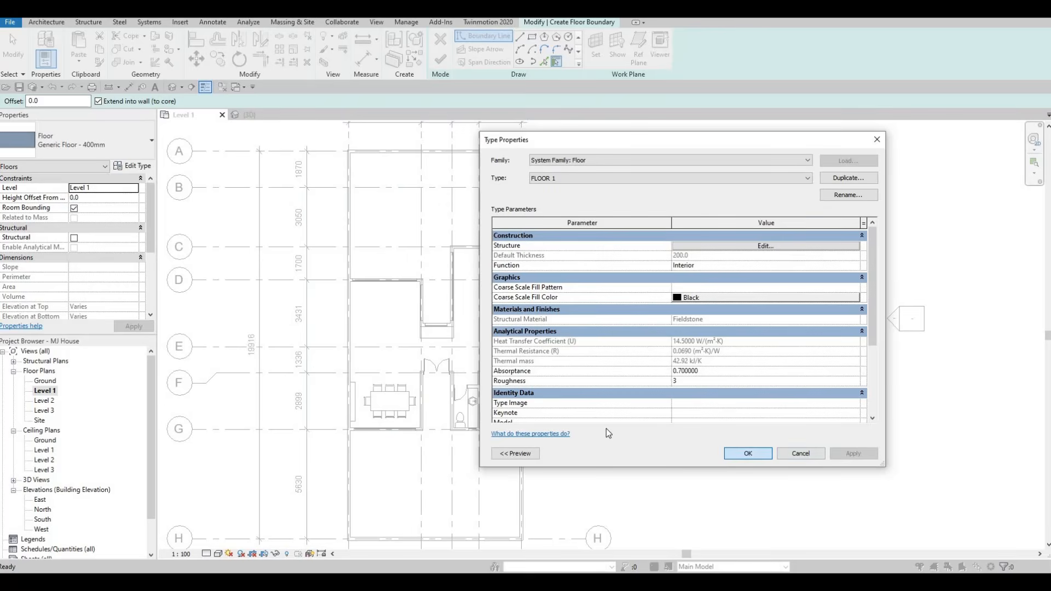
key("Return")
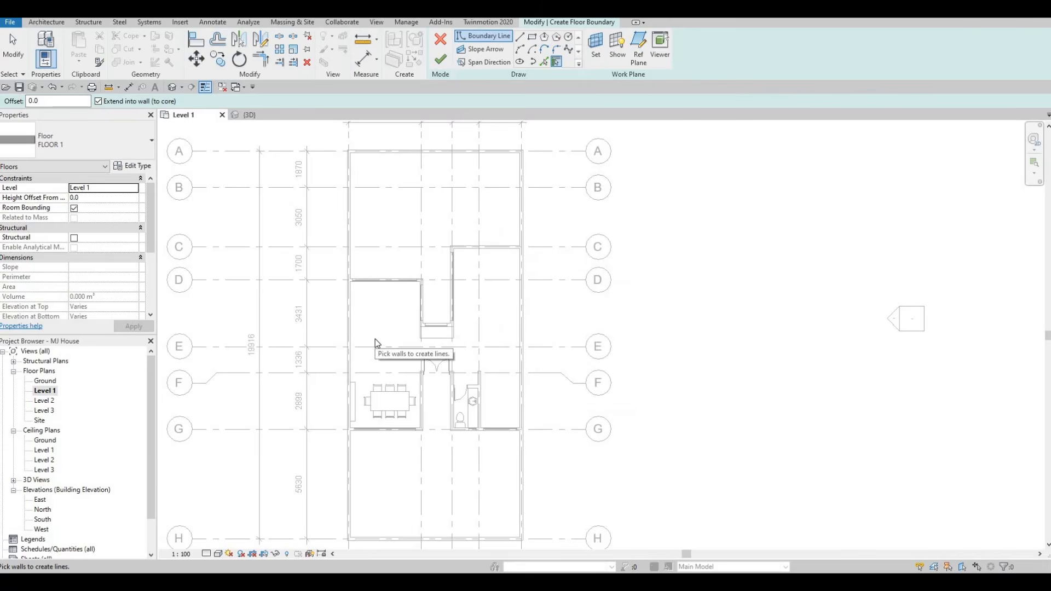
Step: Create floor boundary lines with Pick Lines along the inner faces of the east exterior wall and the wall at grid C
scroll(378, 345, "up", 2)
middle_click_drag(392, 340, 393, 341)
scroll(372, 336, "up", 4)
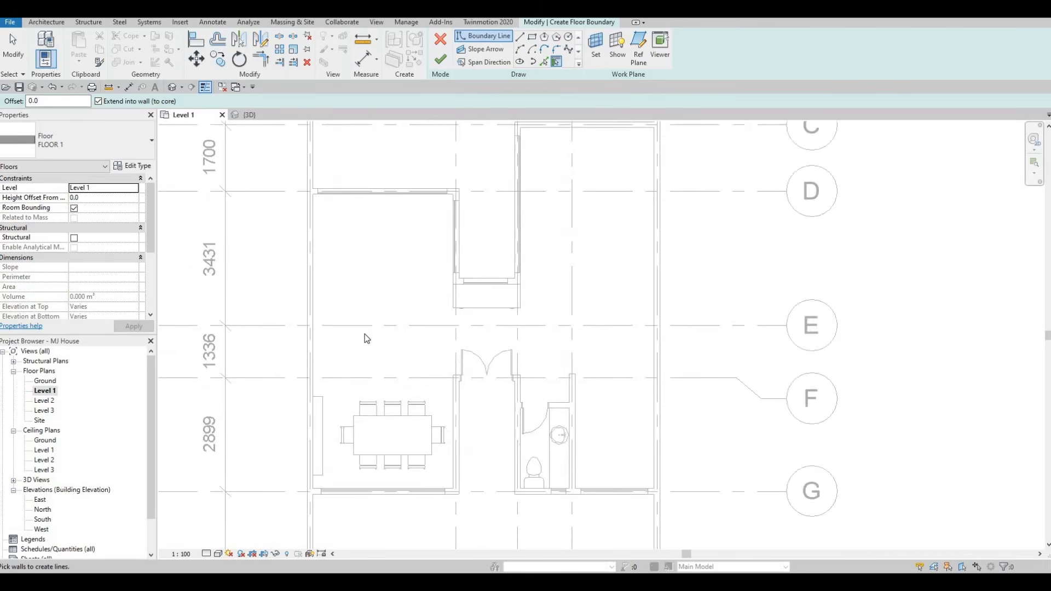
scroll(391, 378, "down", 1)
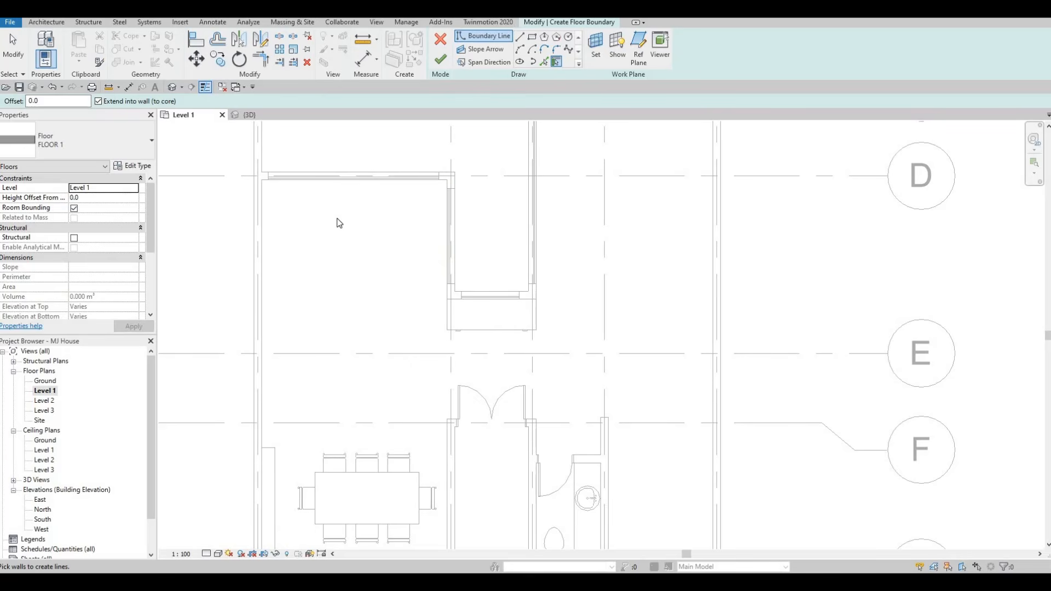
scroll(360, 276, "down", 3)
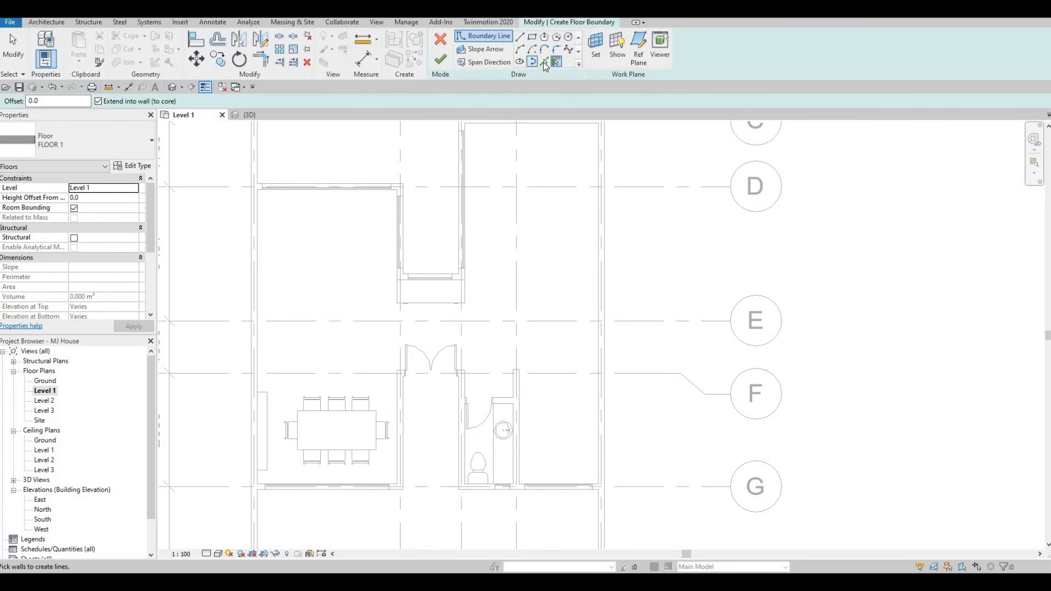
left_click(597, 264)
middle_click_drag(544, 187, 536, 240)
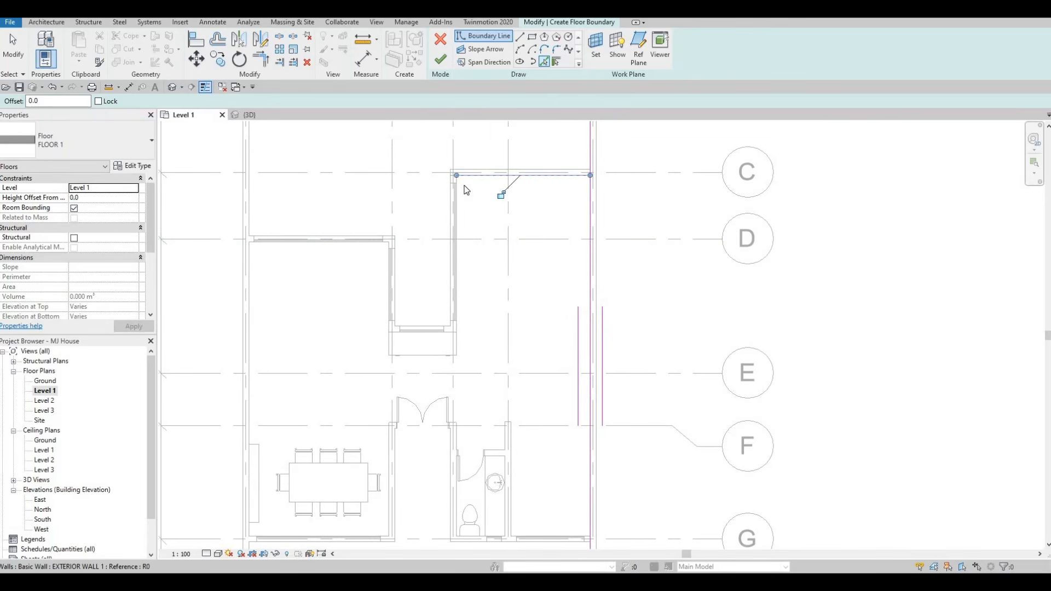
Step: Add floor boundary lines along the interior faces of the recess's east side wall and its end wall above grid E
scroll(464, 182, "up", 5)
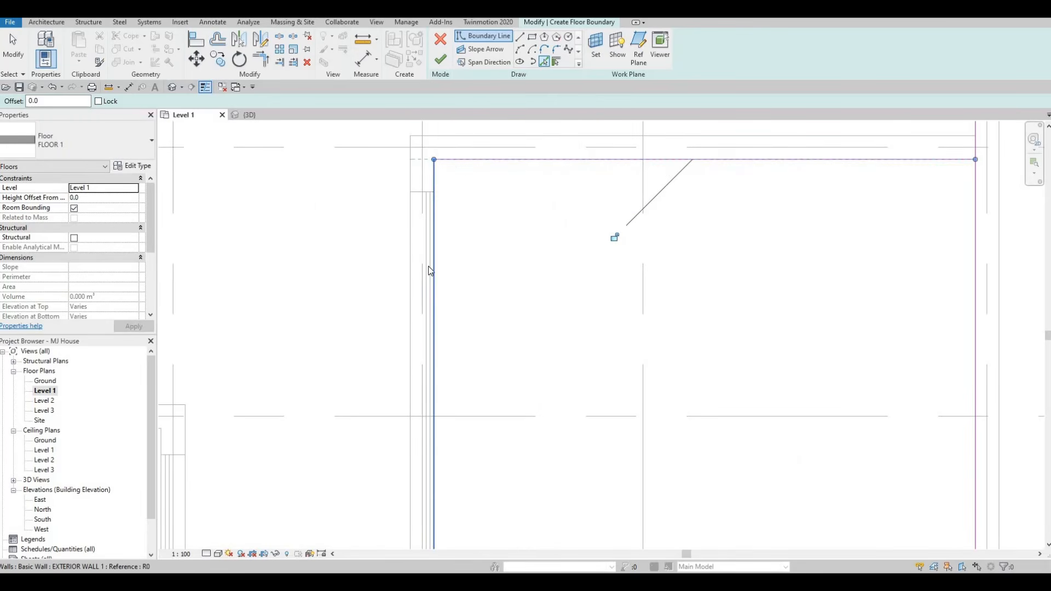
left_click(430, 266)
scroll(428, 271, "down", 2)
scroll(391, 389, "down", 2)
scroll(482, 362, "up", 5)
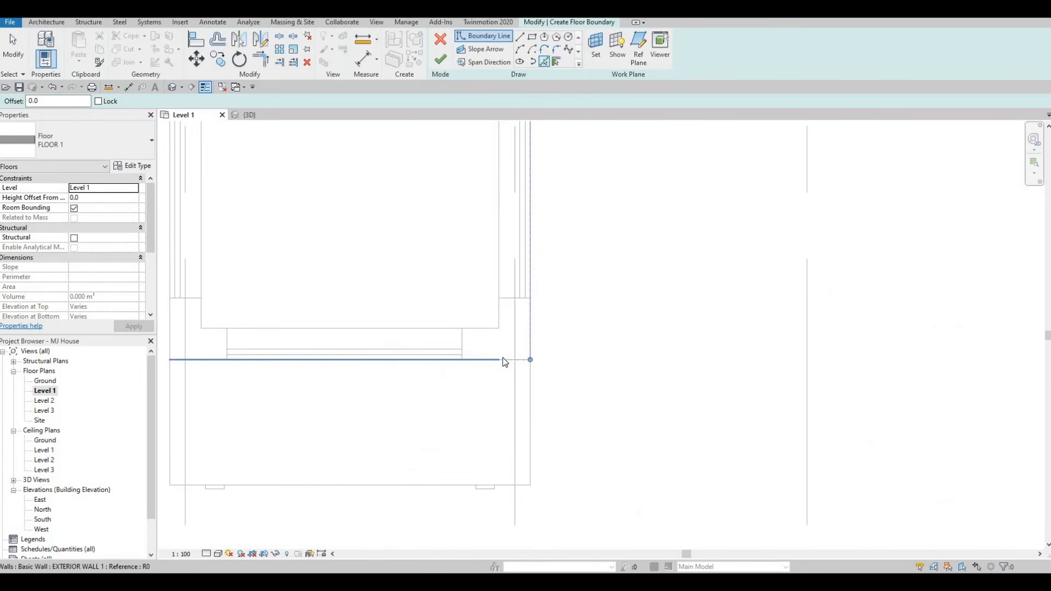
left_click(511, 359)
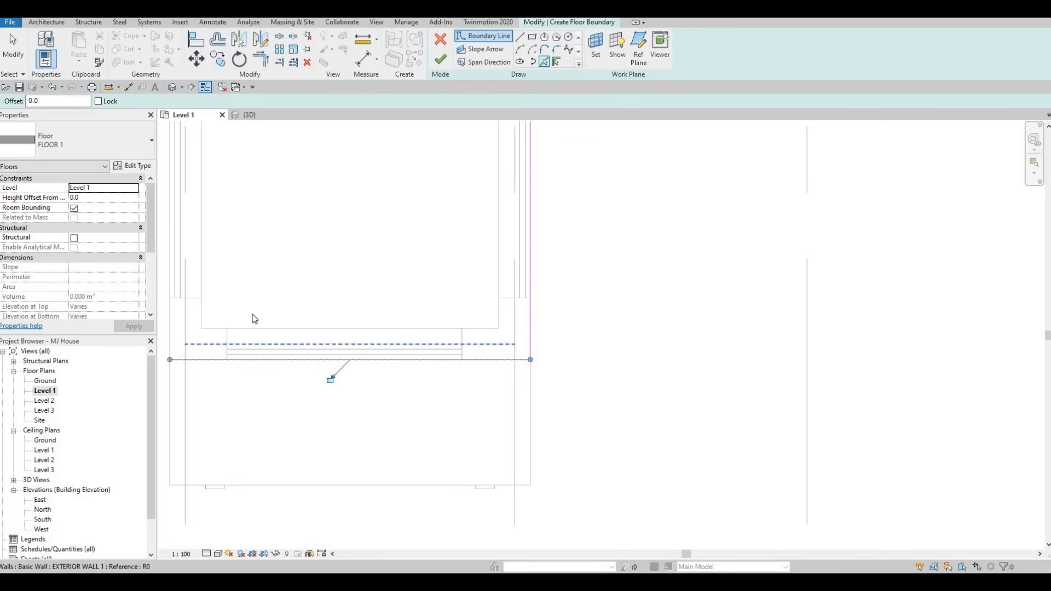
Step: Add a floor boundary line along the inner face of the west exterior wall beside the dining area
scroll(250, 324, "down", 2)
scroll(433, 296, "down", 3)
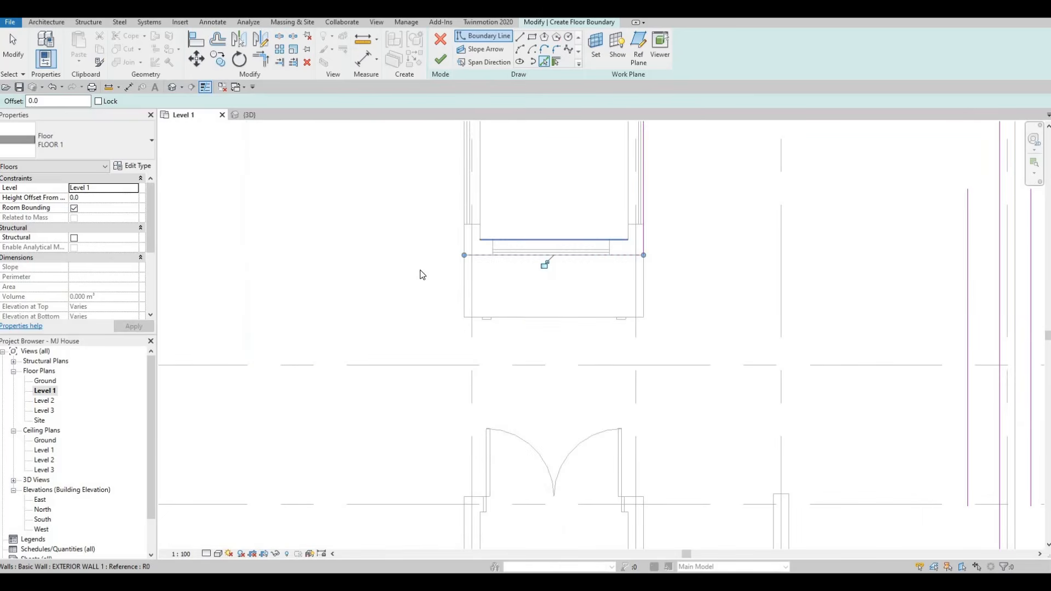
left_click(295, 300)
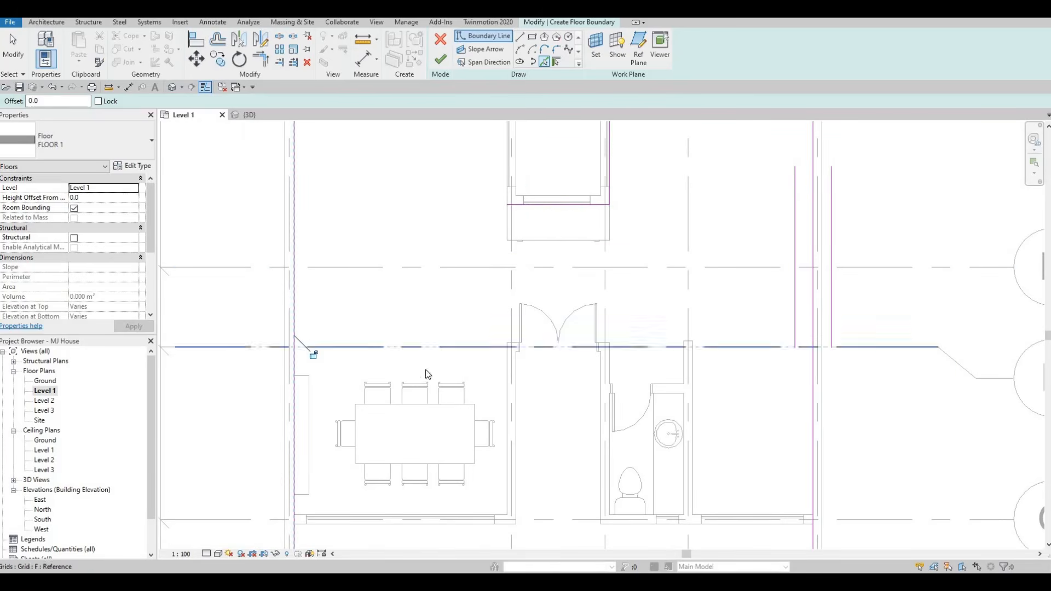
Step: Add floor boundary lines along the interior faces of the dining area's south wall at grid G and its east side wall
middle_click_drag(427, 372, 426, 230)
scroll(257, 378, "up", 3)
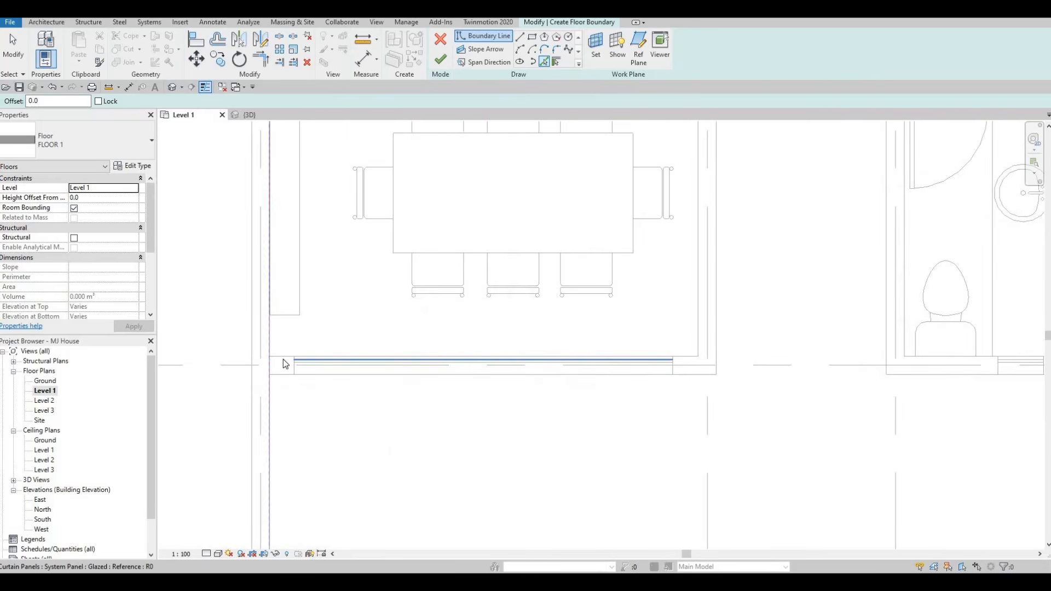
left_click(283, 357)
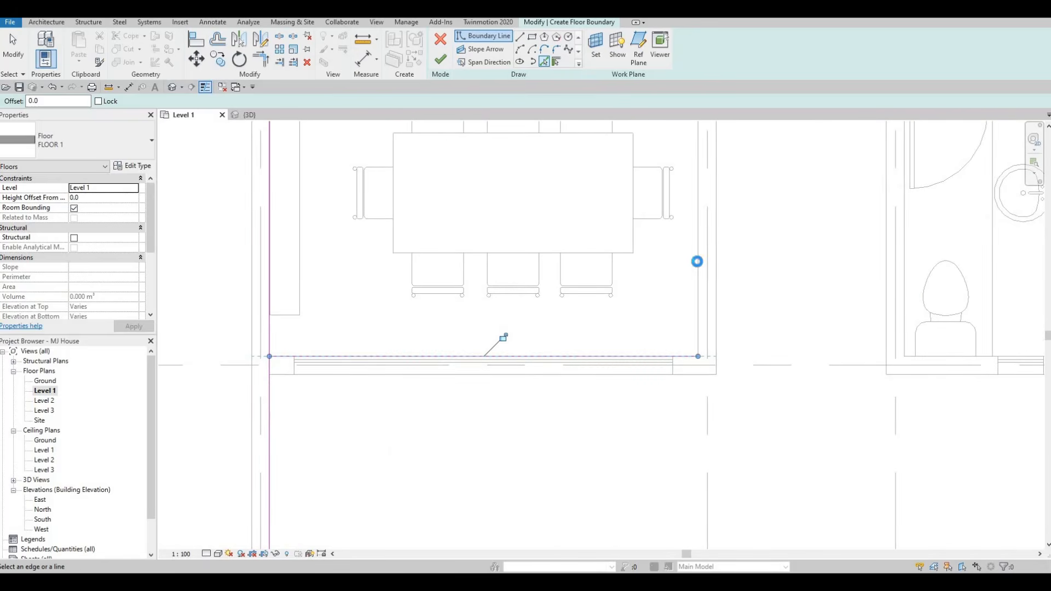
left_click(697, 262)
scroll(502, 230, "down", 2)
middle_click_drag(501, 230, 245, 356)
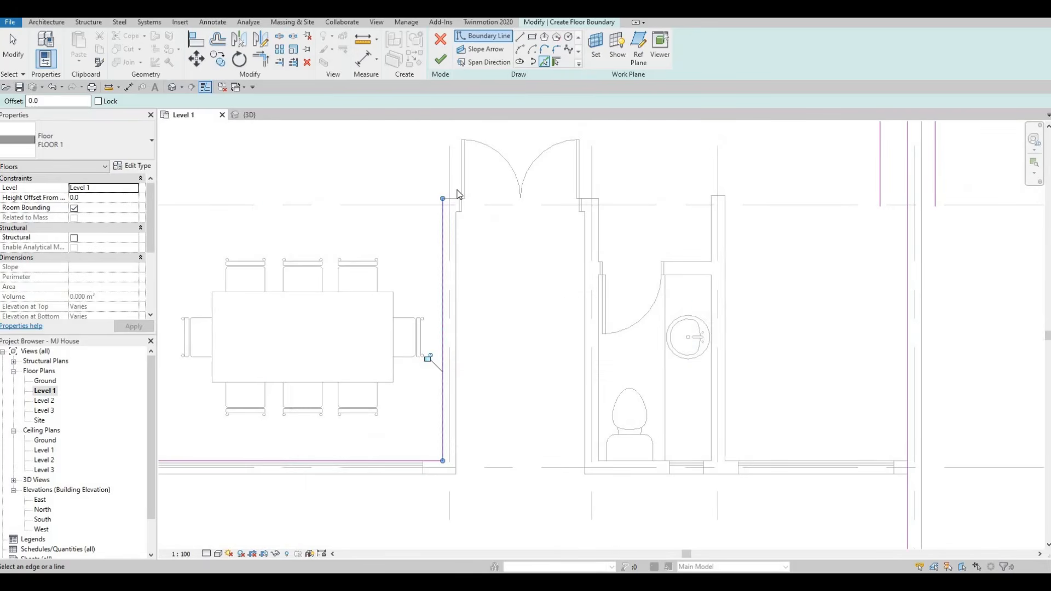
Step: Add floor boundary lines at the double door on grid F along both wall faces and both door jambs
scroll(446, 202, "up", 1)
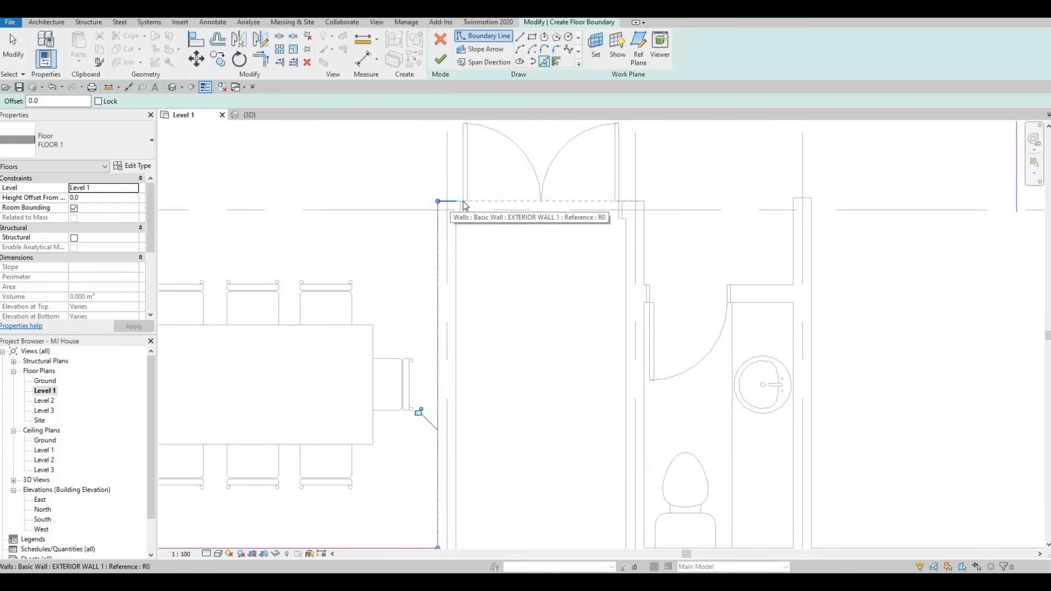
scroll(464, 206, "up", 2)
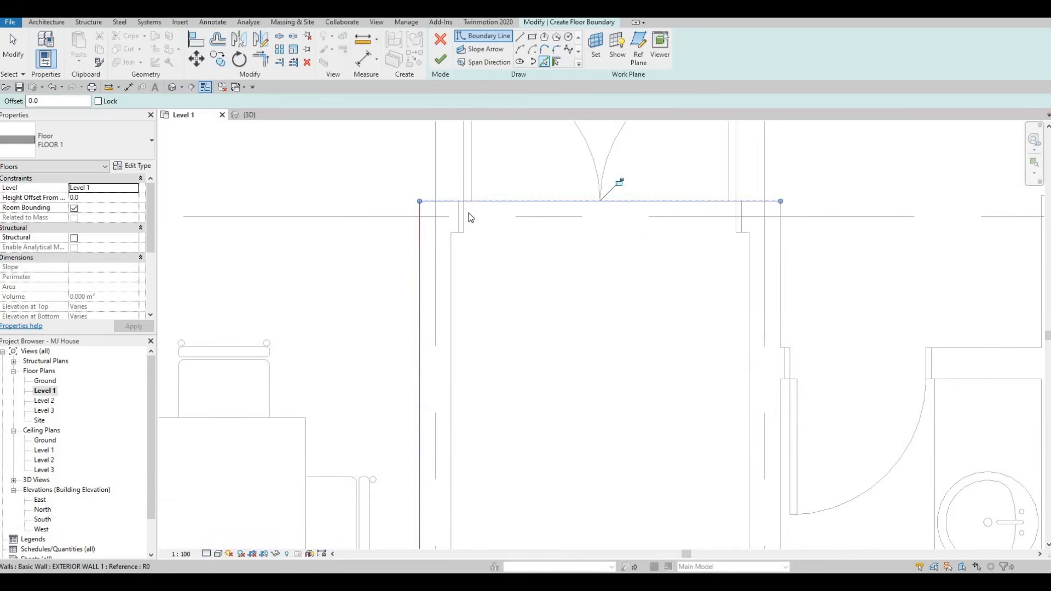
left_click(465, 210)
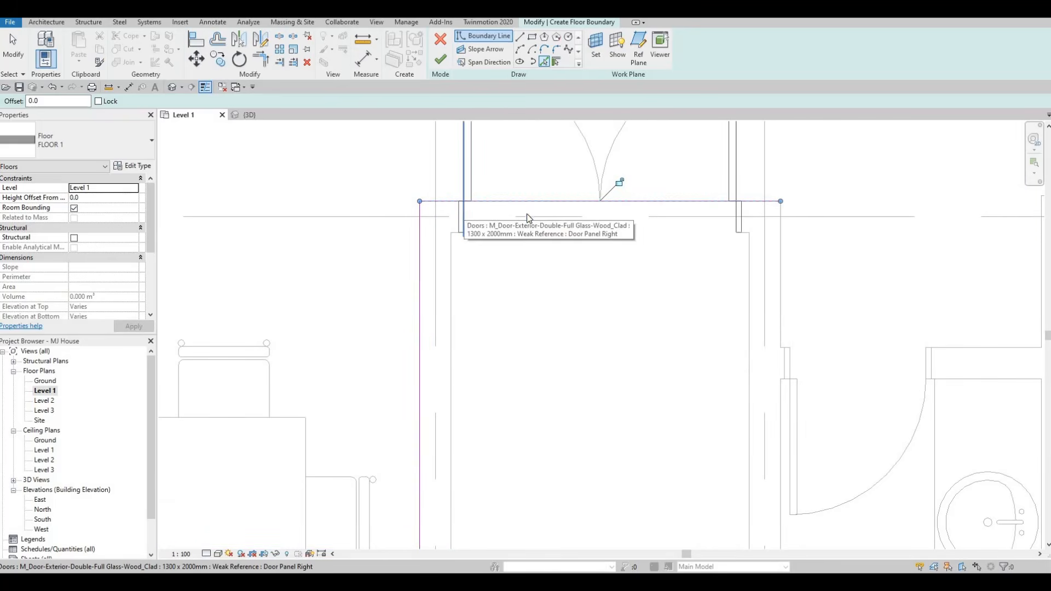
left_click(695, 234)
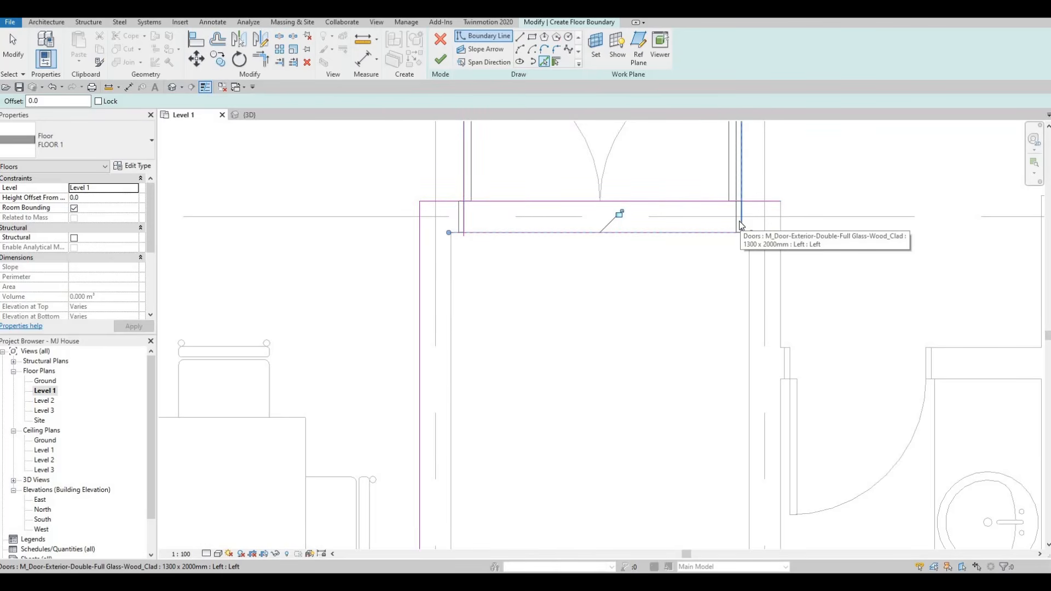
left_click(732, 224)
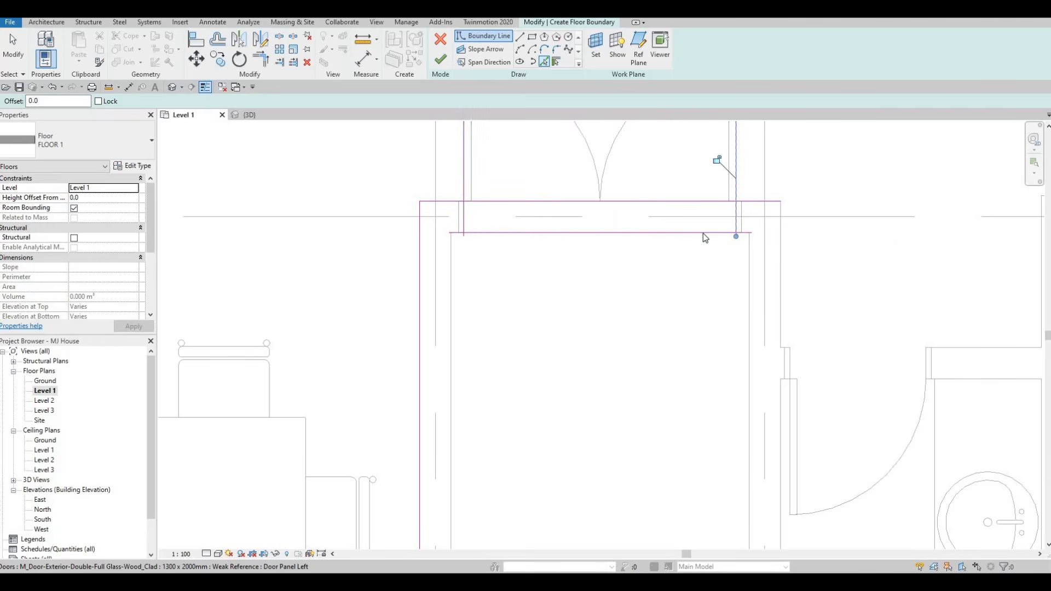
key("Escape")
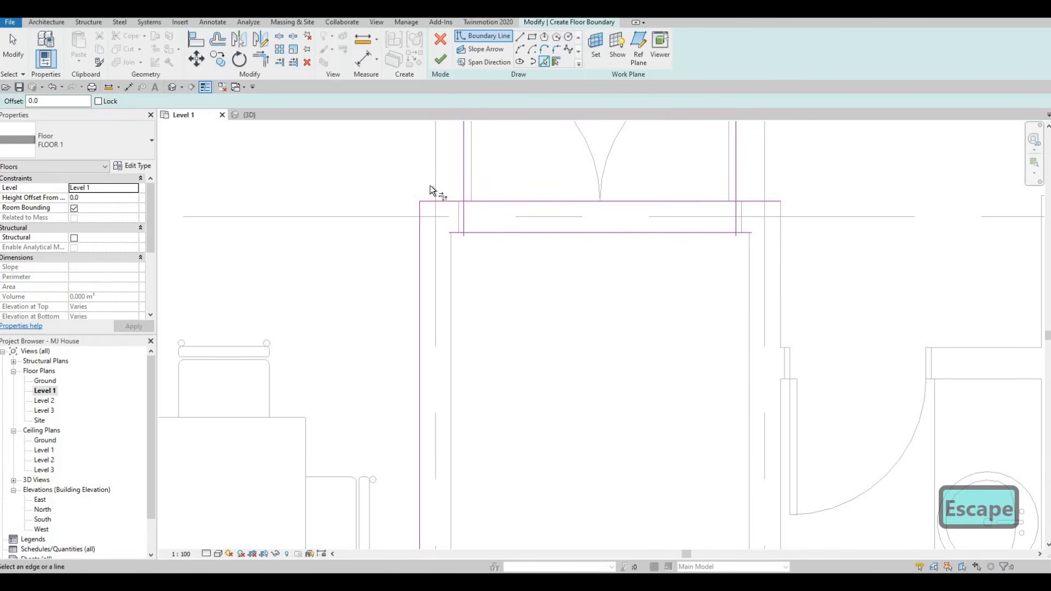
Step: Trim the boundary lines at the double door into corners at the west jamb and along the outer wall face to the east jamb
key("t")
key("r")
left_click(450, 201)
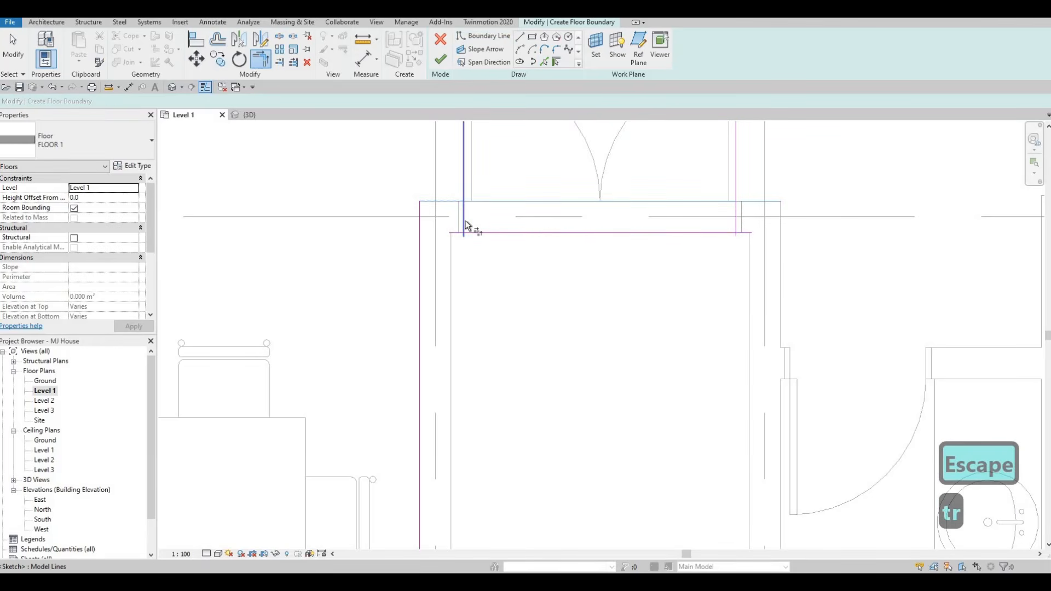
left_click(466, 225)
left_click(701, 231)
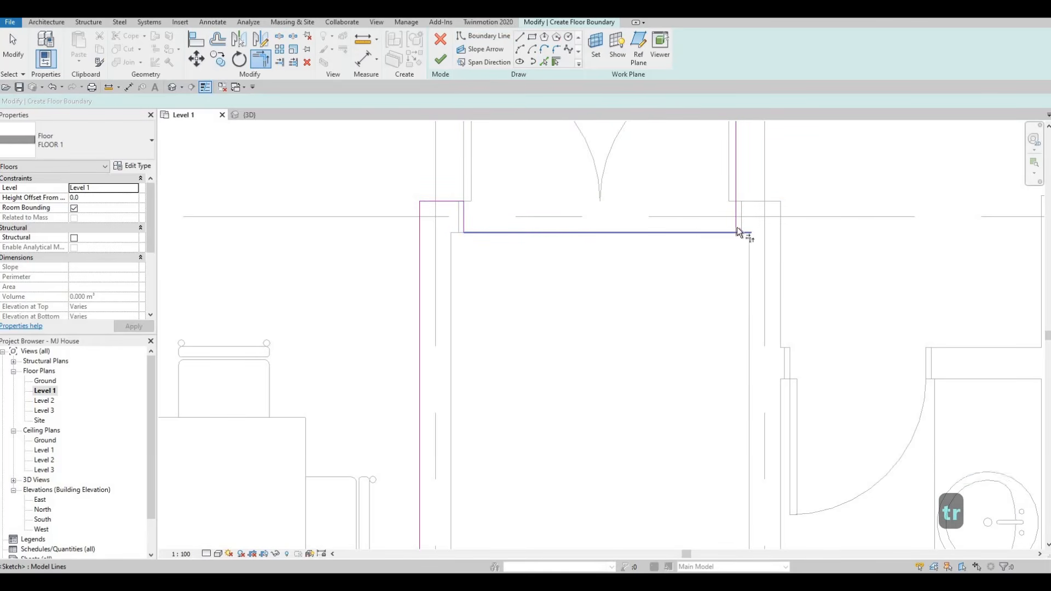
left_click(738, 226)
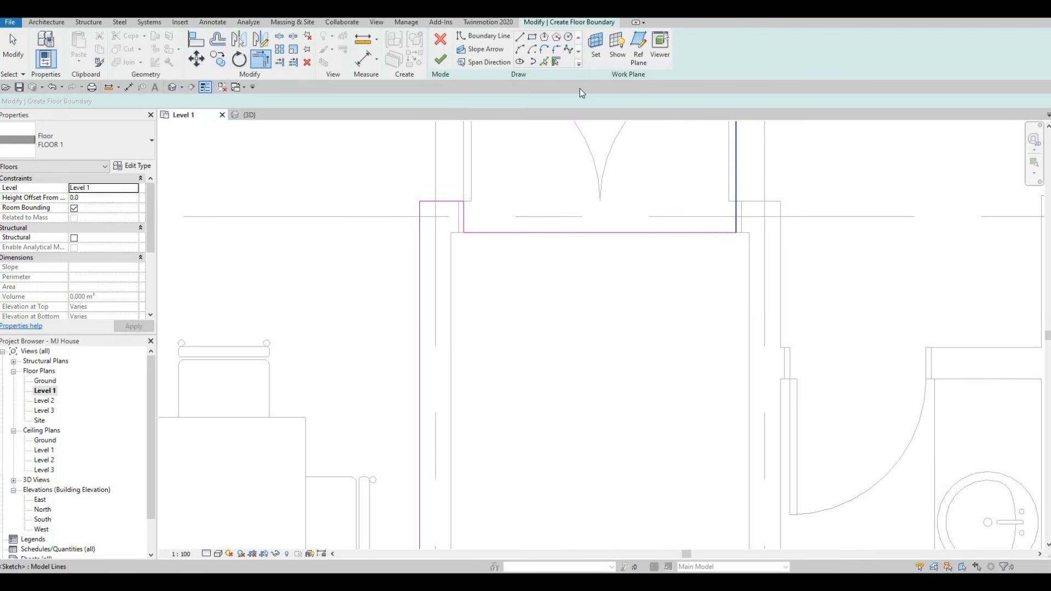
key("Escape")
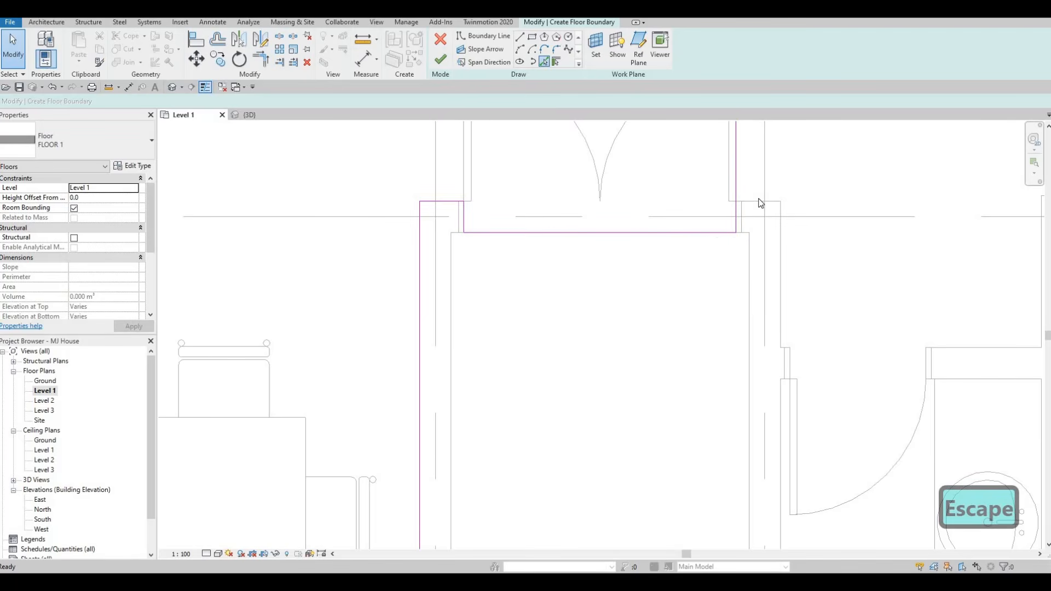
Step: Add a boundary line again along the door wall's interior face and trim it to the east jamb line, keeping the part east of the door
left_click(762, 208)
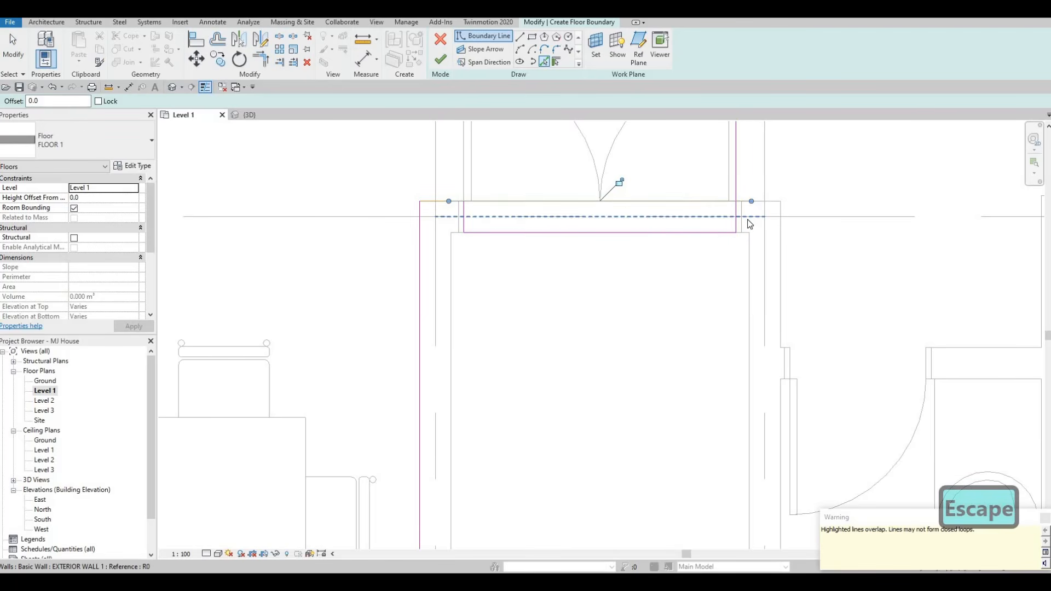
key("Escape")
key("Escape")
key("t")
key("r")
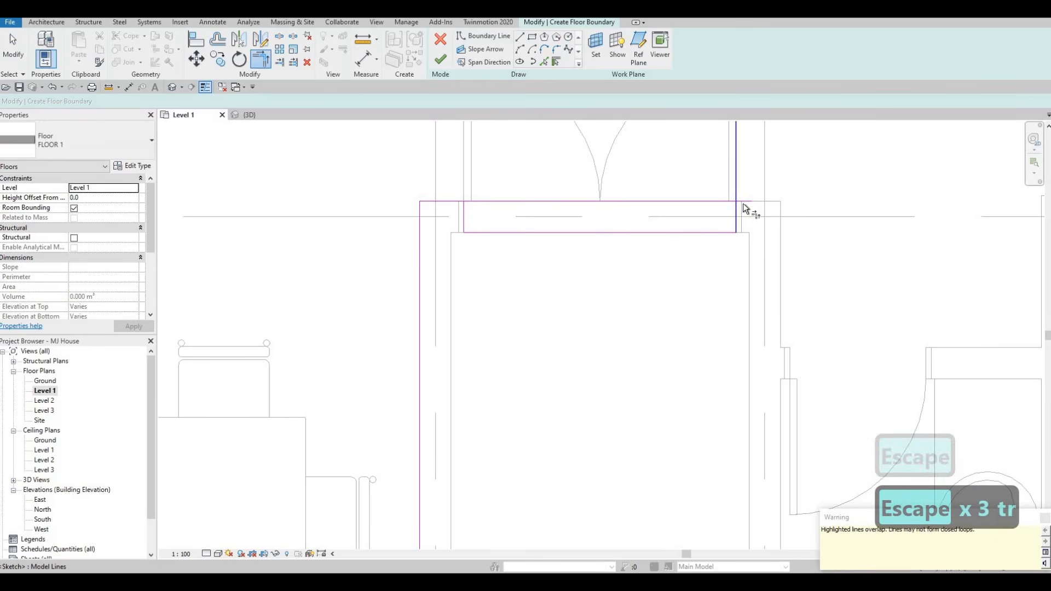
left_click(743, 203)
middle_click_drag(749, 219, 595, 219)
scroll(572, 228, "down", 1)
key("Escape")
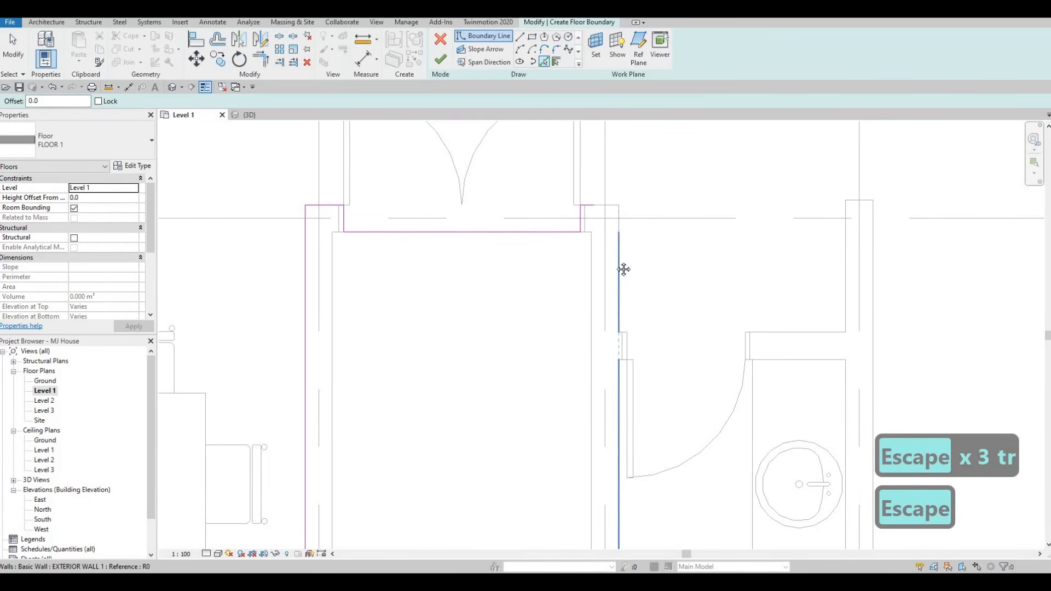
Step: Add floor boundary lines along the bathroom's west wall and the inner face of the south wall at grid G
middle_click_drag(617, 260, 566, 206)
scroll(567, 206, "down", 1)
scroll(567, 210, "down", 2)
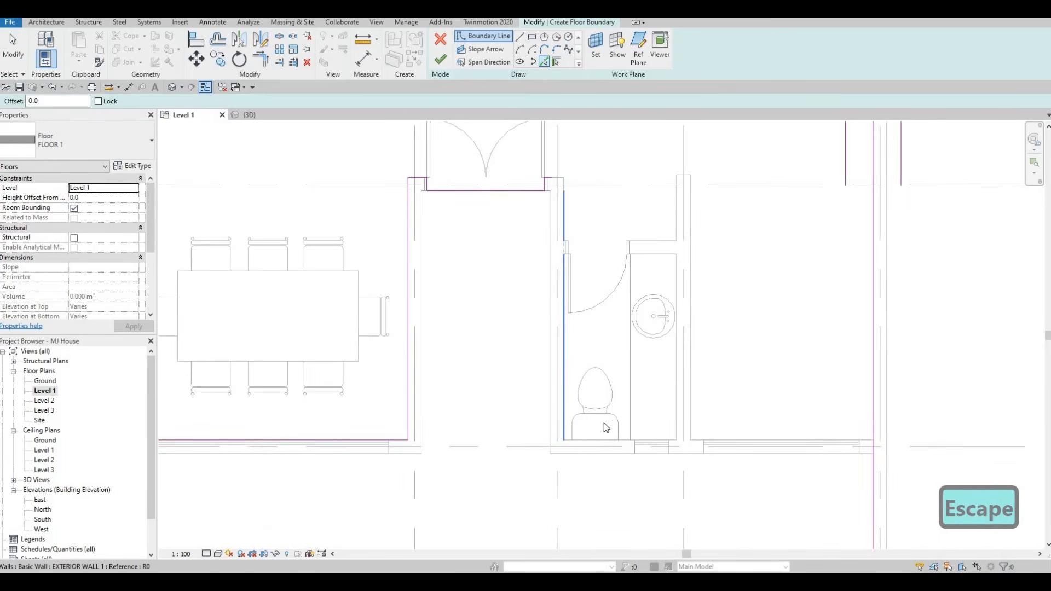
scroll(628, 458, "up", 2)
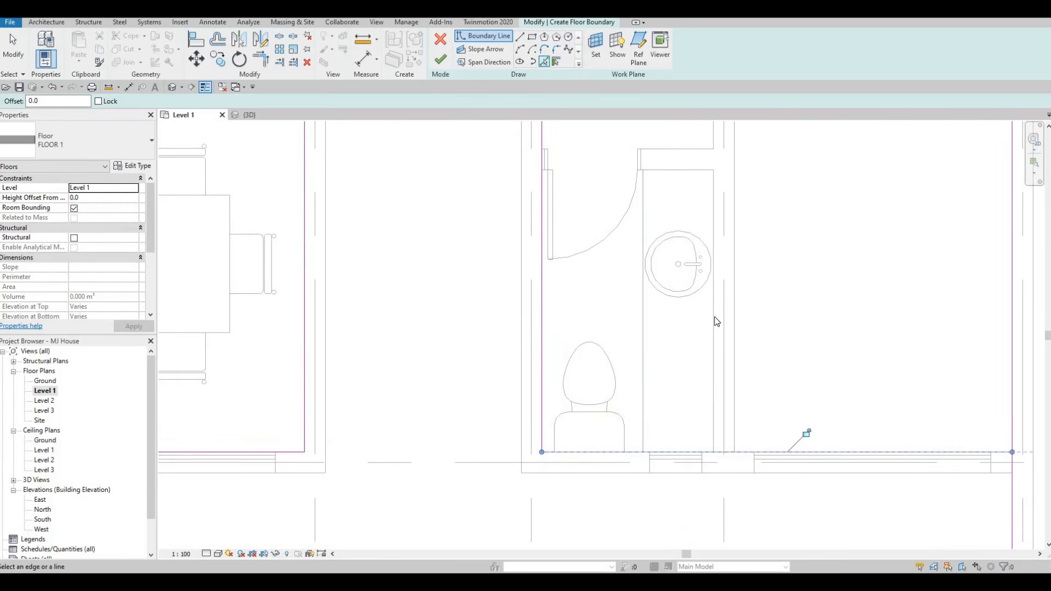
scroll(714, 316, "down", 2)
middle_click_drag(715, 316, 646, 350)
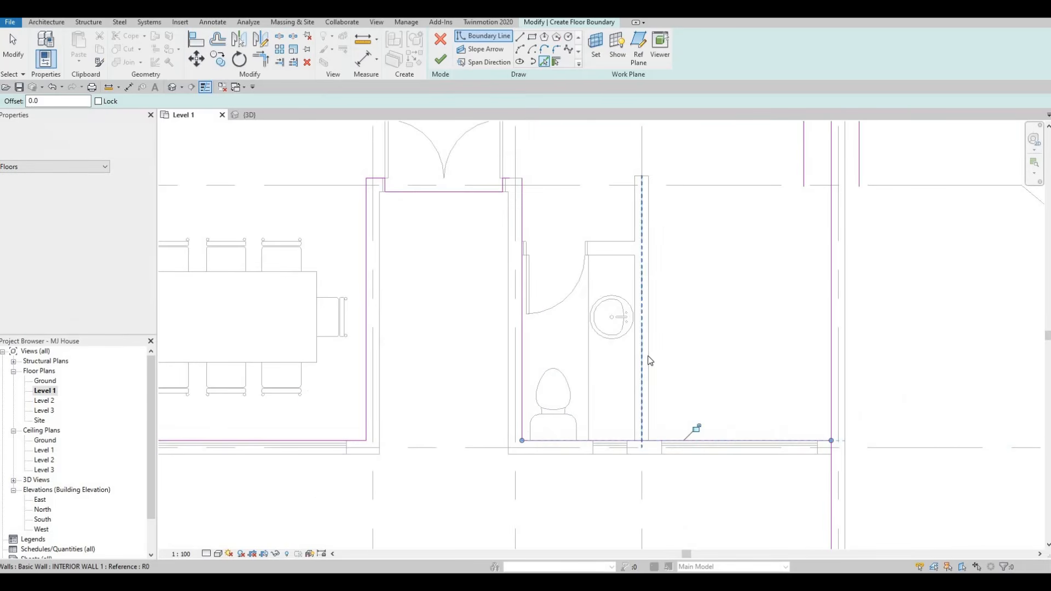
scroll(646, 353, "down", 4)
key("Escape")
key("Escape")
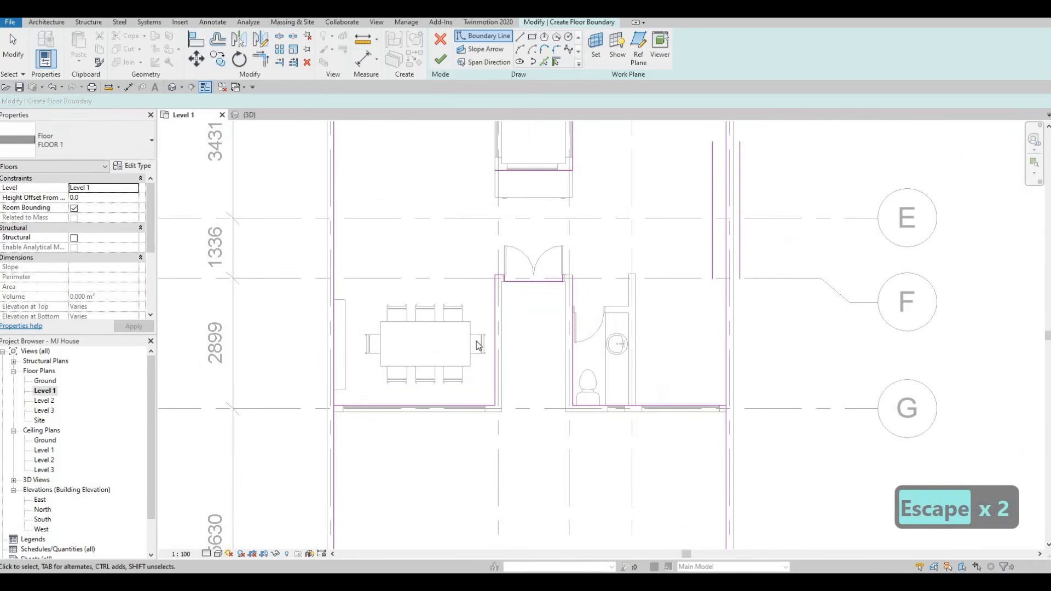
Step: Trim the bathroom's west wall line to the short door wall line, and the south wall line to the east exterior wall line
key("t")
key("r")
scroll(603, 282, "up", 5)
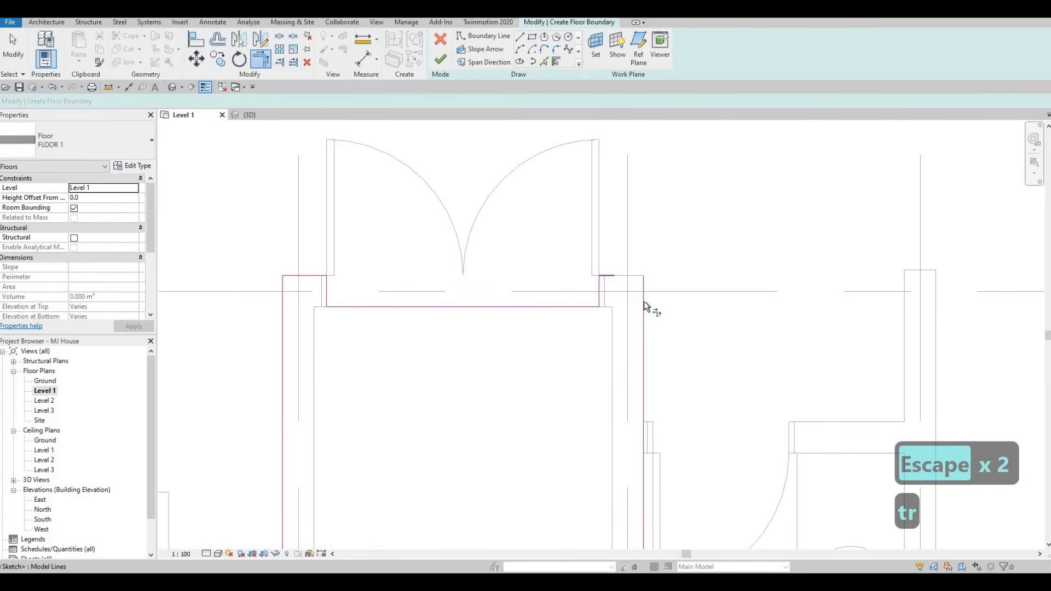
scroll(596, 345, "down", 3)
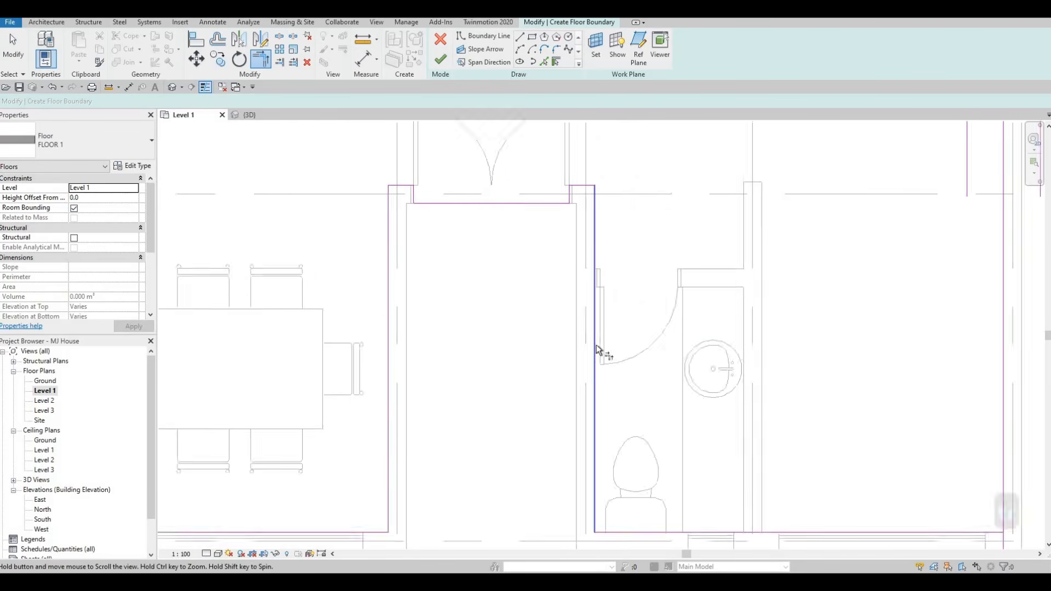
scroll(602, 361, "down", 3)
scroll(684, 382, "up", 2)
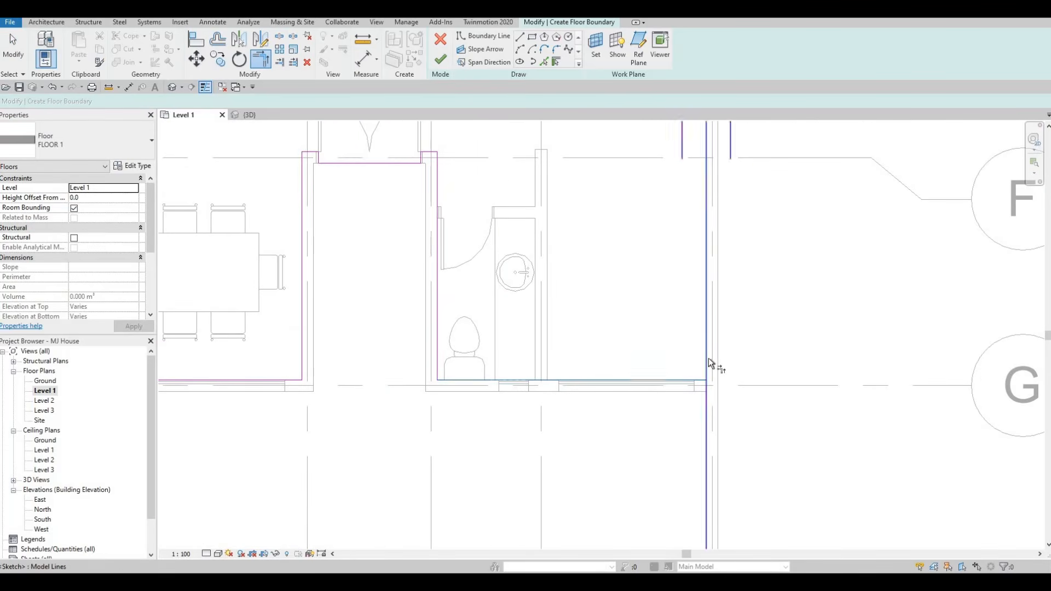
left_click(709, 358)
scroll(630, 331, "down", 4)
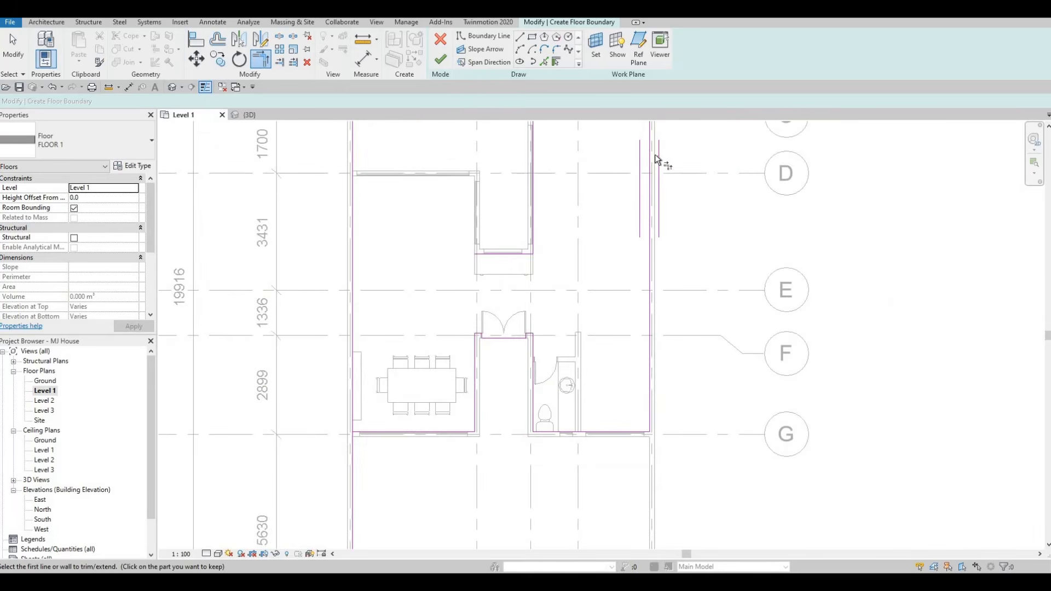
Step: Trim the boundary corner at grid C and the east exterior wall, and extend the recess's end line to the west exterior wall line
scroll(645, 160, "up", 2)
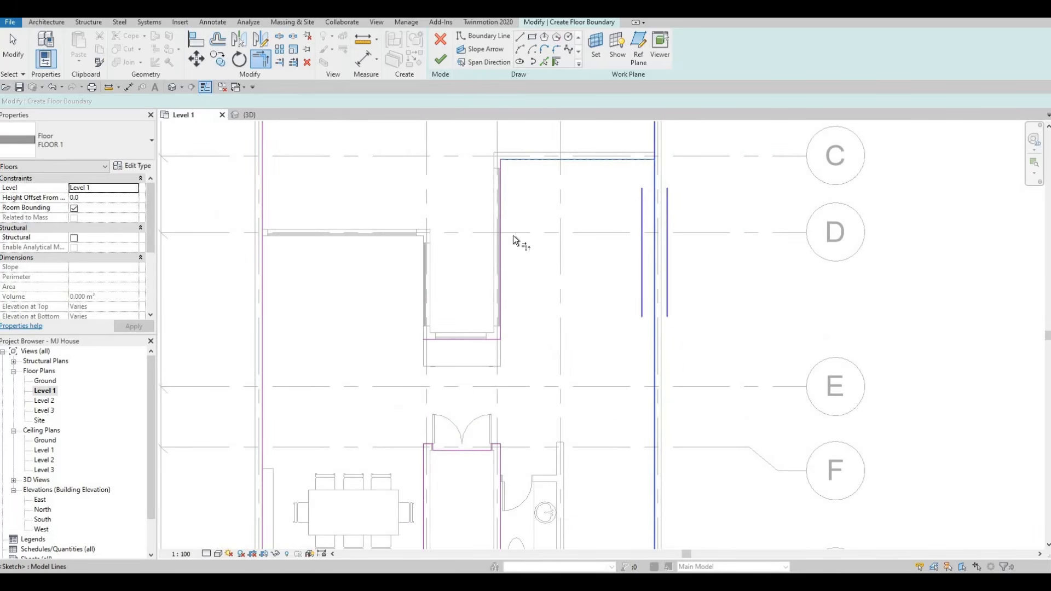
left_click(425, 339)
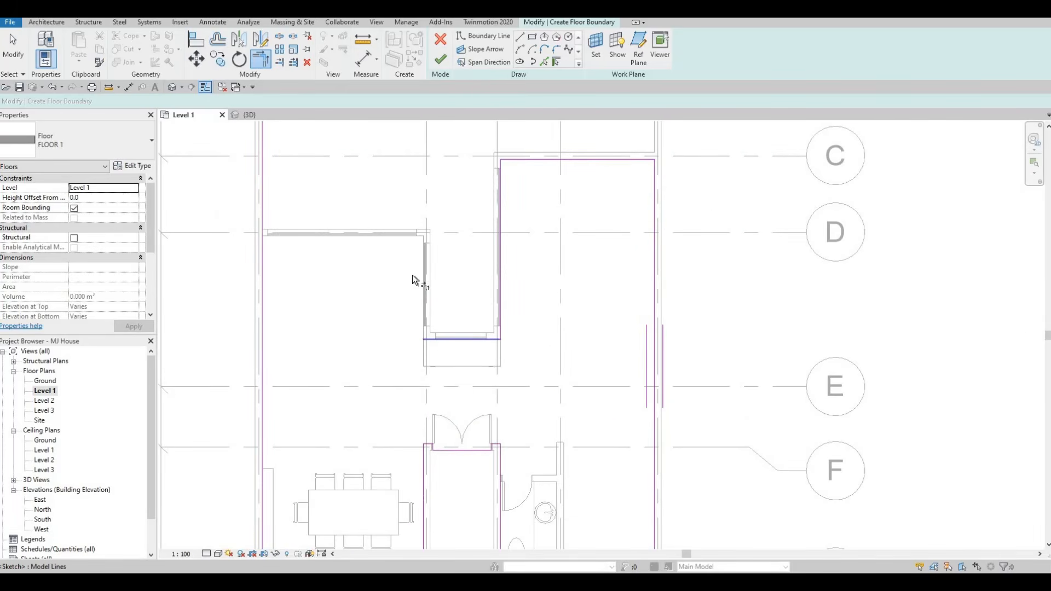
left_click(263, 406)
Step: Trim the west exterior wall line to the dining area's south wall line at grid G to close the boundary
middle_click_drag(564, 289, 572, 281)
scroll(504, 303, "up", 3)
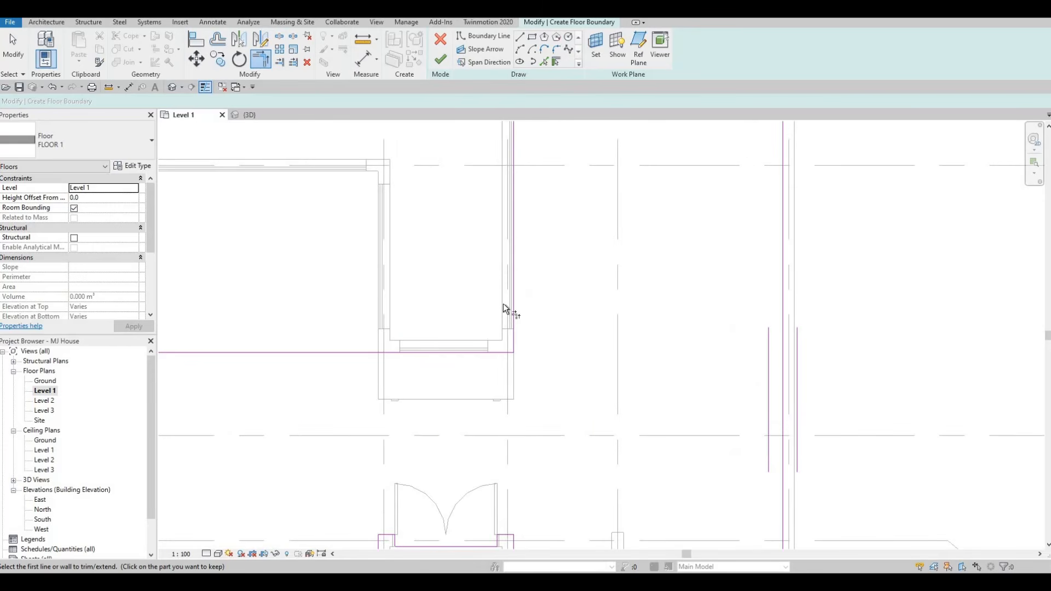
scroll(503, 304, "down", 2)
middle_click_drag(503, 304, 589, 238)
scroll(442, 261, "down", 1)
scroll(443, 275, "down", 1)
middle_click_drag(443, 310, 450, 252)
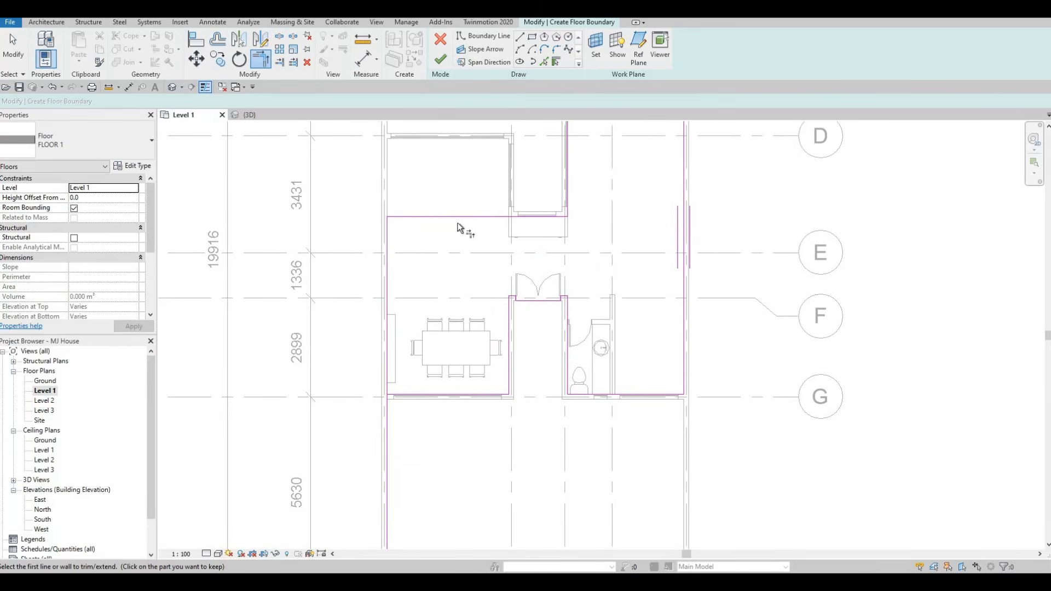
middle_click_drag(398, 385, 403, 363)
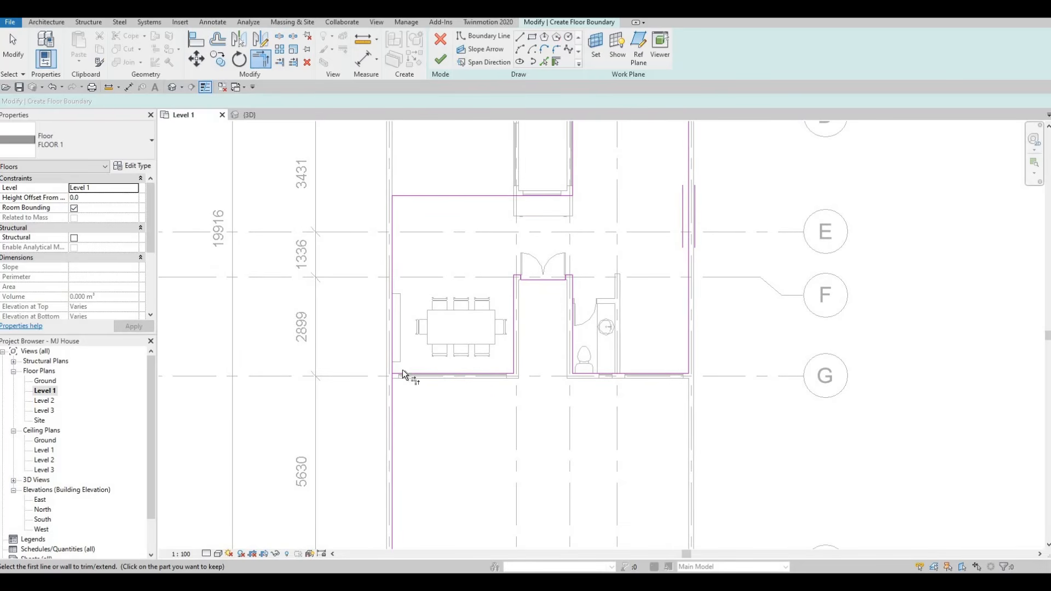
left_click(439, 372)
Step: Check the boundary around the door and bathroom, finish the floor sketch, and show the deselected floor in the 3D view
scroll(545, 252, "up", 5)
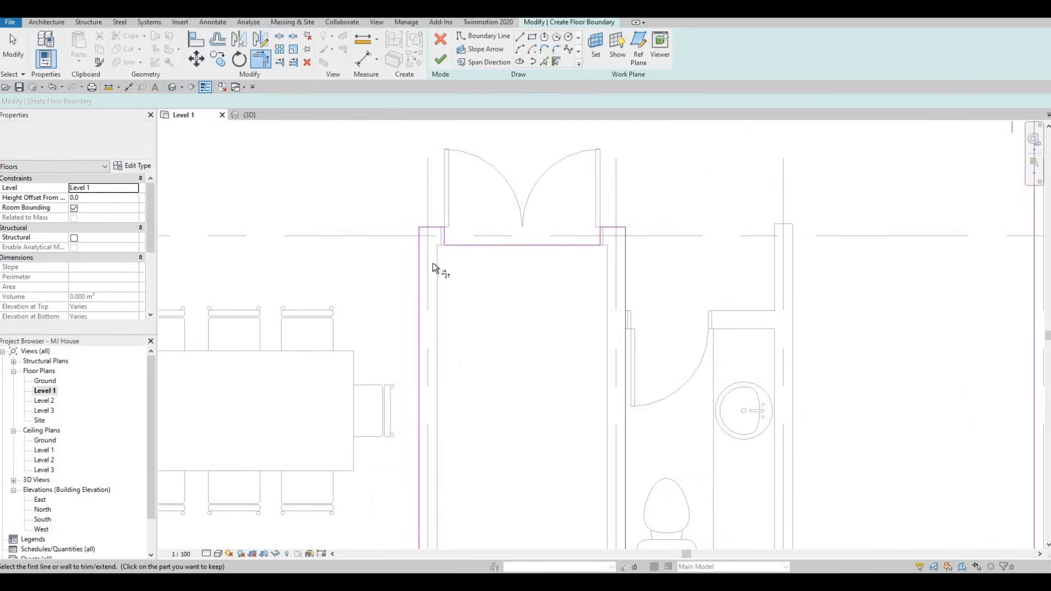
scroll(408, 251, "down", 3)
scroll(465, 247, "up", 1)
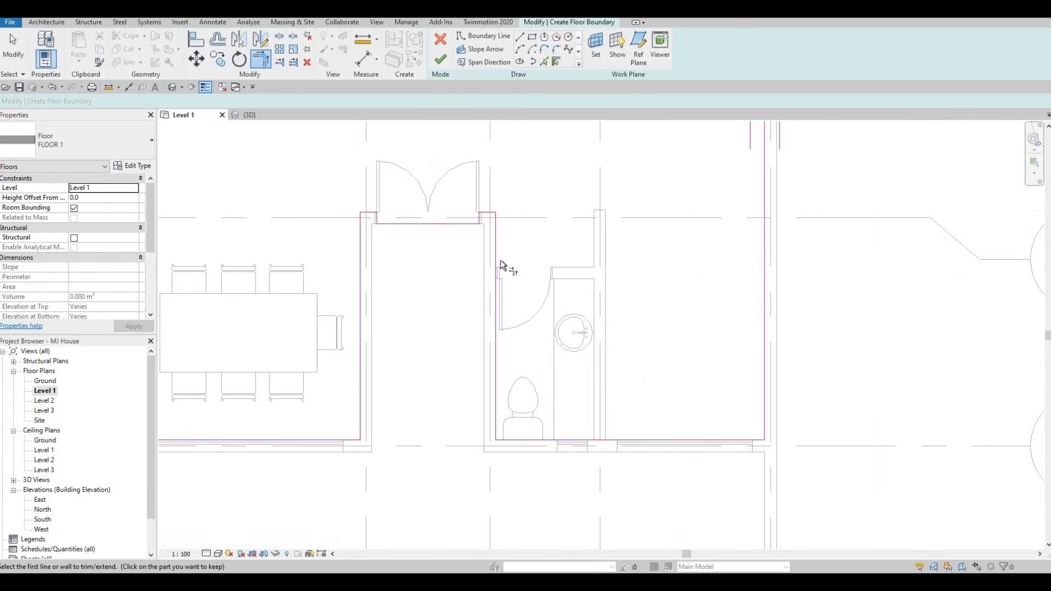
scroll(514, 257, "down", 2)
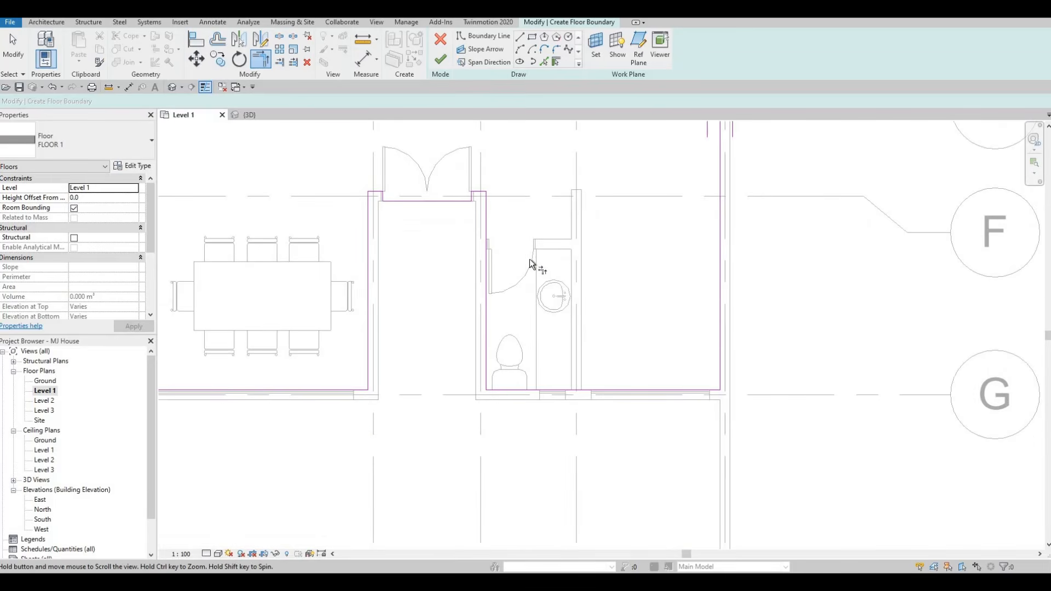
left_click(441, 59)
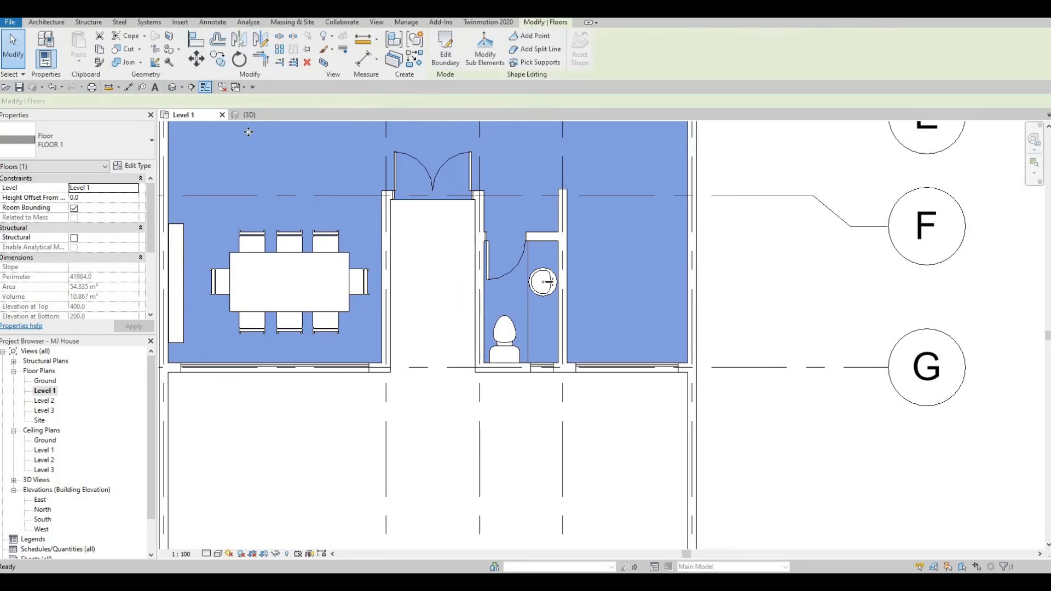
key("ctrl+Tab")
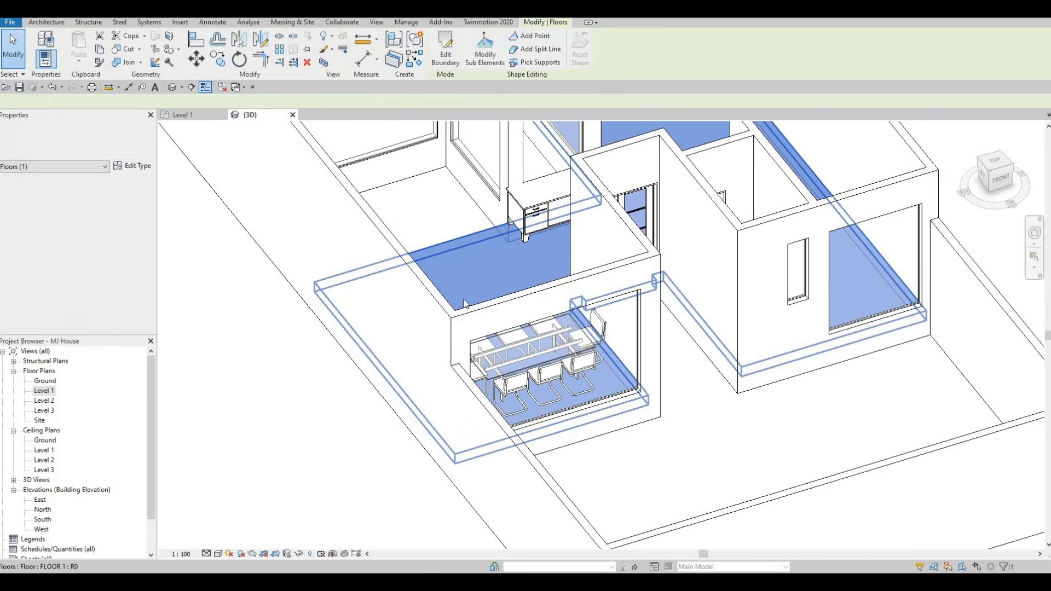
key("Escape")
key("Escape")
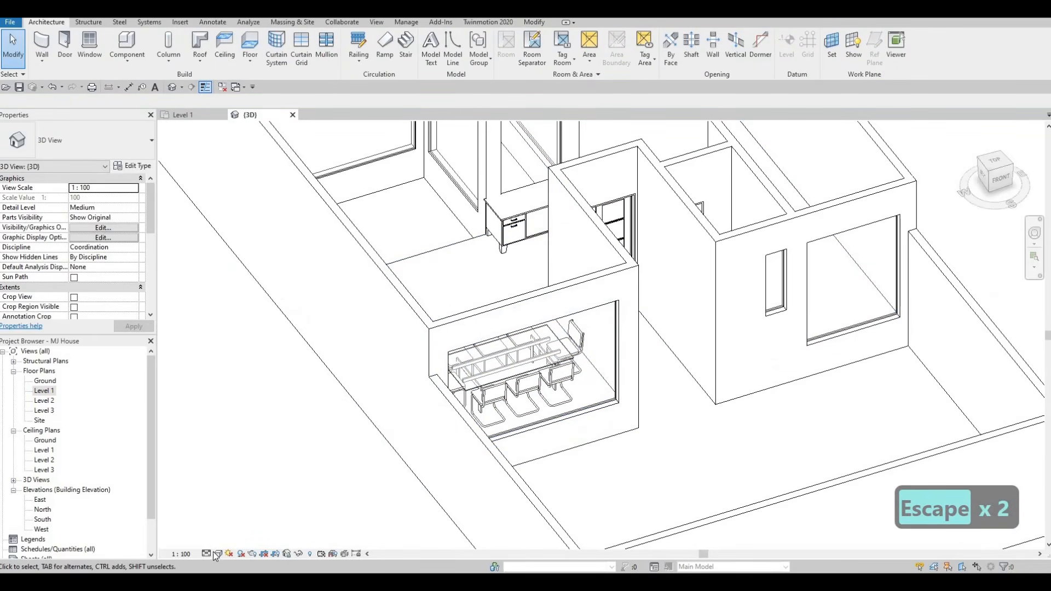
Step: Set the 3D view's detail level to Fine and its visual style to Shaded
left_click(218, 553)
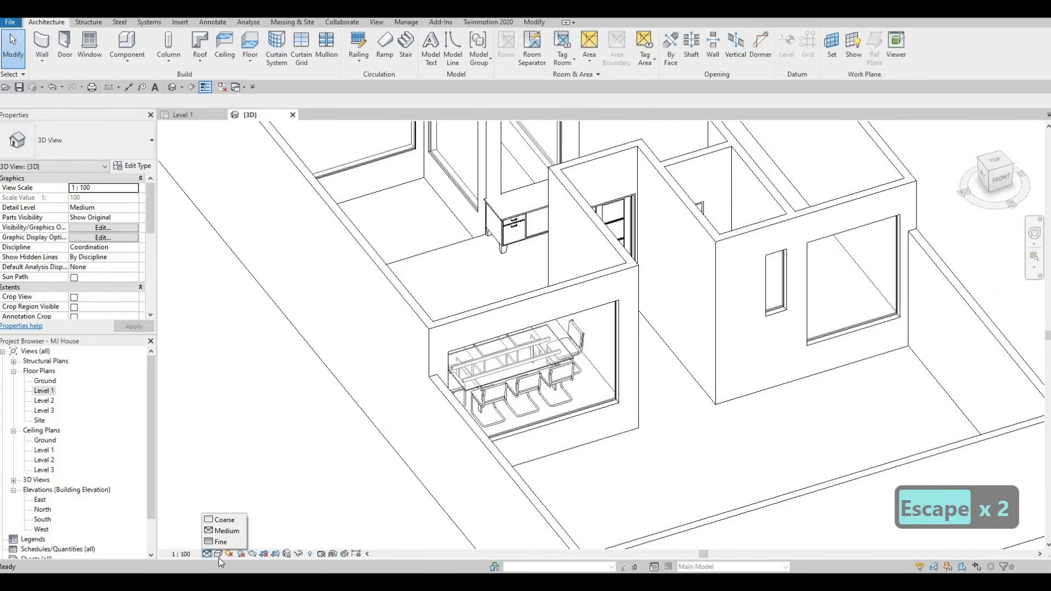
left_click(221, 541)
left_click(218, 553)
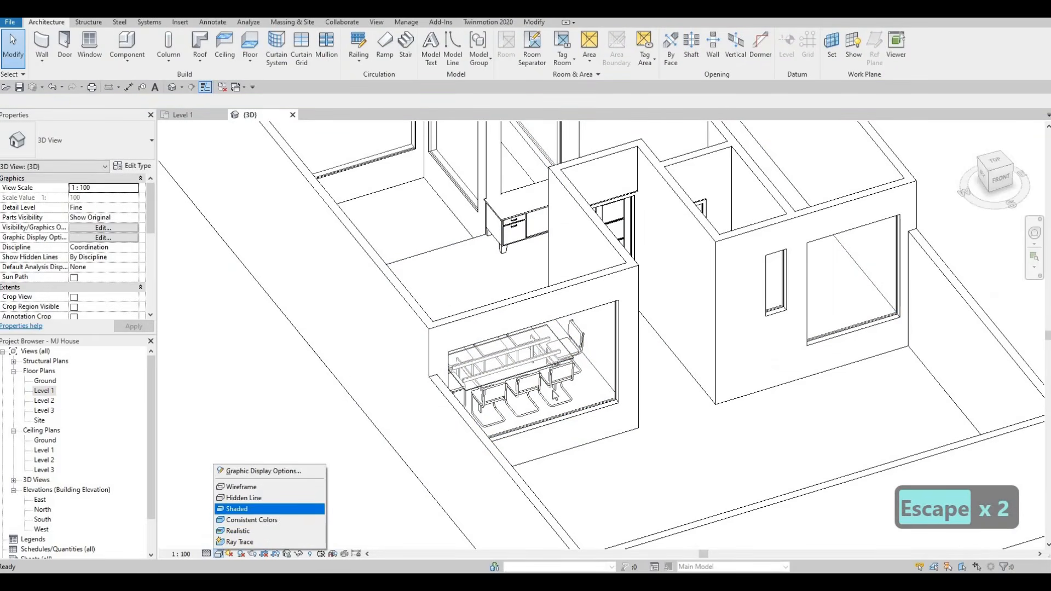
left_click(236, 509)
Step: Examine how the floor edge meets the threshold of the exterior double door in 3D
mouse_move(432, 448)
middle_mouse_down("shift")
mouse_move(330, 468)
mouse_move(533, 502)
mouse_move(634, 495)
mouse_move(629, 445)
mouse_move(596, 413)
mouse_move(531, 416)
mouse_move(613, 423)
mouse_move(575, 419)
mouse_move(543, 449)
mouse_move(469, 373)
mouse_move(466, 335)
middle_mouse_up("shift")
scroll(543, 450, "down", 1)
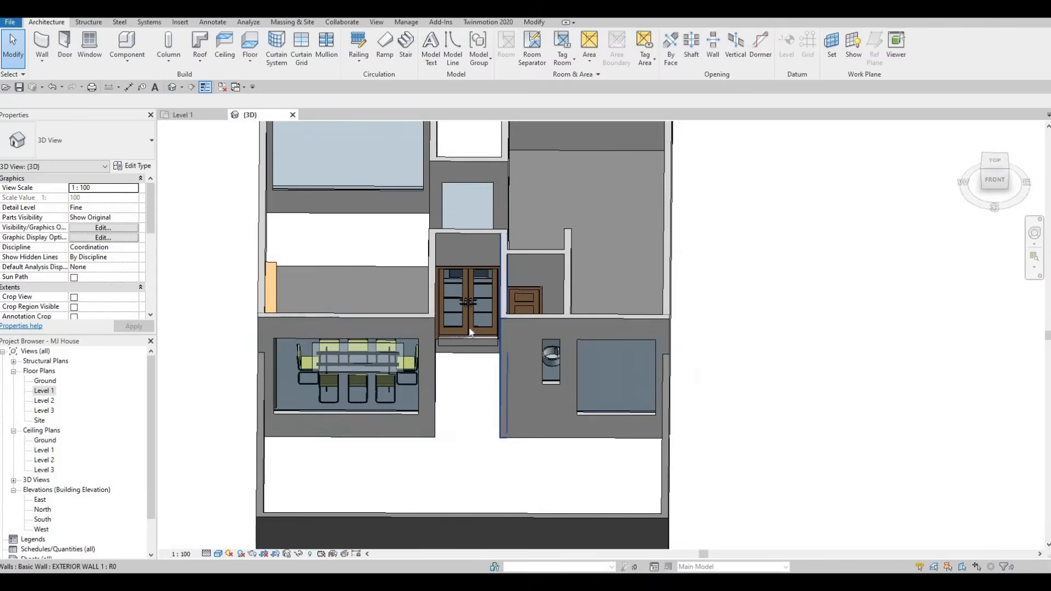
scroll(470, 332, "up", 6)
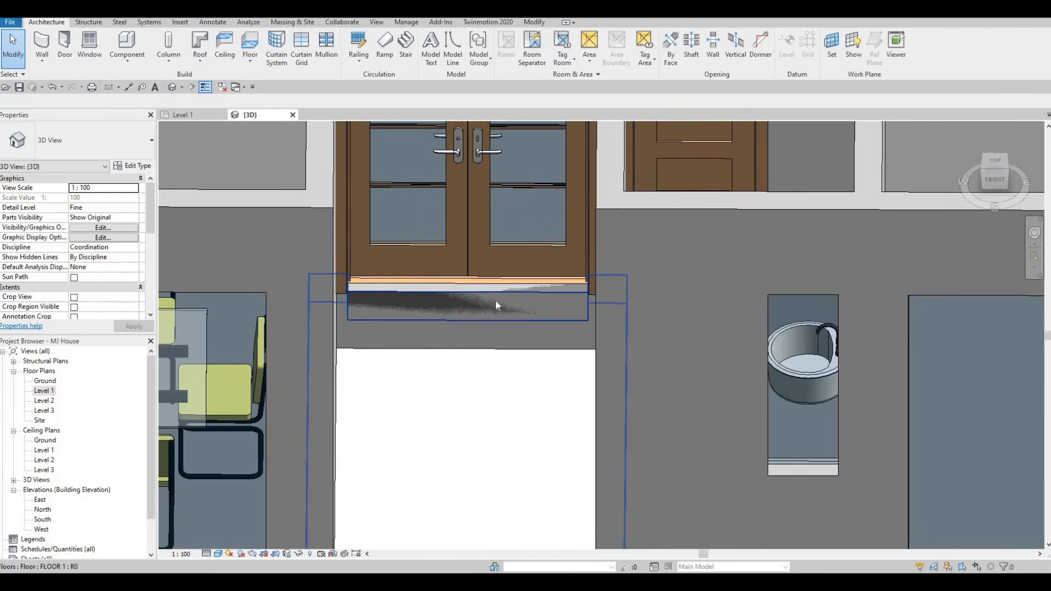
middle_click_drag(639, 402, 746, 425, "shift")
scroll(745, 422, "up", 2)
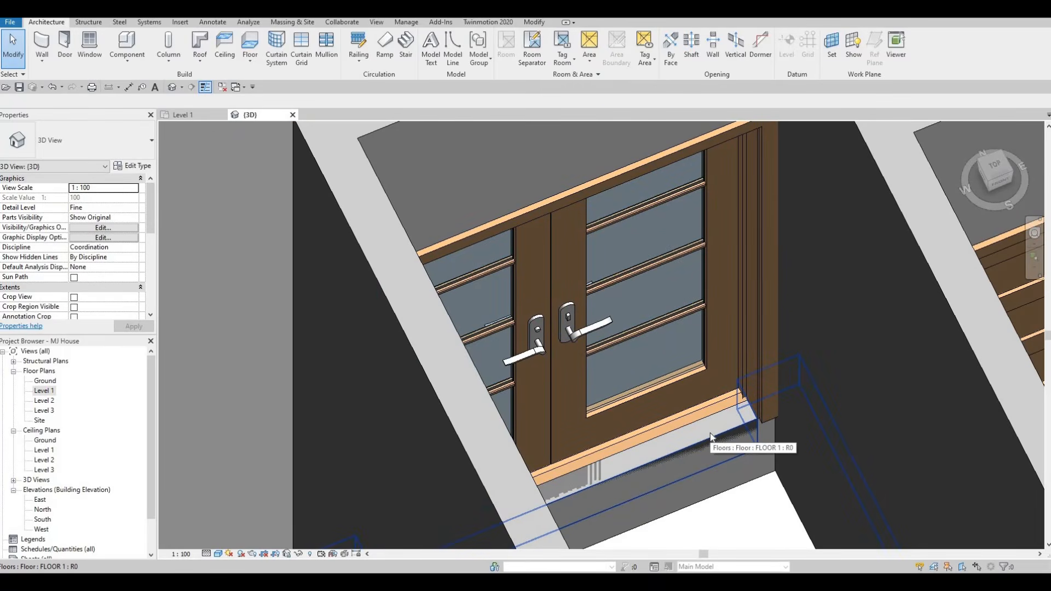
left_click(710, 440)
key("Escape")
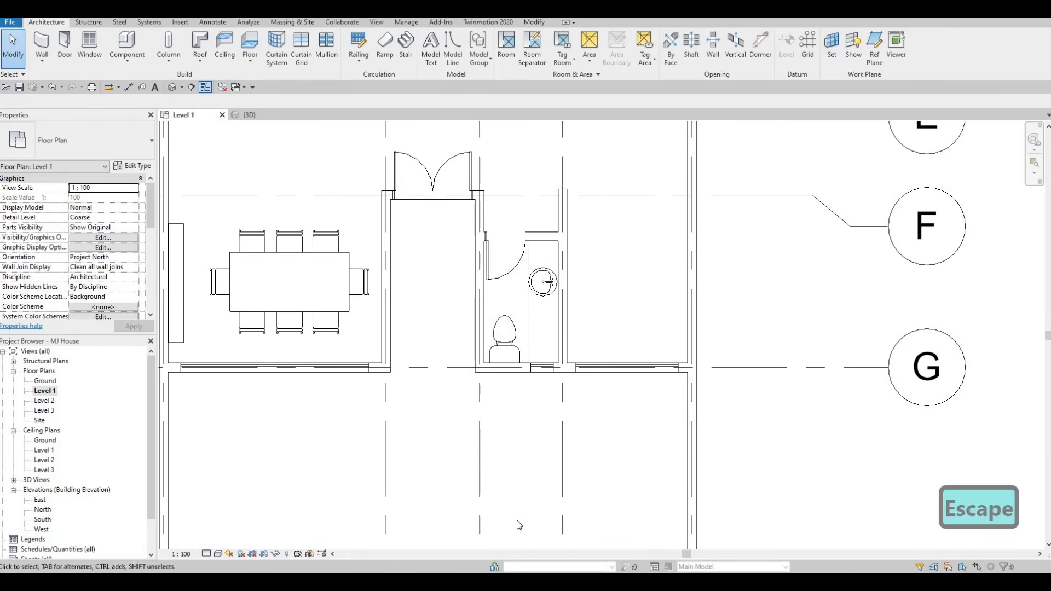
Step: Edit the FLOOR 1 boundary on Level 1, deleting the line across the double door opening and its short jamb lines
scroll(469, 401, "up", 2)
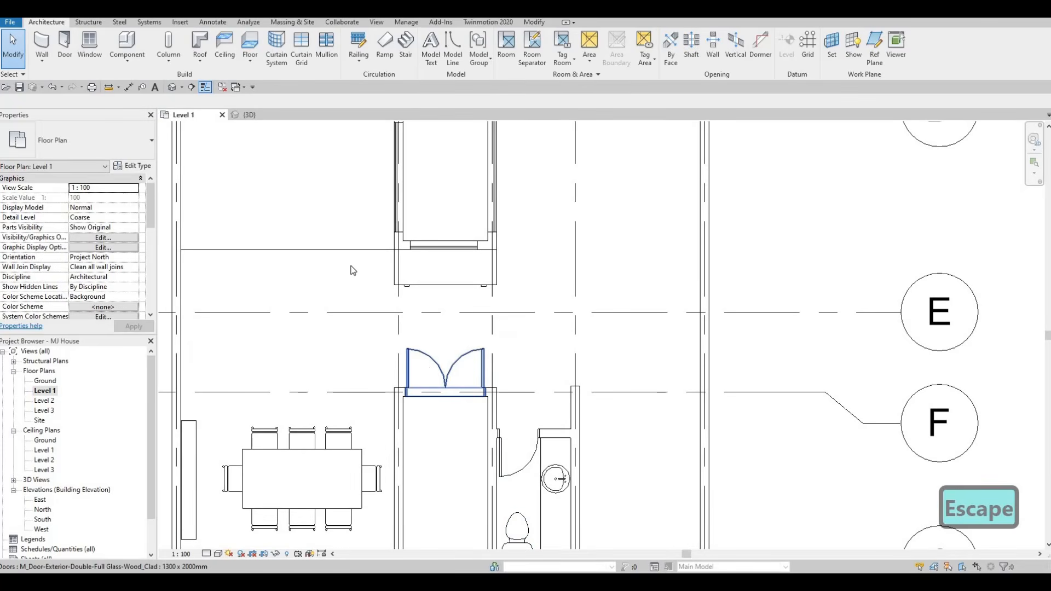
left_click(523, 154)
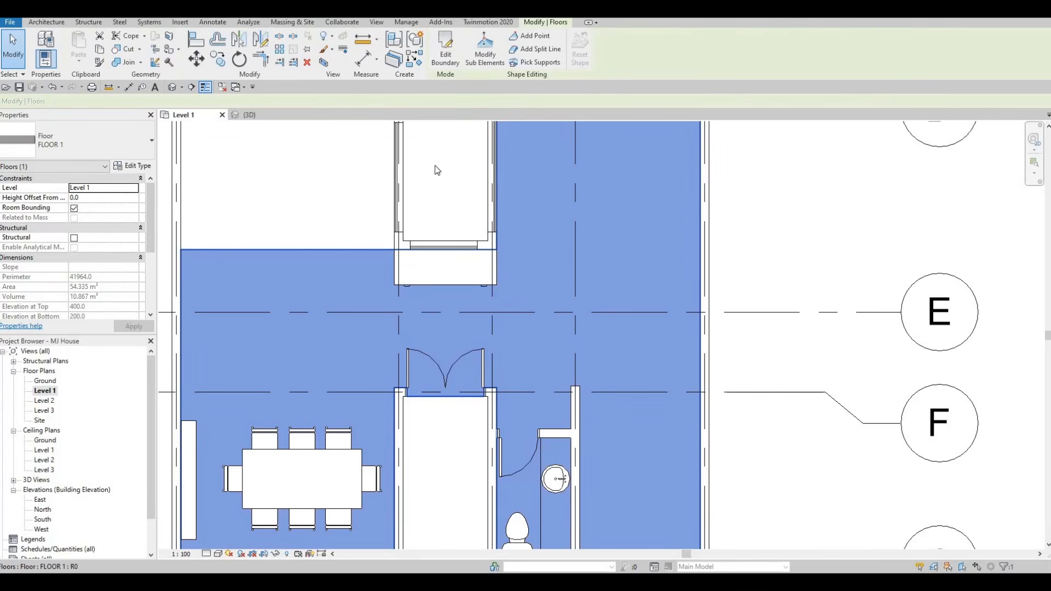
double_click(440, 403)
key("Escape")
key("Escape")
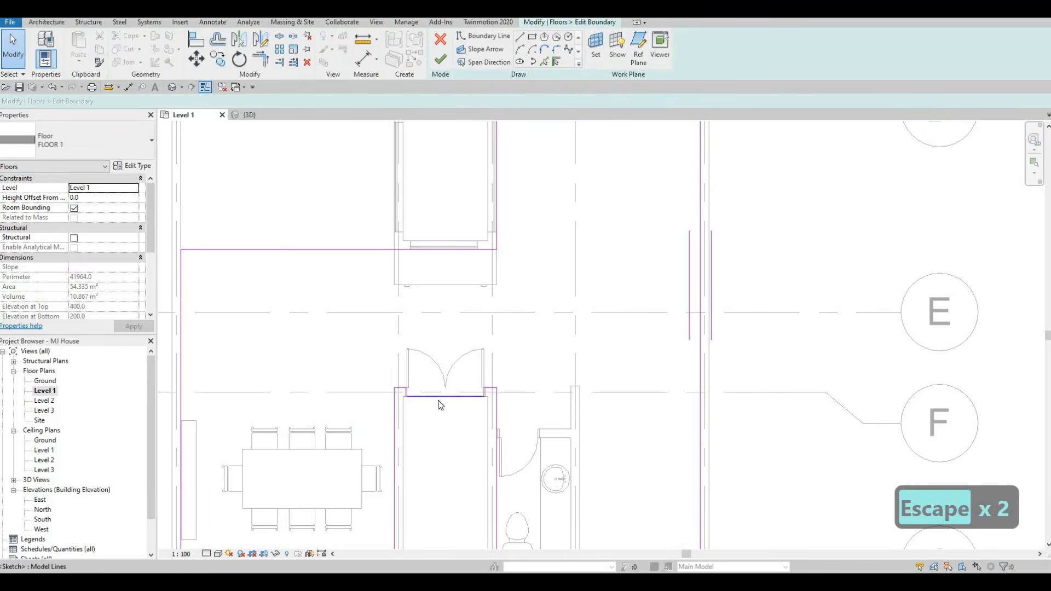
left_click(439, 402)
key("Delete")
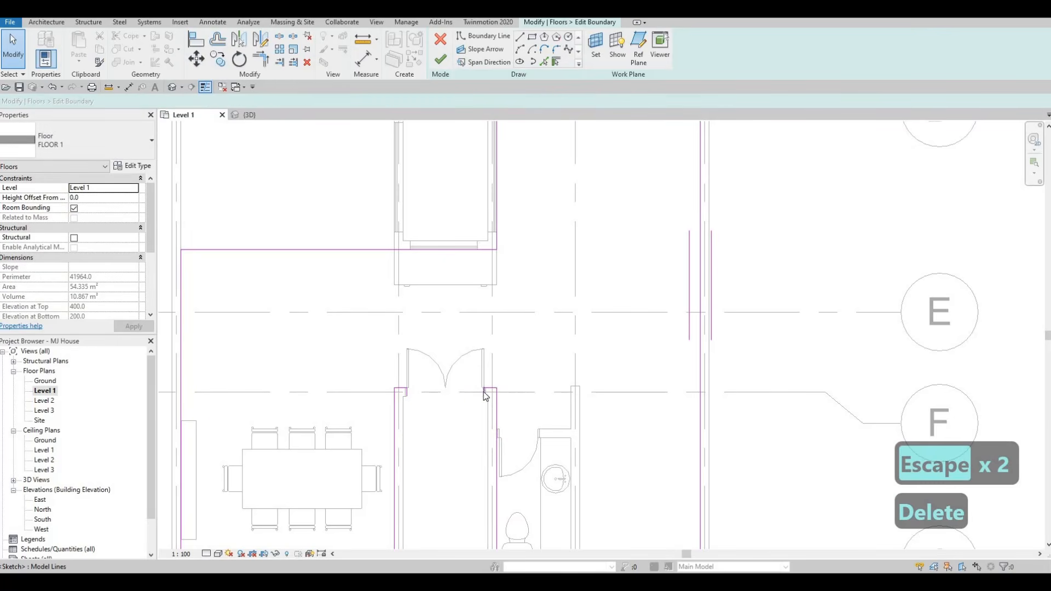
left_click(493, 394)
key("Delete")
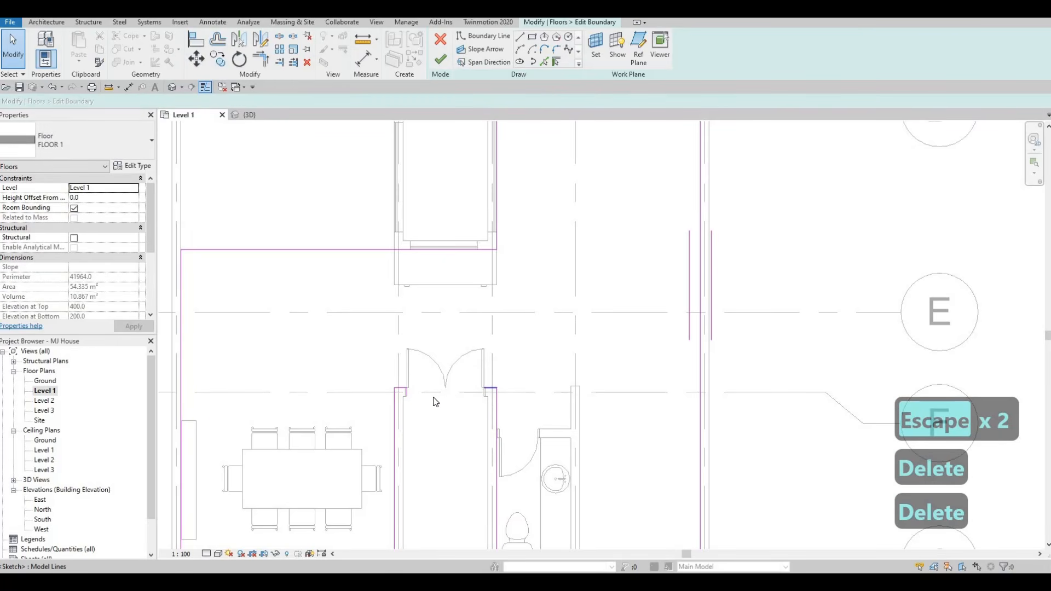
left_click(410, 396)
key("Delete")
key("Delete")
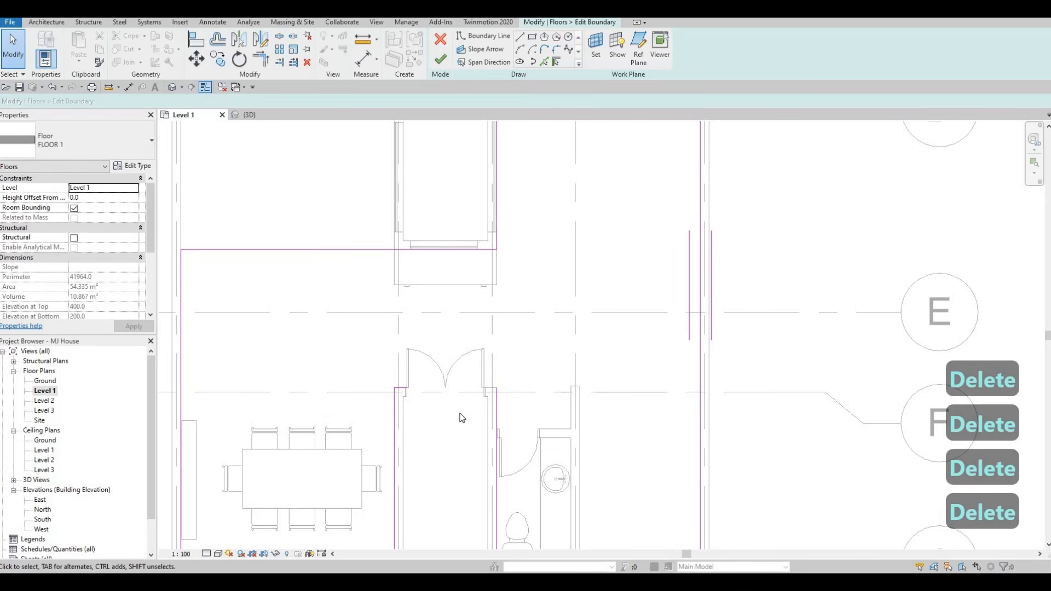
Step: Trim the remaining boundary lines into a straight edge across the double door, finish the floor sketch, and show the deselected floor in 3D
key("t")
key("r")
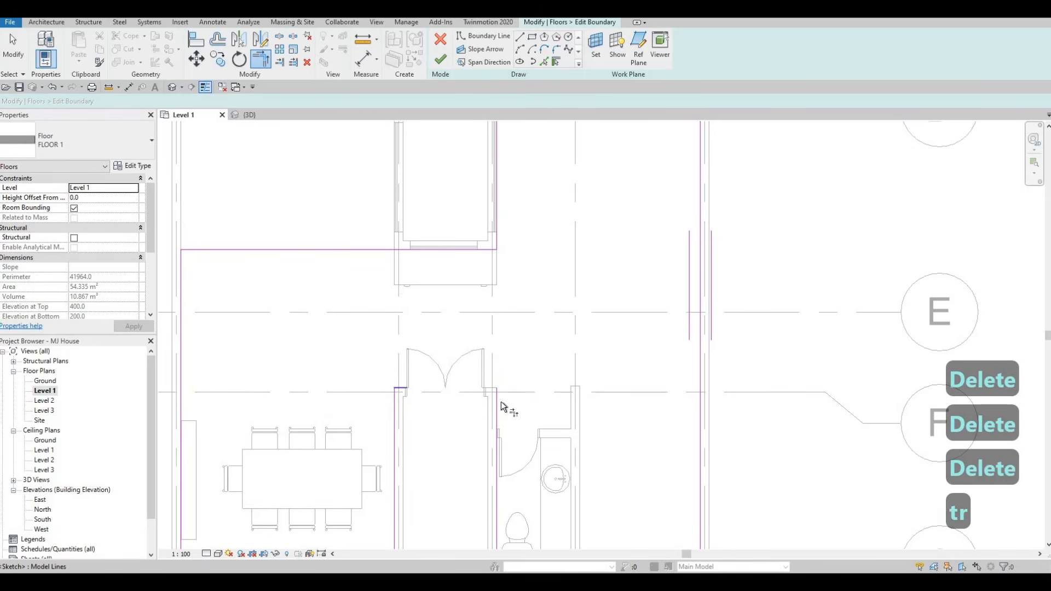
left_click(497, 402)
left_click(402, 389)
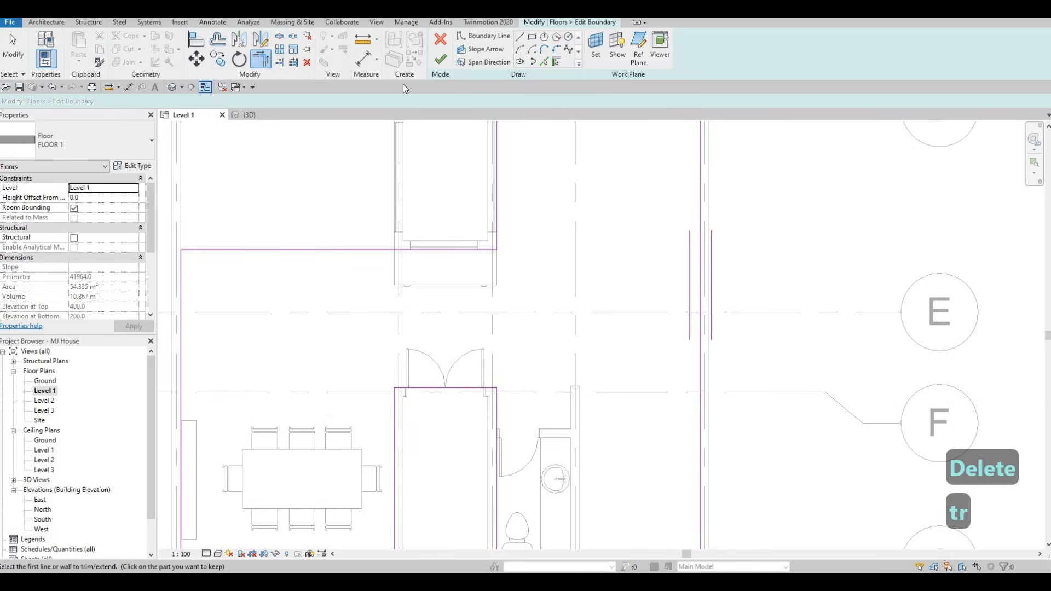
left_click(262, 115)
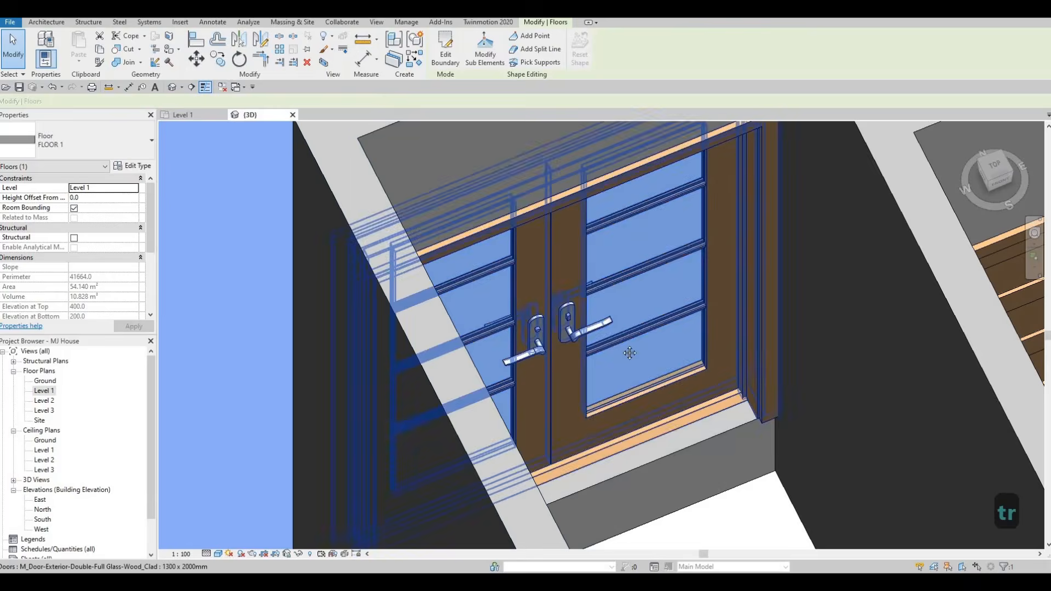
key("Escape")
key("Escape")
Step: Examine the floor edge below the double door and the uncovered floor area beside the credenza in 3D
middle_click_drag(741, 369, 543, 372, "shift")
scroll(710, 357, "down", 2)
scroll(544, 372, "up", 5)
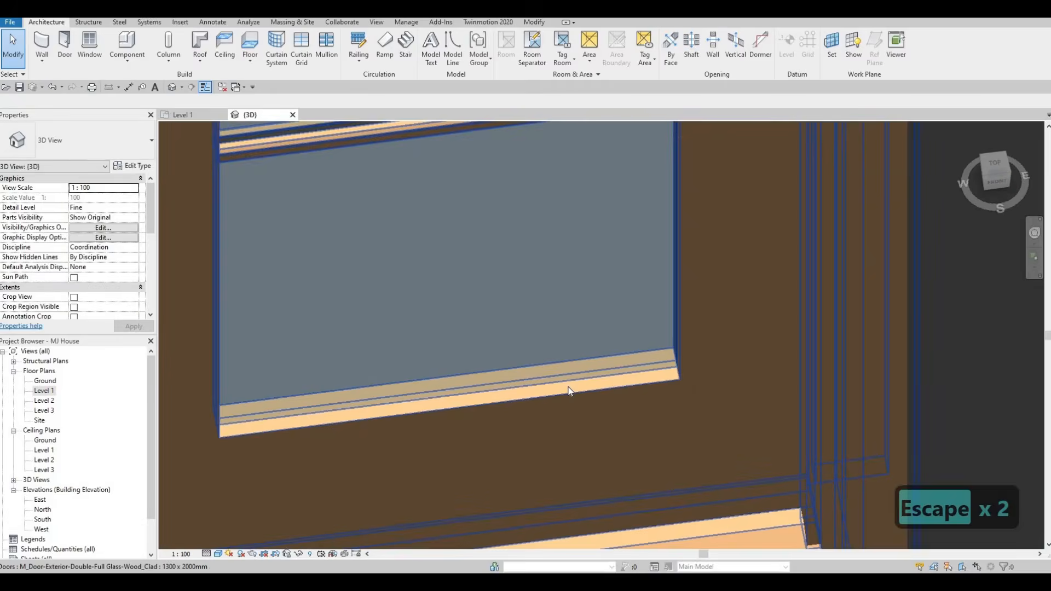
scroll(635, 421, "down", 3)
middle_click_drag(645, 415, 607, 421, "shift")
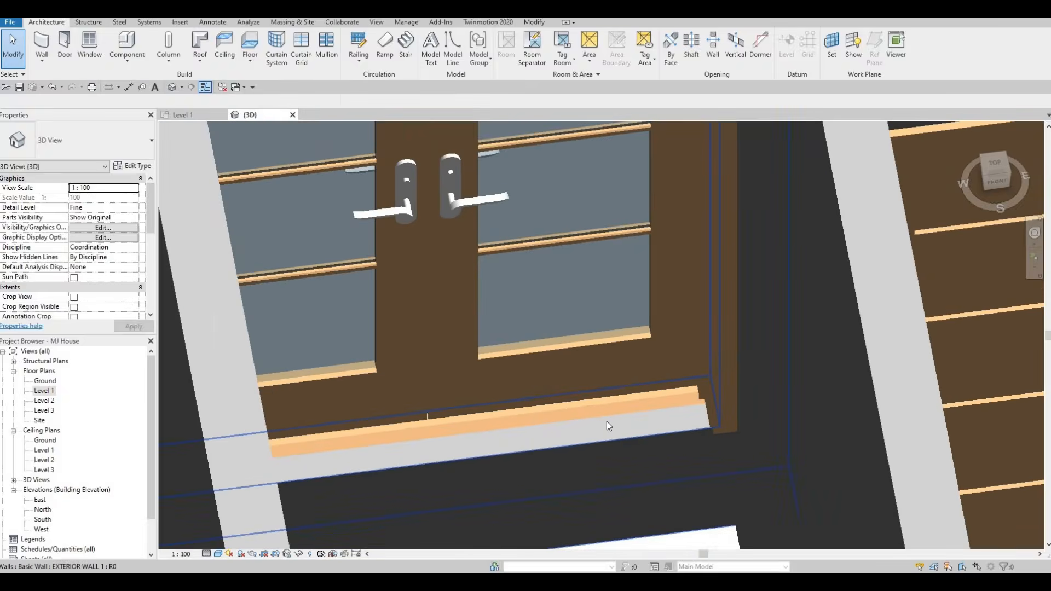
scroll(607, 422, "down", 3)
middle_click_drag(599, 350, 623, 360, "shift")
scroll(623, 350, "down", 1)
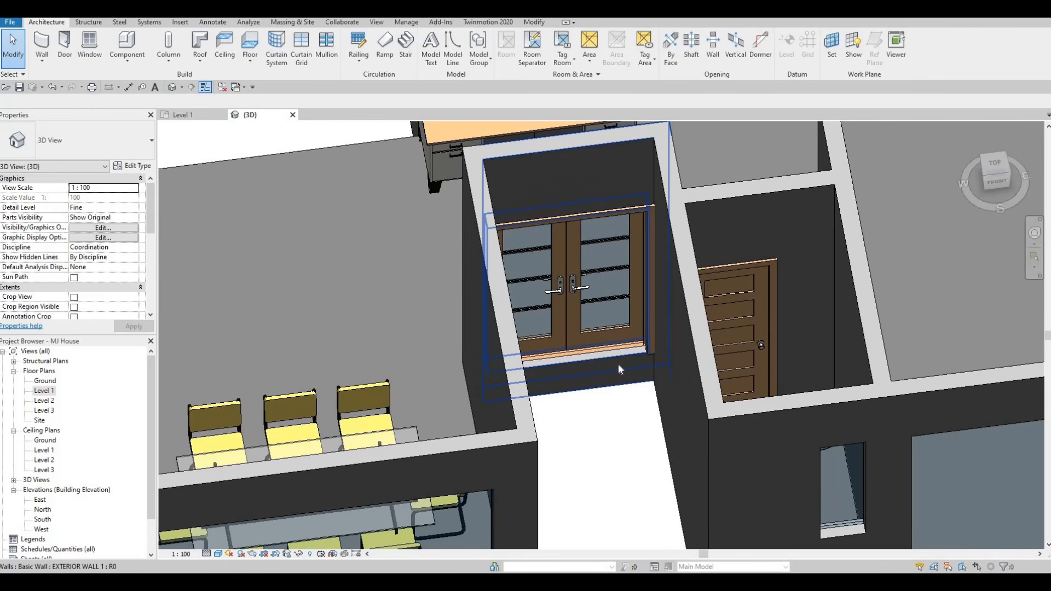
key("Escape")
key("Escape")
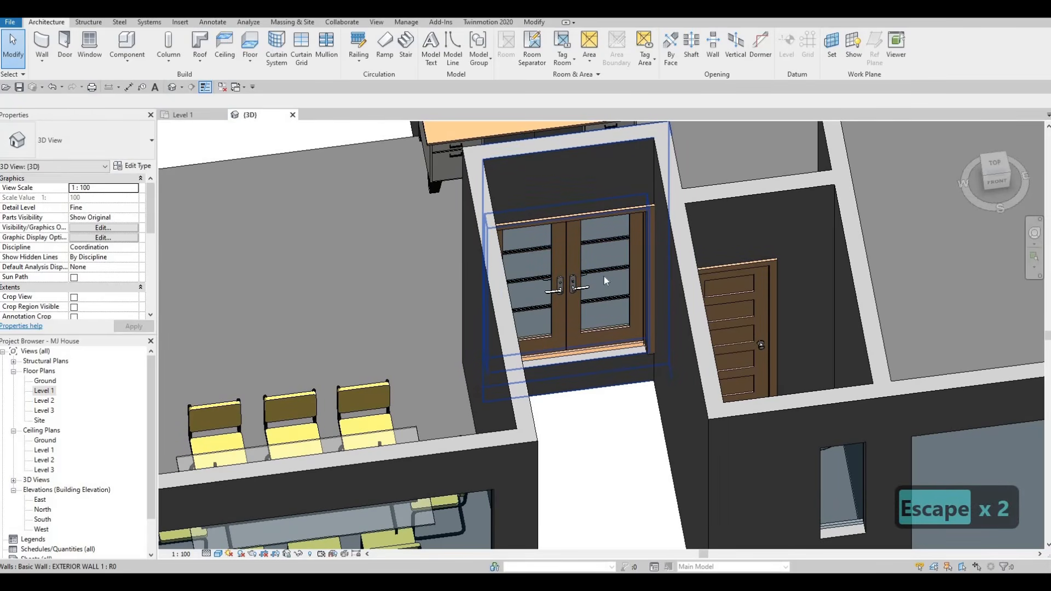
left_click(605, 285)
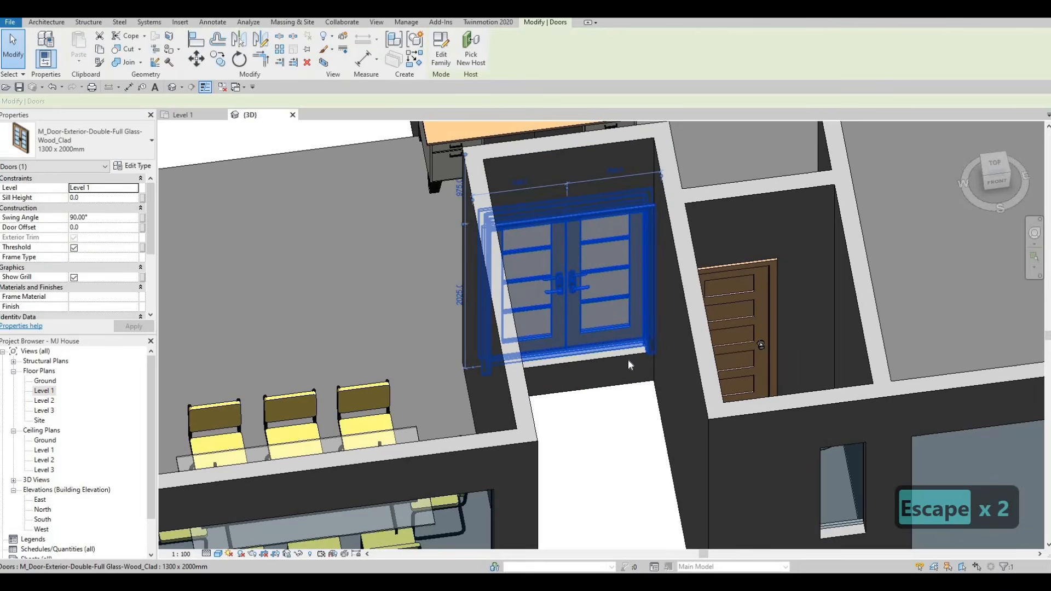
scroll(630, 379, "down", 4)
key("Escape")
middle_click_drag(625, 410, 581, 296, "shift")
scroll(591, 356, "up", 2)
scroll(596, 254, "up", 2)
scroll(433, 317, "up", 3)
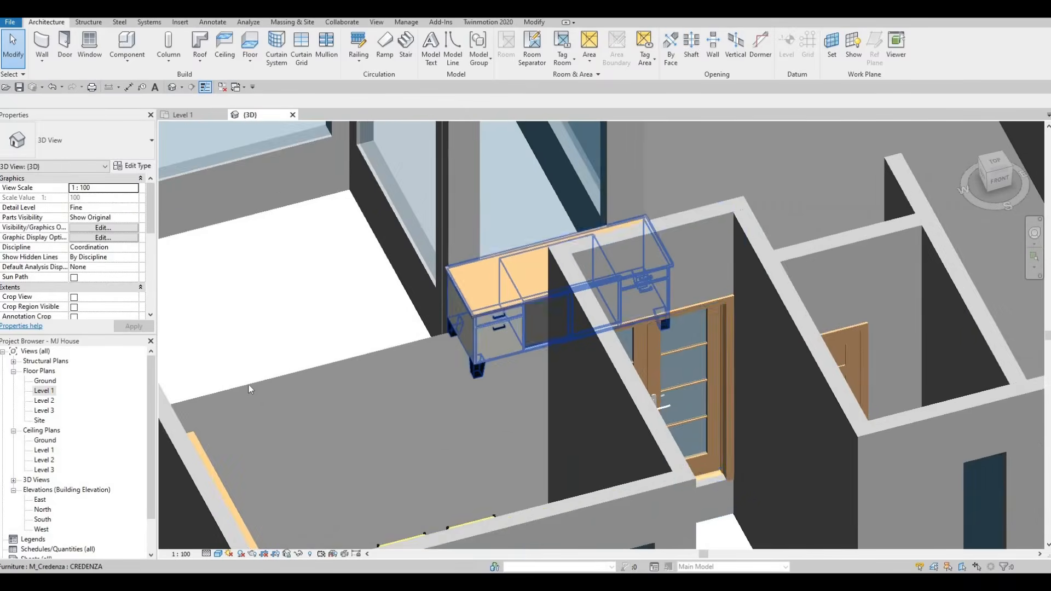
scroll(470, 358, "down", 3)
Step: Start a new architectural floor on Level 1 and duplicate the FLOOR 1 type as FLOOR 2
key("ctrl+Tab")
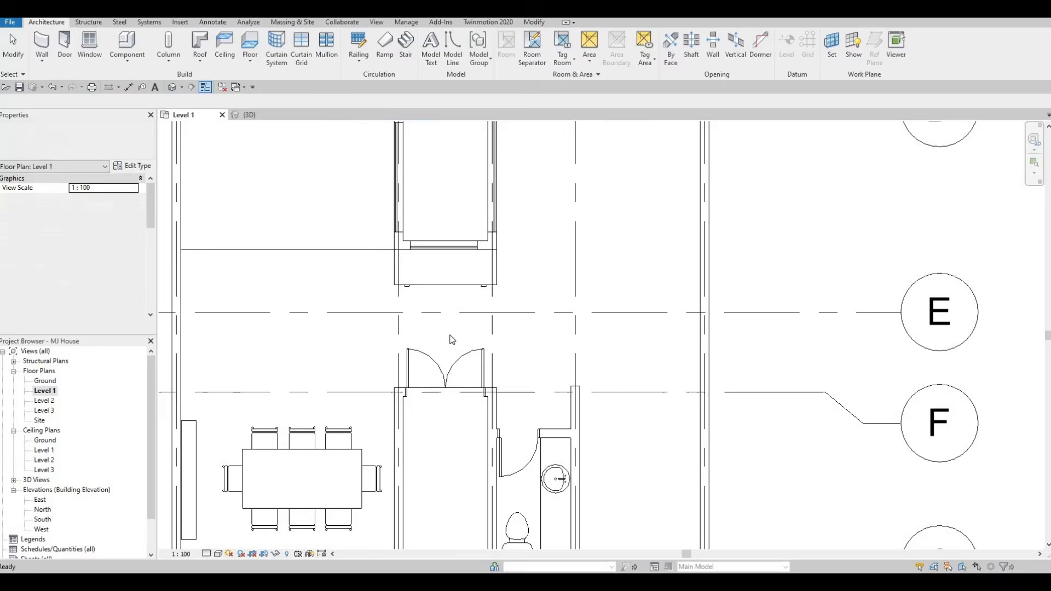
scroll(453, 342, "down", 3)
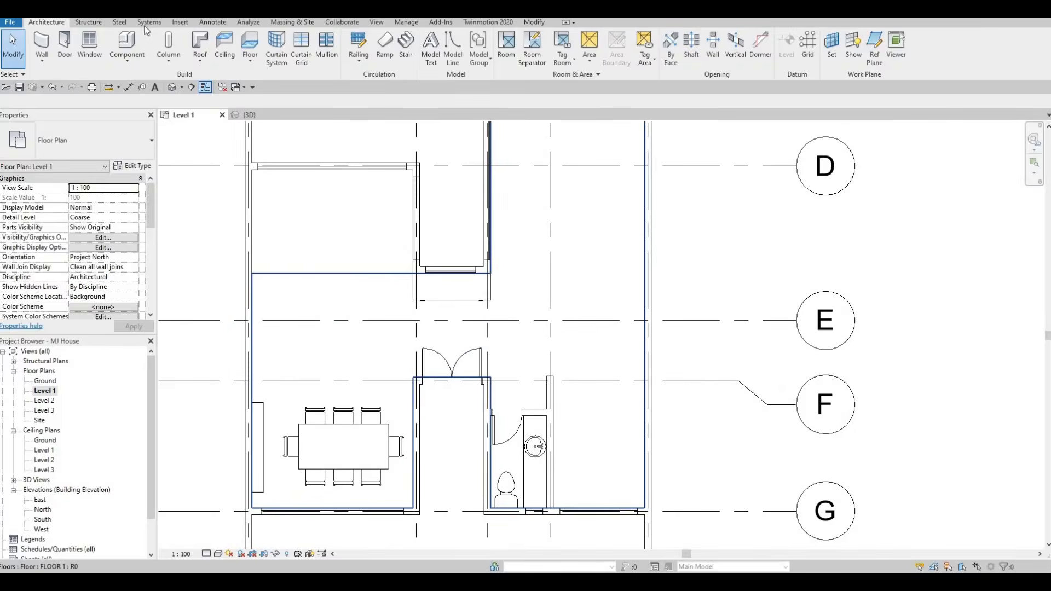
left_click(249, 43)
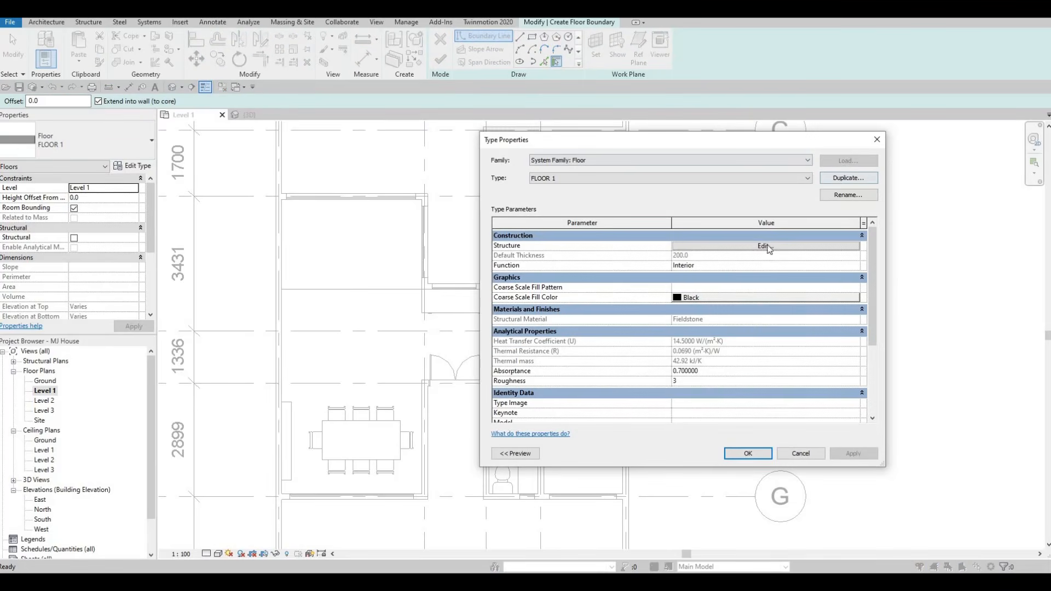
left_click(849, 178)
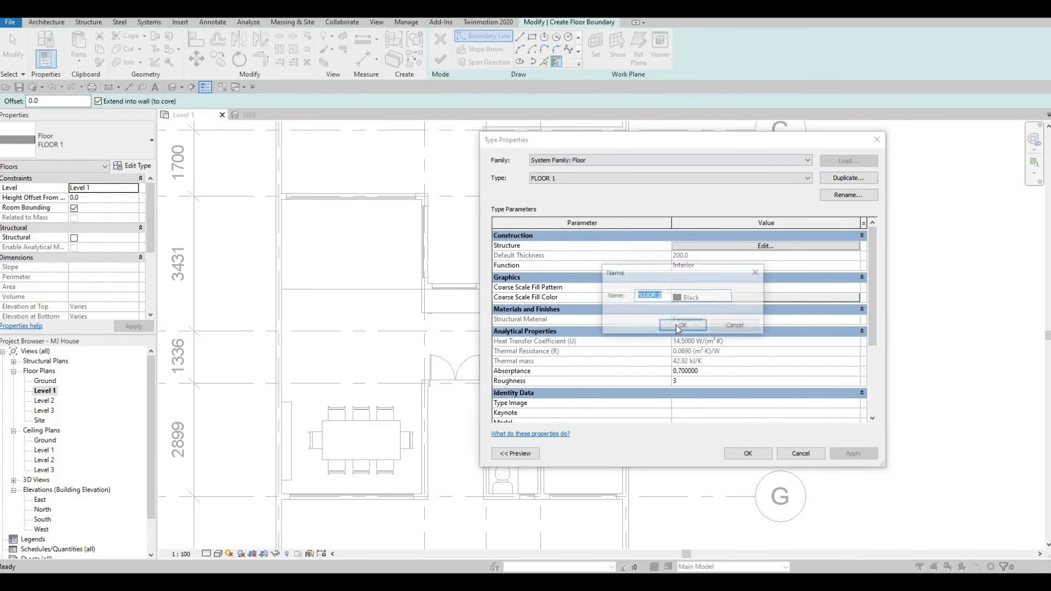
key("Return")
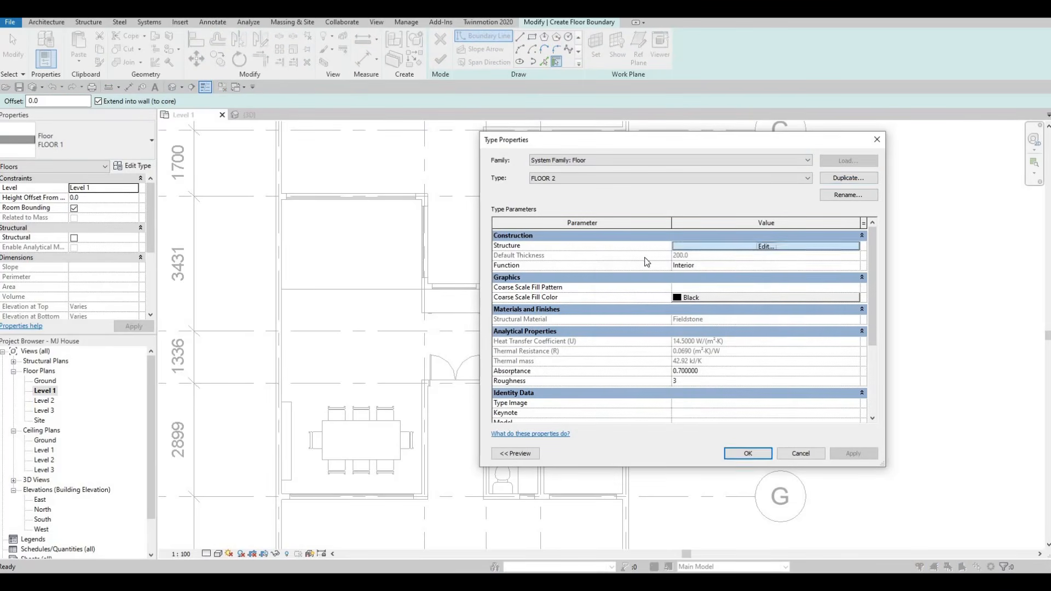
Step: Assign the stone material Granite, Cut, Polished to the structure layer of FLOOR 2 and accept the type properties
left_click(677, 246)
left_click(654, 244)
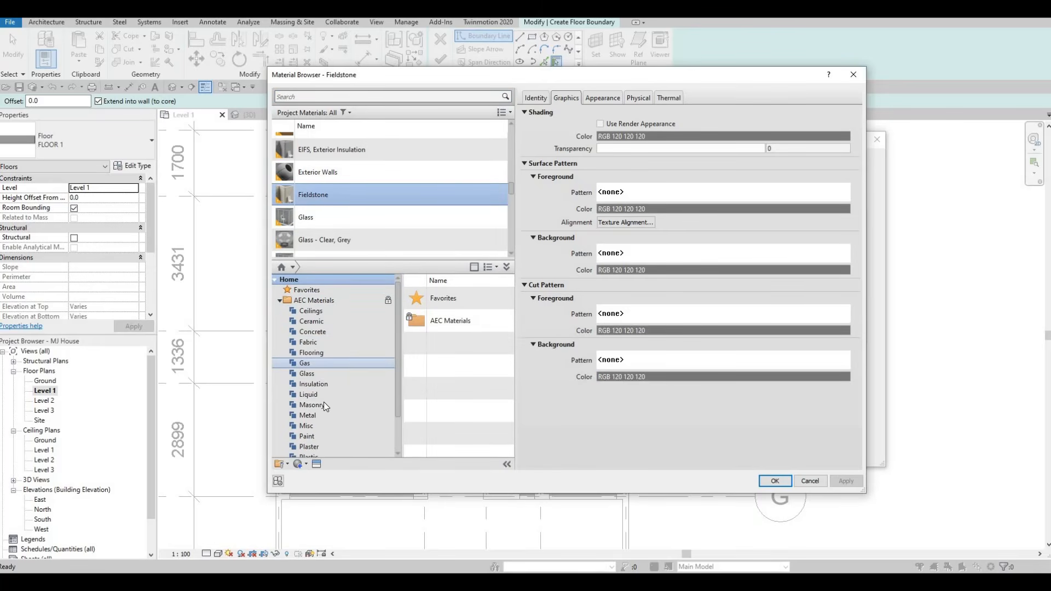
scroll(314, 433, "down", 1)
left_click(320, 436)
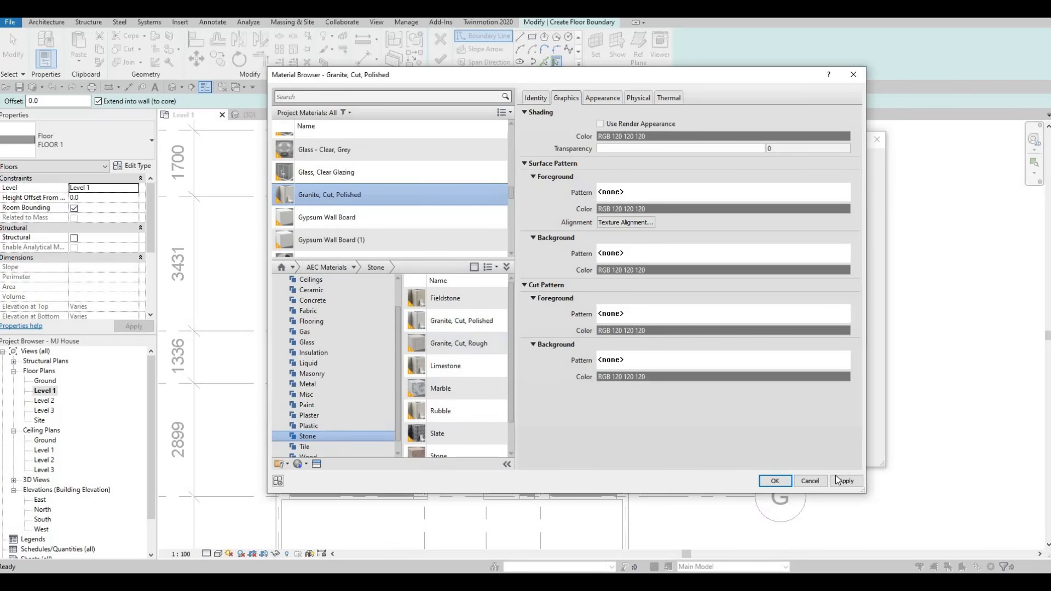
left_click(775, 481)
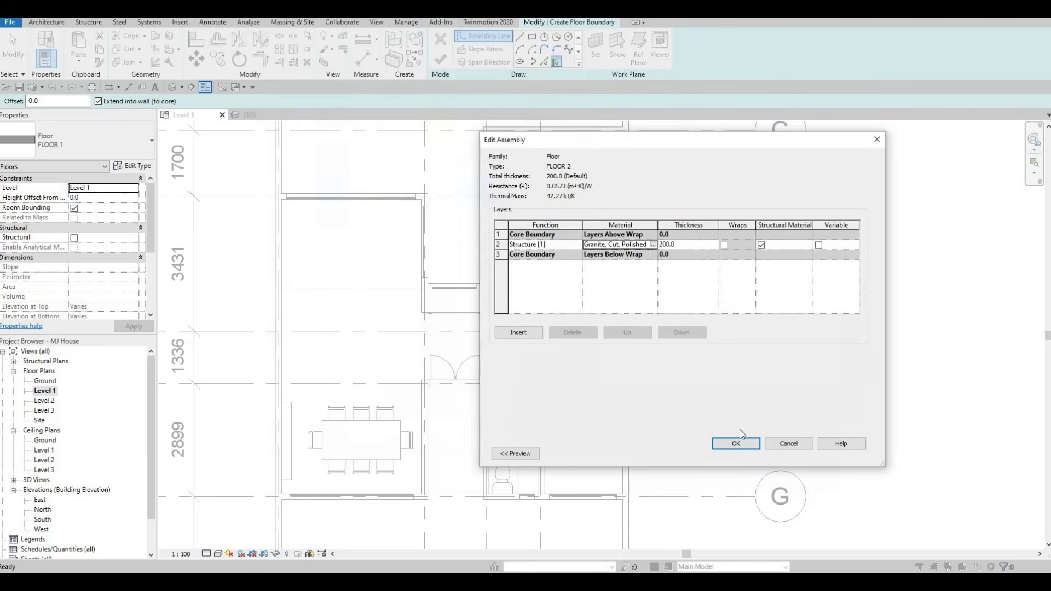
left_click(728, 442)
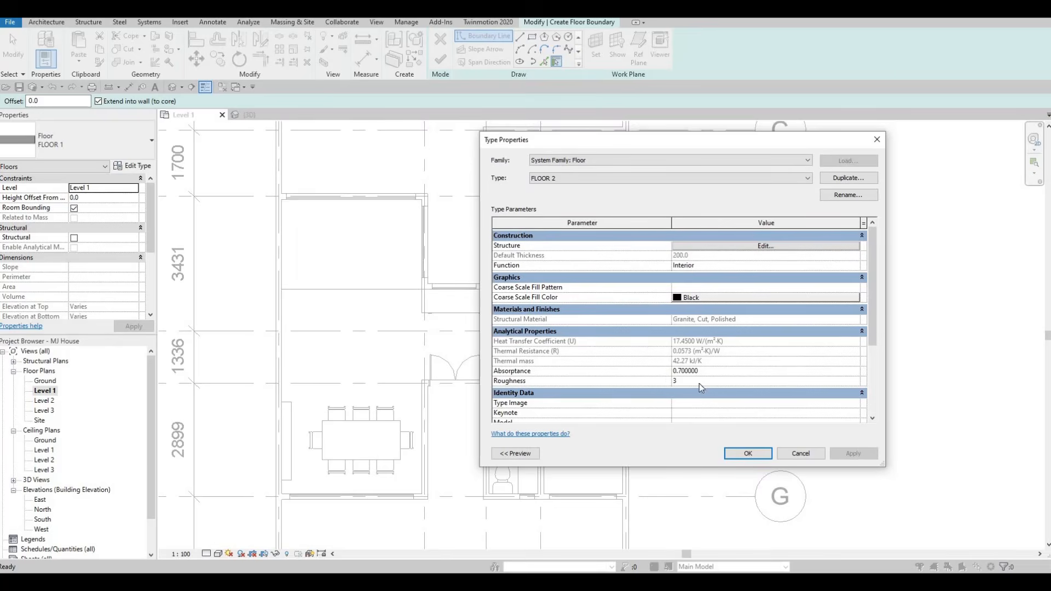
left_click(748, 453)
Step: Sketch a rectangular FLOOR 2 boundary about 2300 mm deep between the grid D window wall and the existing floor's edge, and finish the deselected floor
left_click(531, 38)
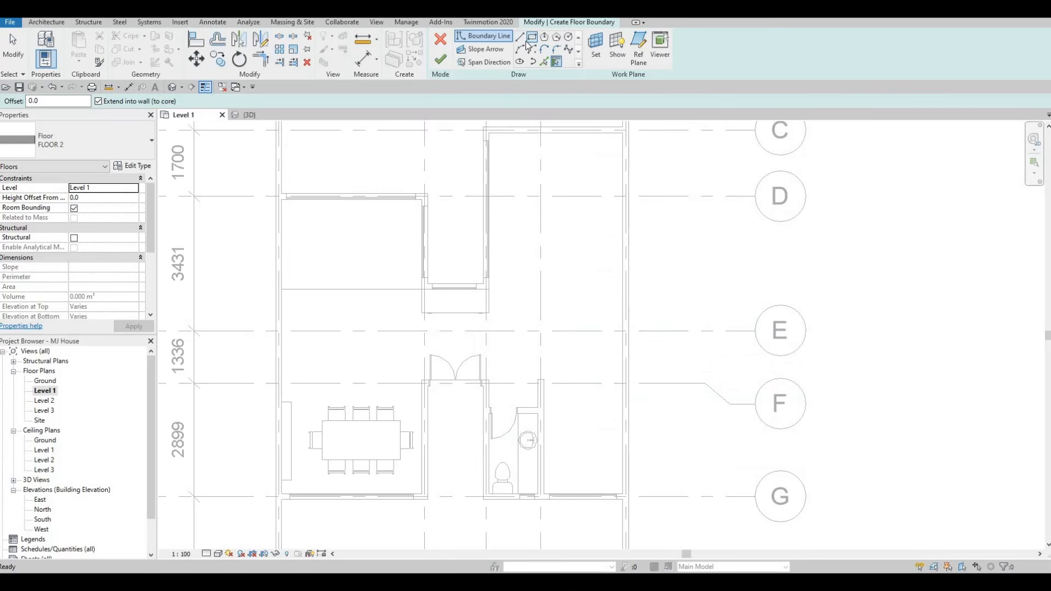
scroll(287, 202, "up", 3)
left_click(283, 201)
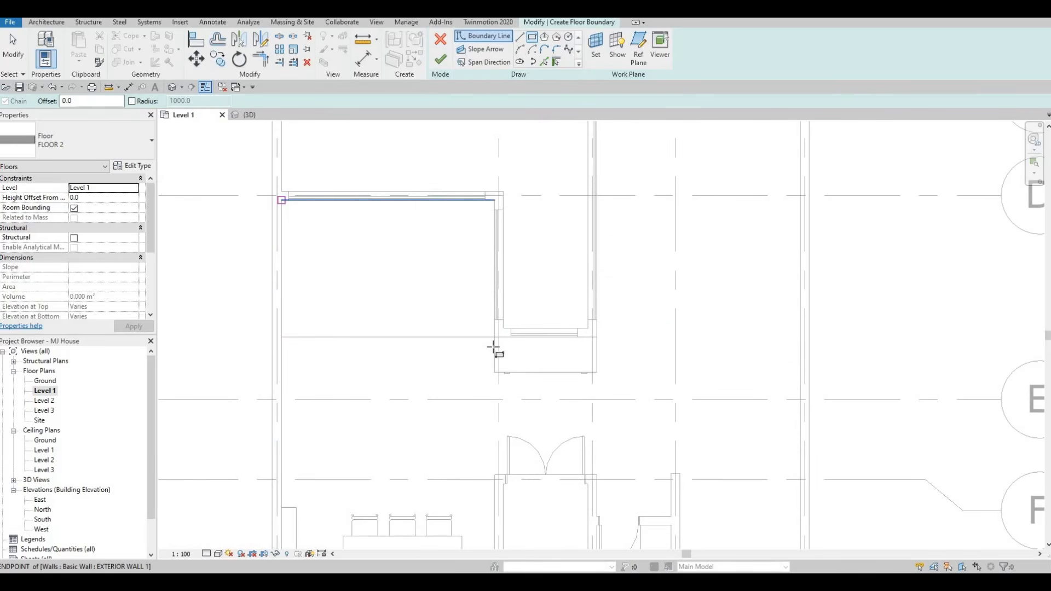
left_click(495, 337)
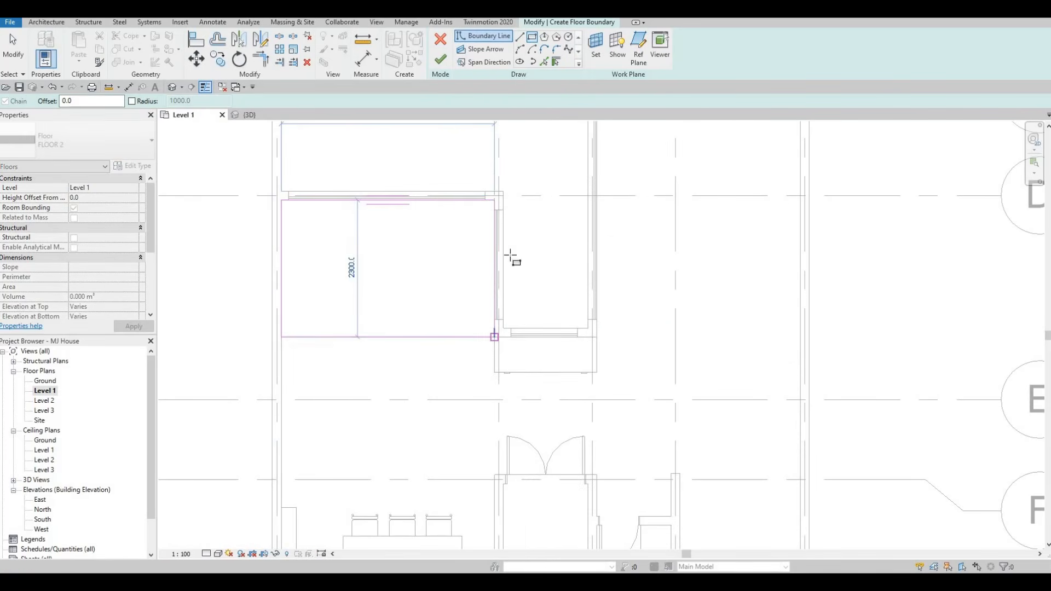
left_click(441, 59)
scroll(398, 240, "down", 1)
scroll(383, 237, "down", 1)
key("Escape")
key("Escape")
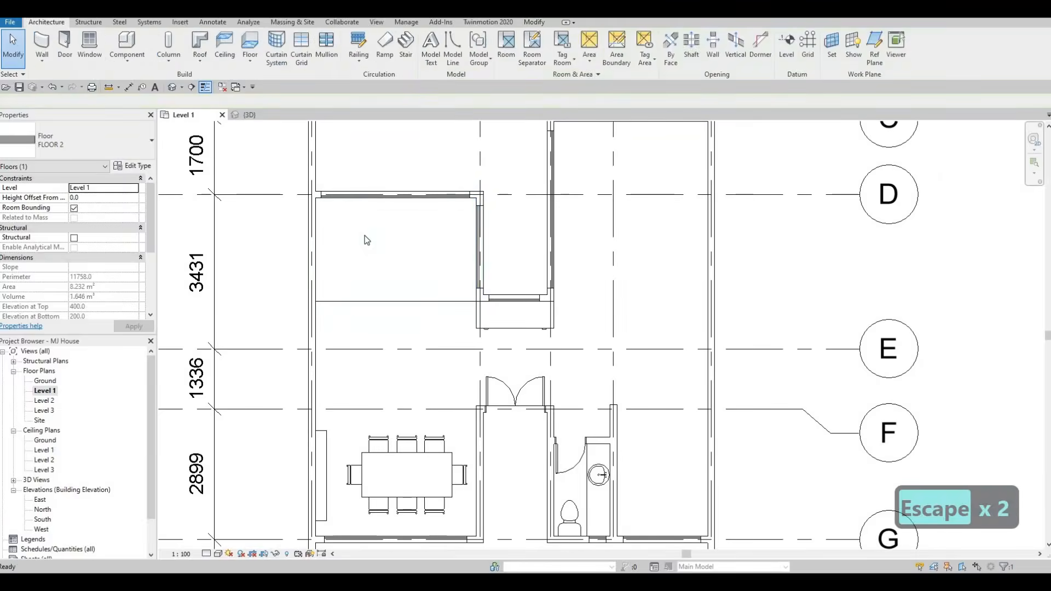
scroll(364, 236, "down", 1)
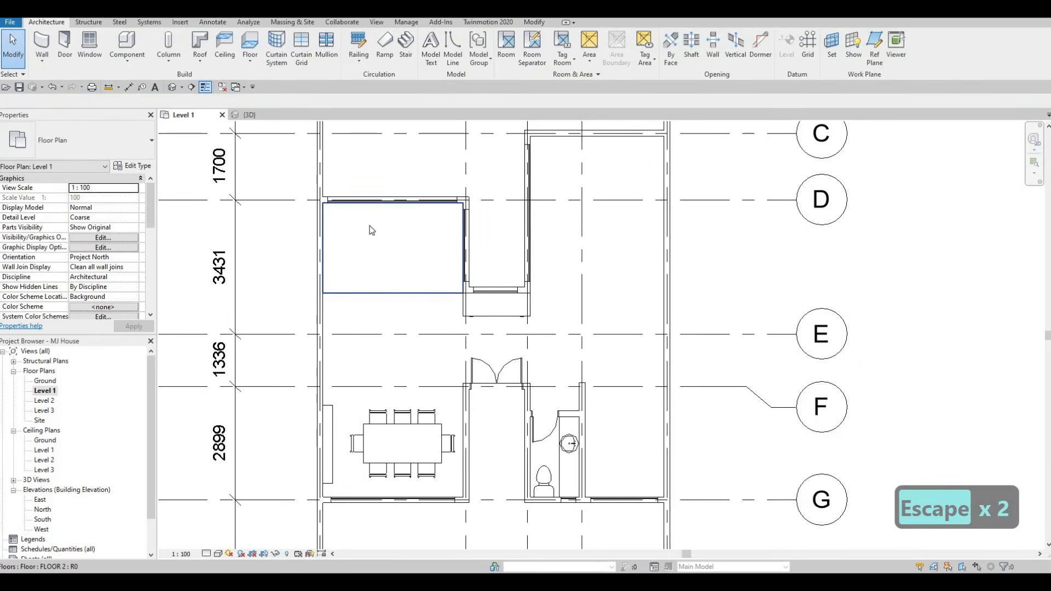
scroll(369, 226, "up", 1)
key("Escape")
key("Escape")
scroll(377, 279, "down", 4)
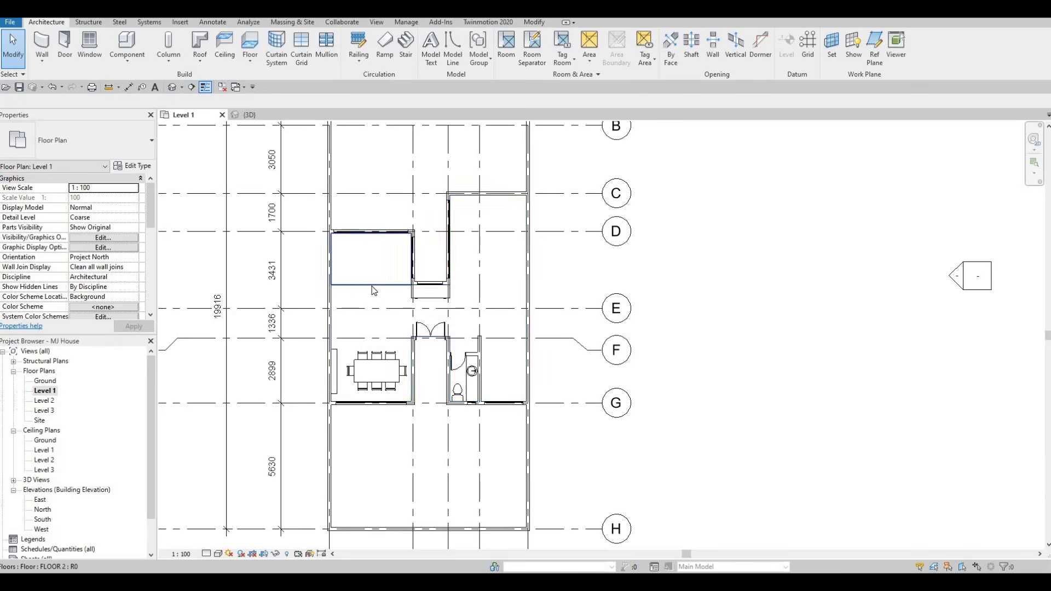
scroll(372, 284, "up", 4)
scroll(376, 282, "down", 3)
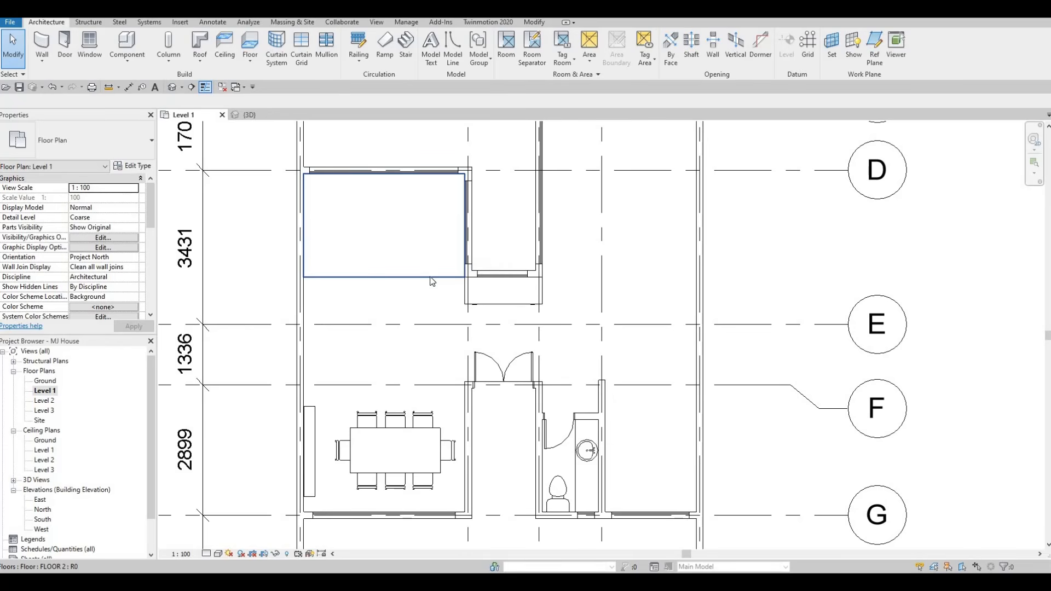
scroll(392, 265, "down", 2)
scroll(390, 263, "down", 1)
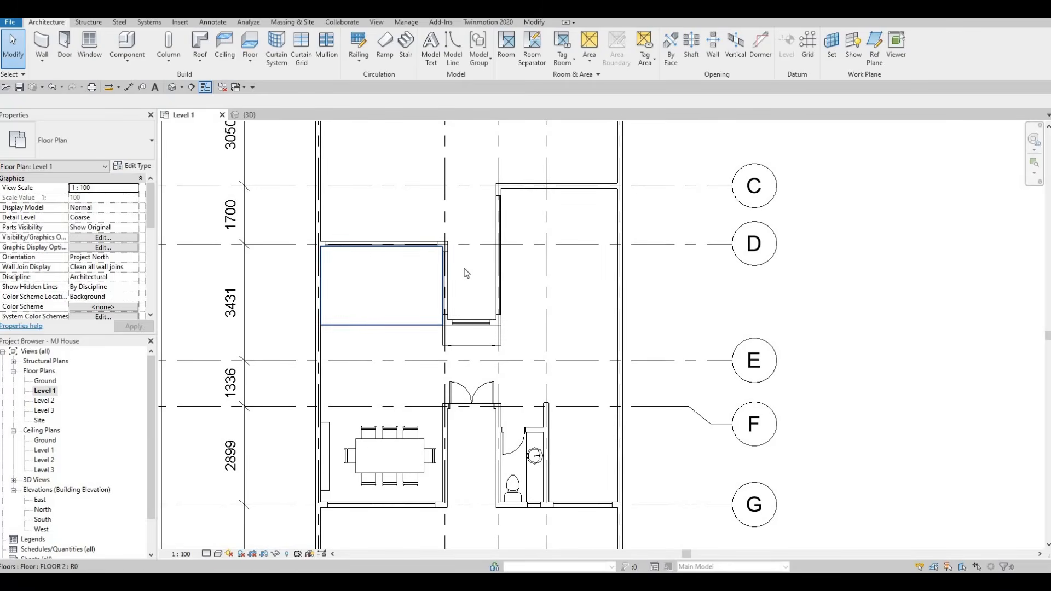
scroll(466, 272, "down", 1)
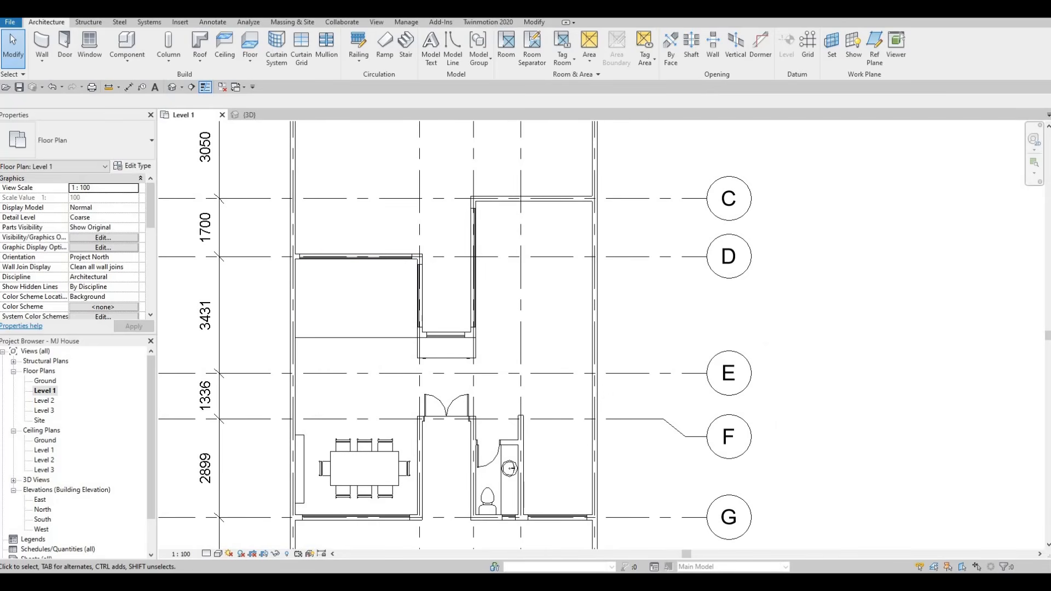
key("F1")
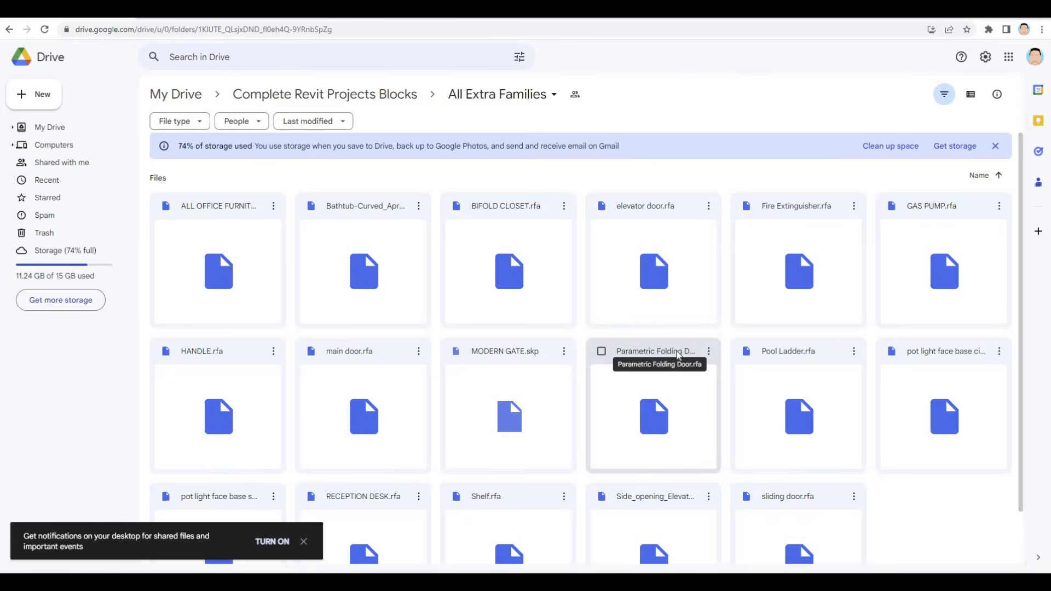
Step: Download Parametric Folding Door.rfa from the Google Drive folder All Extra Families and show the file in its download folder
left_click(710, 353)
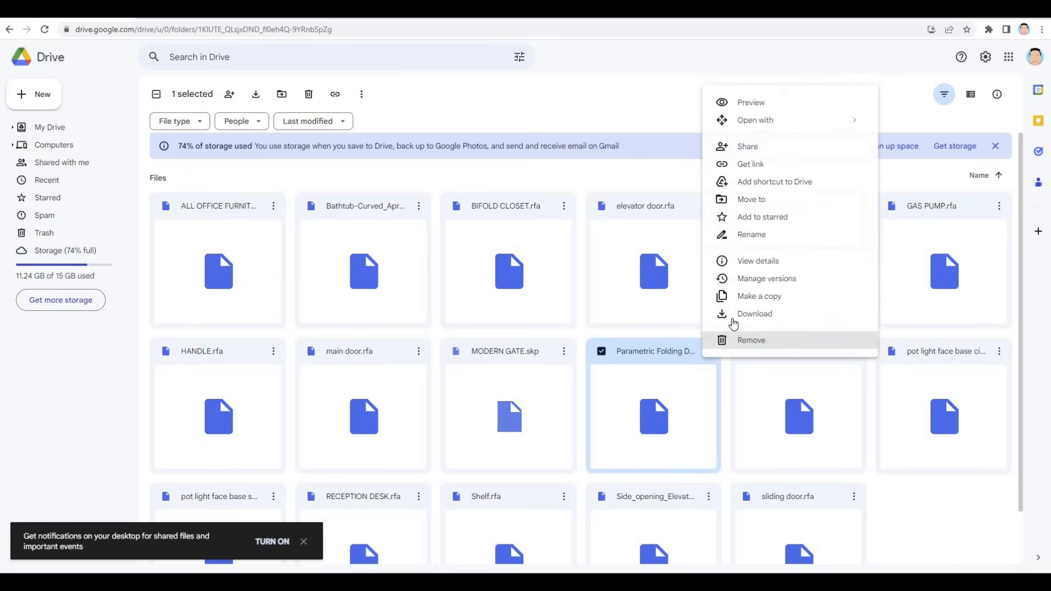
left_click(763, 314)
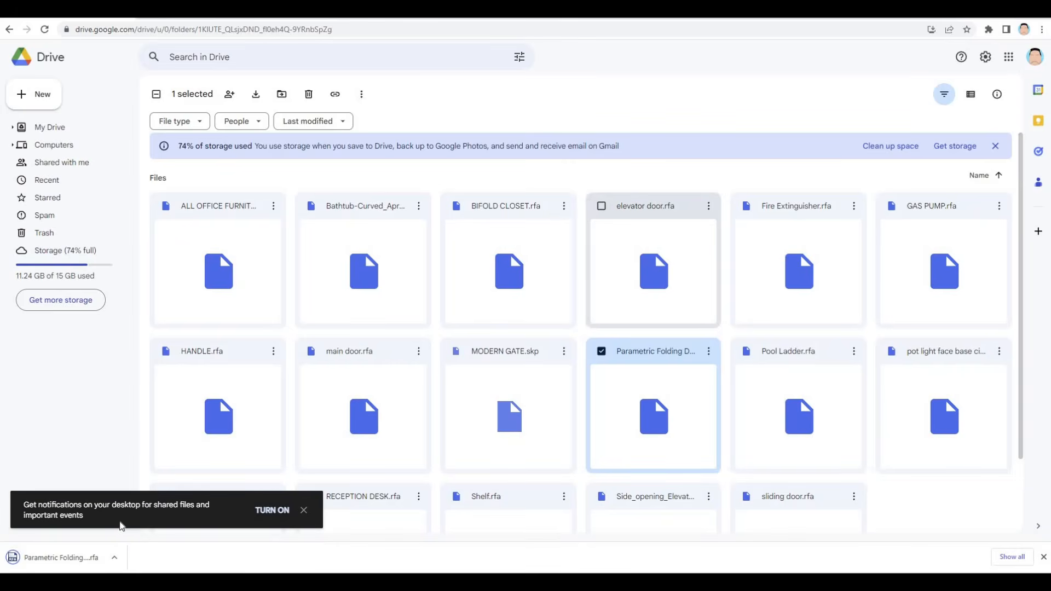
left_click(115, 558)
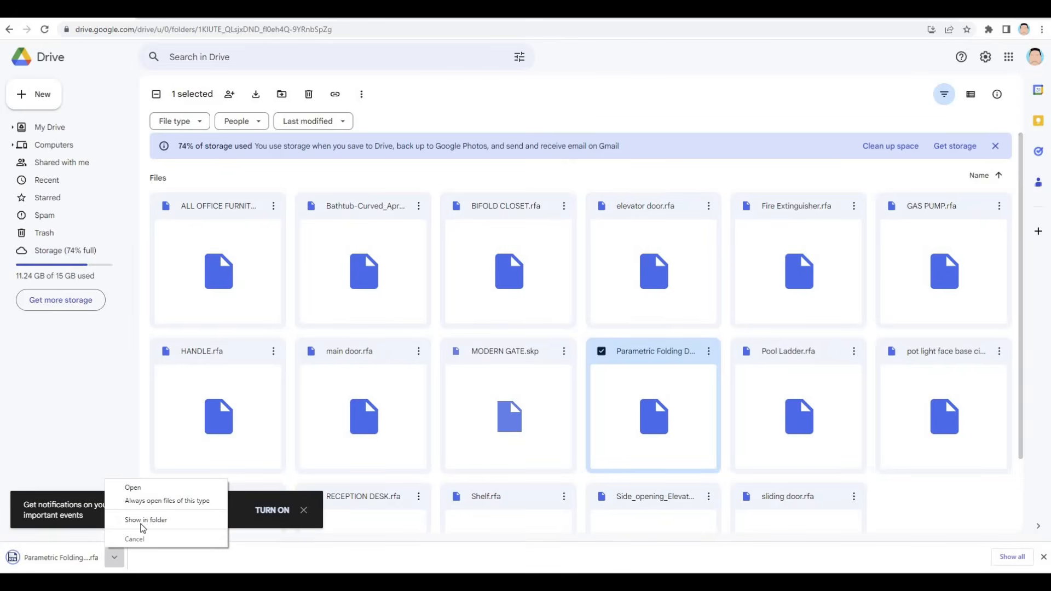
left_click(146, 520)
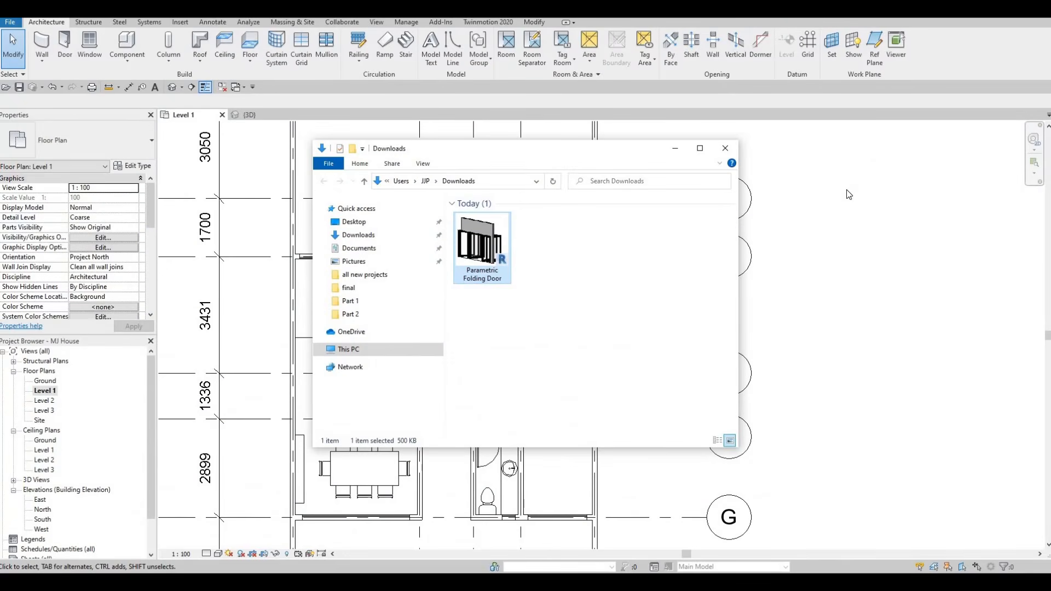
Step: Load the downloaded Parametric Folding Door family into the Revit project and place one in the grid A wall, 4667 mm from the left wall
left_click_drag(580, 151, 873, 226)
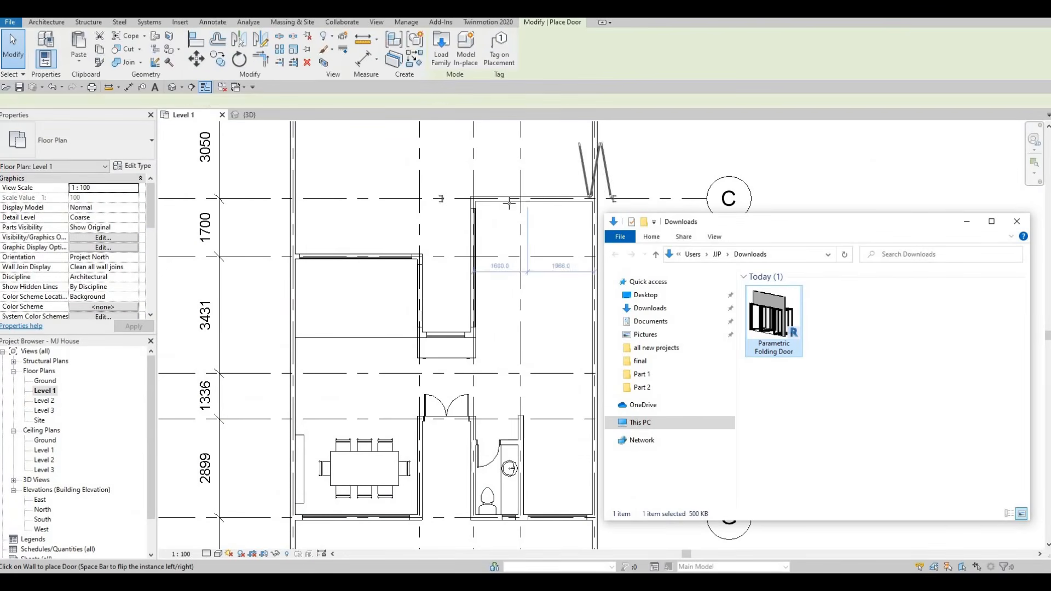
scroll(549, 212, "down", 1)
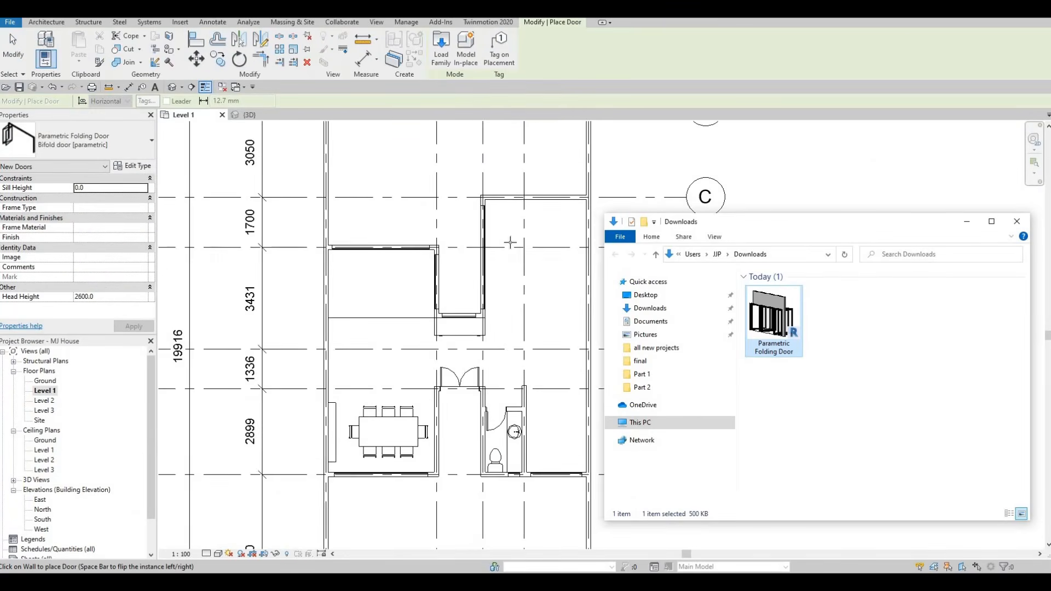
middle_click_drag(549, 212, 476, 321)
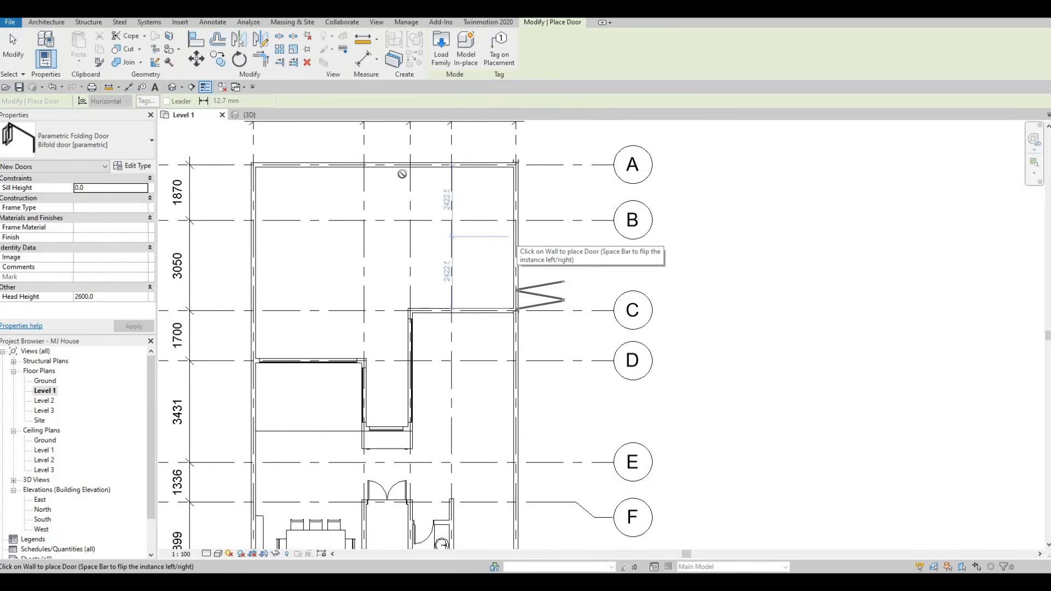
left_click(82, 133)
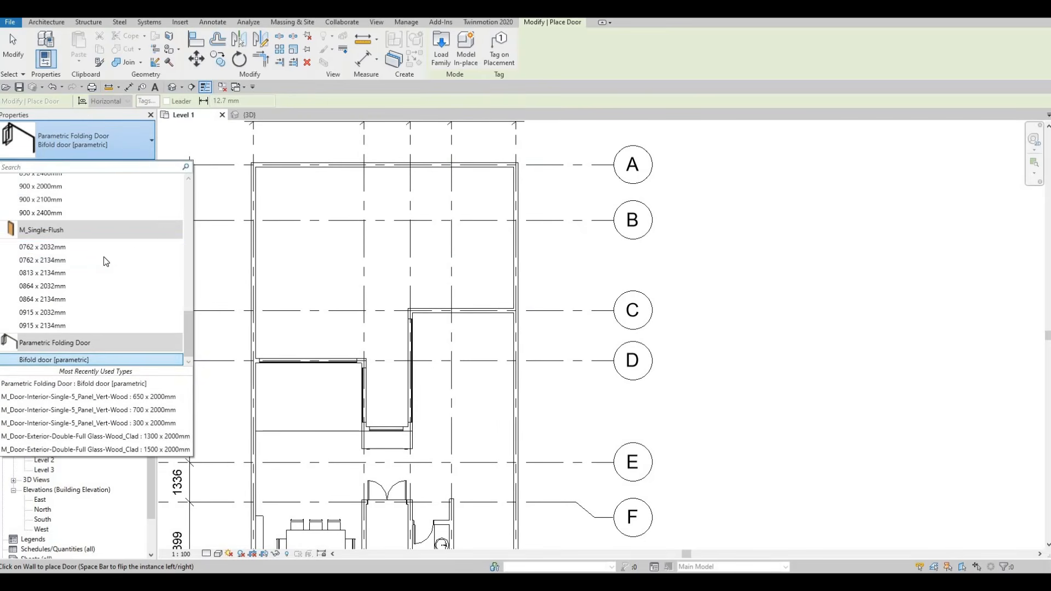
key("Escape")
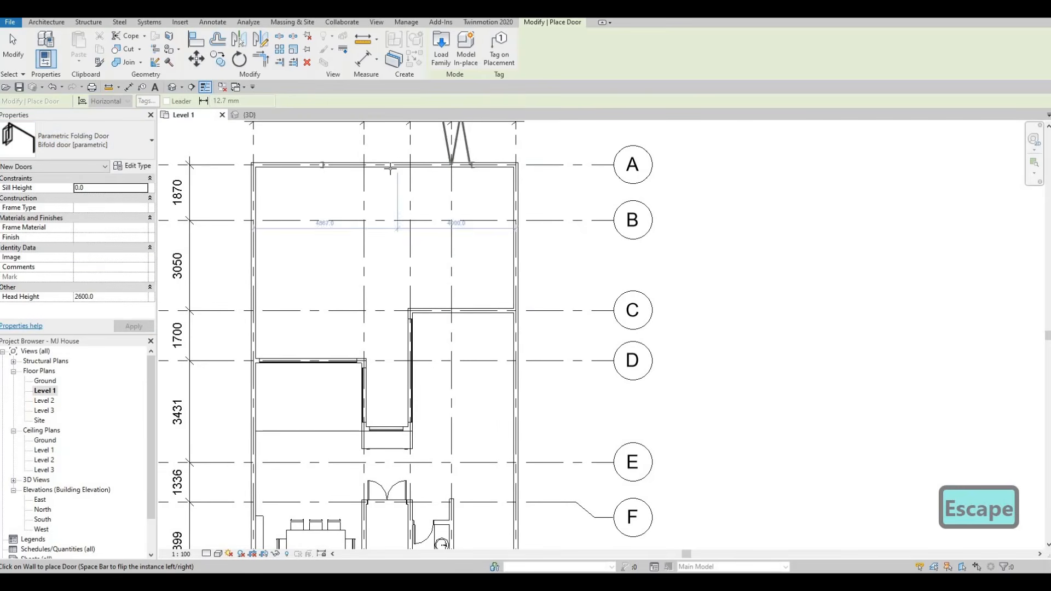
left_click(332, 166)
middle_click_drag(358, 258, 352, 328)
key("Escape")
key("Escape")
Step: Set the external offset of the placed folding door's type to 0 and apply it
left_click(318, 261)
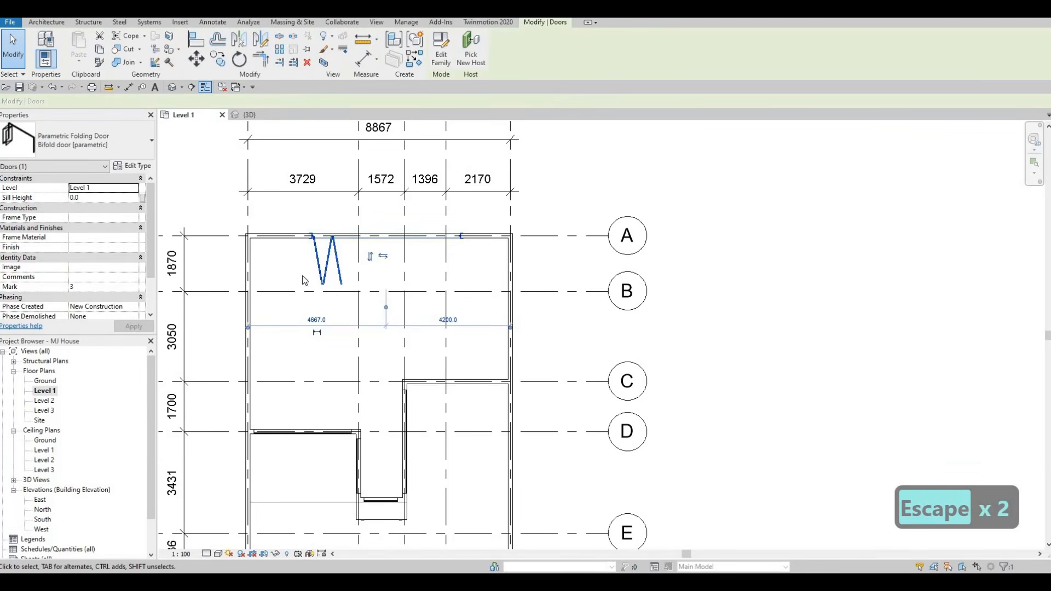
left_click(135, 169)
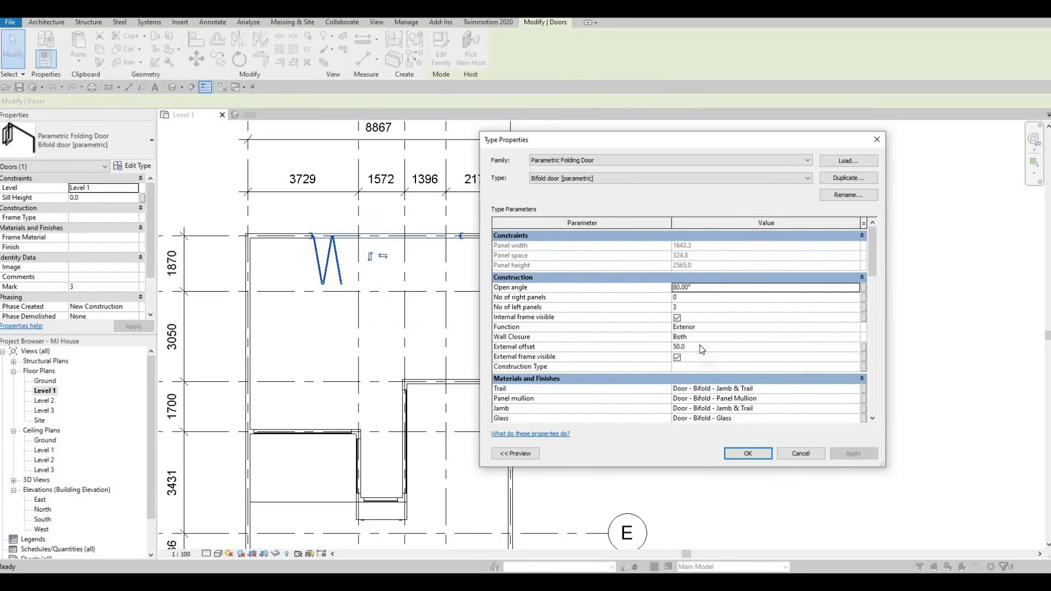
left_click(700, 346)
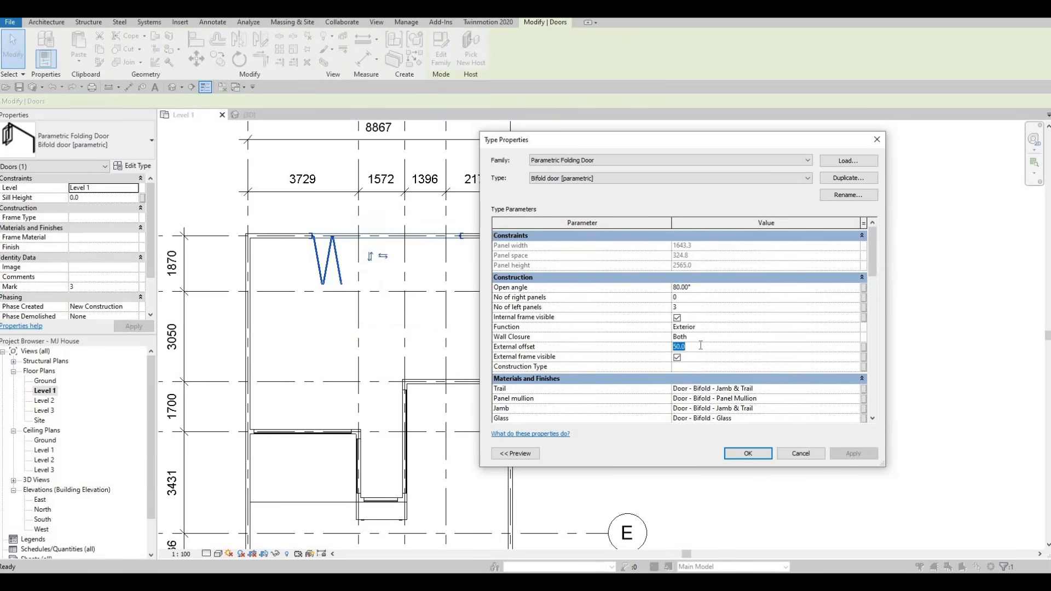
type("0")
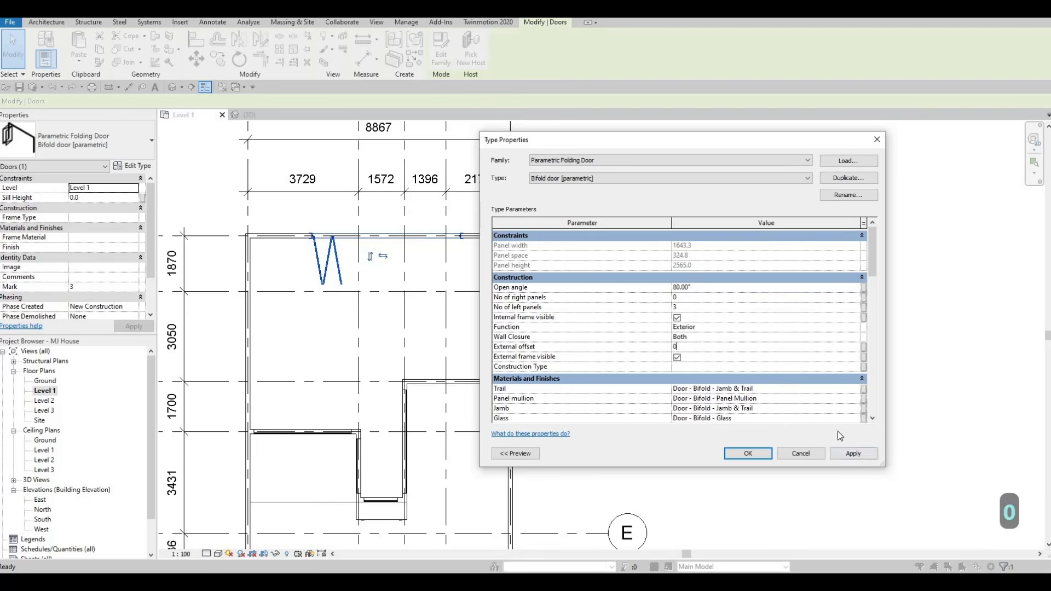
left_click(870, 454)
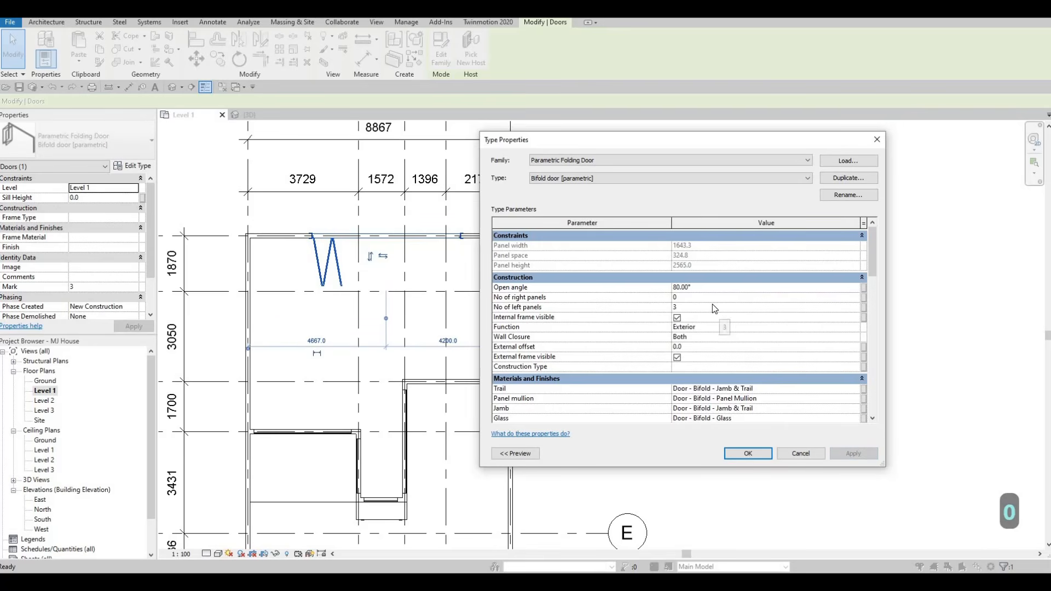
Step: Set the folding door type's width to 4500 mm and accept the type properties
scroll(733, 328, "down", 3)
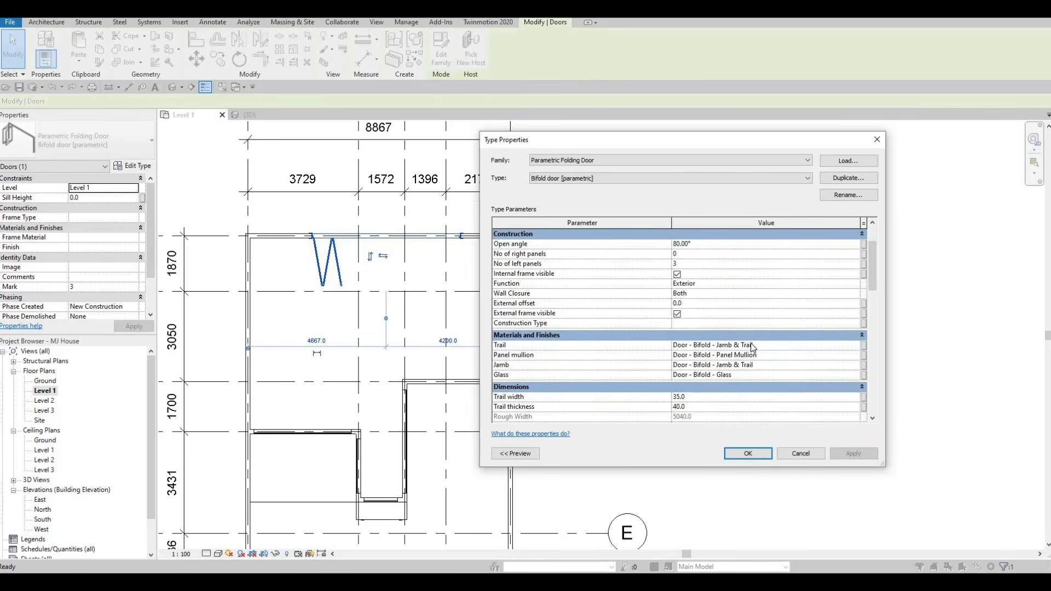
scroll(751, 351, "down", 4)
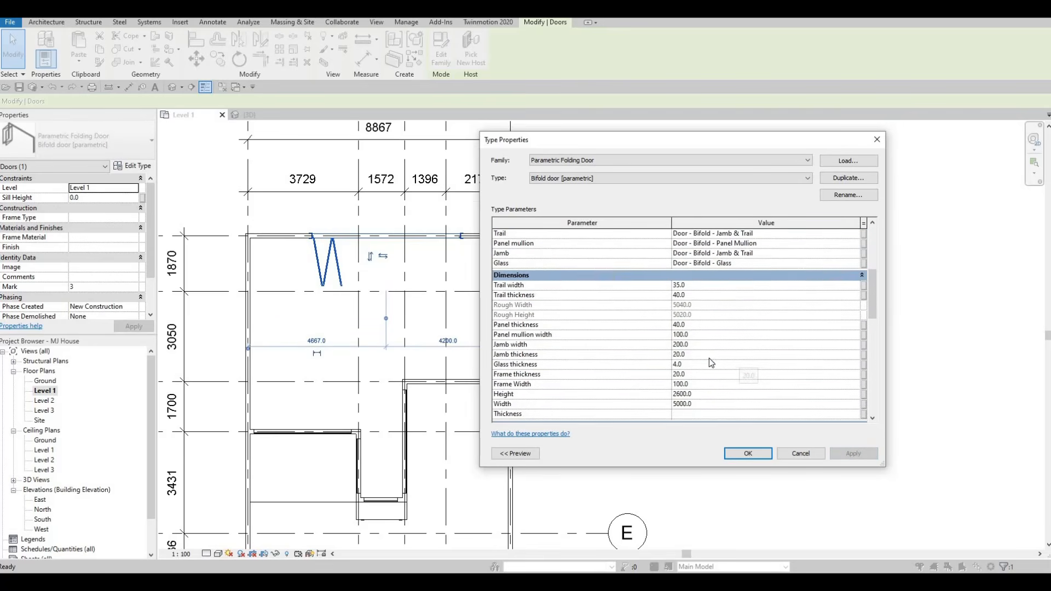
left_click(725, 405)
type("4500")
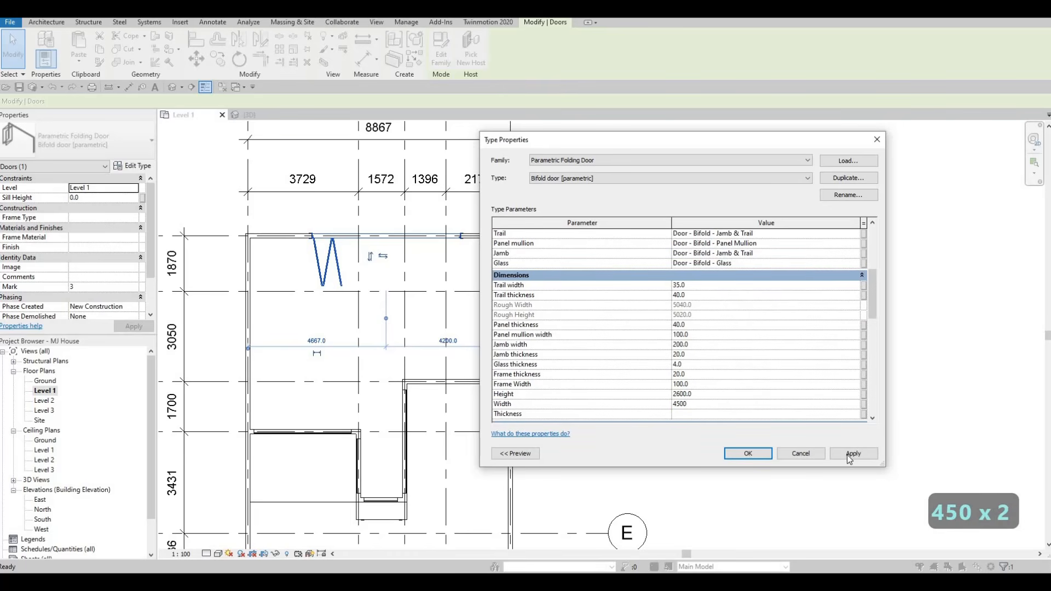
left_click(852, 454)
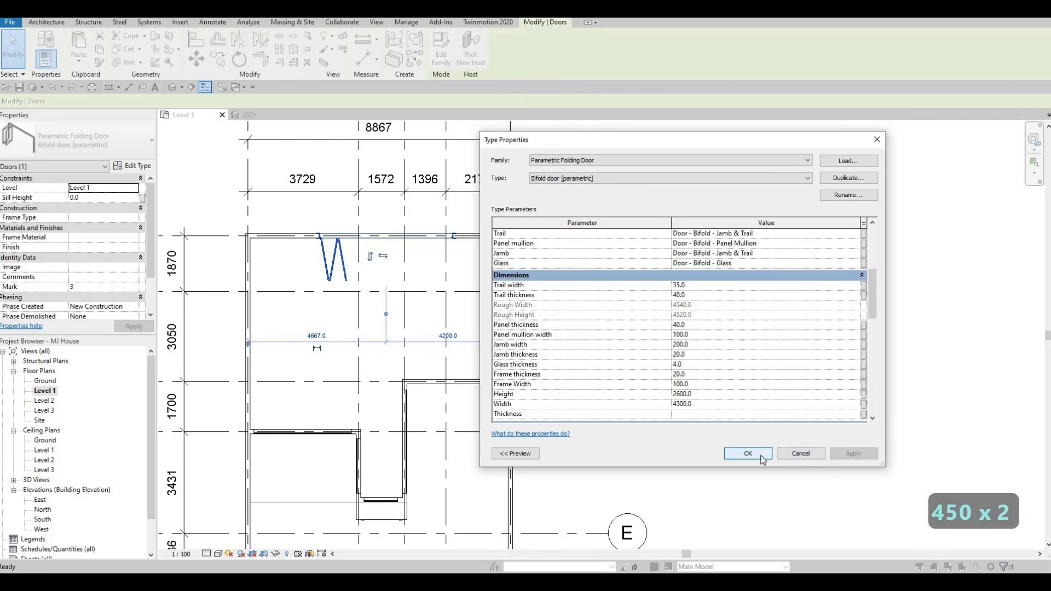
left_click(752, 456)
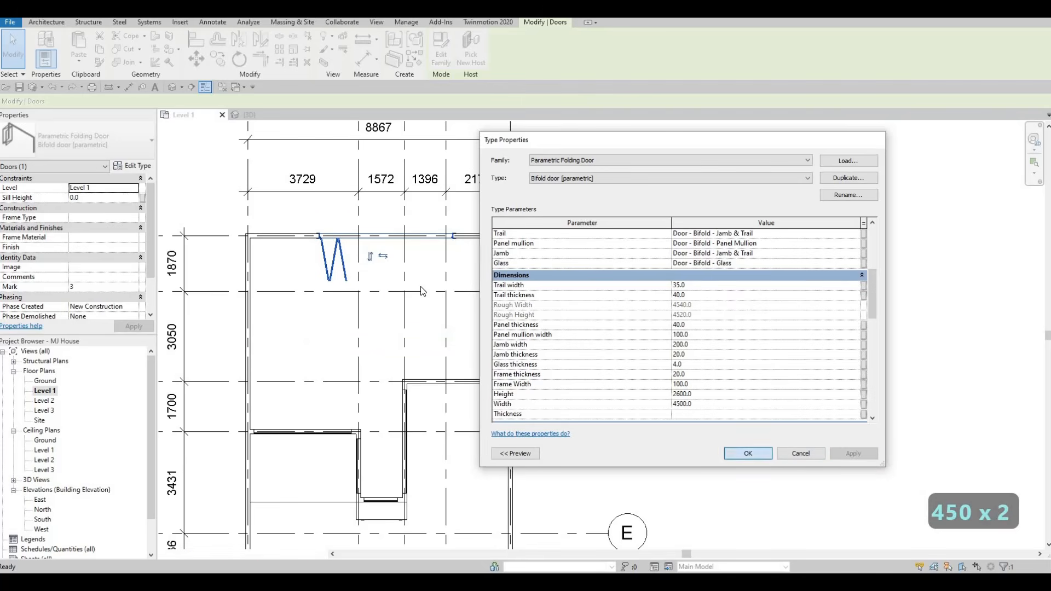
key("Escape")
Step: Reopen the type properties of the folding door in the grid A wall and set the width to 3000 mm
left_click(341, 261)
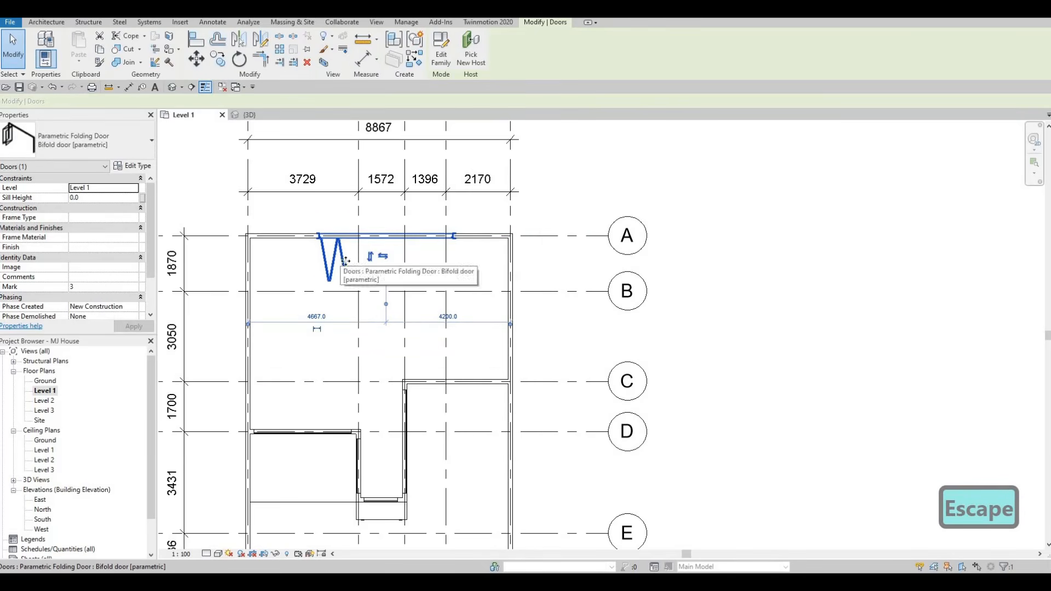
scroll(108, 247, "down", 2)
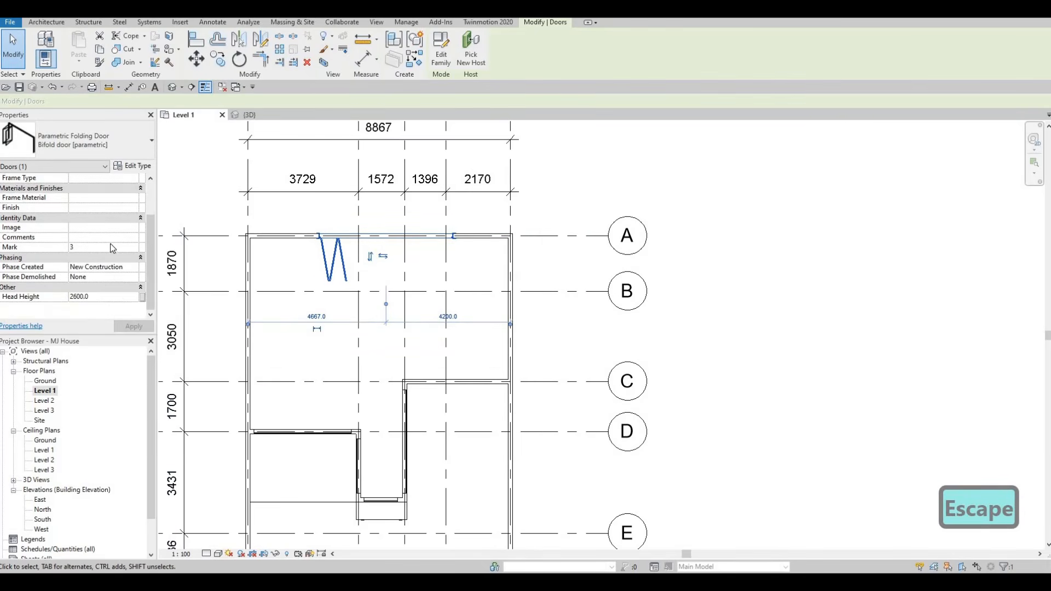
left_click(117, 297)
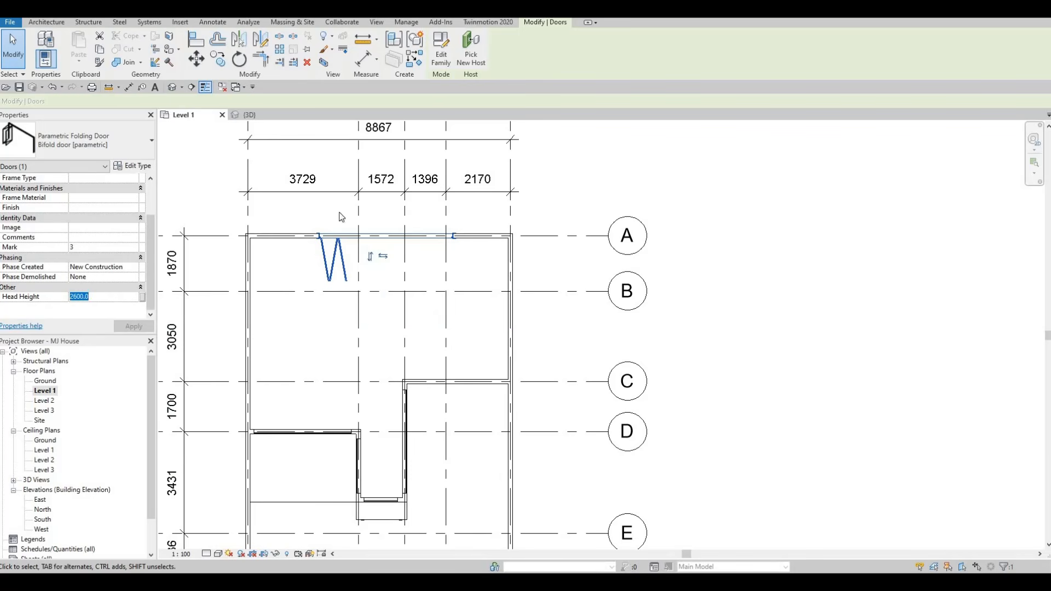
left_click(133, 165)
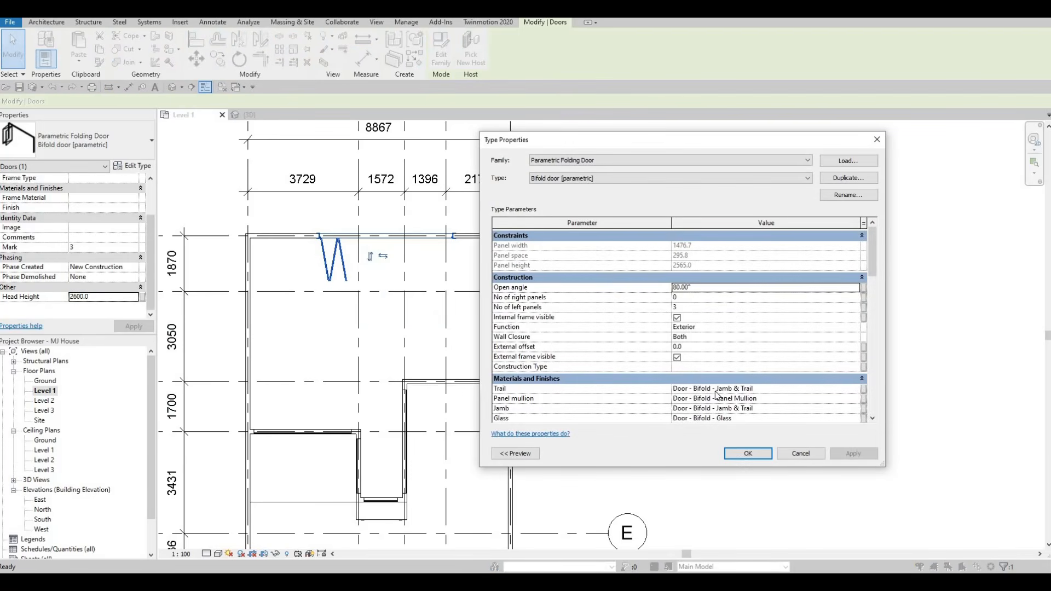
scroll(716, 393, "down", 10)
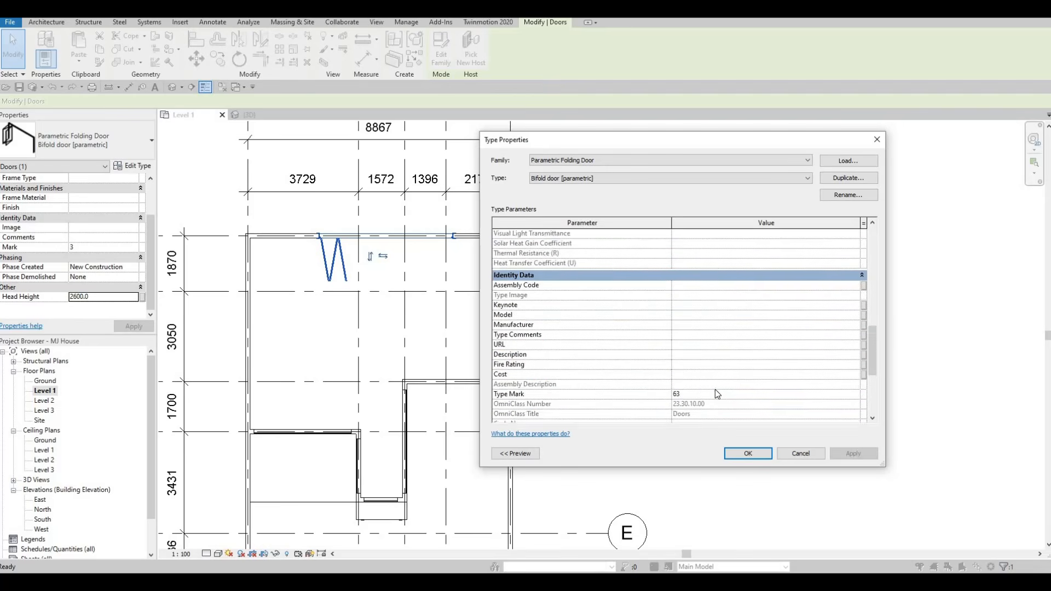
scroll(715, 383, "down", 4)
scroll(718, 373, "up", 3)
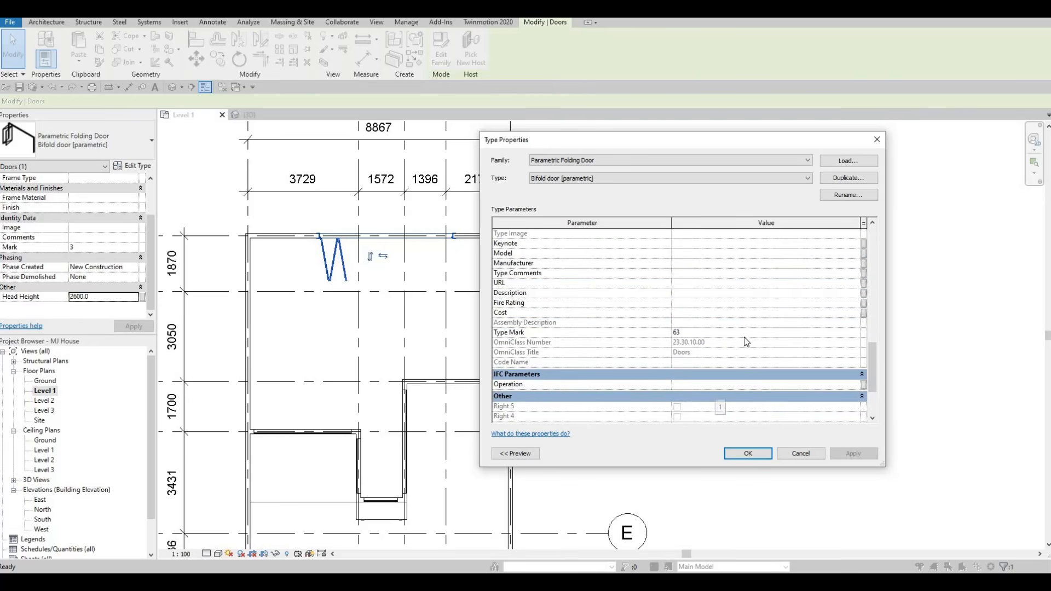
scroll(745, 340, "up", 6)
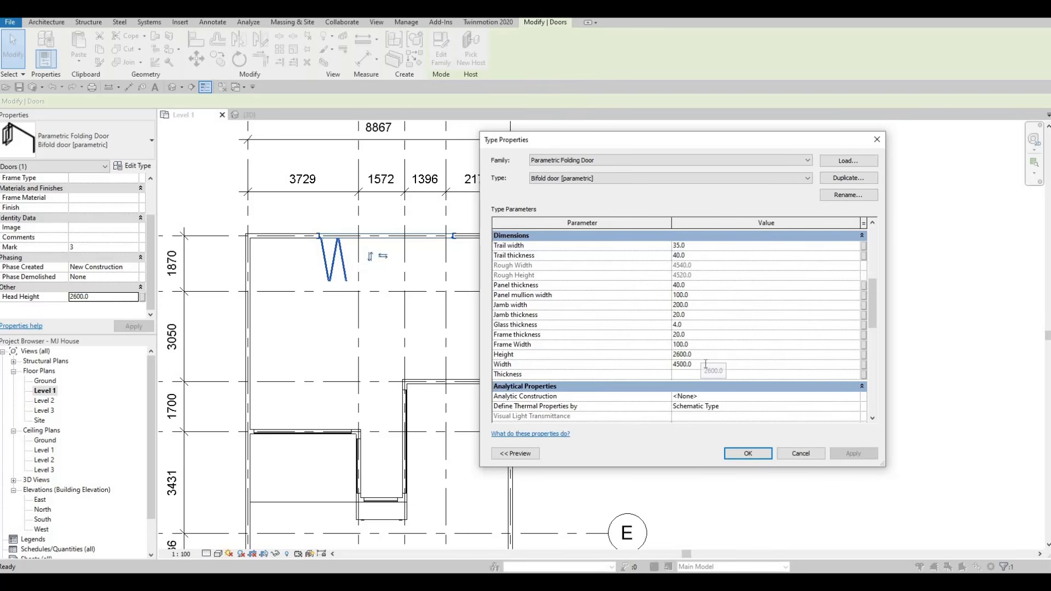
left_click(706, 365)
type("300")
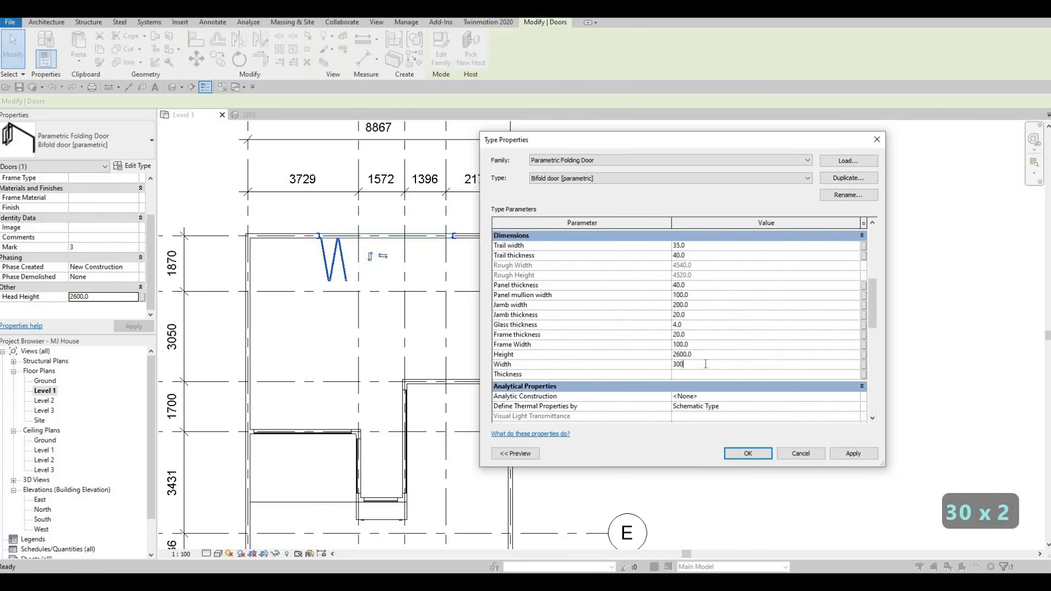
left_click(850, 458)
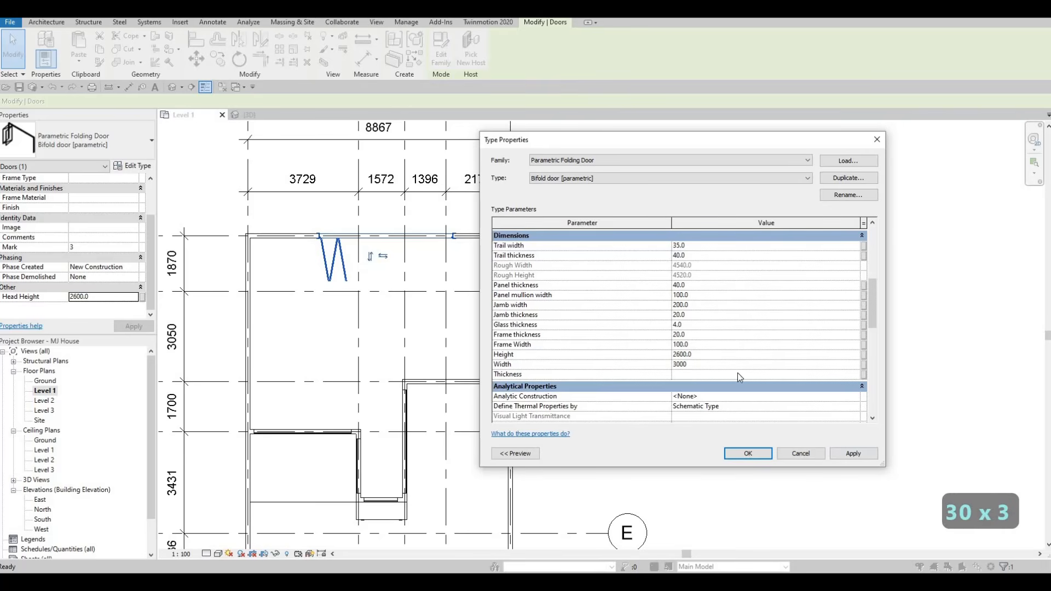
Step: Set the folding door type's height to 2400 mm and its number of left panels to 4, and accept the type properties
left_click(698, 355)
type("2")
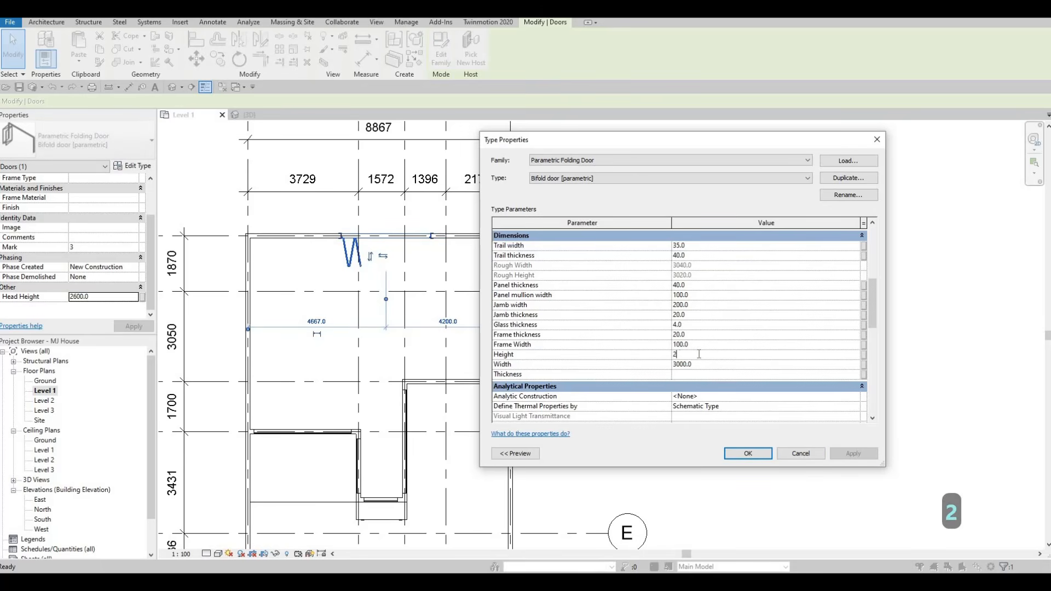
type("400")
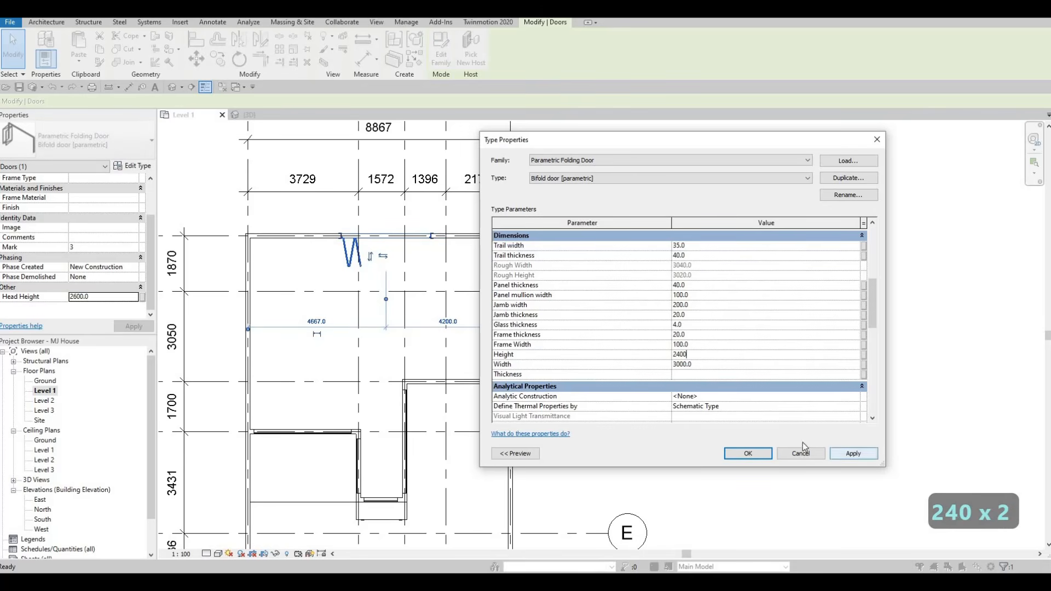
key("Return")
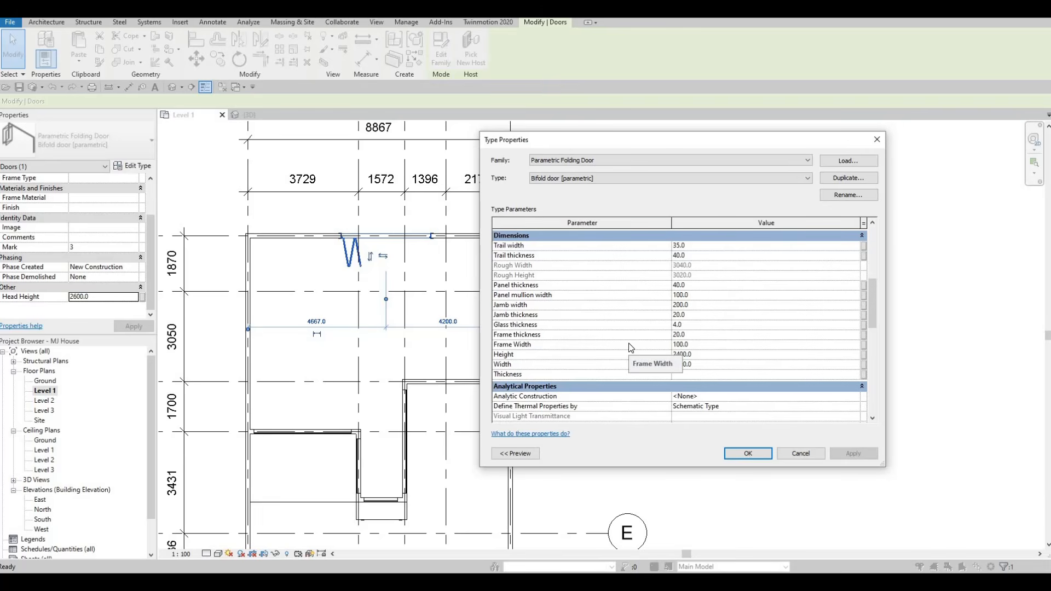
scroll(632, 348, "up", 5)
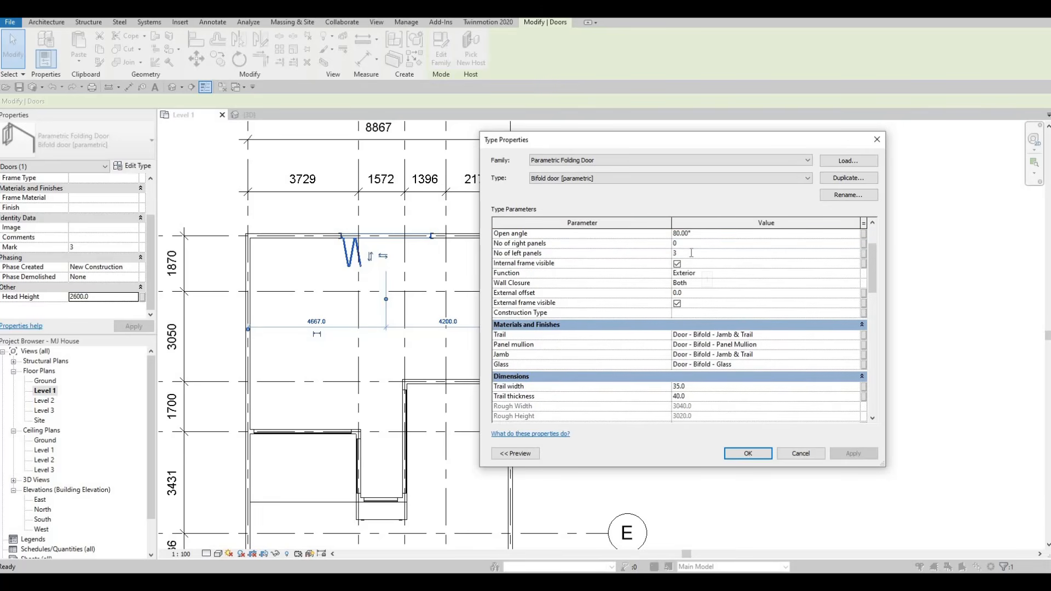
left_click(691, 253)
type("4")
left_click(855, 455)
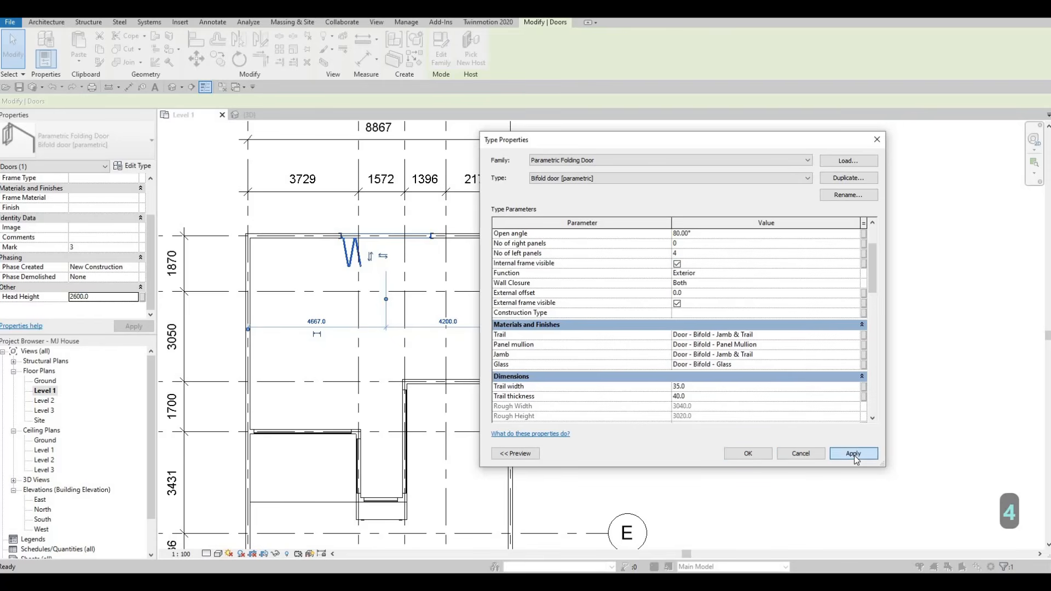
left_click(748, 453)
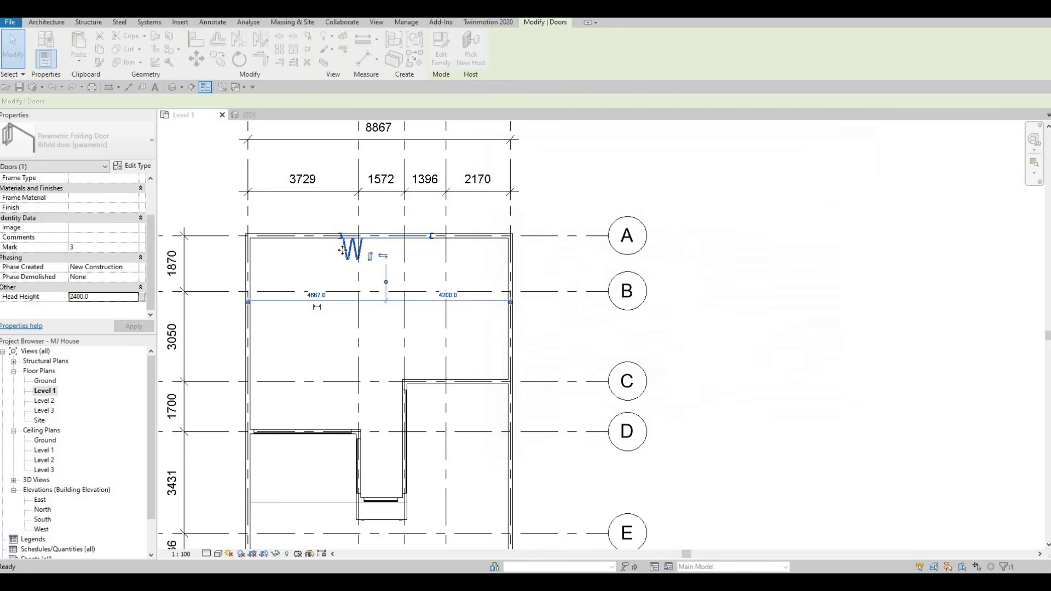
key("Escape")
key("Escape")
key("Escape")
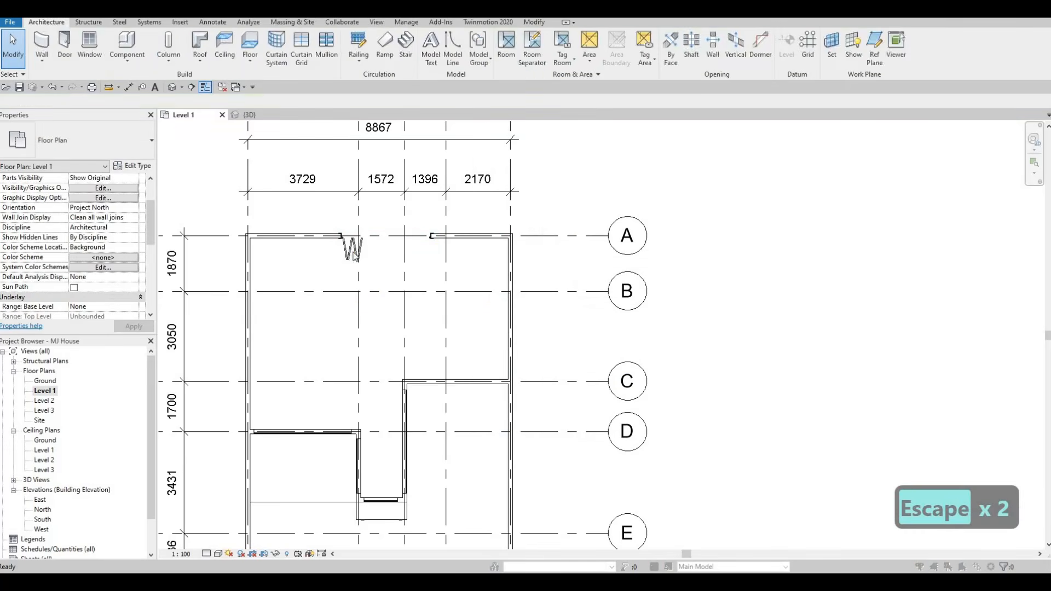
Step: Move the folding door to a new host, the grid C wall, centred 1783 mm from each end, and flip it to open toward grid B
left_click(353, 253)
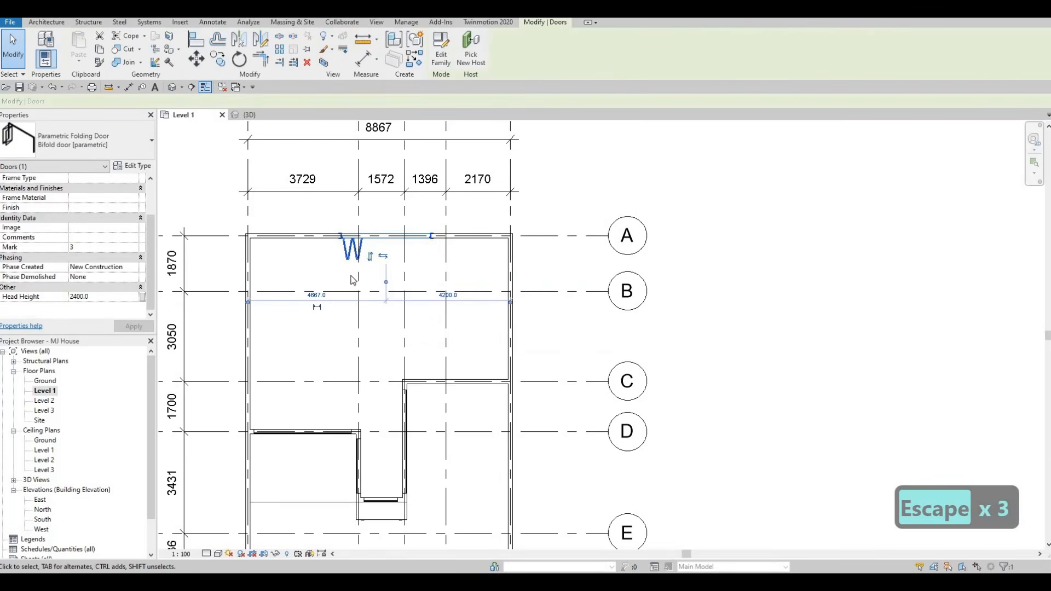
left_click(472, 57)
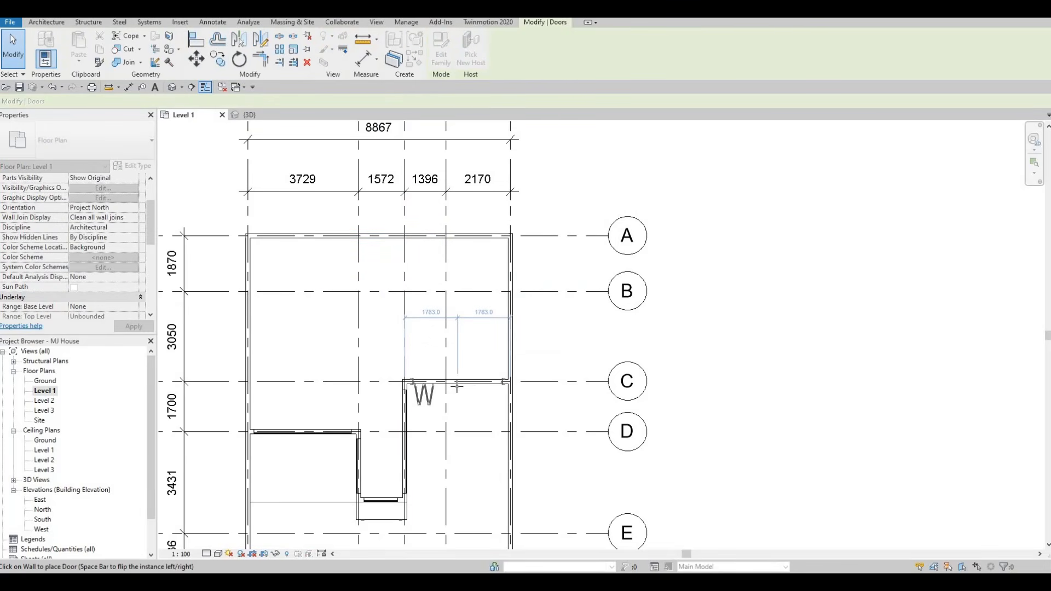
left_click(452, 404)
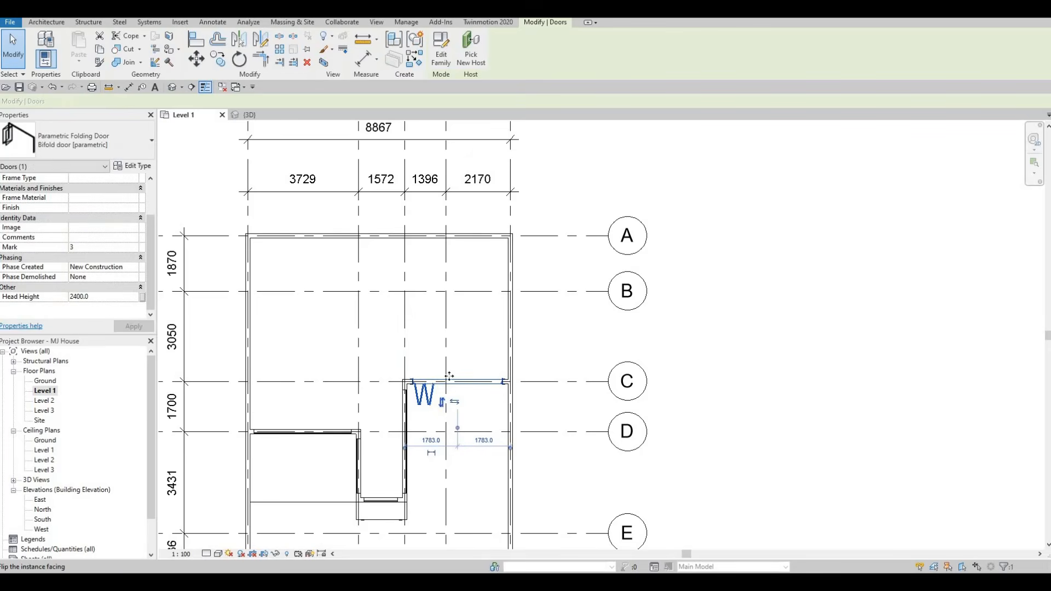
key("space")
scroll(450, 381, "up", 2)
scroll(423, 379, "up", 2)
scroll(419, 364, "down", 1)
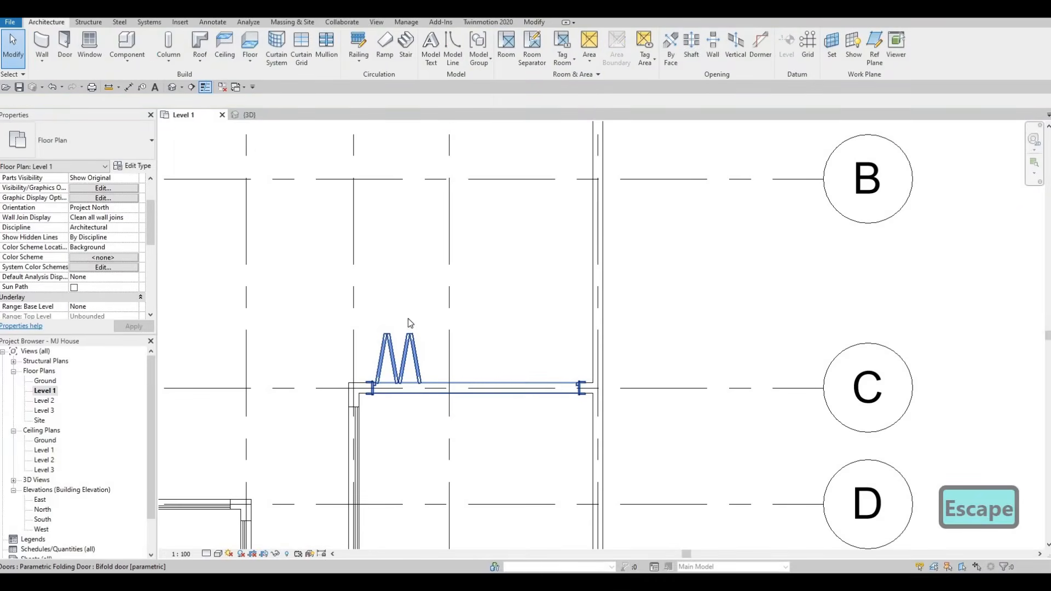
Step: Examine the folding door in the grid C wall from the rear of the house in the 3D view
left_click(248, 117)
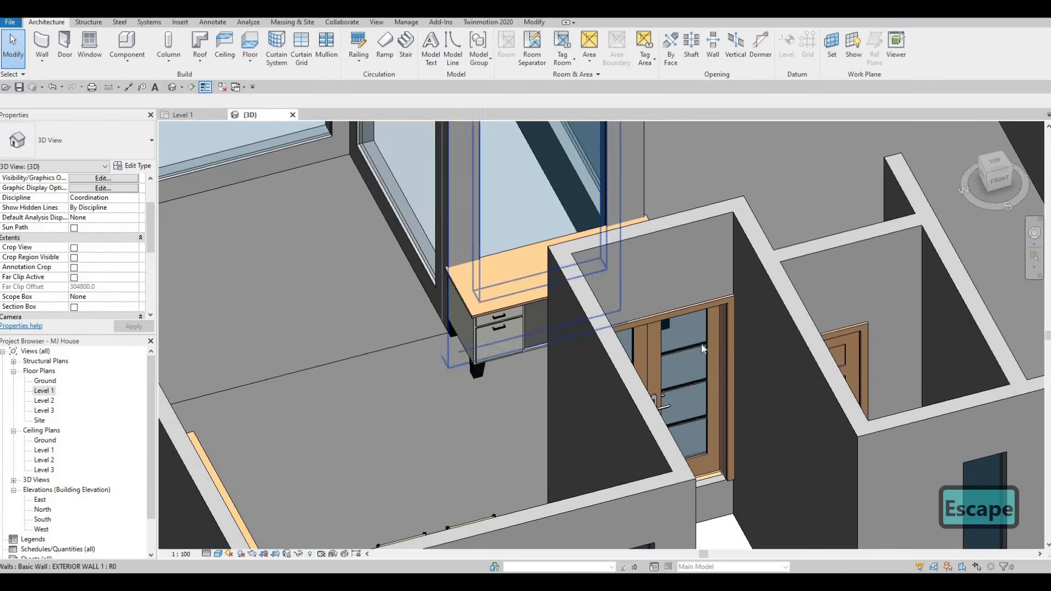
middle_click_drag(488, 354, 655, 317, "shift")
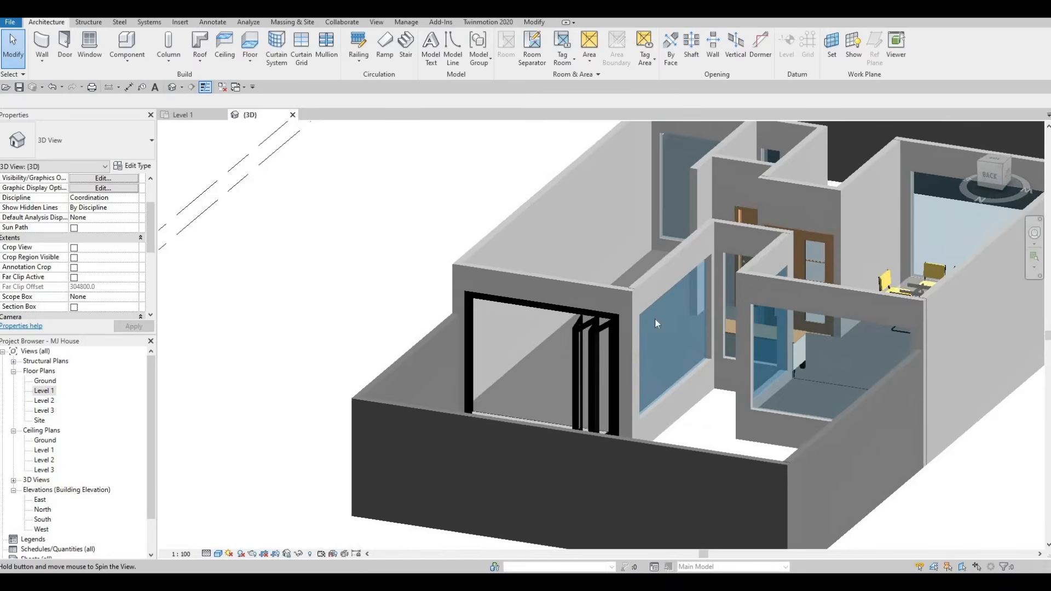
scroll(626, 305, "up", 6)
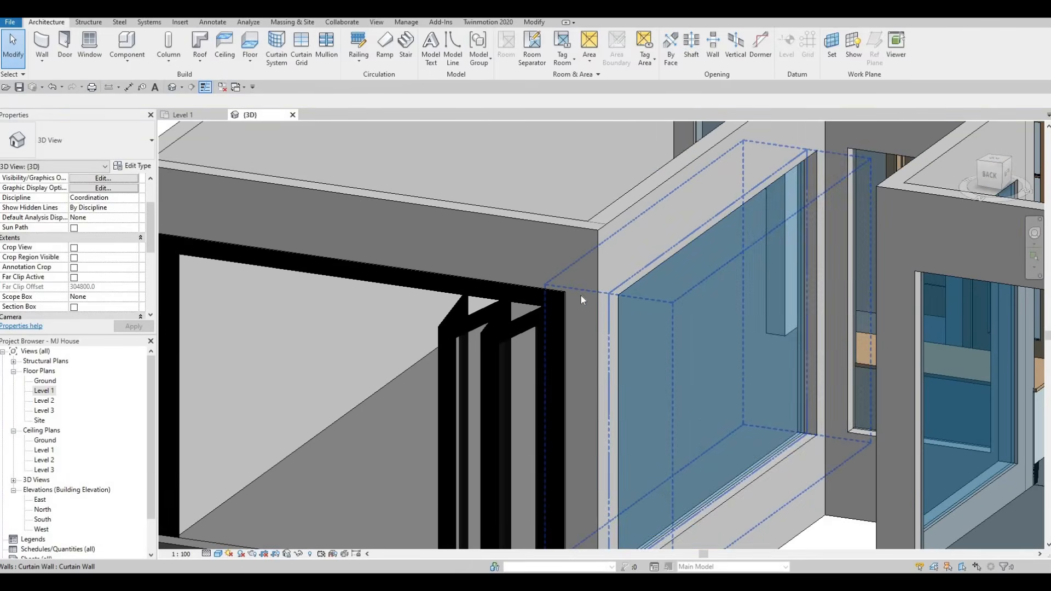
left_click(582, 298)
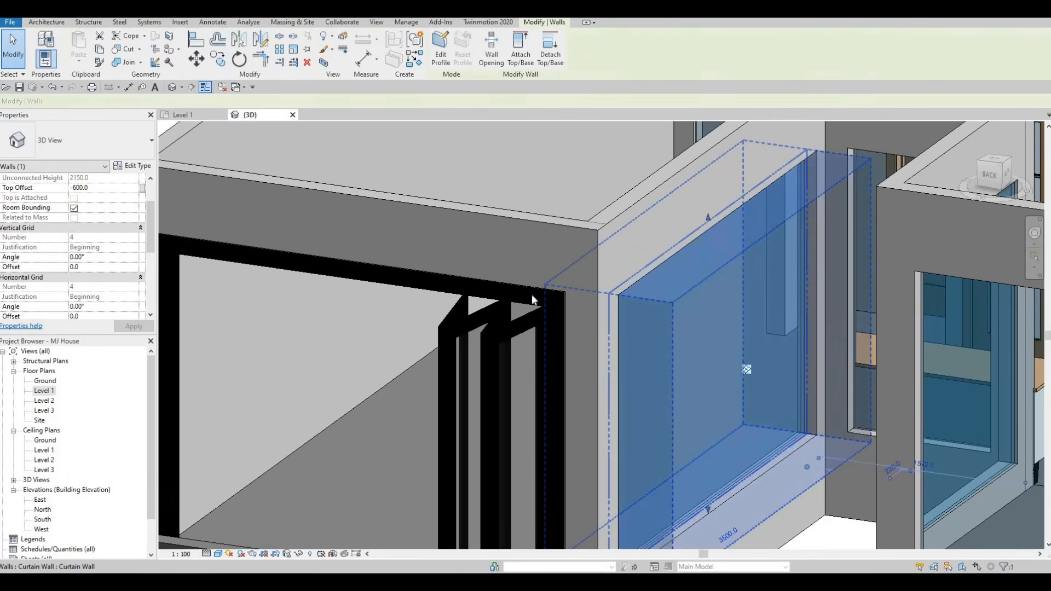
scroll(541, 324, "down", 2)
scroll(541, 324, "down", 3)
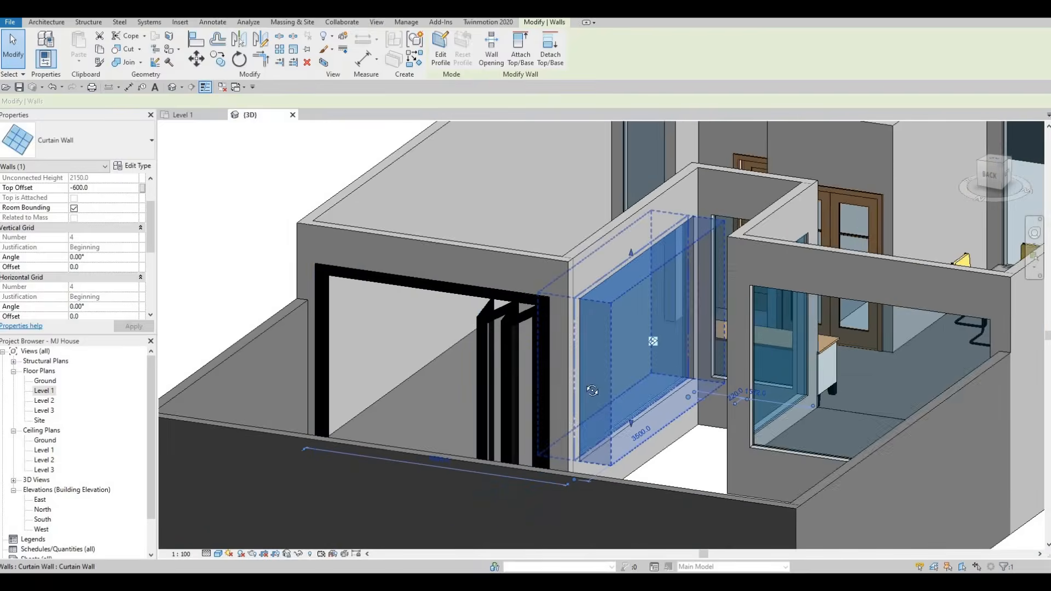
key("Escape")
middle_click_drag(678, 423, 710, 431, "shift")
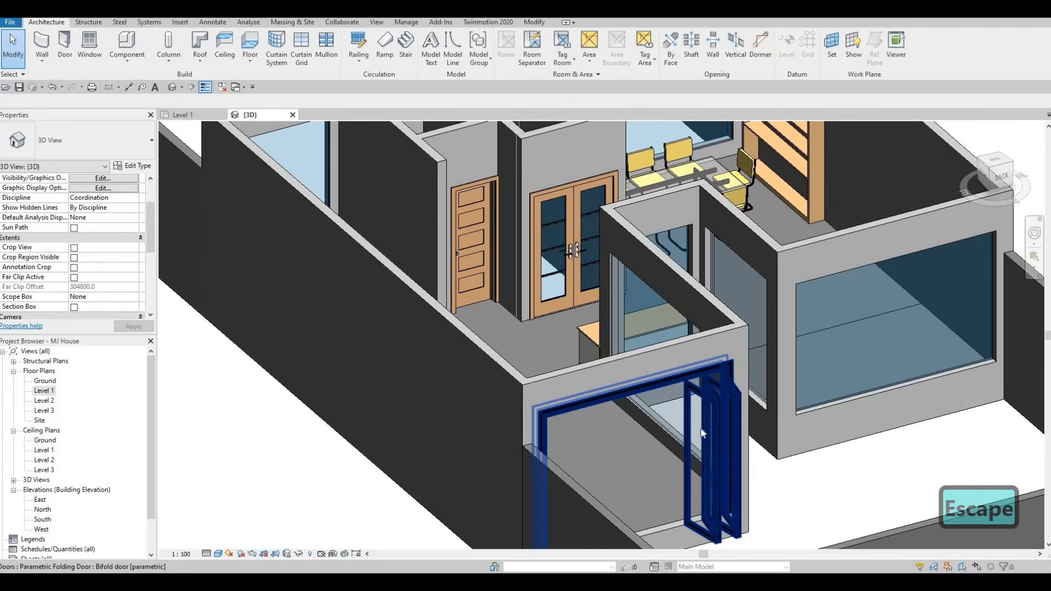
middle_click_drag(593, 434, 407, 403, "shift")
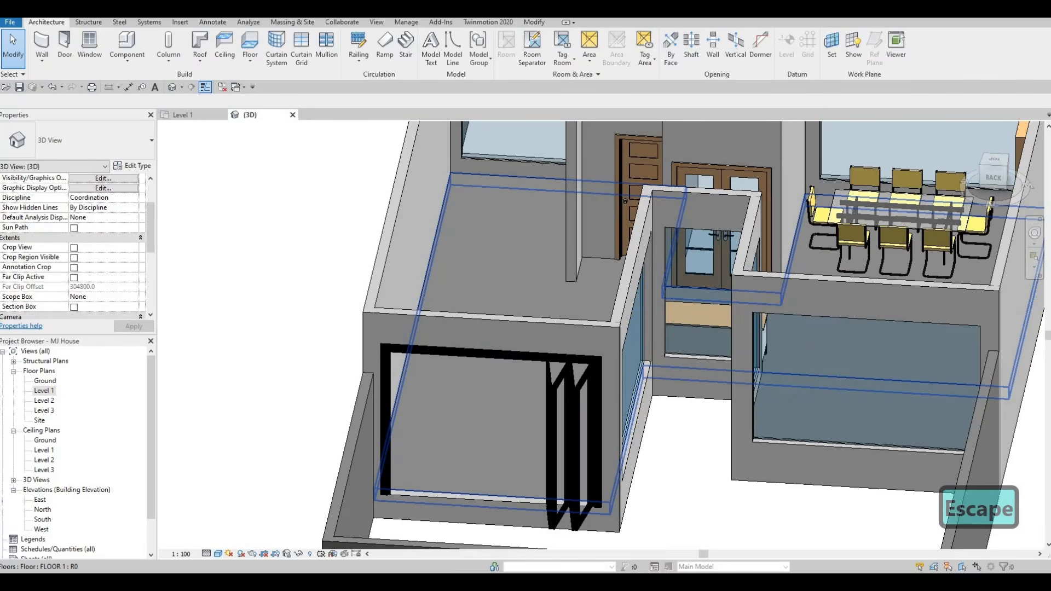
Step: In the Level 1 plan, flip the folding door's hand so its panels stack beside the exterior side wall, and check it in 3D
double_click(41, 391)
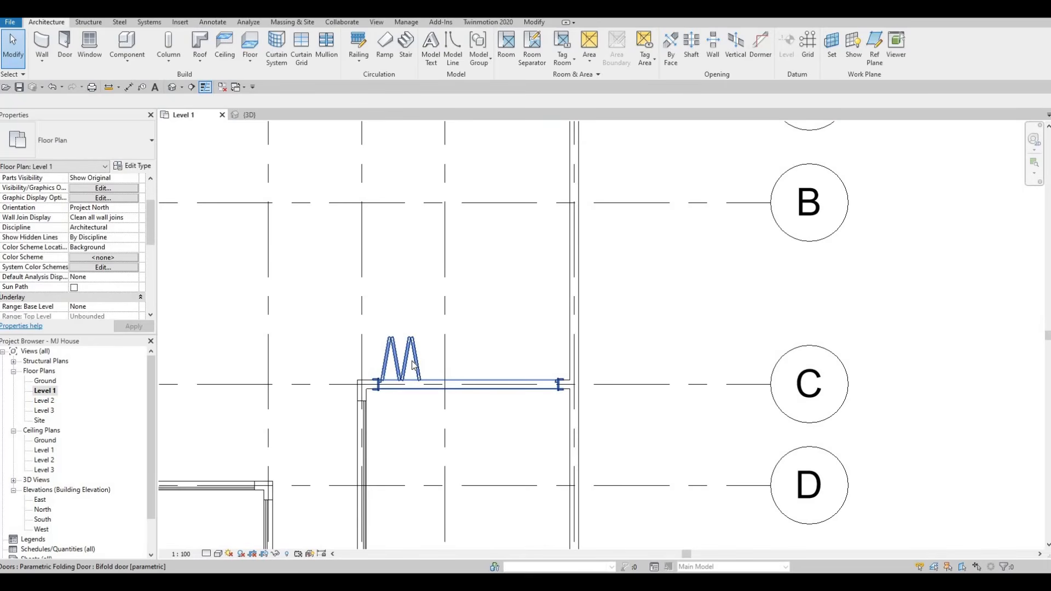
left_click(460, 368)
left_click(475, 344)
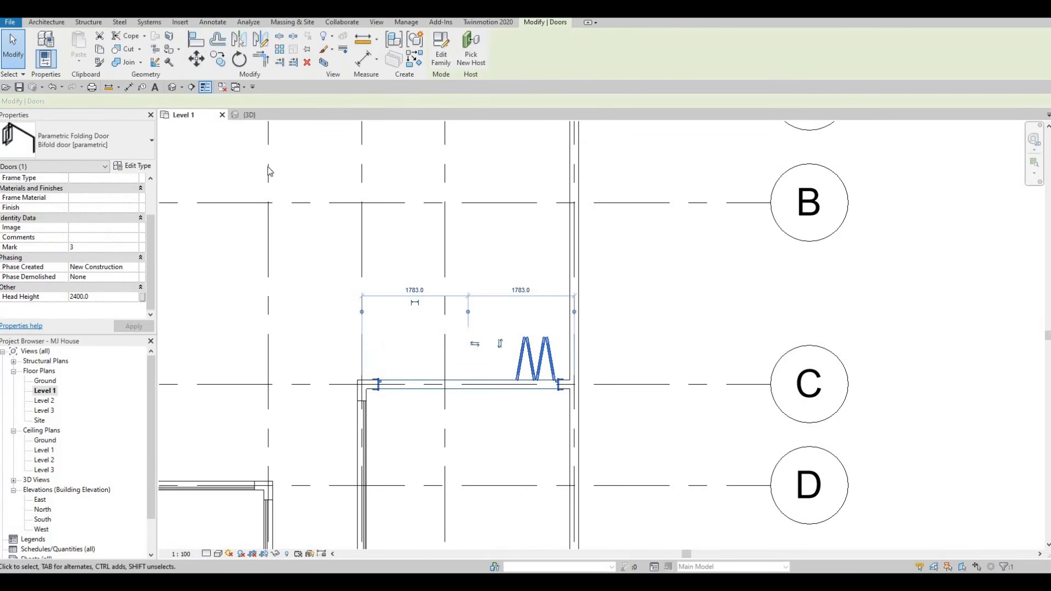
left_click(250, 115)
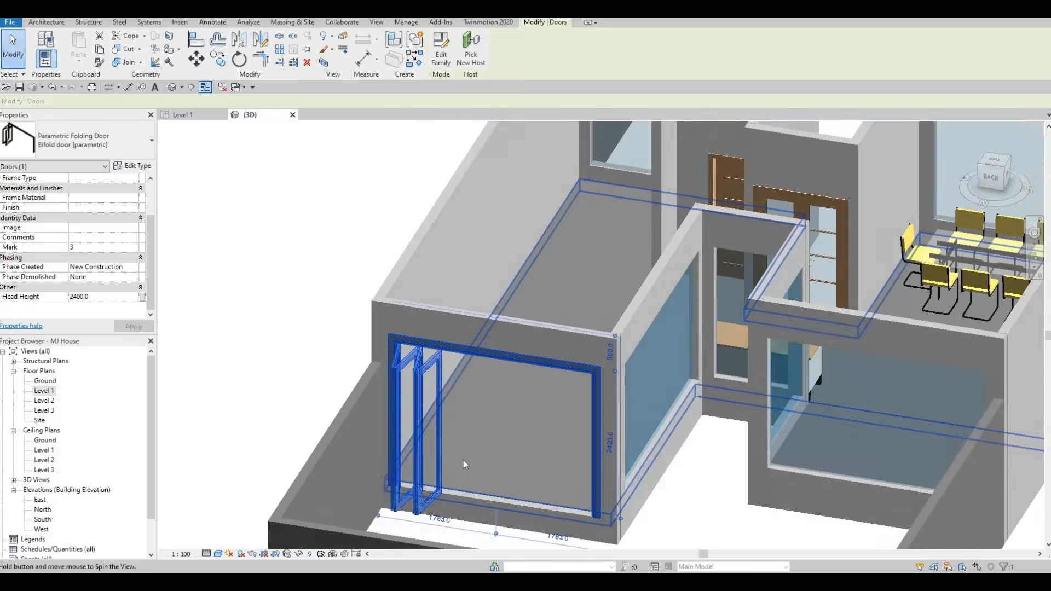
middle_click_drag(463, 460, 472, 354, "shift")
key("Escape")
middle_click_drag(506, 490, 518, 392)
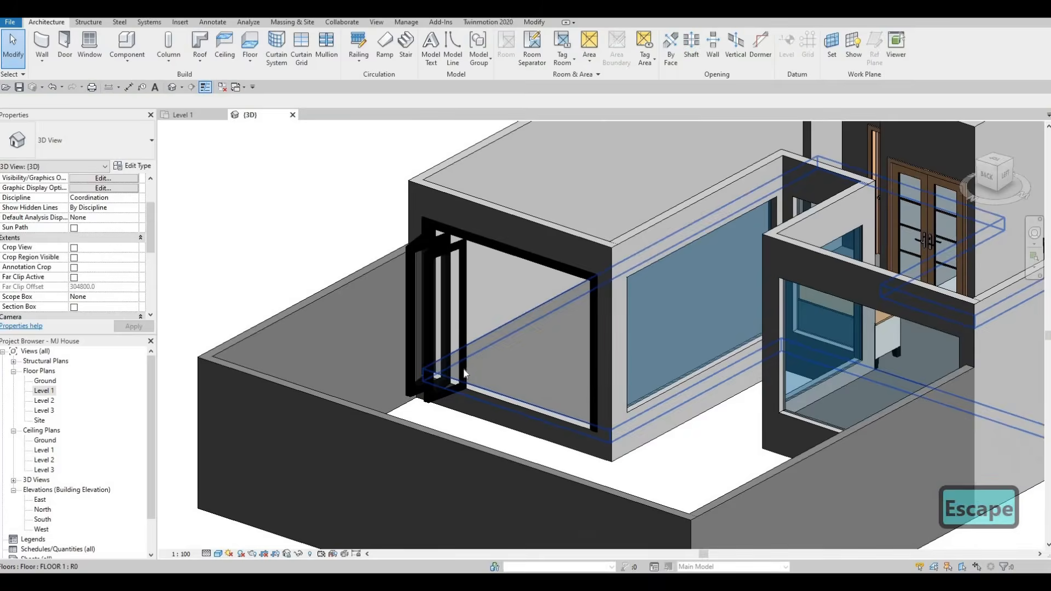
middle_click_drag(464, 370, 455, 365, "shift")
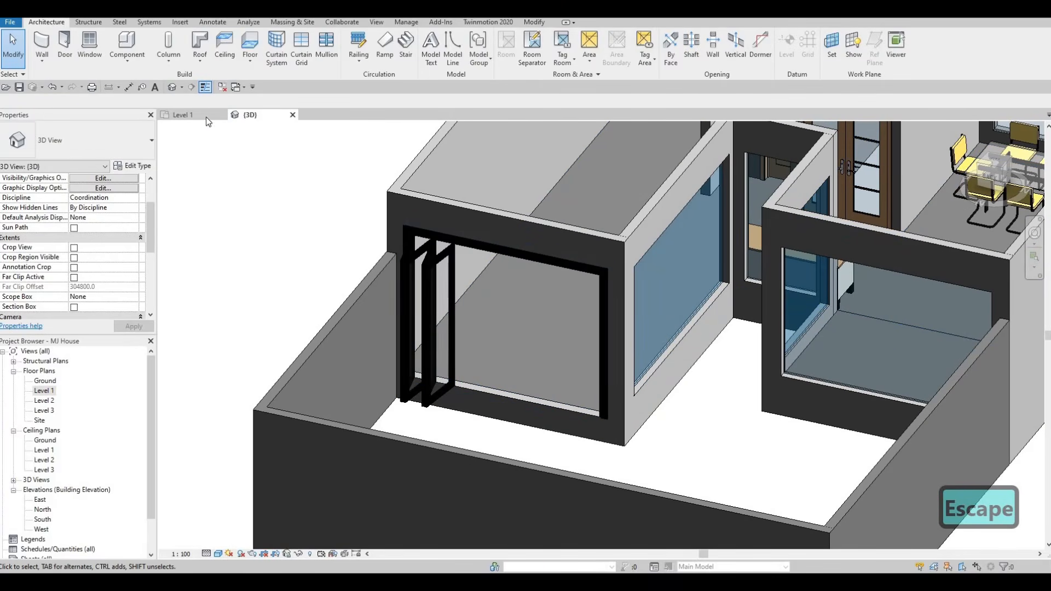
Step: Set the folding door type to 2 right panels and 2 left panels and accept the type properties
left_click(448, 248)
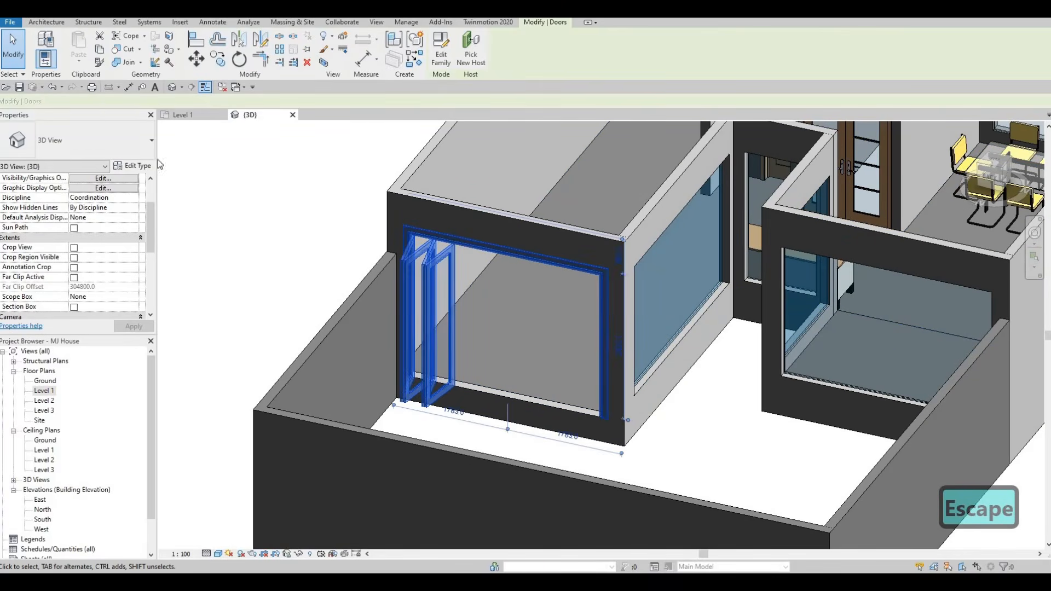
left_click(136, 166)
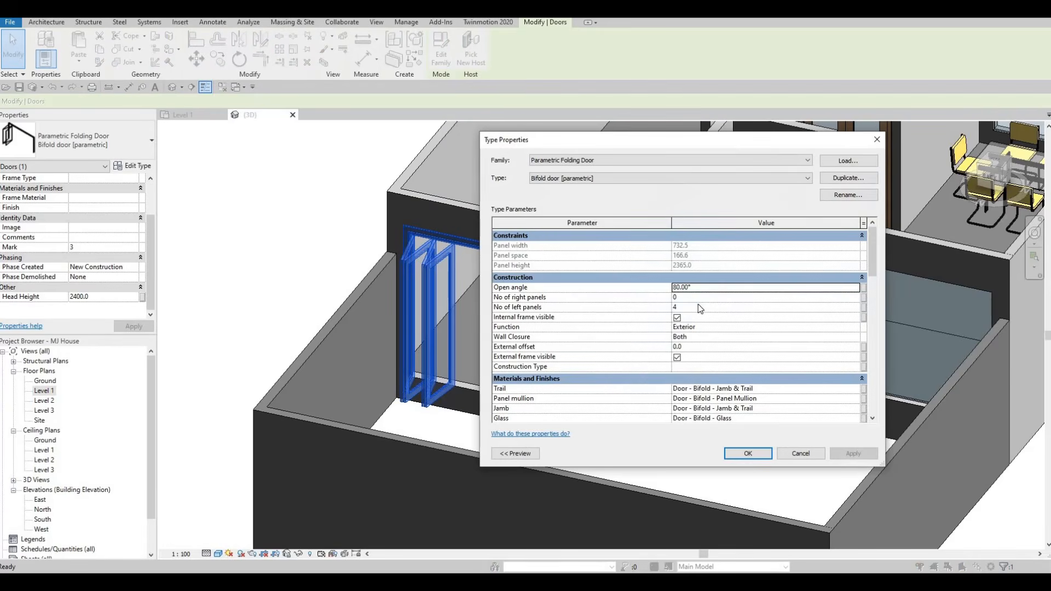
left_click(693, 309)
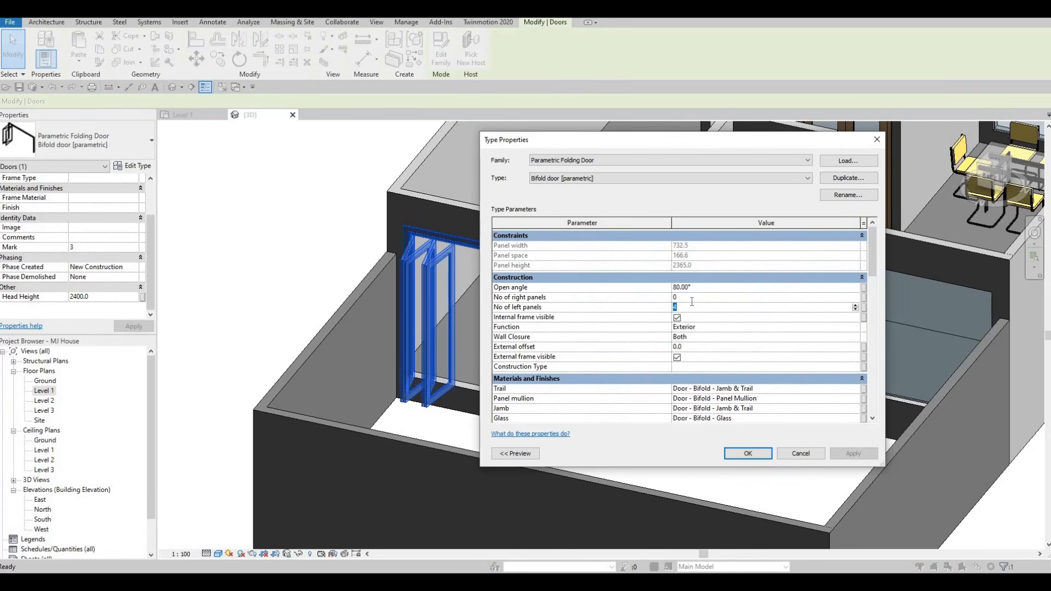
left_click(692, 301)
type("2")
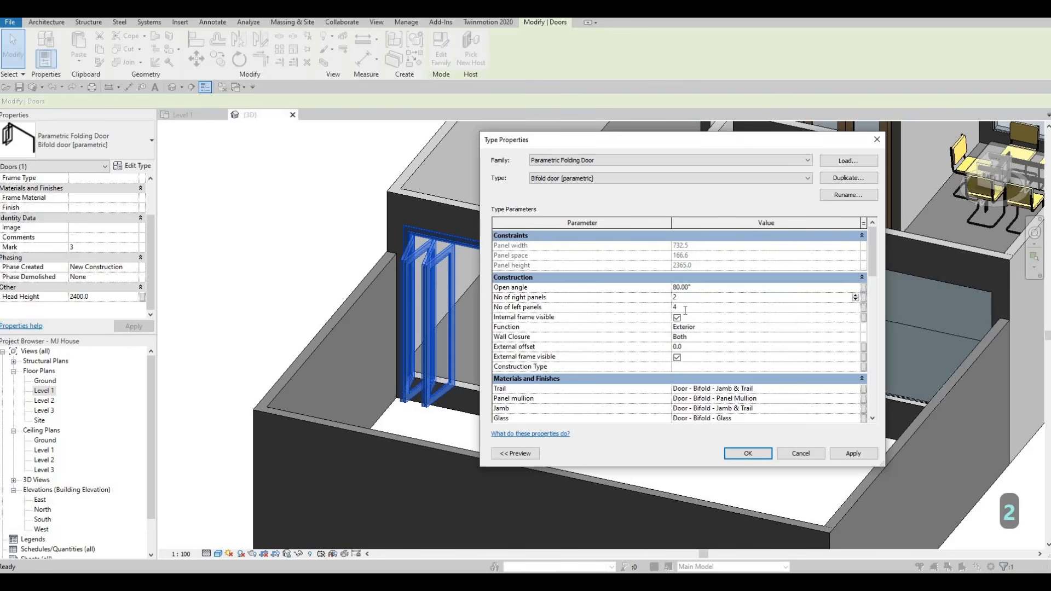
type("2")
key("Return")
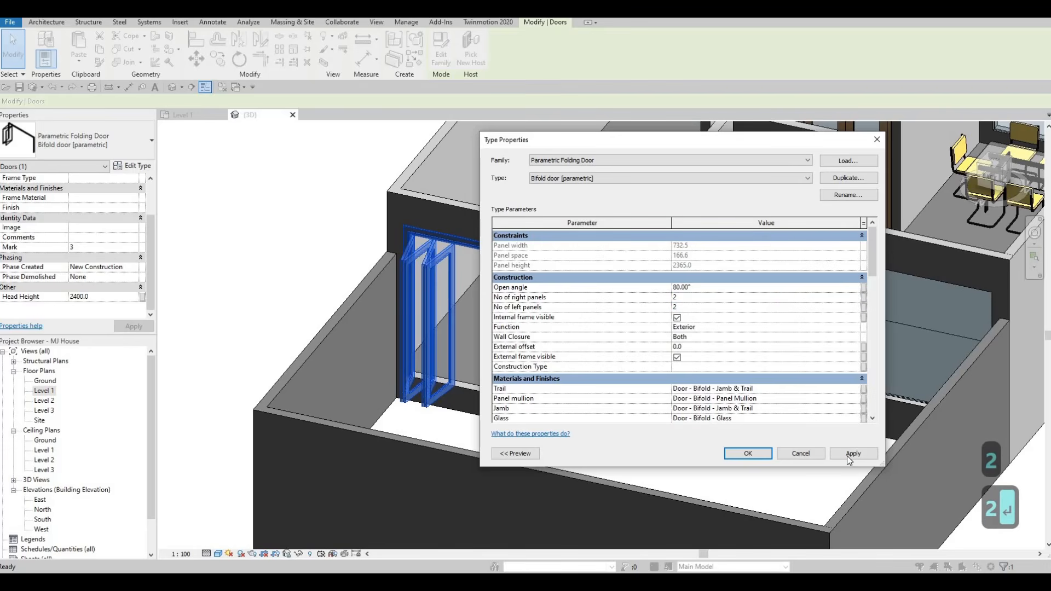
left_click(849, 455)
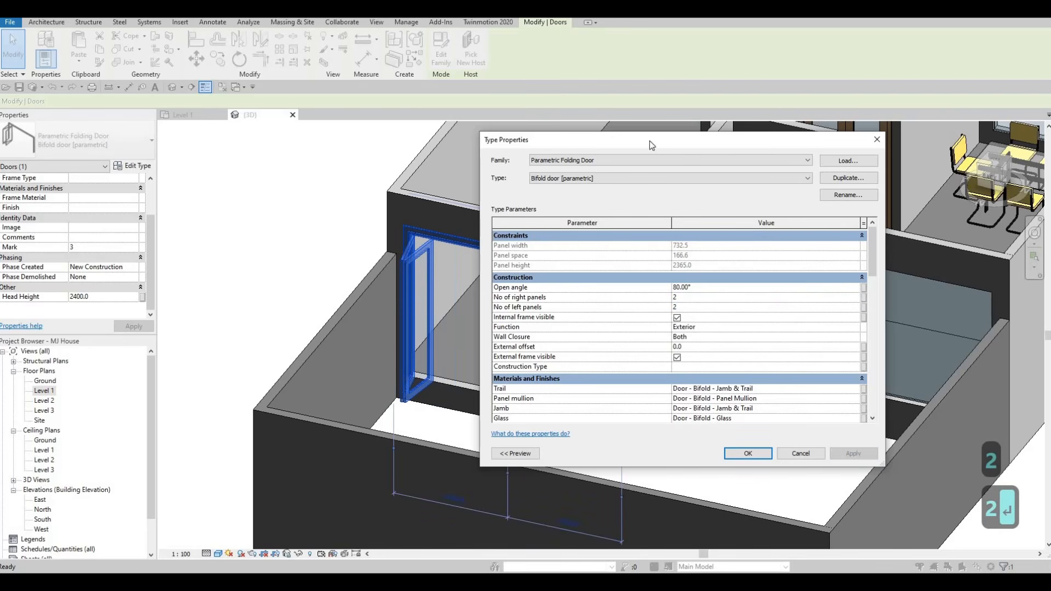
left_click_drag(592, 140, 874, 180)
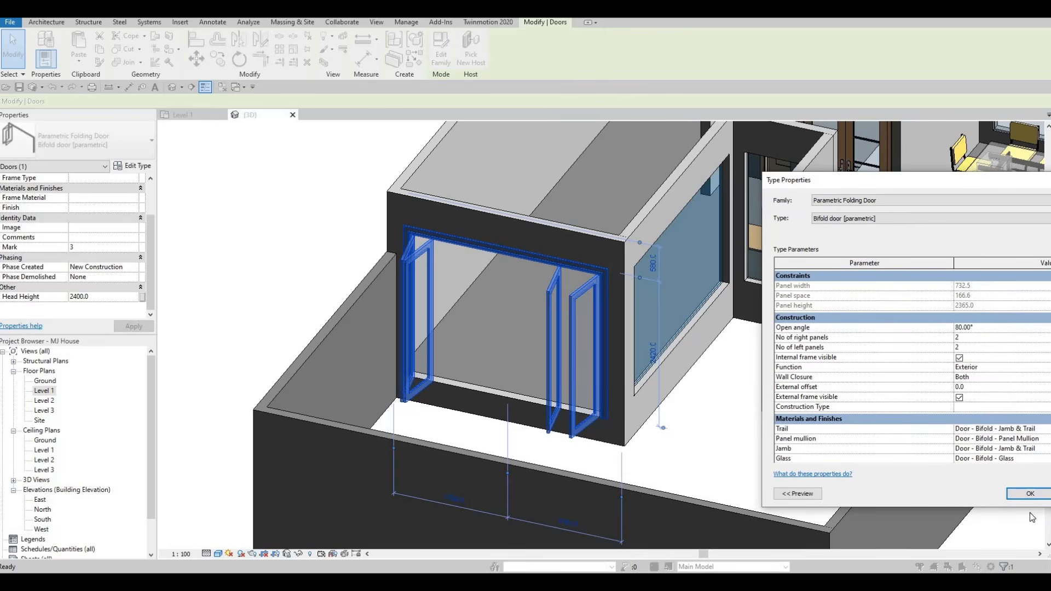
left_click(1030, 494)
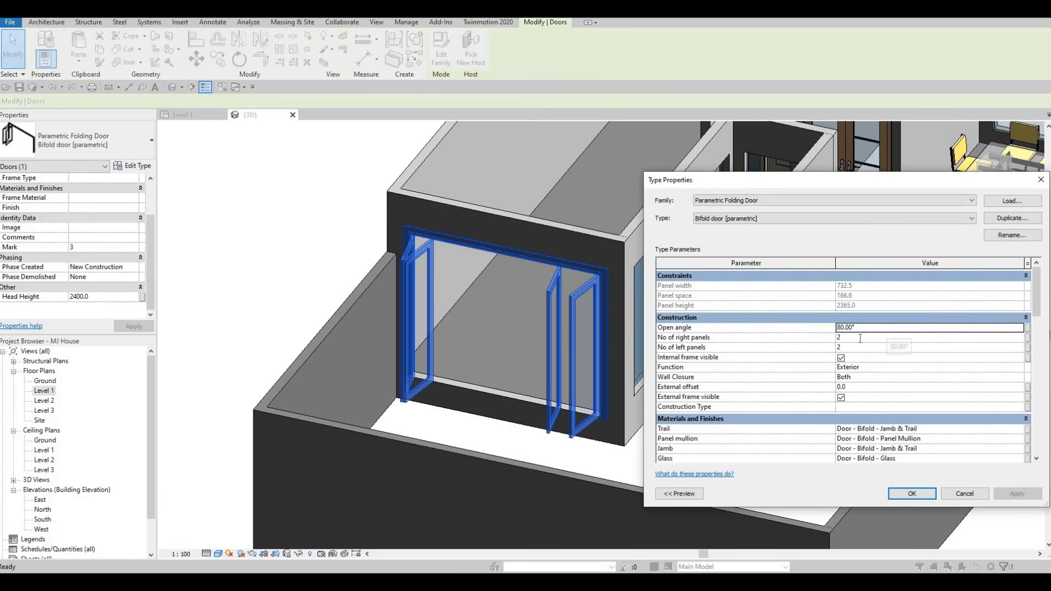
Step: Reopen the folding door's type properties, set 0 right panels and 6 left panels, and accept the change
left_click(861, 339)
type("0")
key("Return")
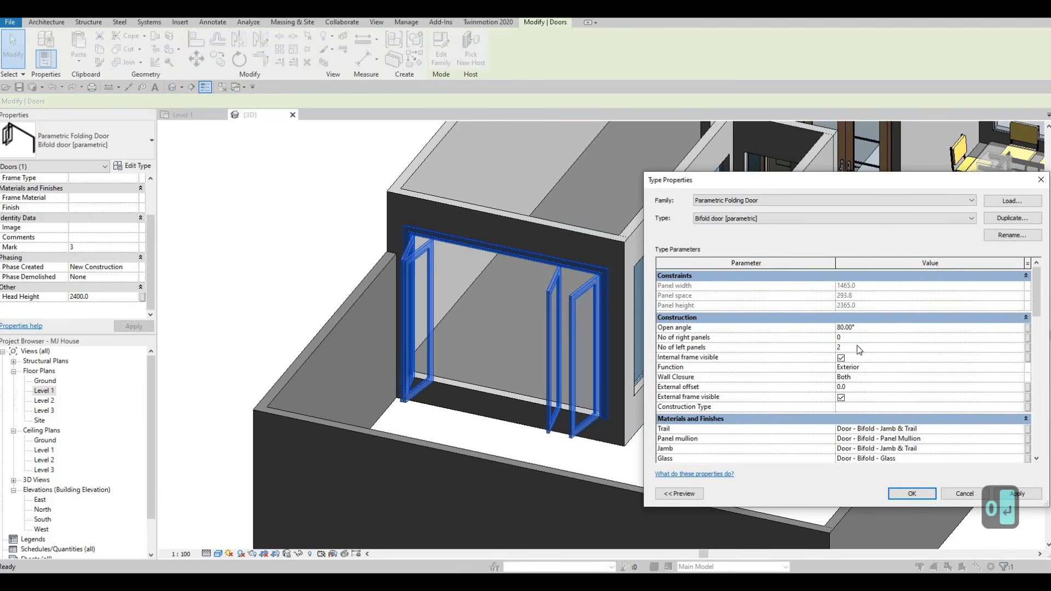
type("6")
key("Return")
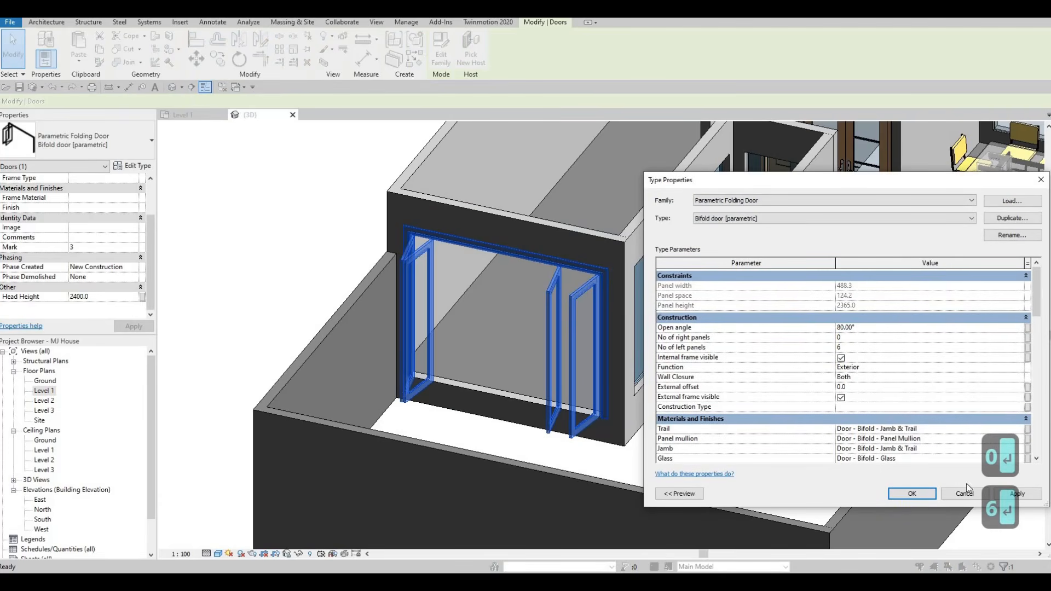
left_click(1018, 494)
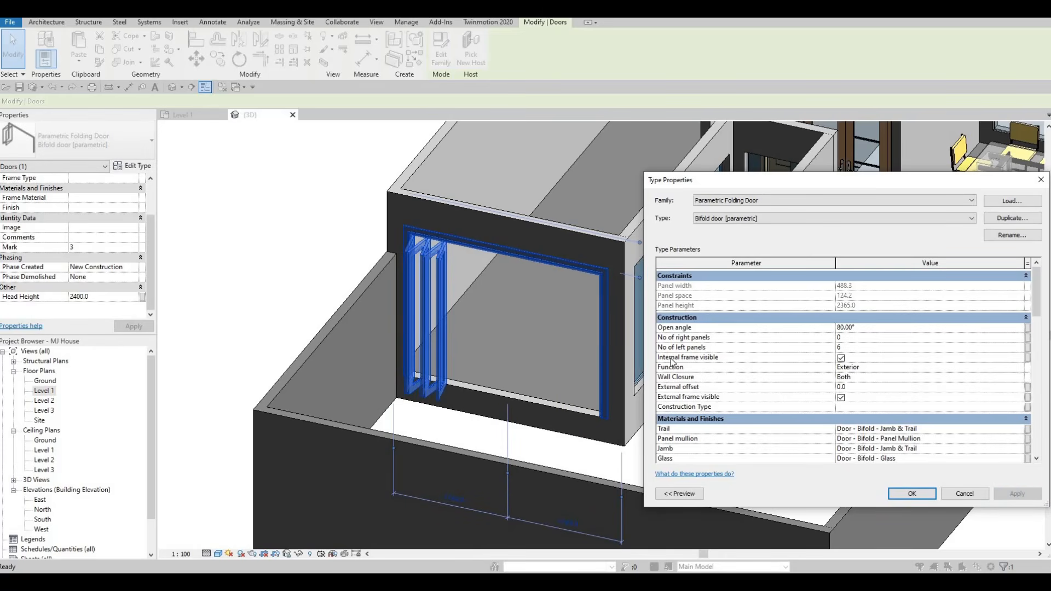
left_click(912, 494)
middle_click_drag(684, 350, 706, 353, "shift")
key("Escape")
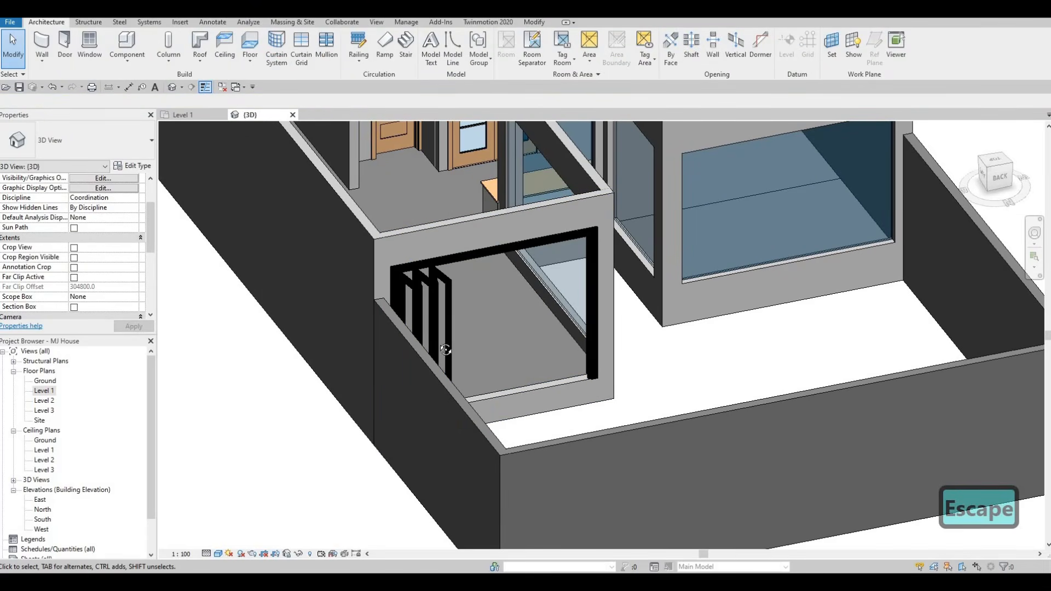
Step: Examine the six-panel folding door in 3D from the front of the house, and return to the Level 1 plan to view the whole layout
middle_click_drag(405, 357, 403, 469, "shift")
scroll(406, 410, "up", 8)
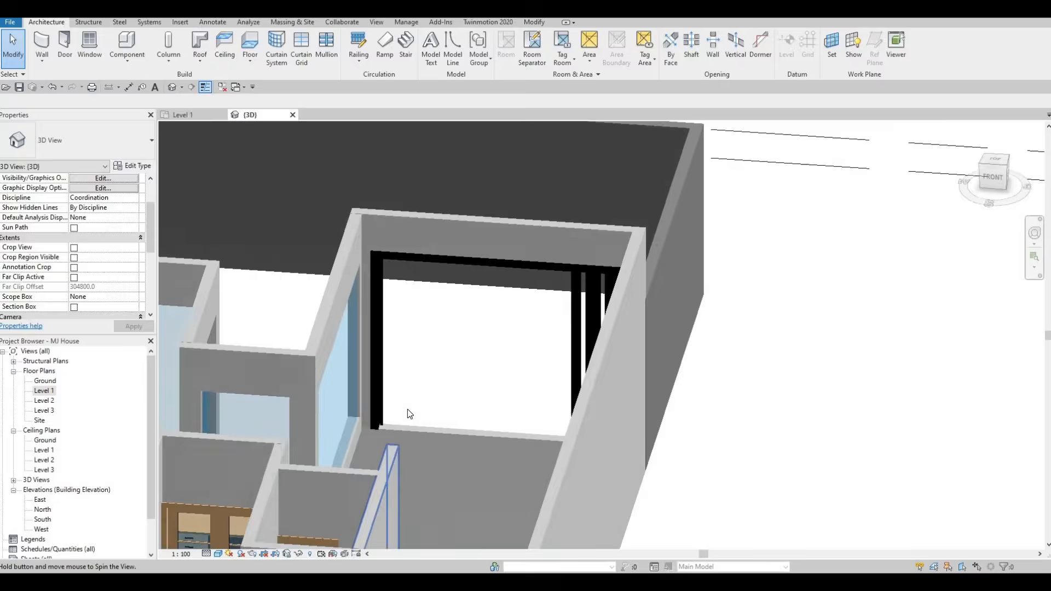
scroll(414, 408, "down", 10)
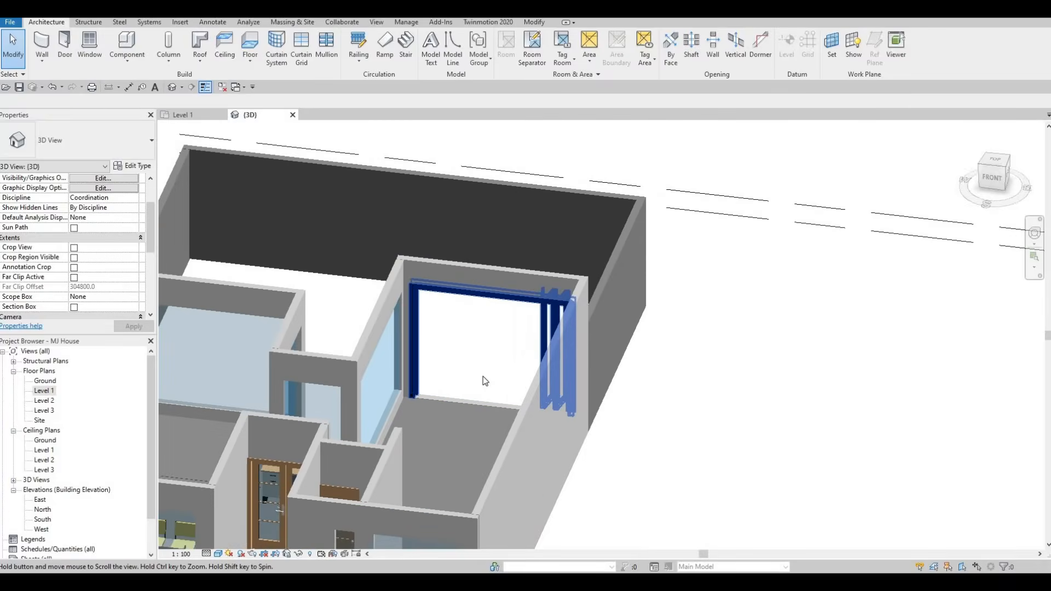
middle_click_drag(483, 376, 613, 329, "shift")
middle_click_drag(519, 362, 581, 268)
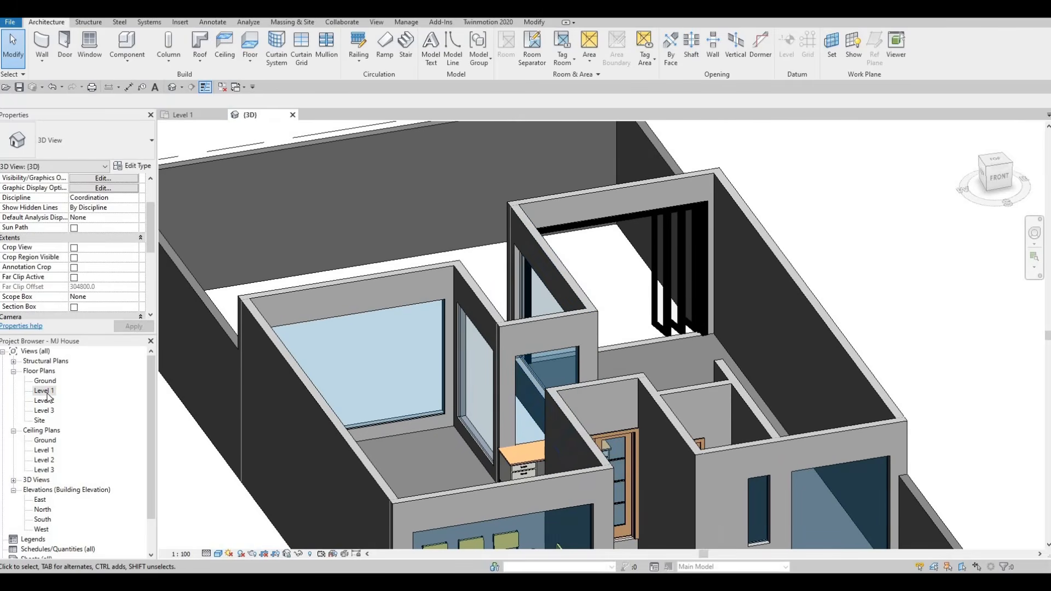
scroll(462, 380, "down", 4)
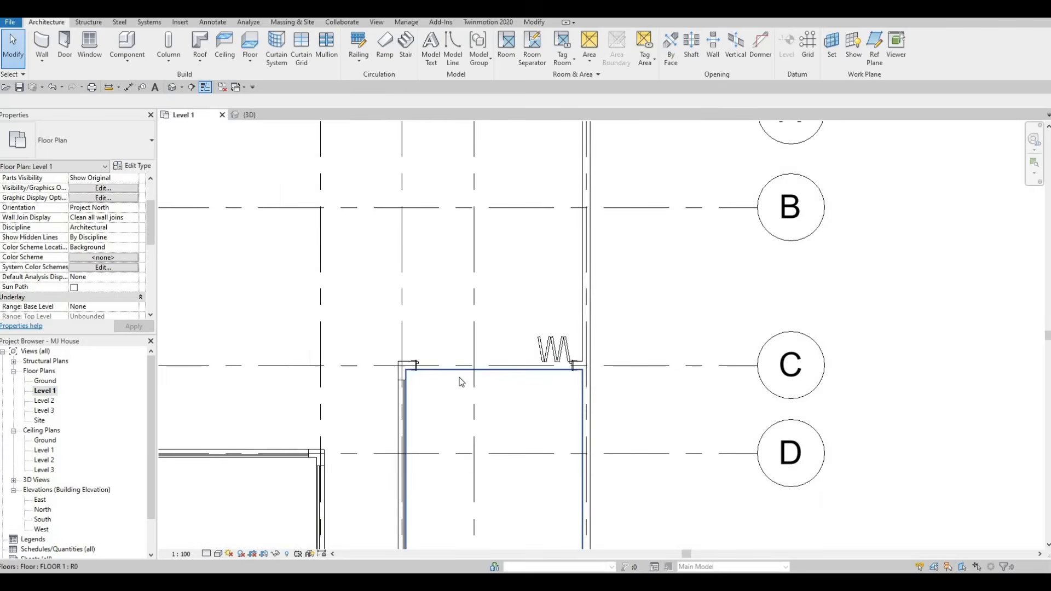
scroll(472, 405, "down", 5)
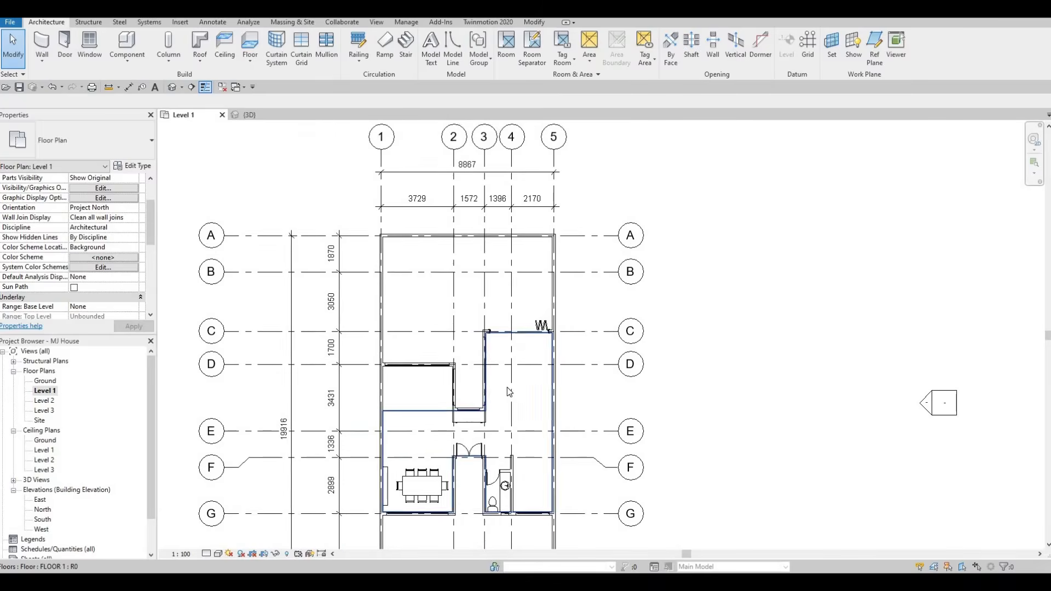
middle_click_drag(796, 412, 795, 416)
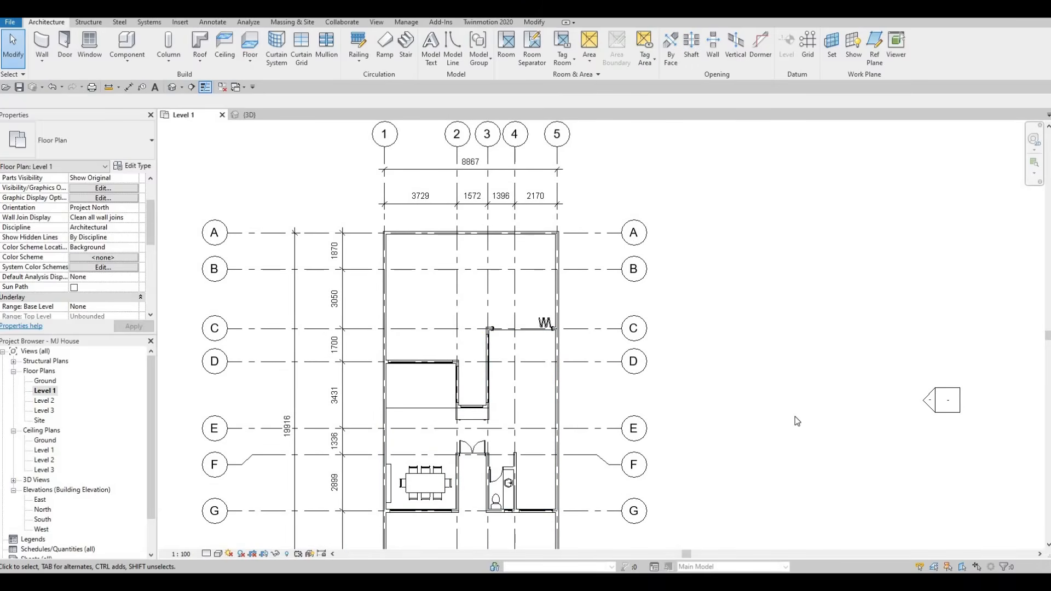